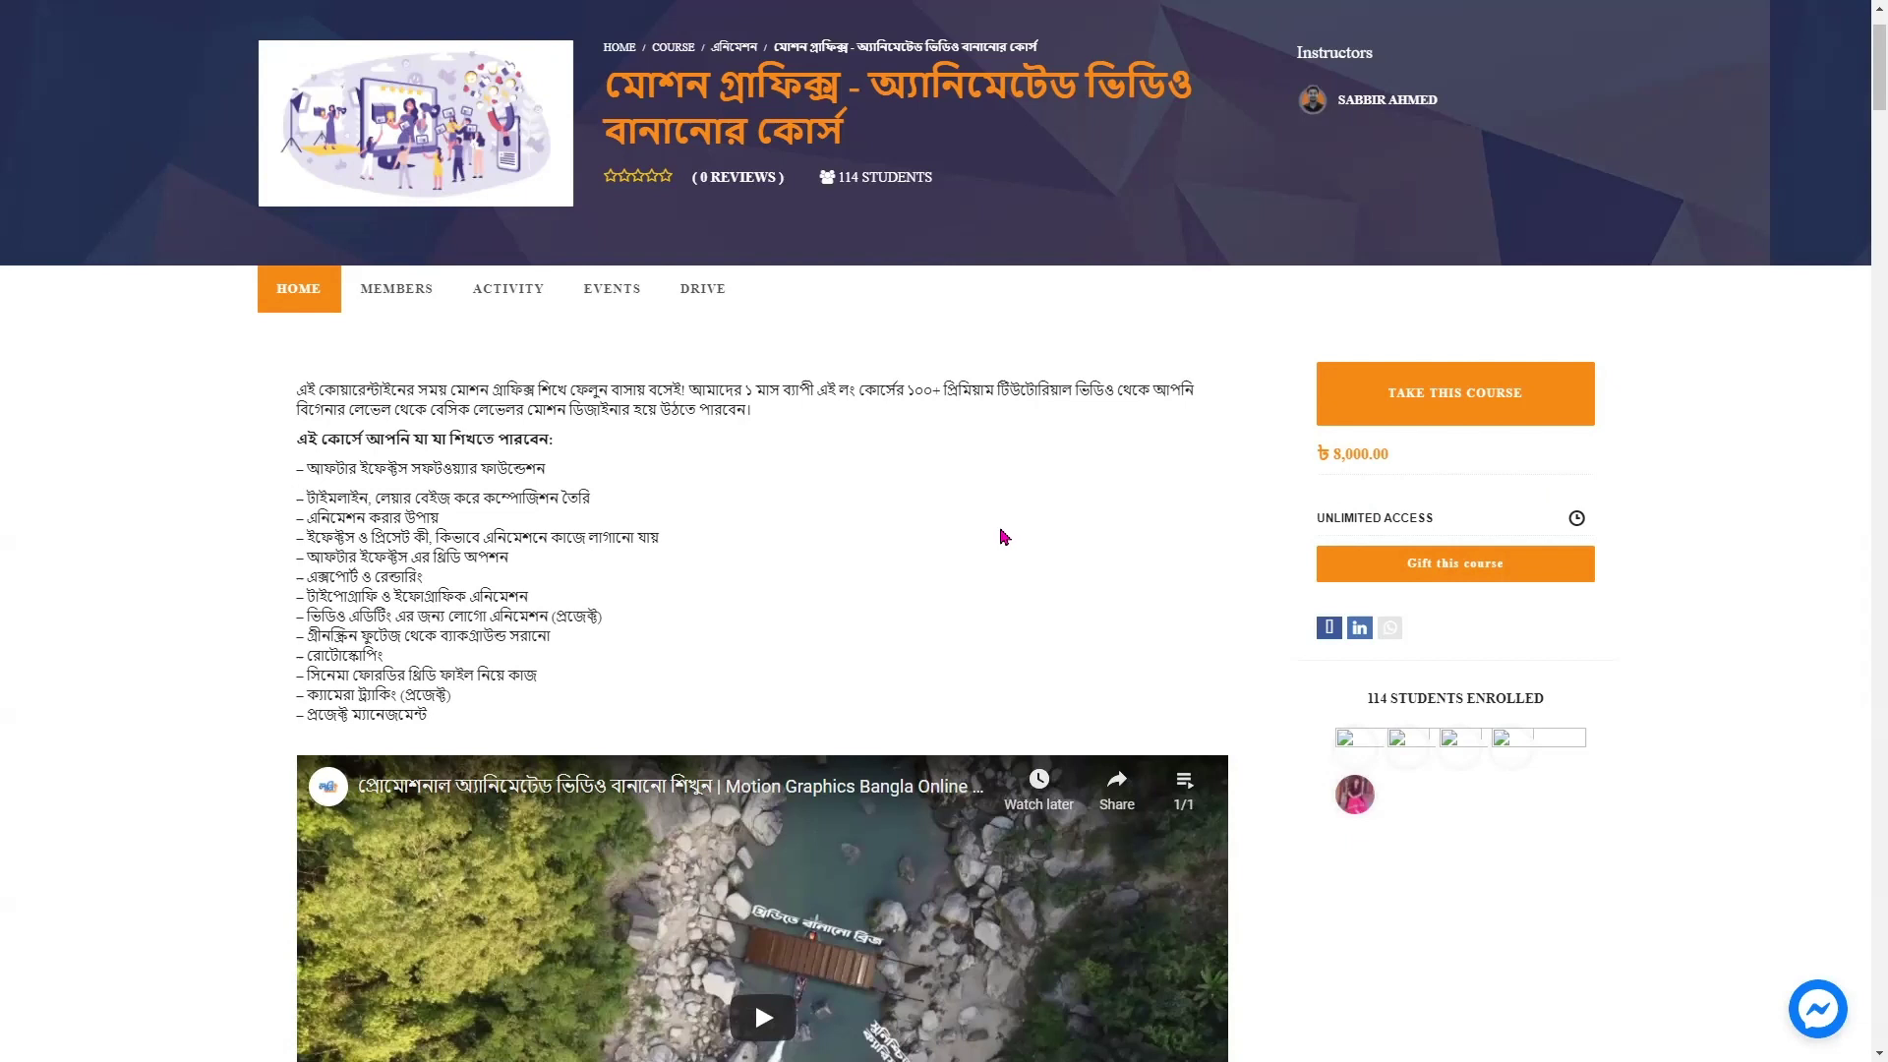
Read through the motion graphics animated video course page
scroll(999, 536, "down", 20)
scroll(976, 573, "down", 15)
scroll(873, 582, "down", 2)
scroll(858, 587, "down", 10)
scroll(841, 616, "down", 10)
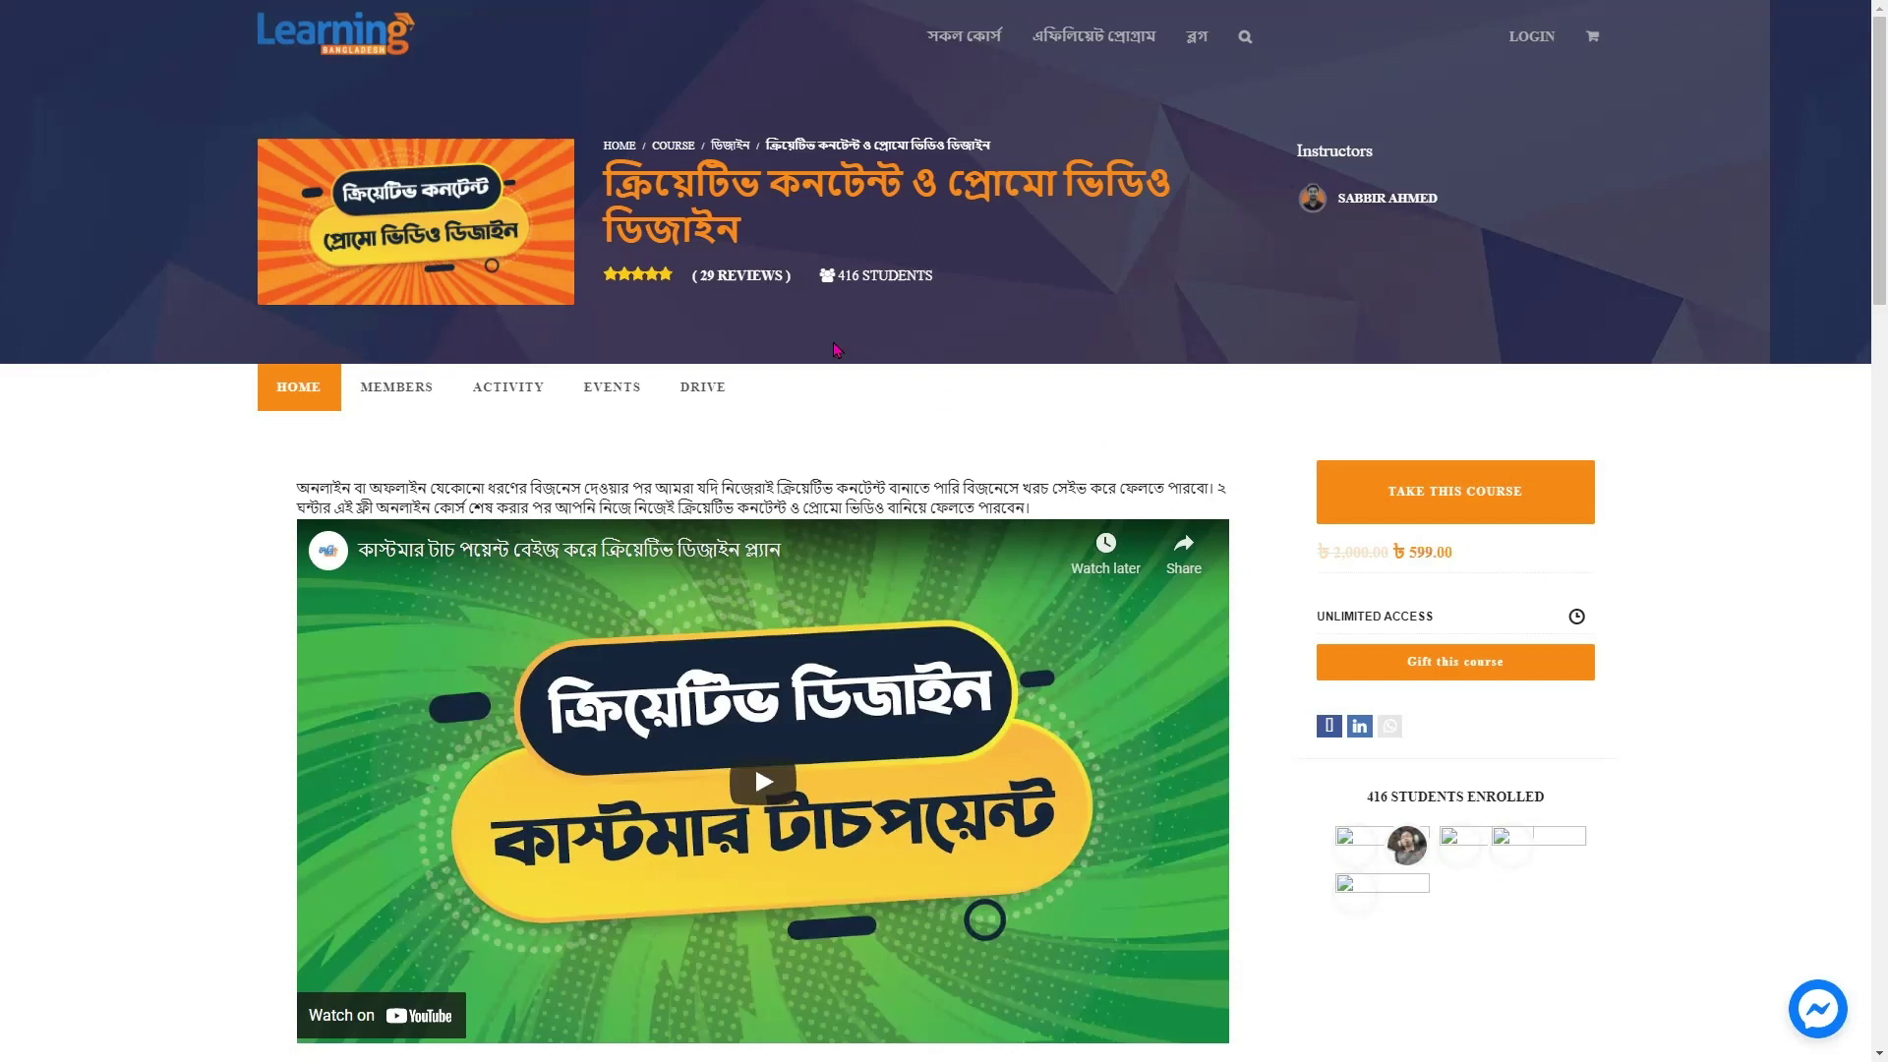
Review the creative content and promo video design course page, including the lessons in its course curriculum
scroll(780, 392, "down", 5)
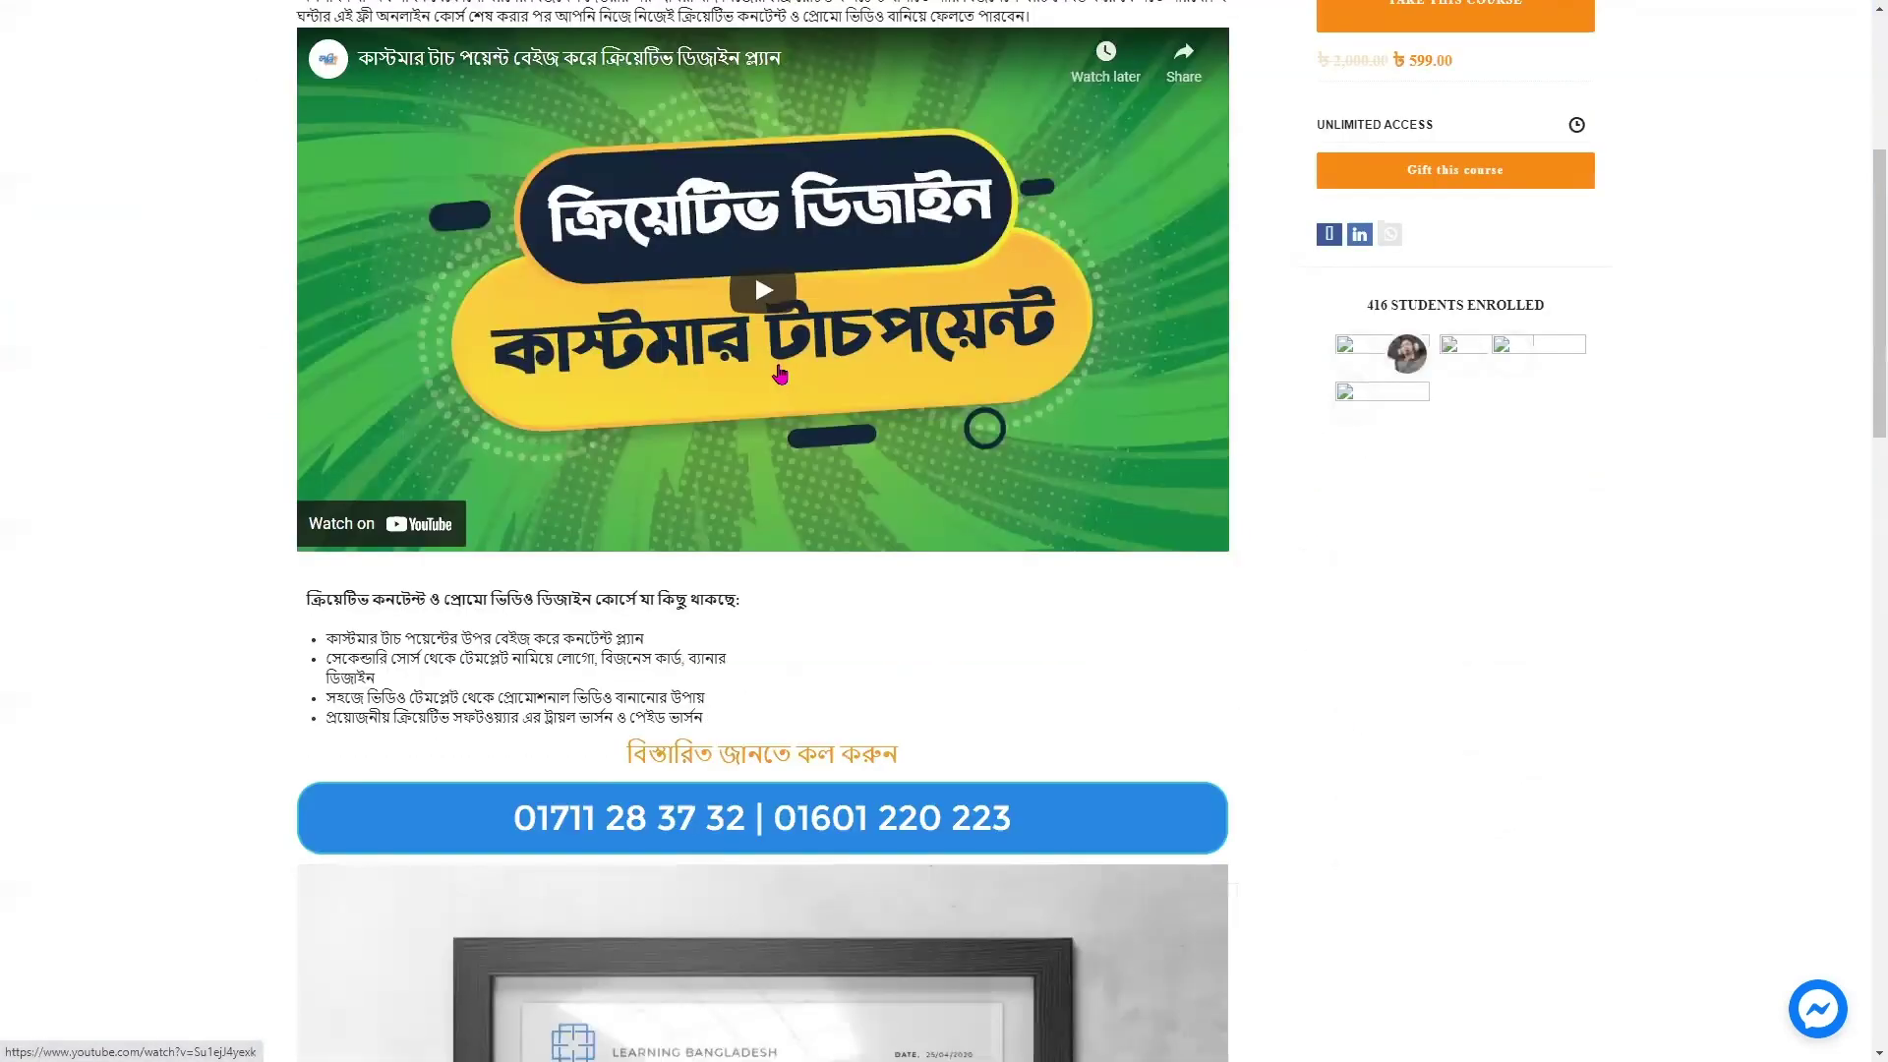
scroll(719, 447, "down", 9)
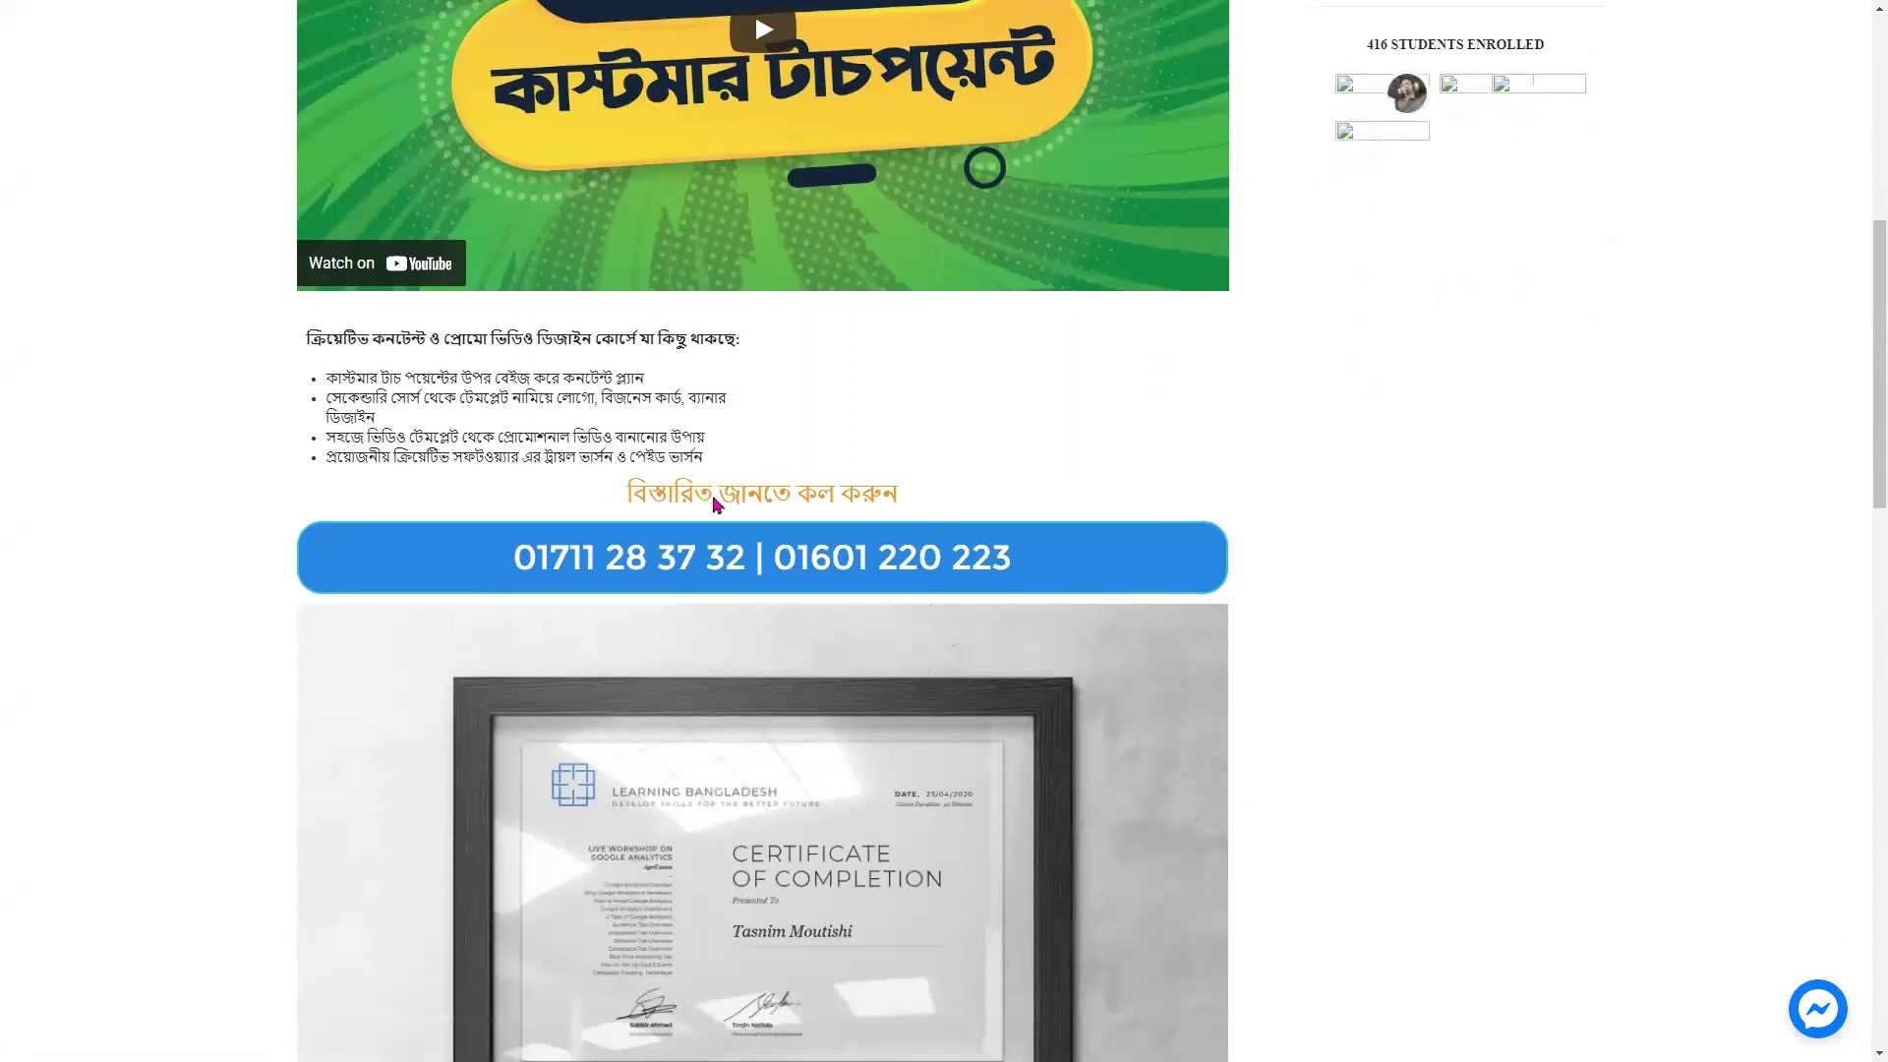
scroll(716, 649, "down", 4)
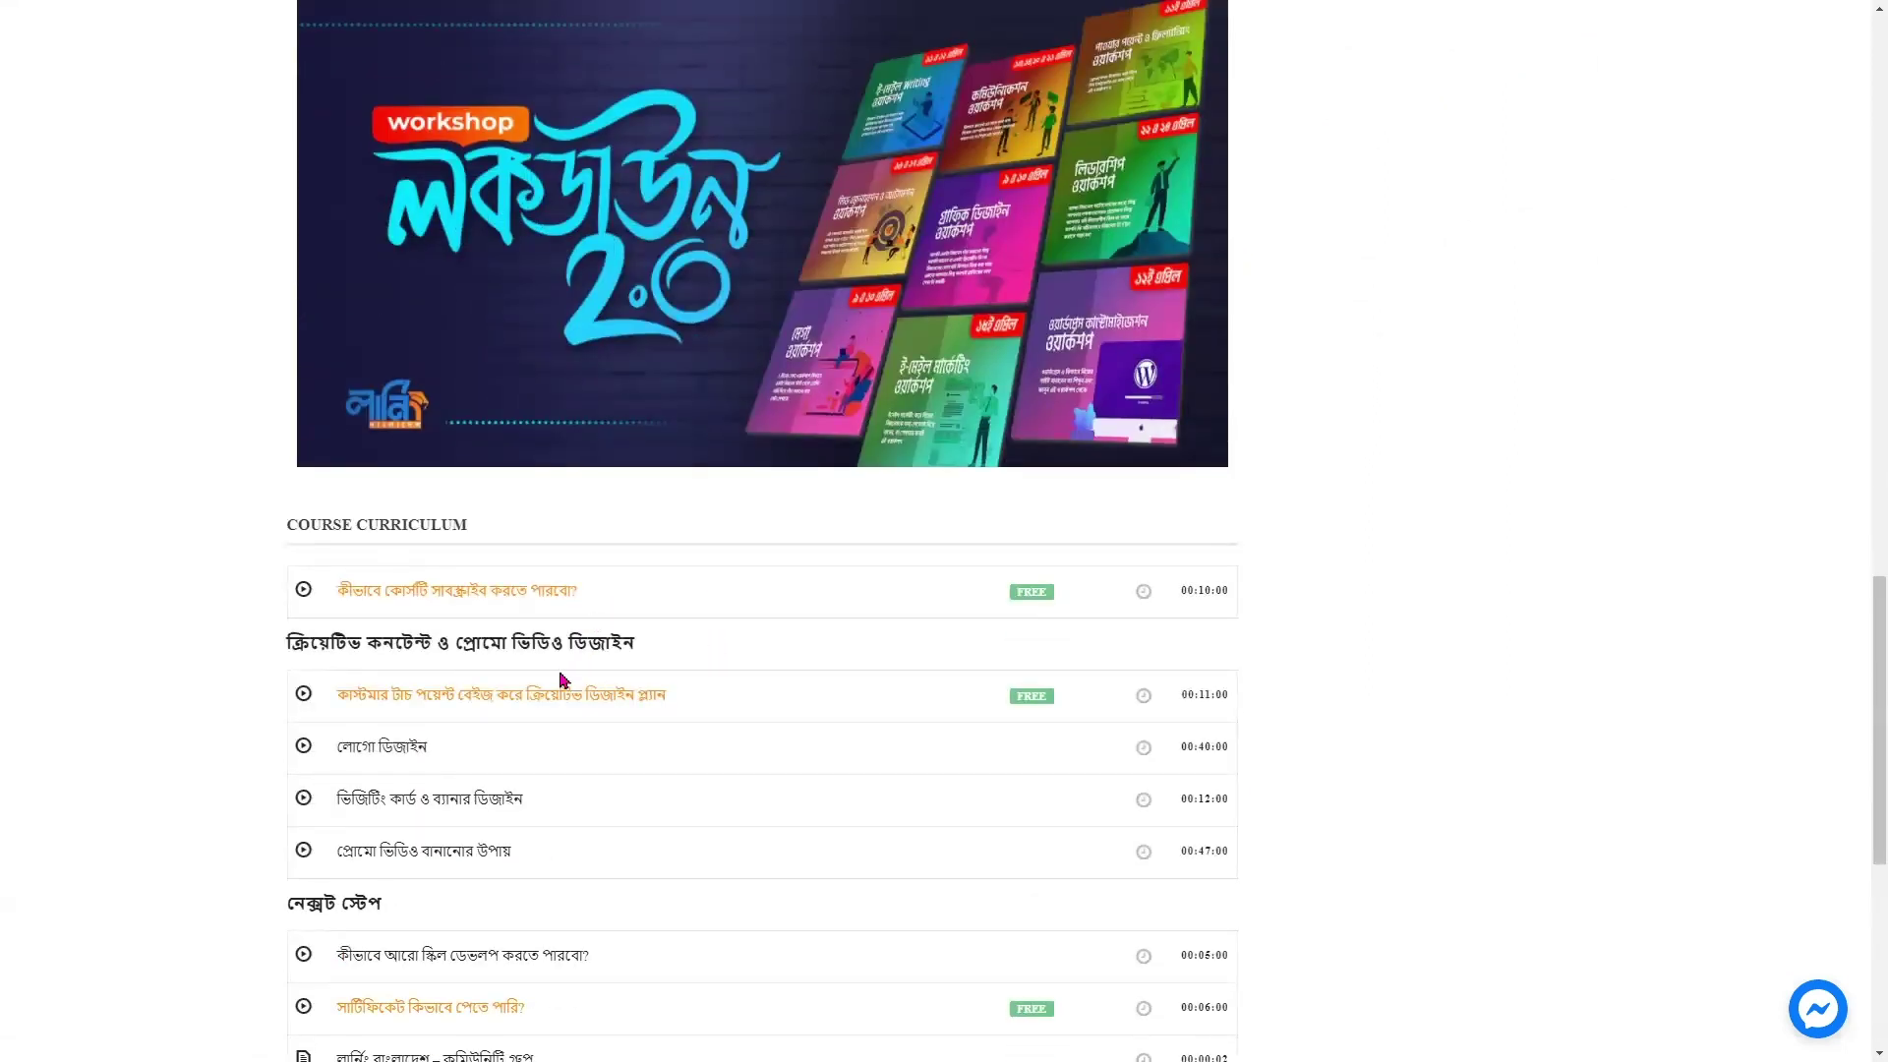
scroll(209, 601, "down", 2)
scroll(210, 602, "up", 2)
left_click_drag(324, 745, 398, 872)
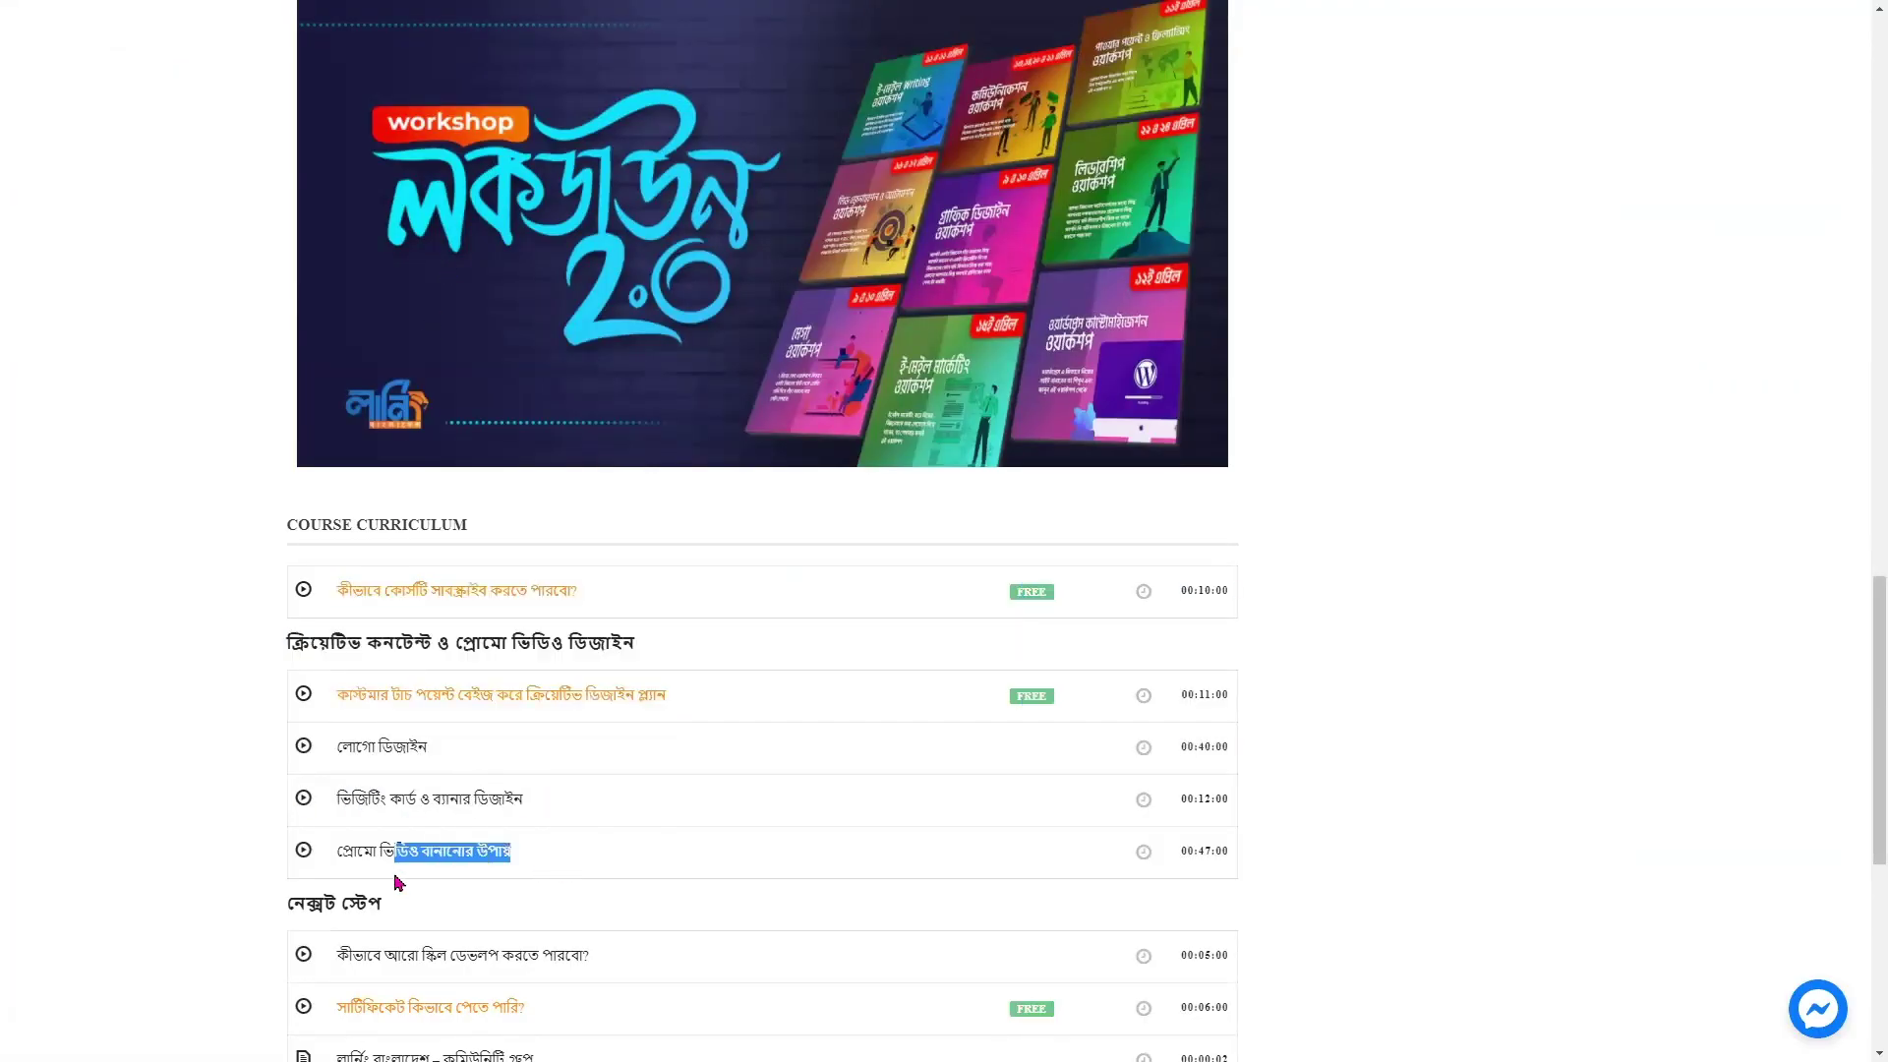
scroll(472, 796, "down", 1)
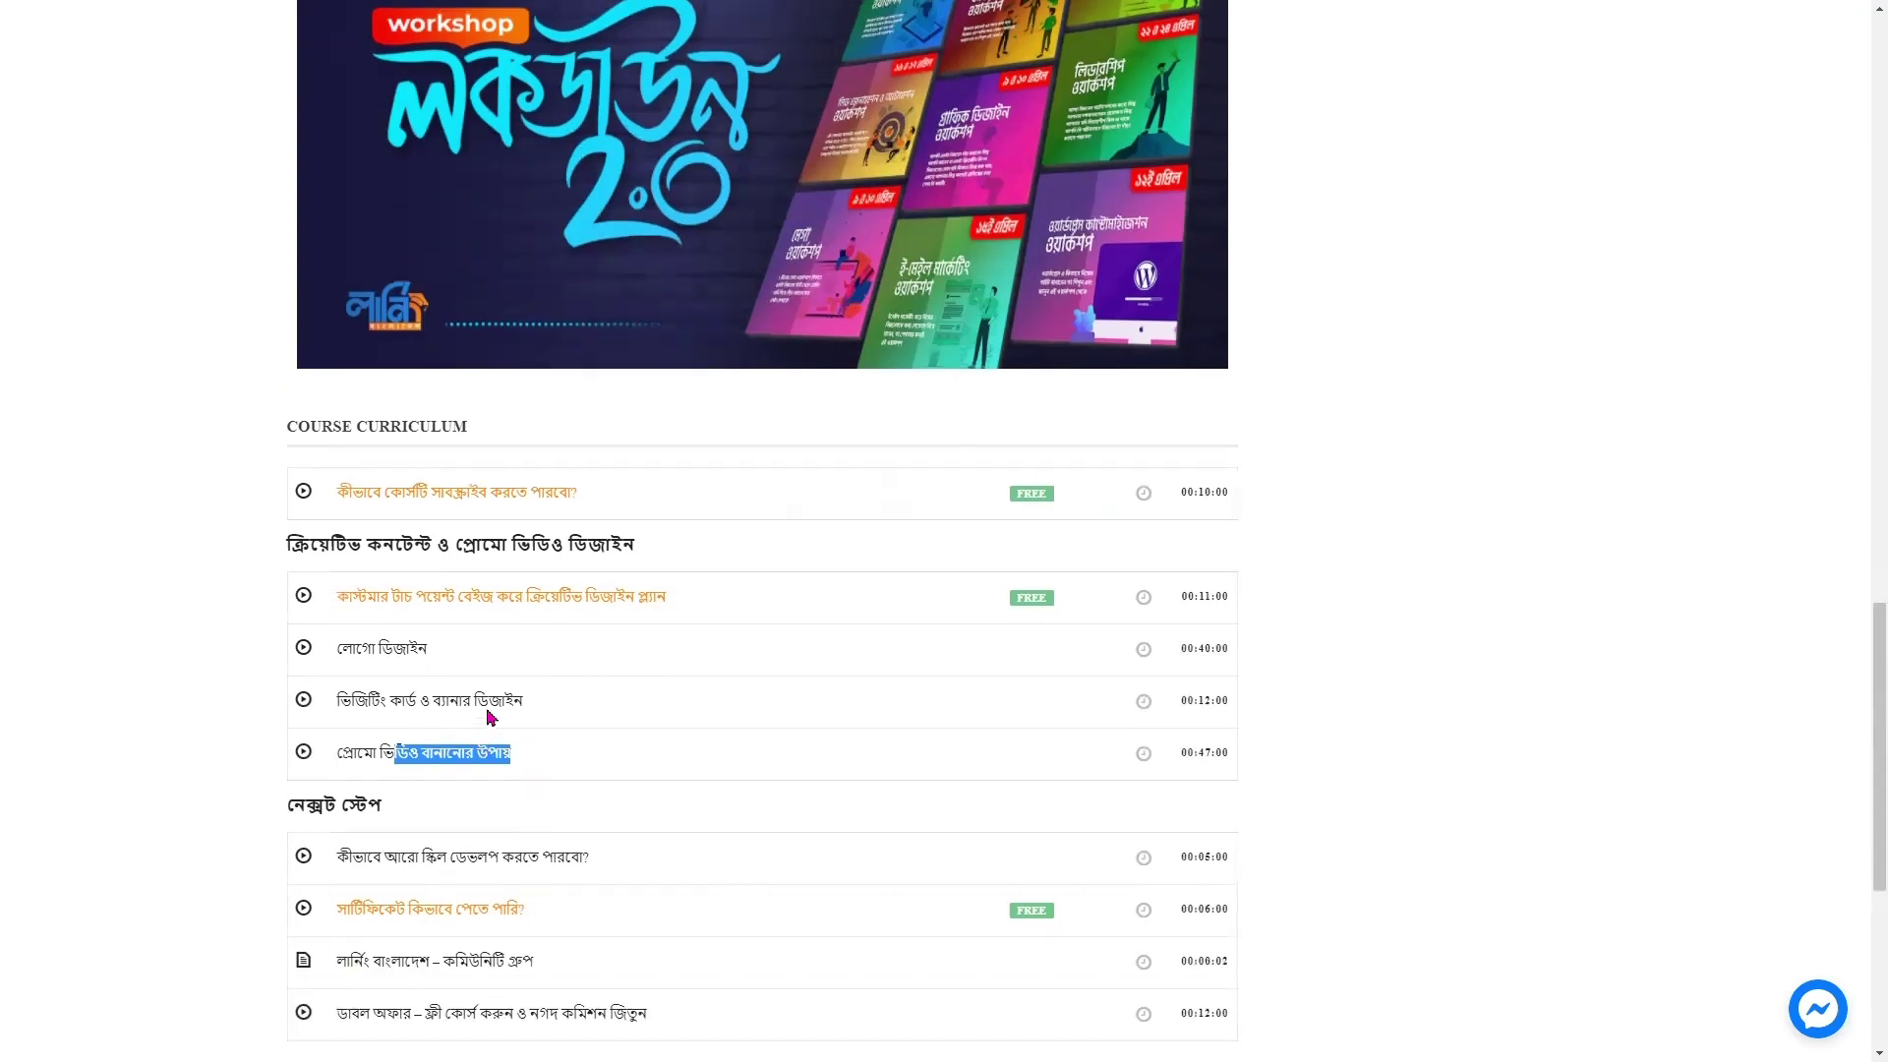
scroll(207, 720, "up", 1)
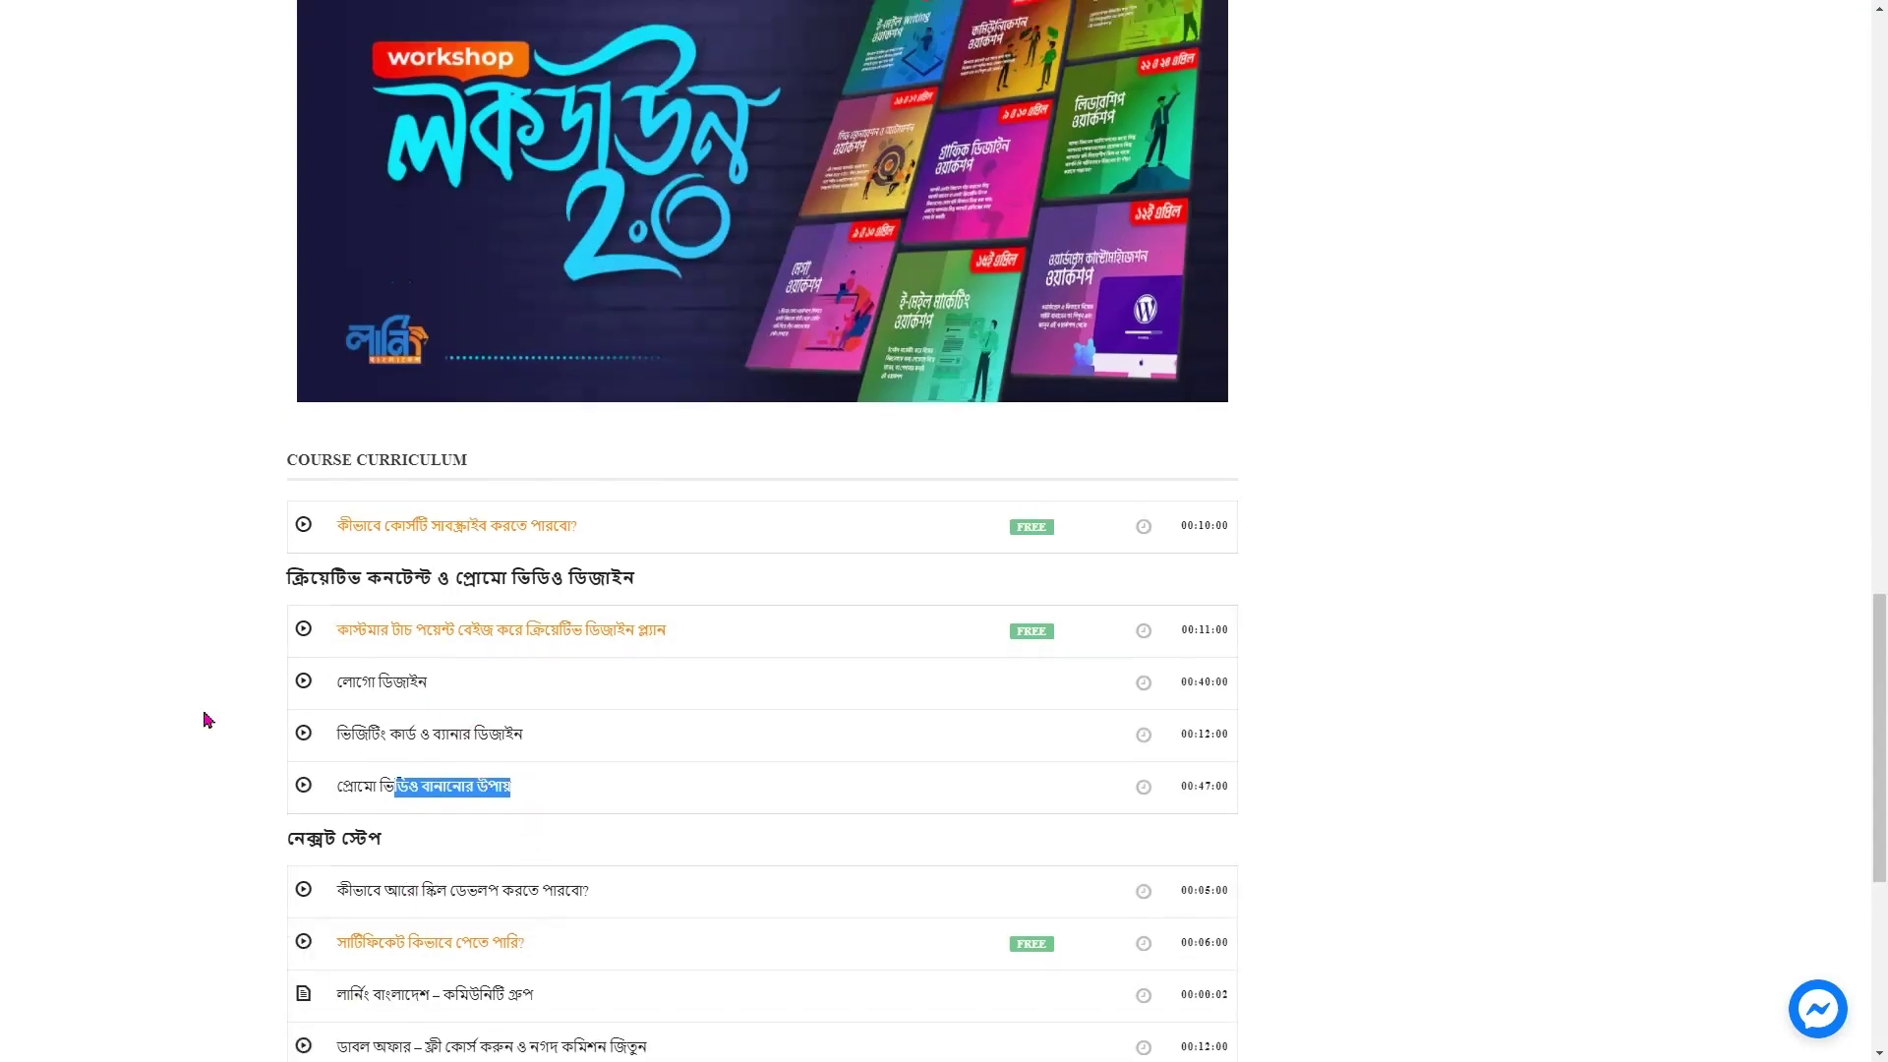
scroll(208, 720, "up", 20)
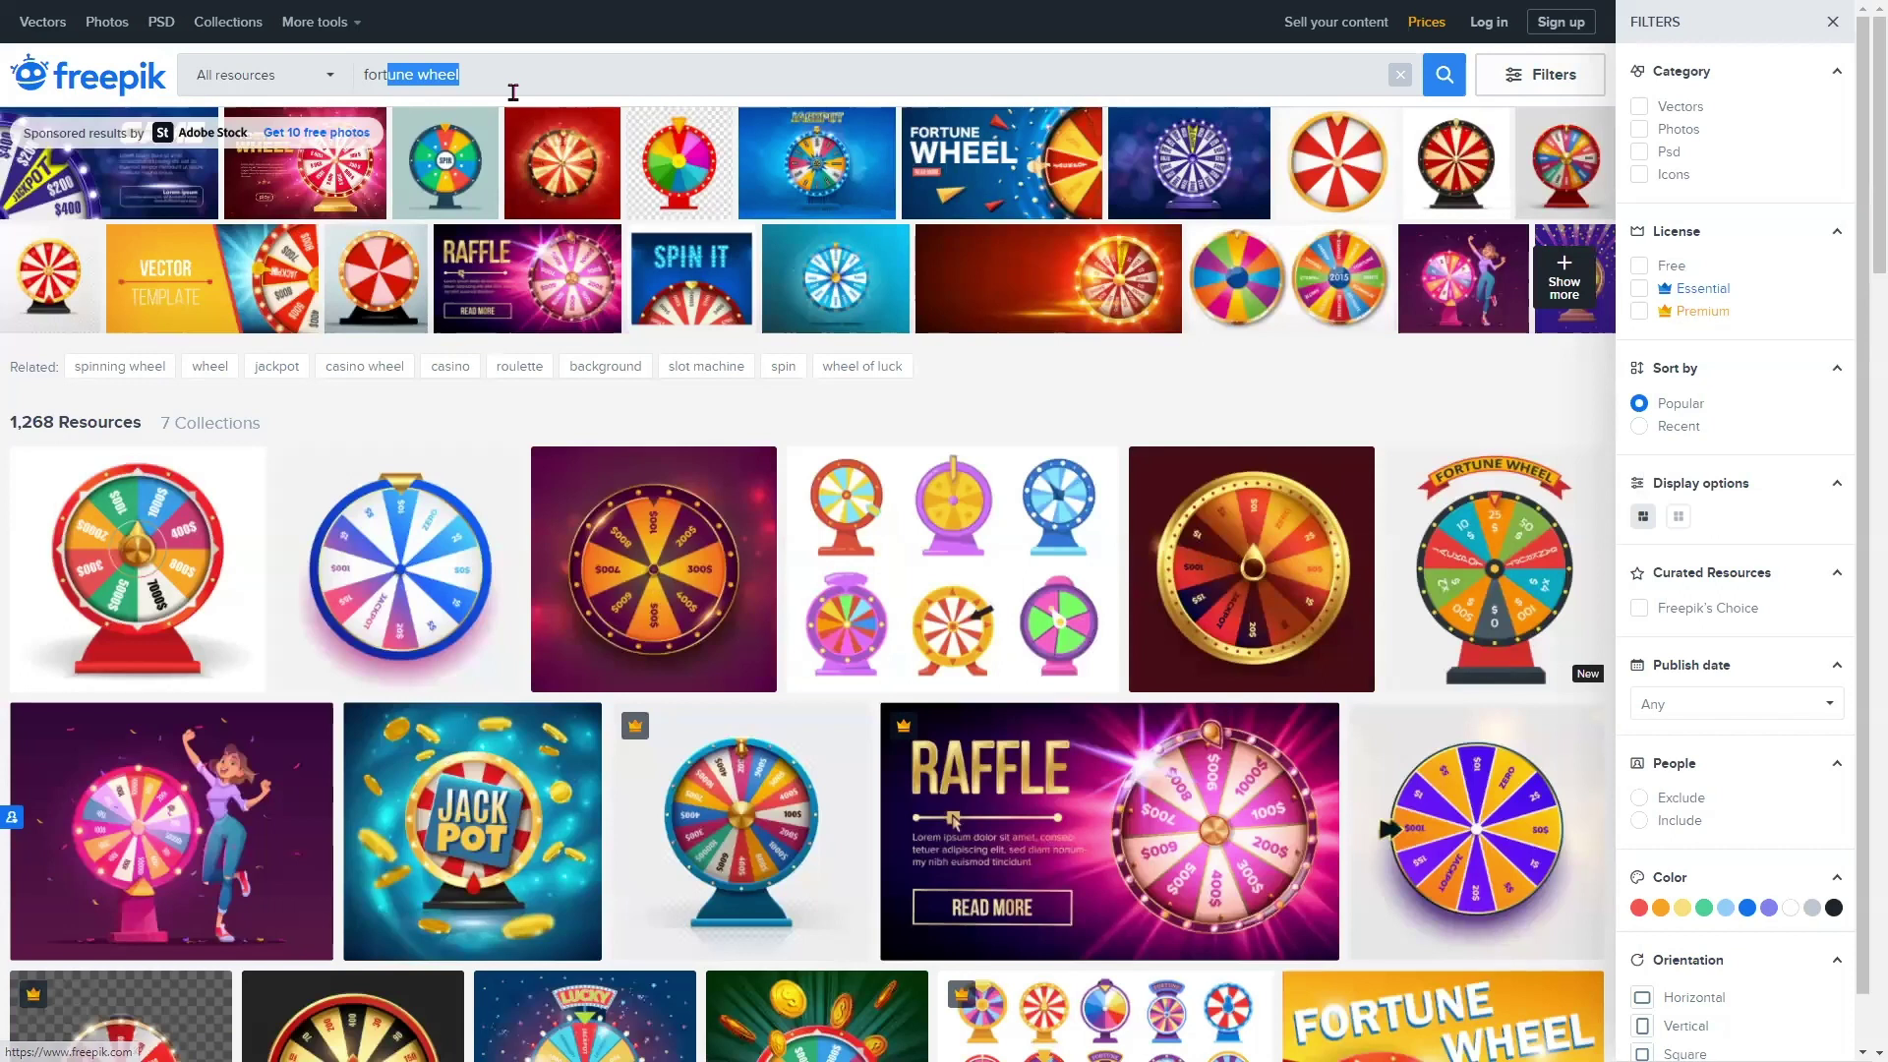
Browse the Freepik results for "fortune wheel"
left_click(476, 76)
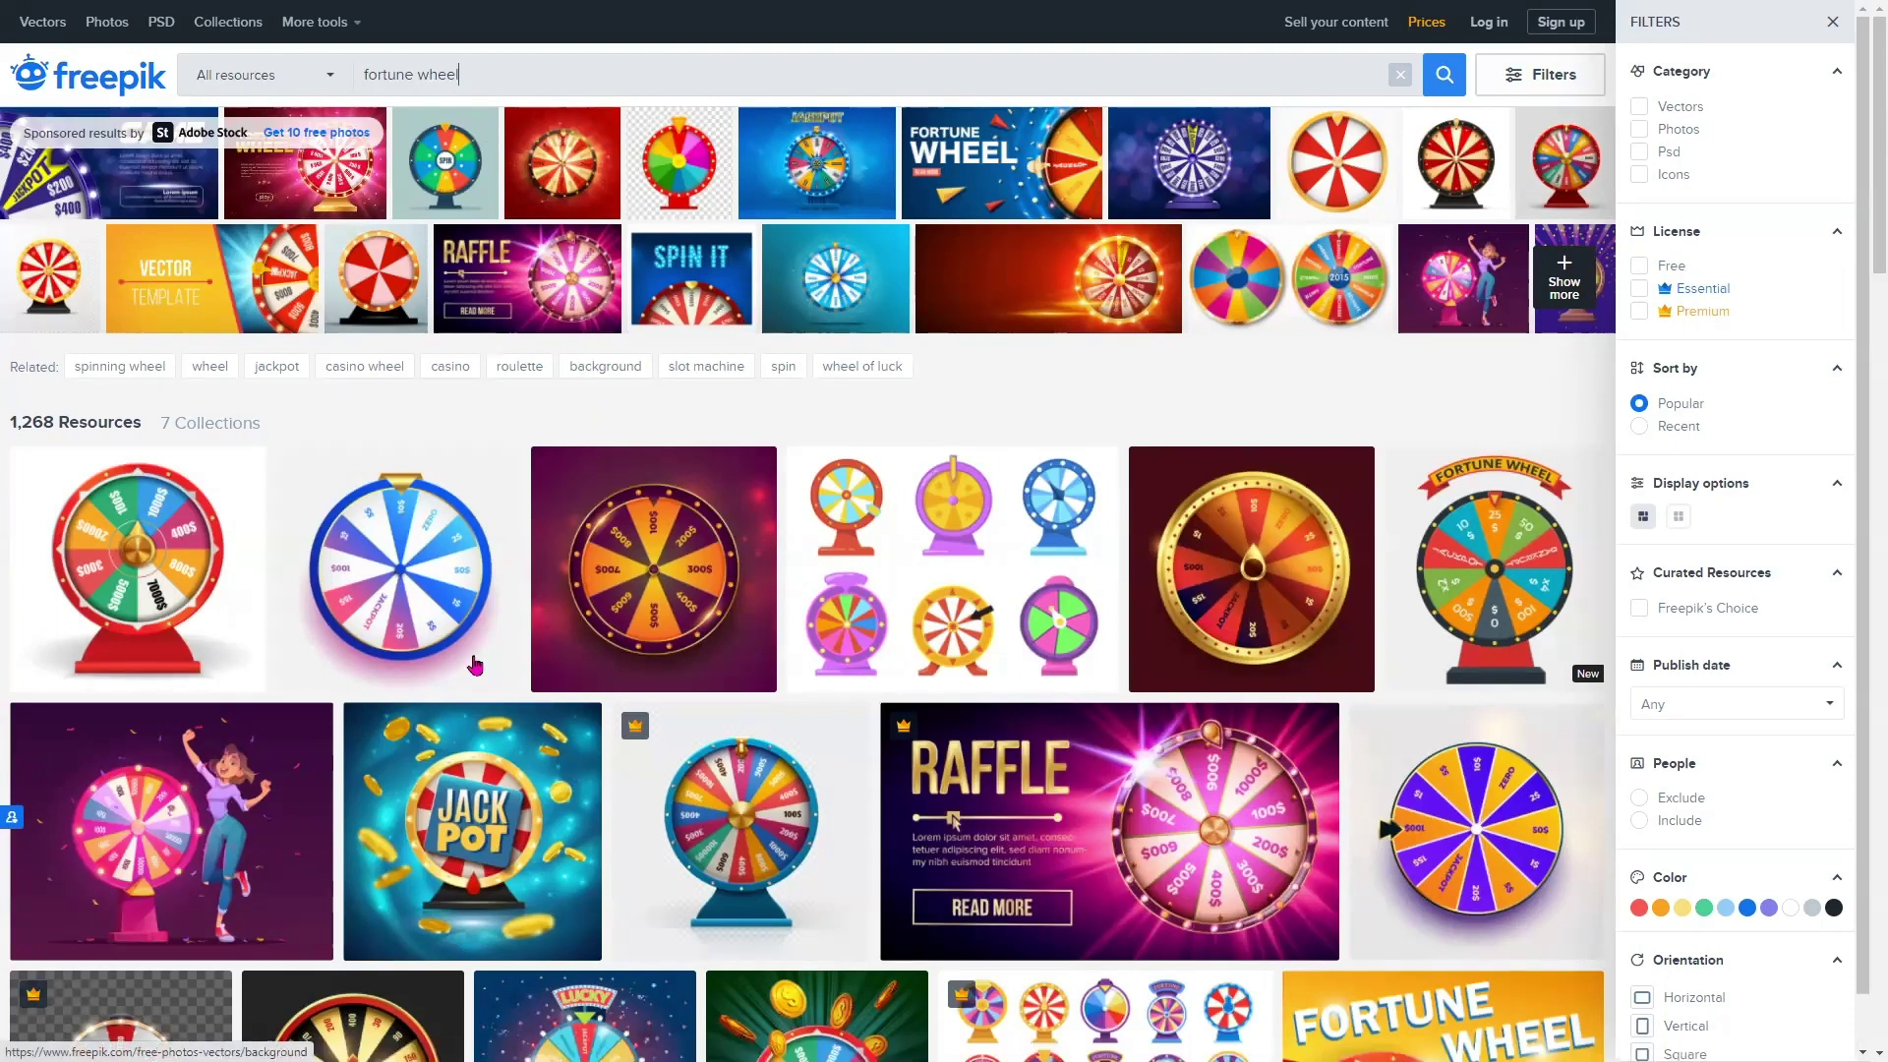
scroll(452, 571, "down", 15)
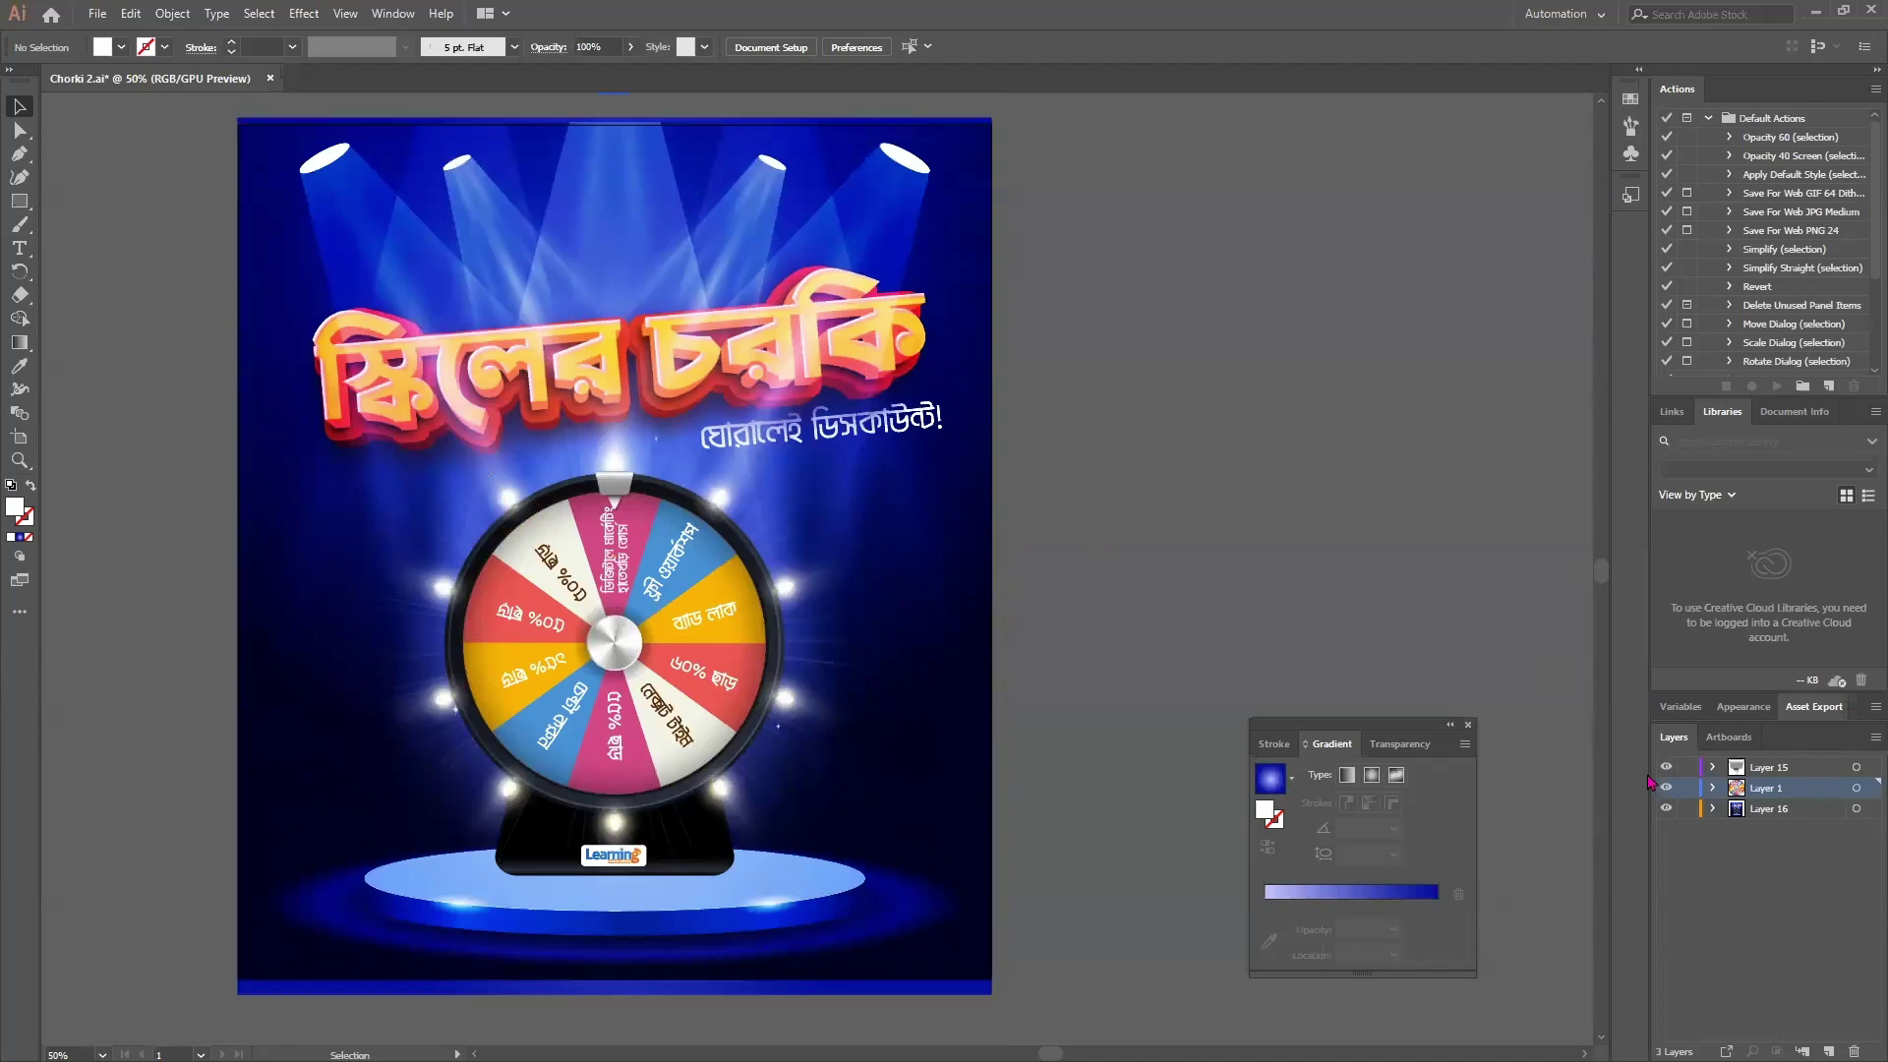
Switch to Illustrator and examine the prize wheel's segments and labels up close in Chorki 2.ai
scroll(482, 620, "up", 4)
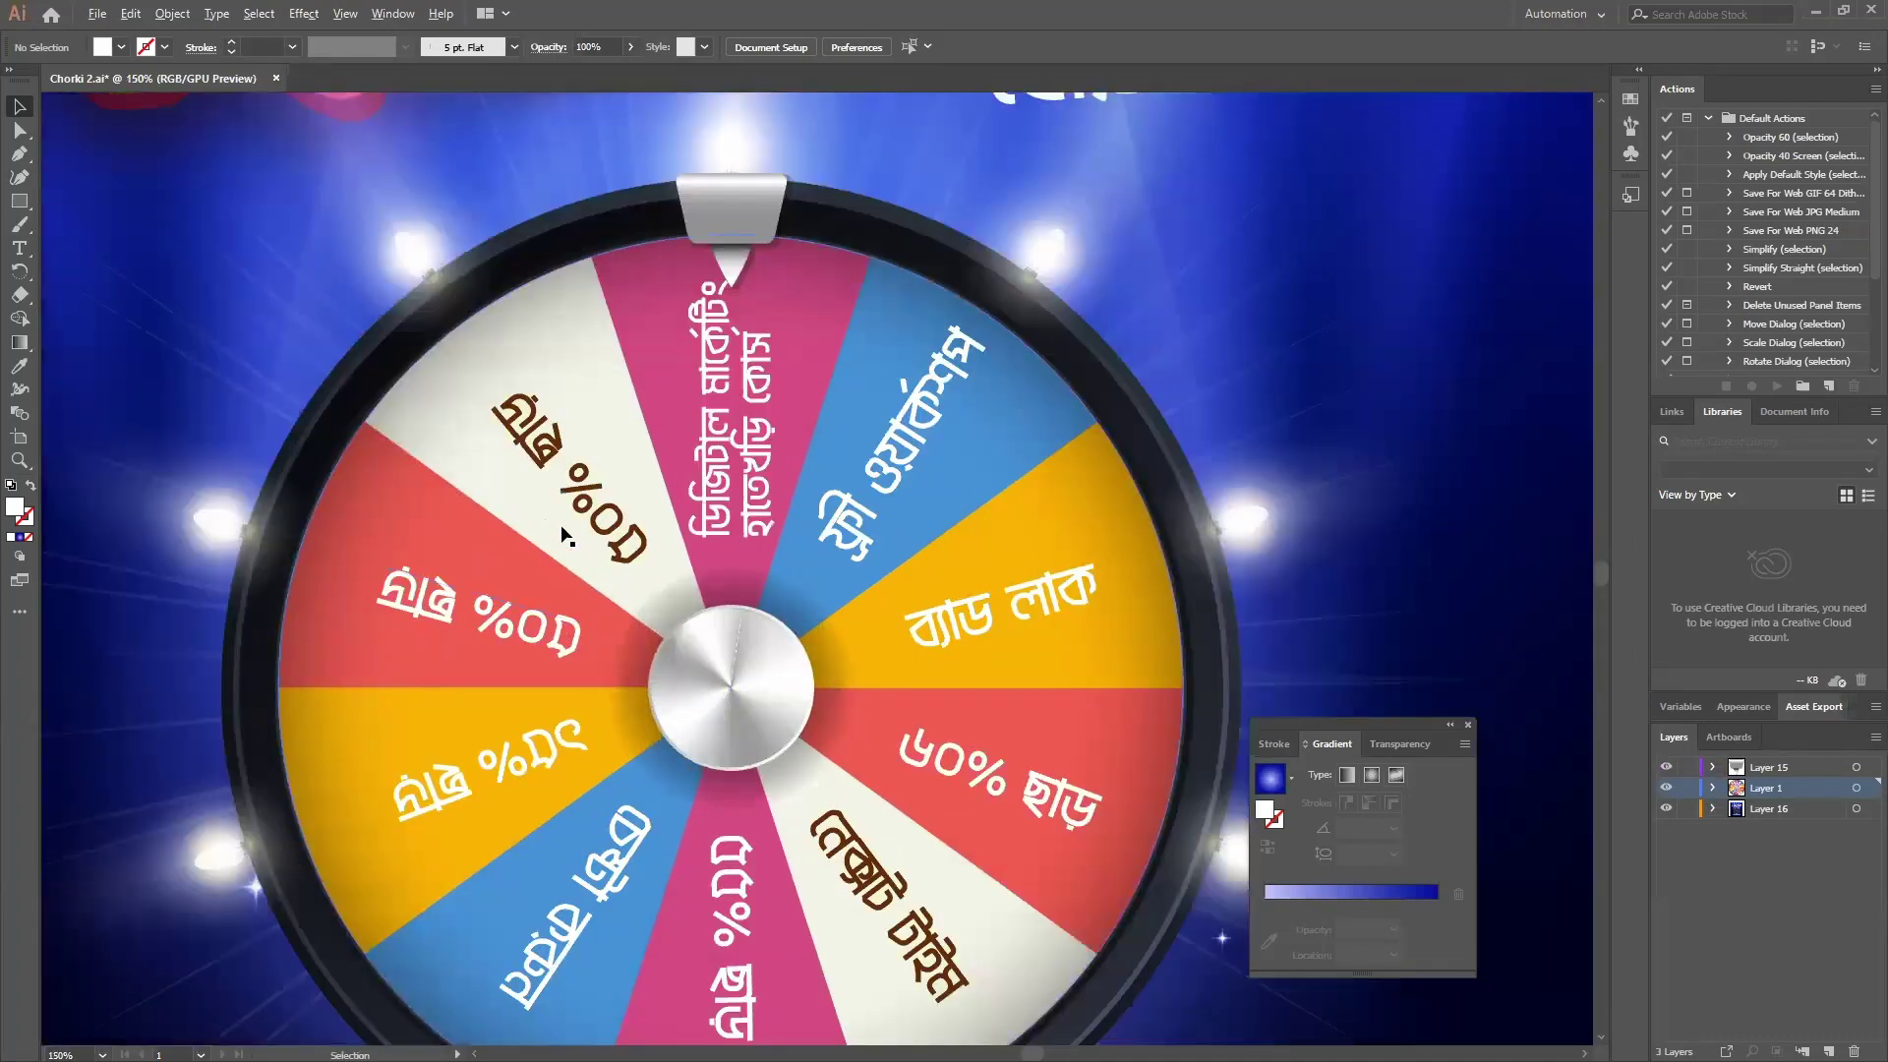
scroll(482, 551, "up", 3)
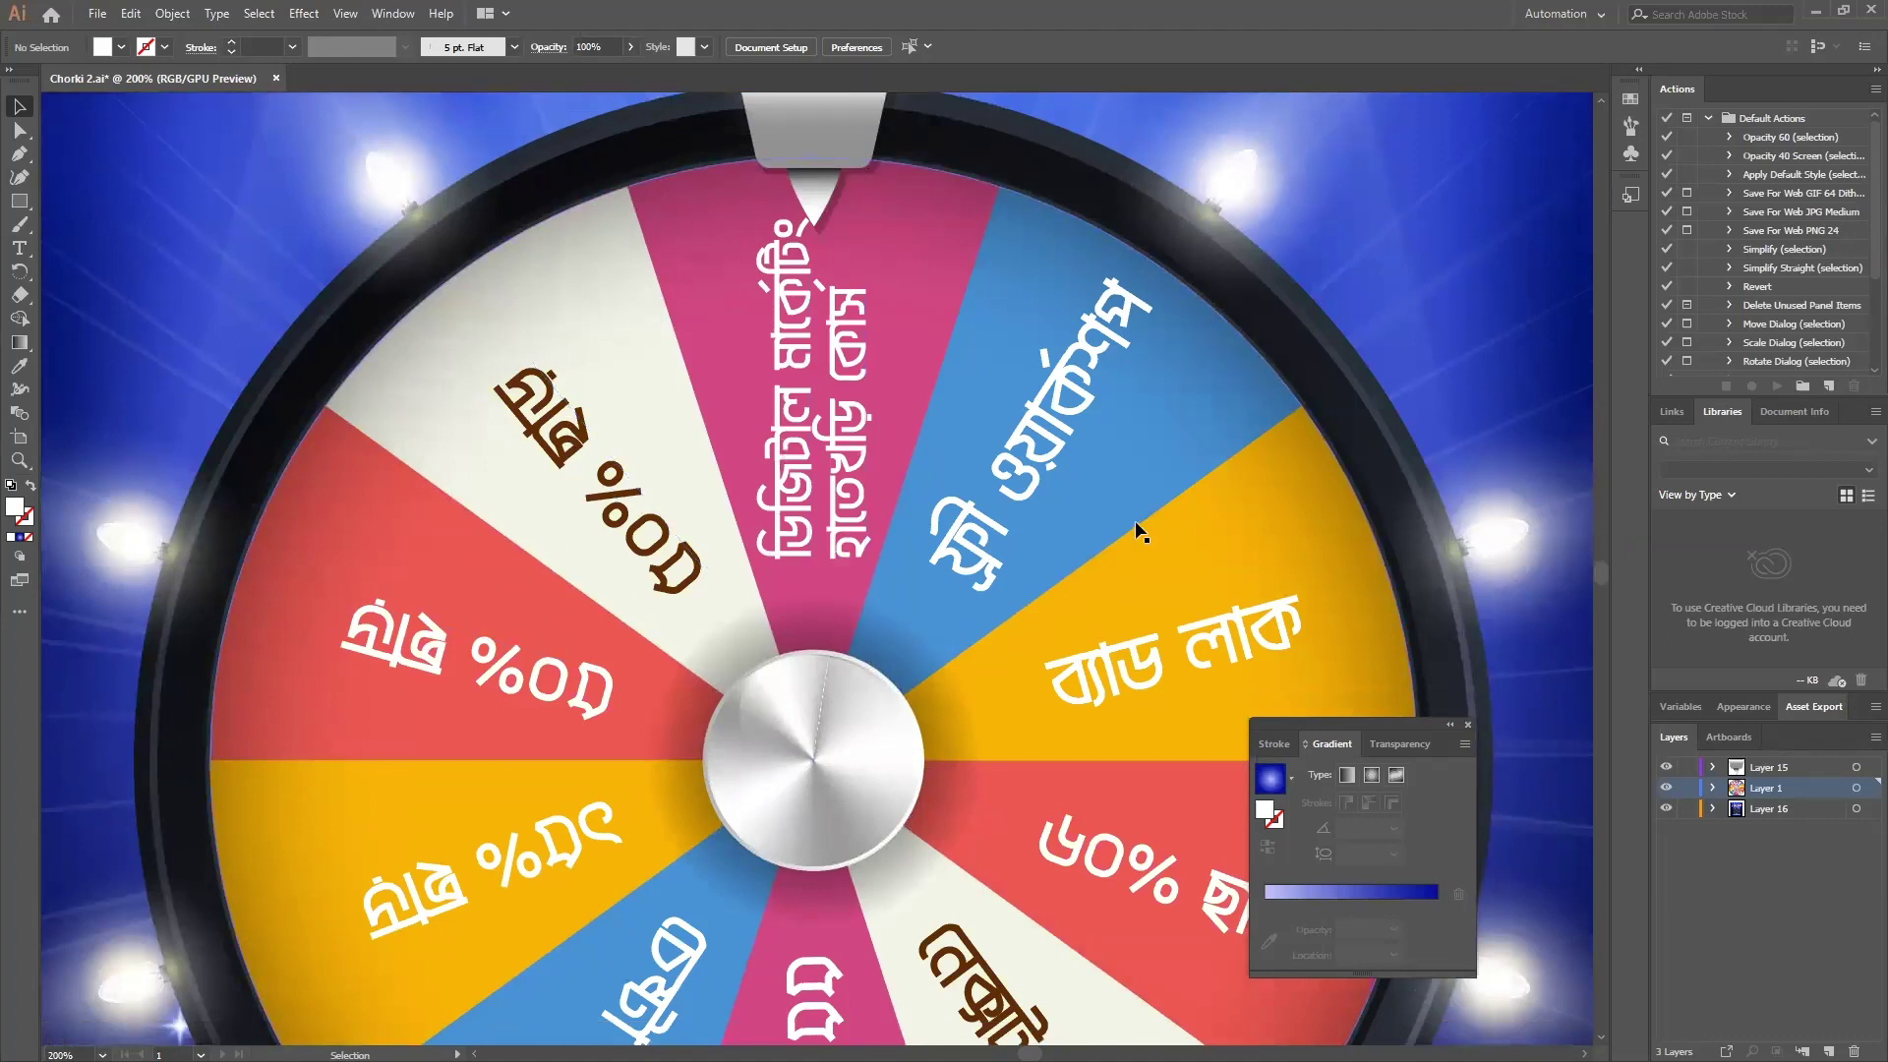
scroll(917, 492, "down", 4)
scroll(581, 476, "down", 4)
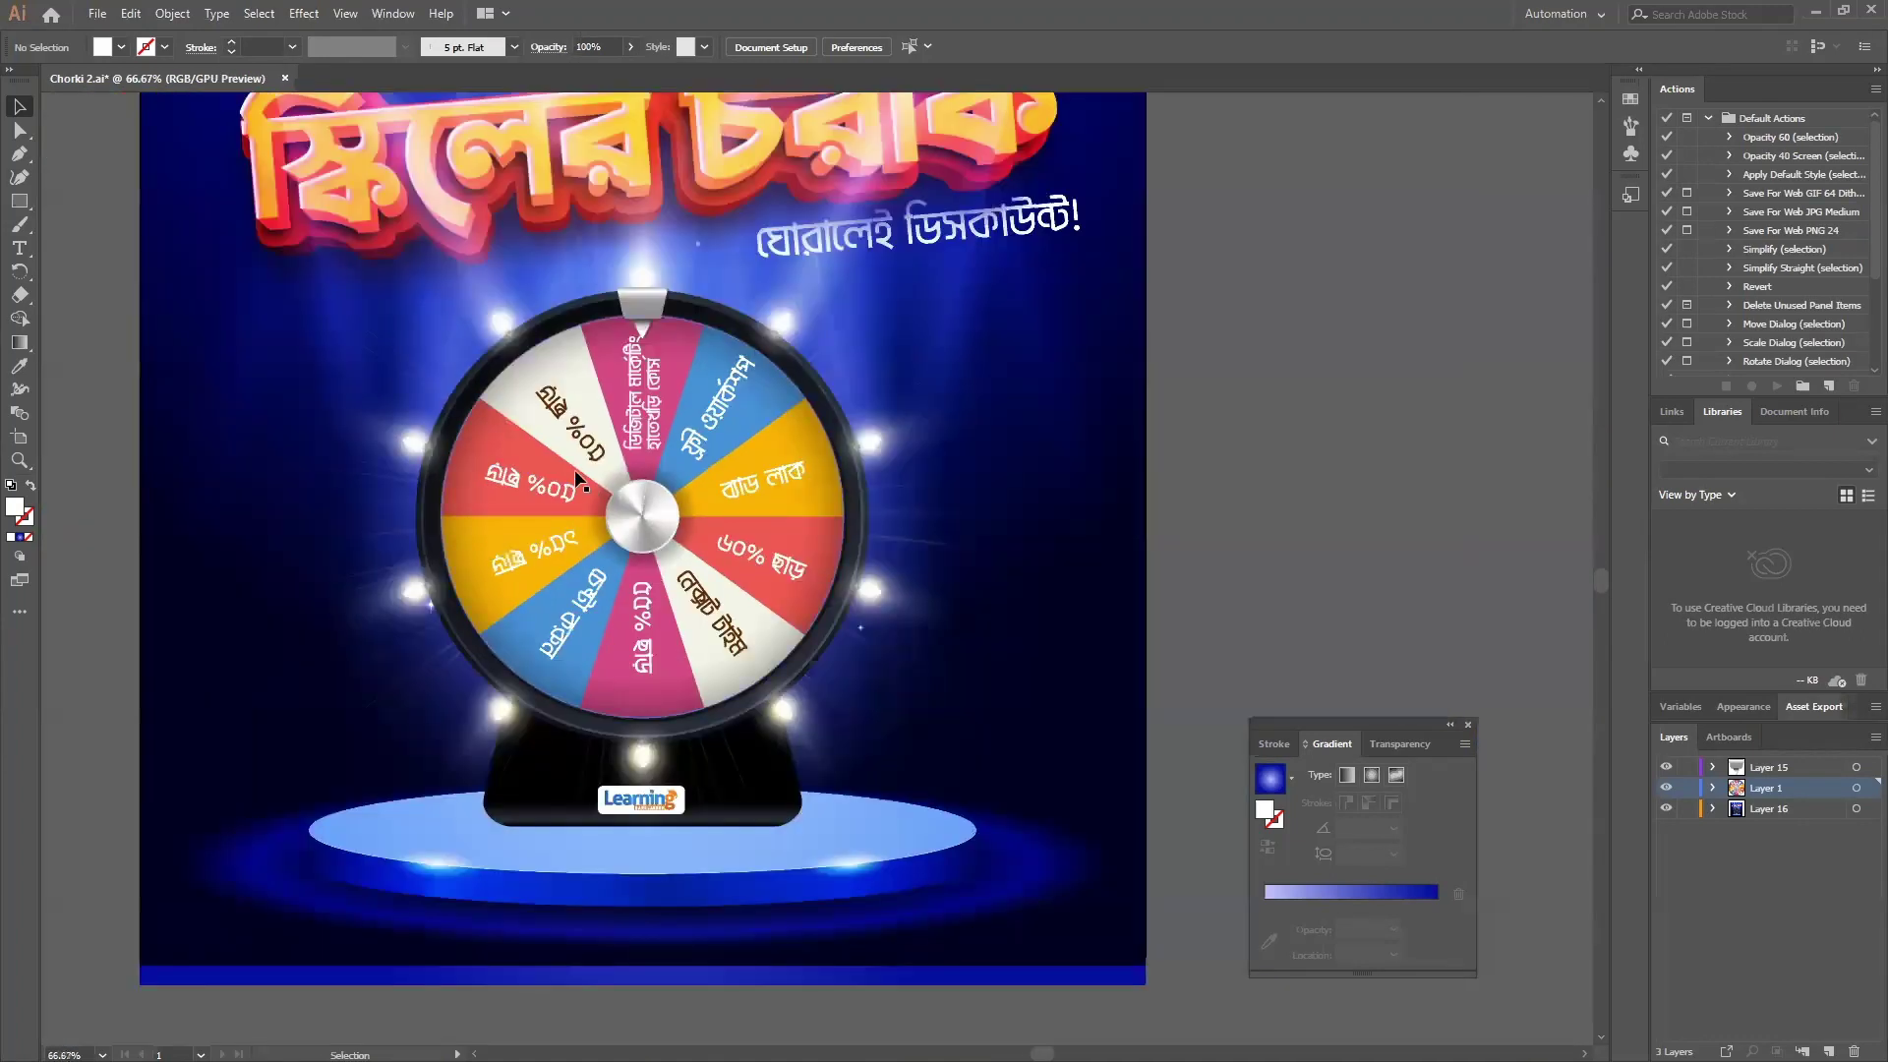
scroll(574, 469, "up", 1)
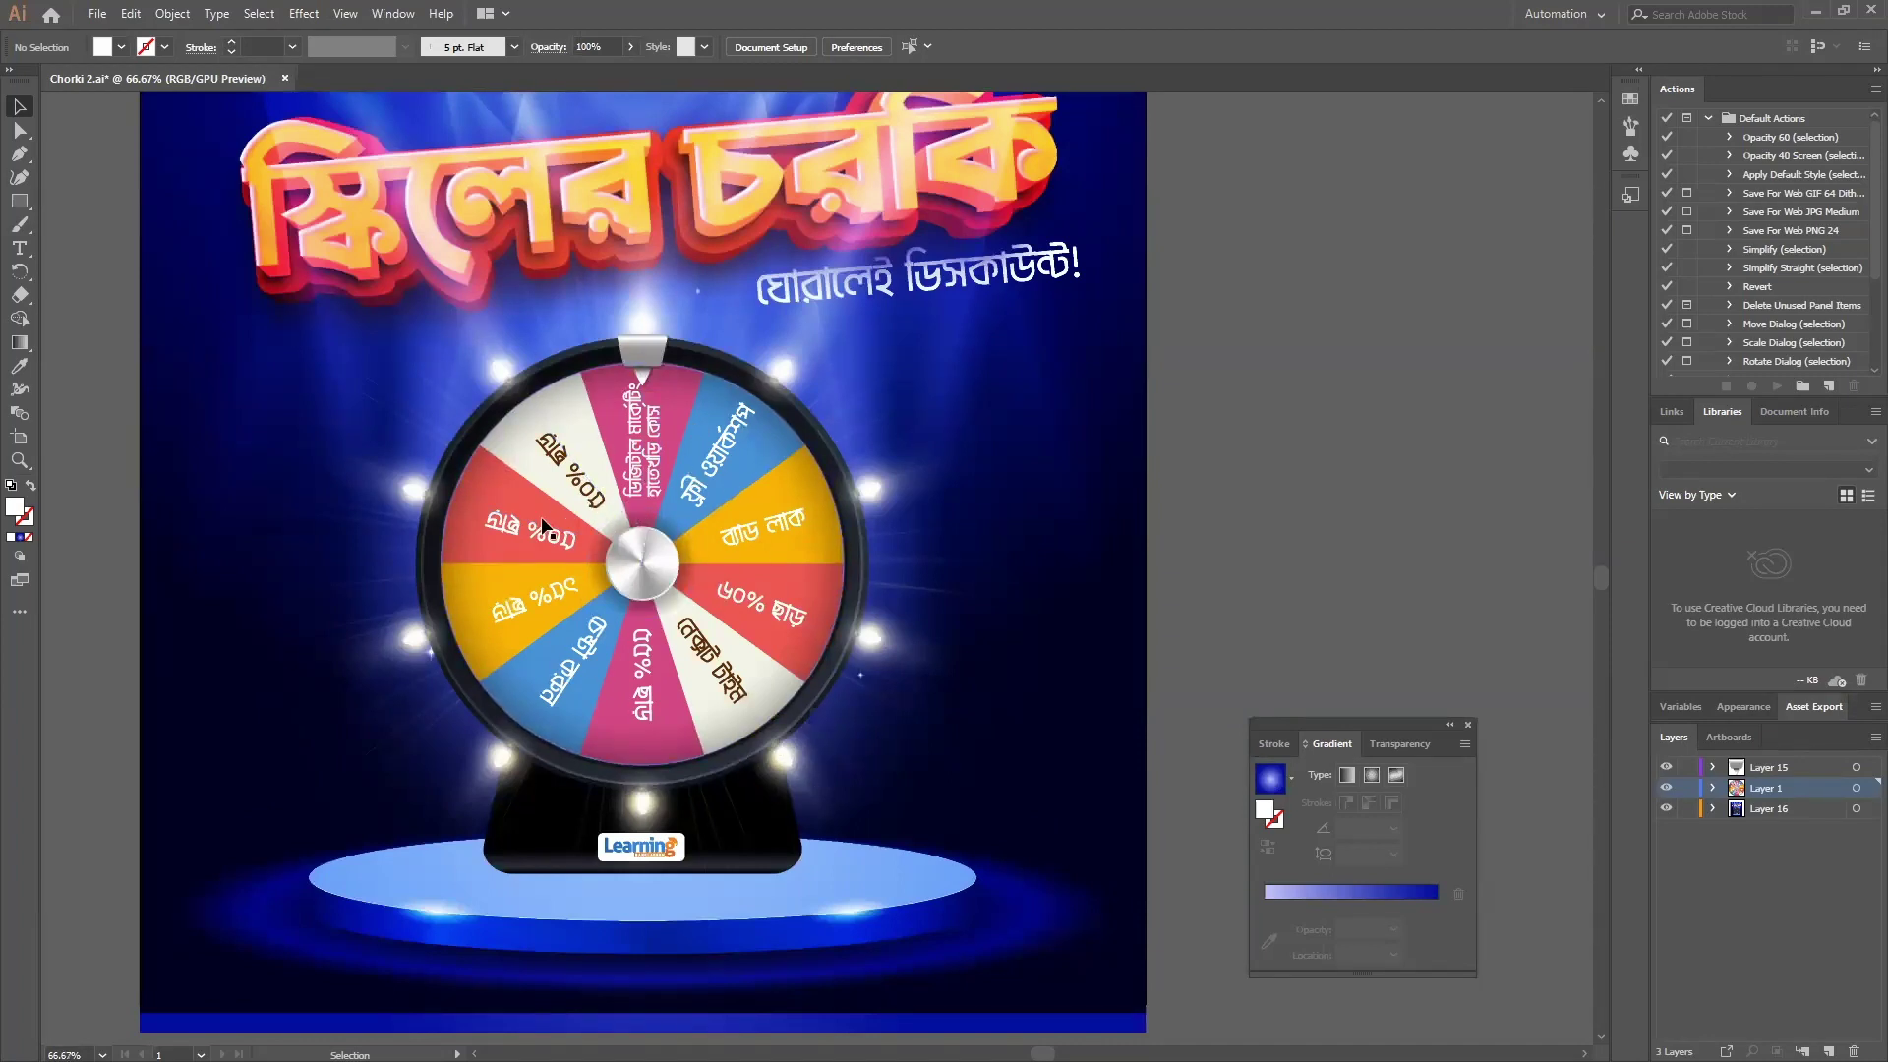
scroll(659, 485, "up", 4)
scroll(650, 575, "down", 4)
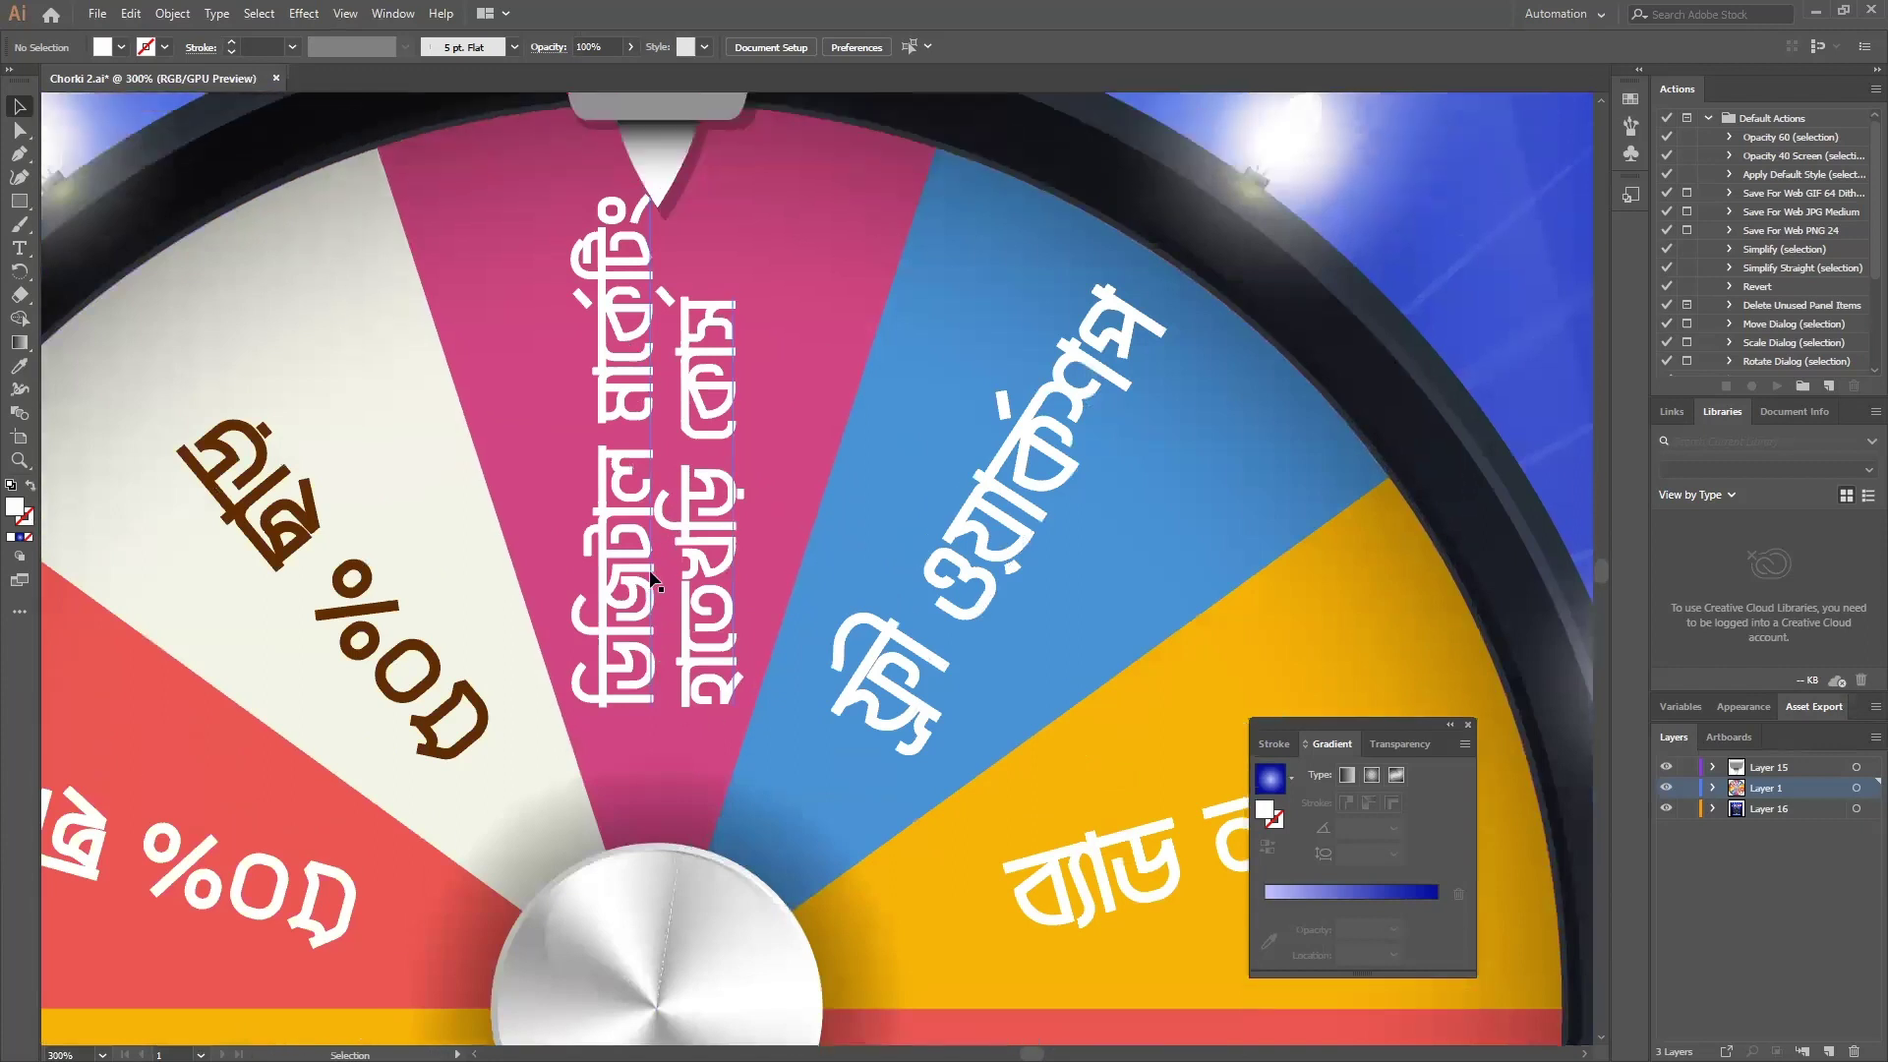
scroll(634, 575, "up", 1)
scroll(625, 574, "down", 1)
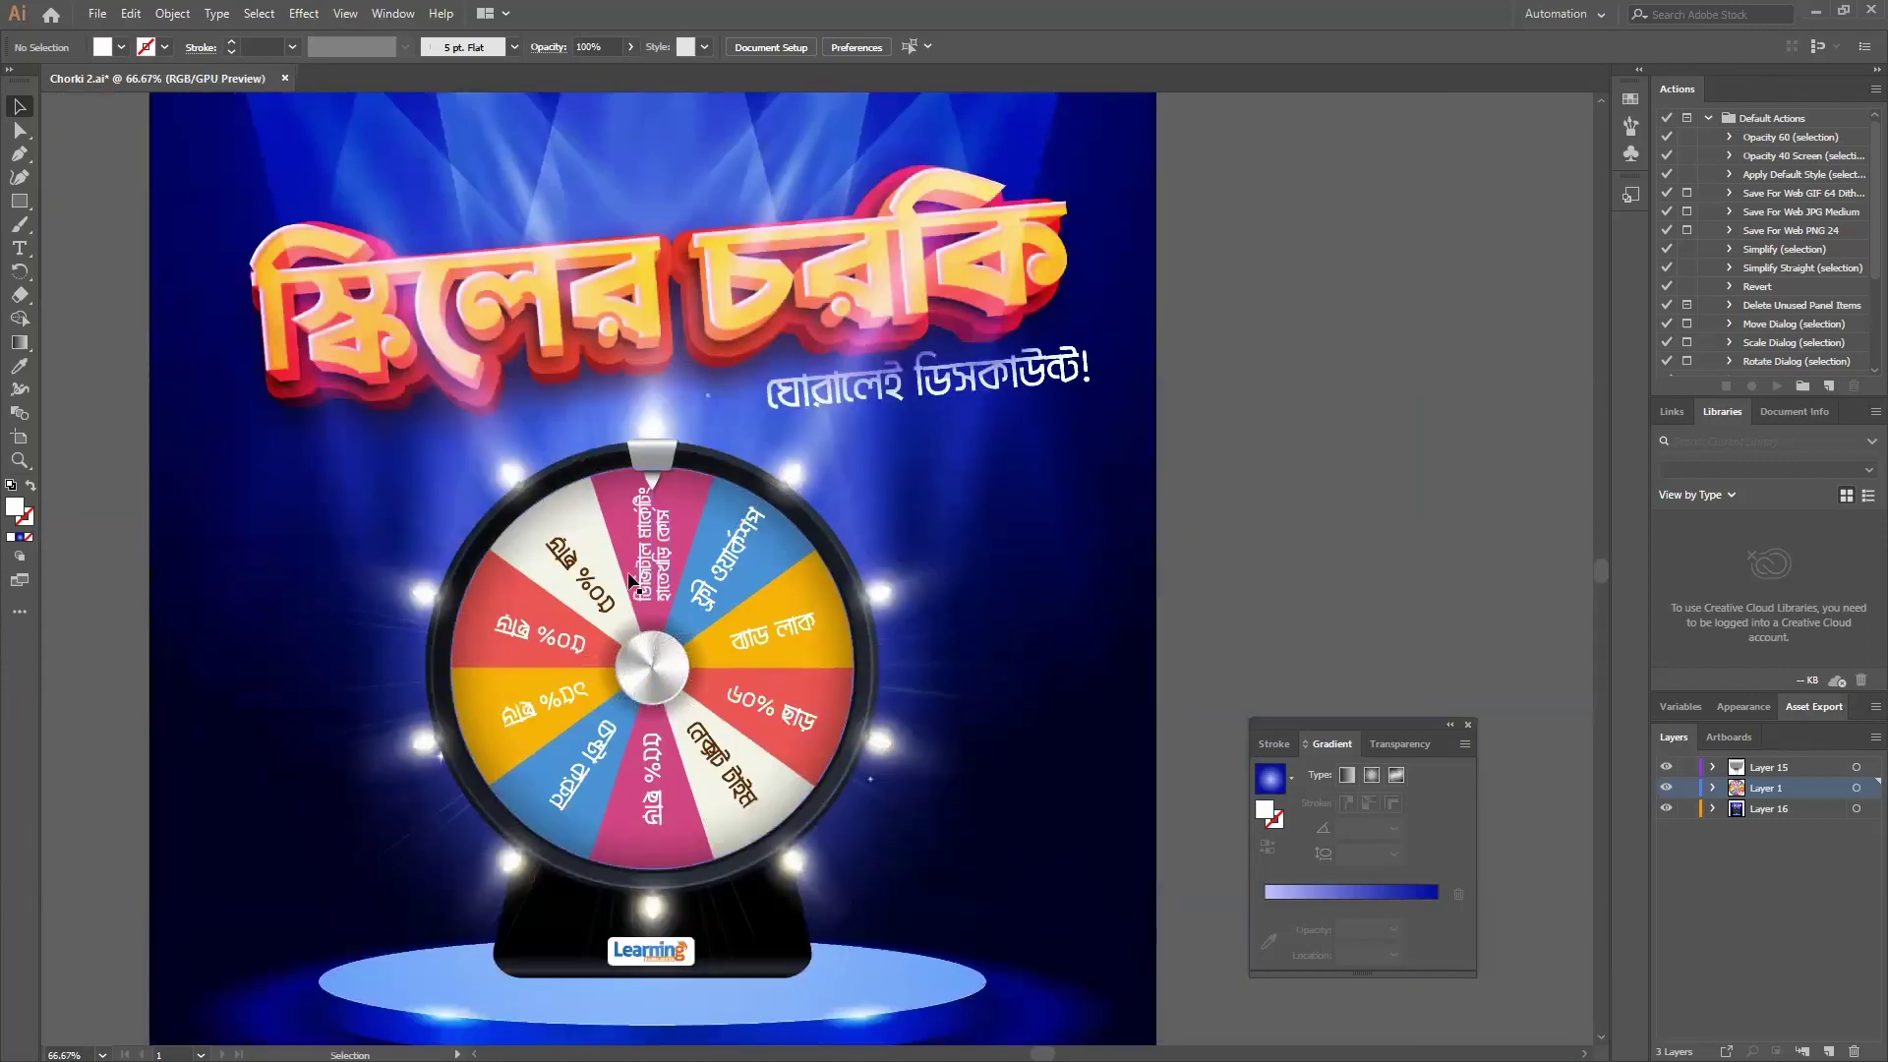
scroll(557, 525, "down", 1)
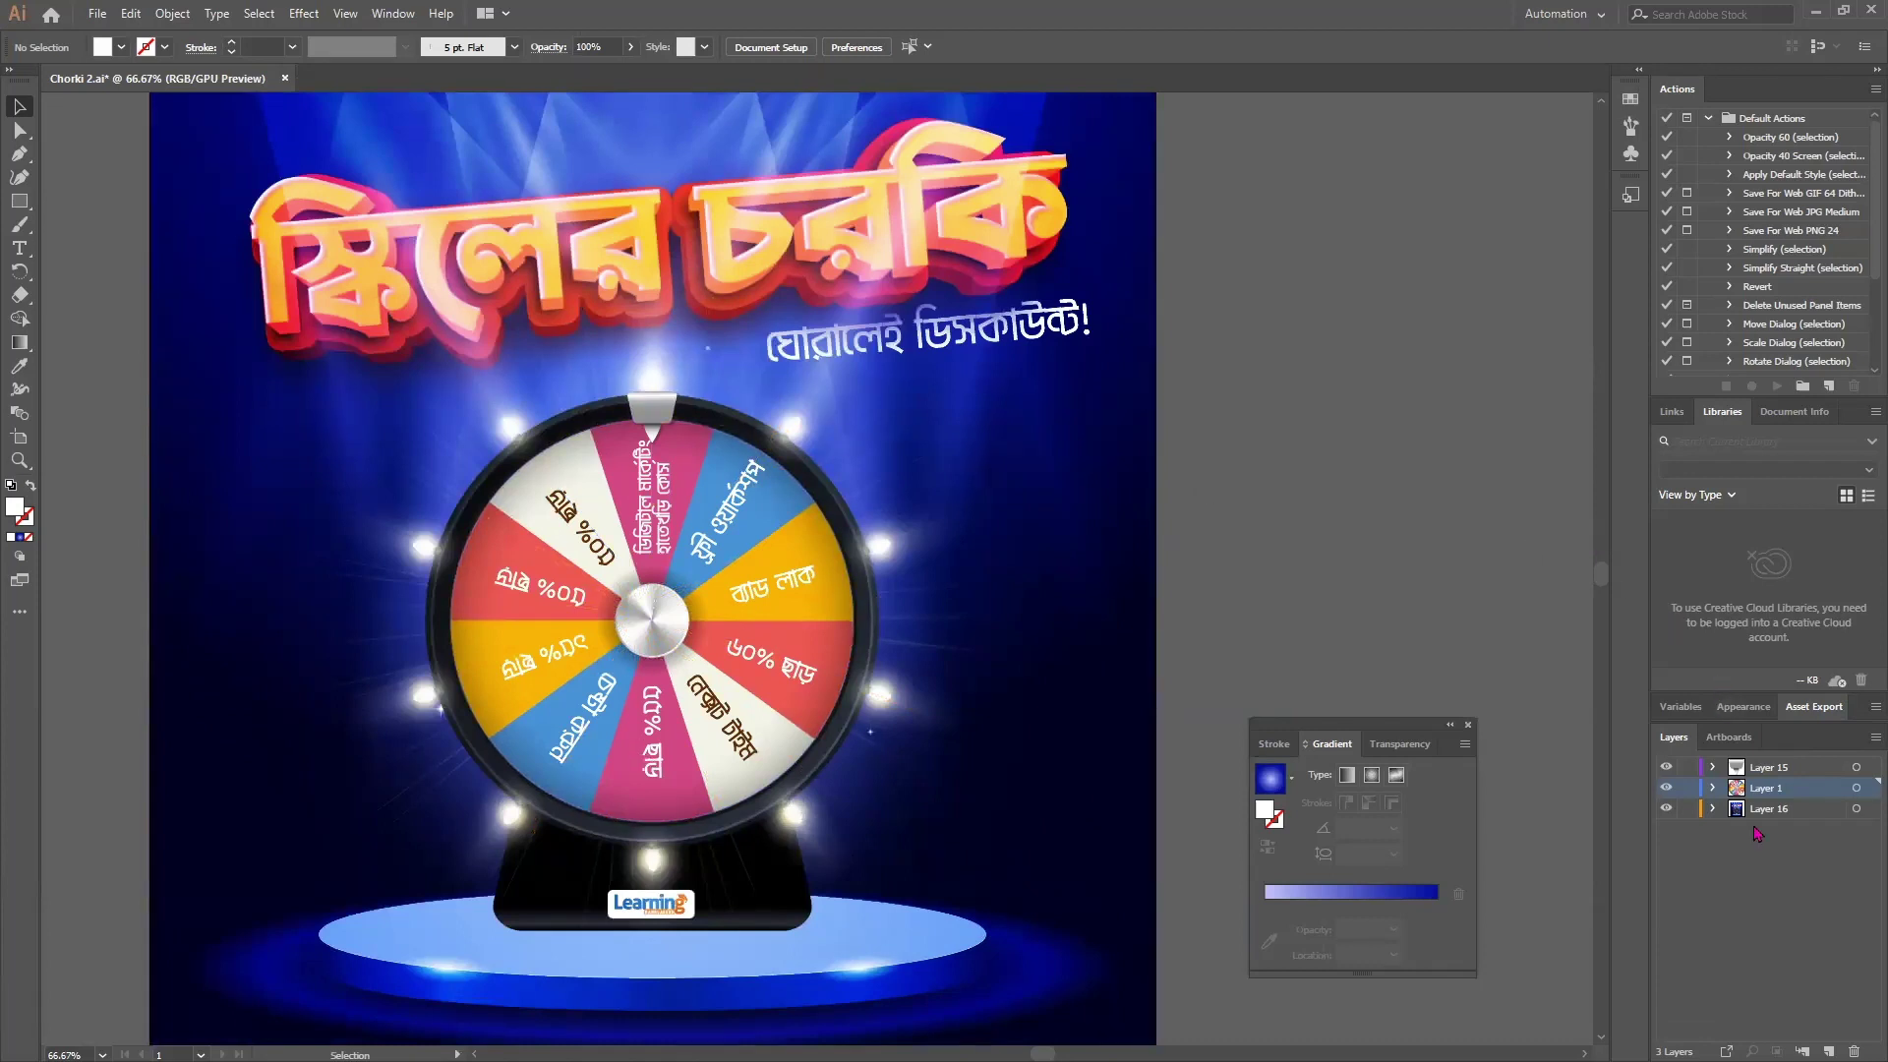
scroll(691, 585, "down", 1)
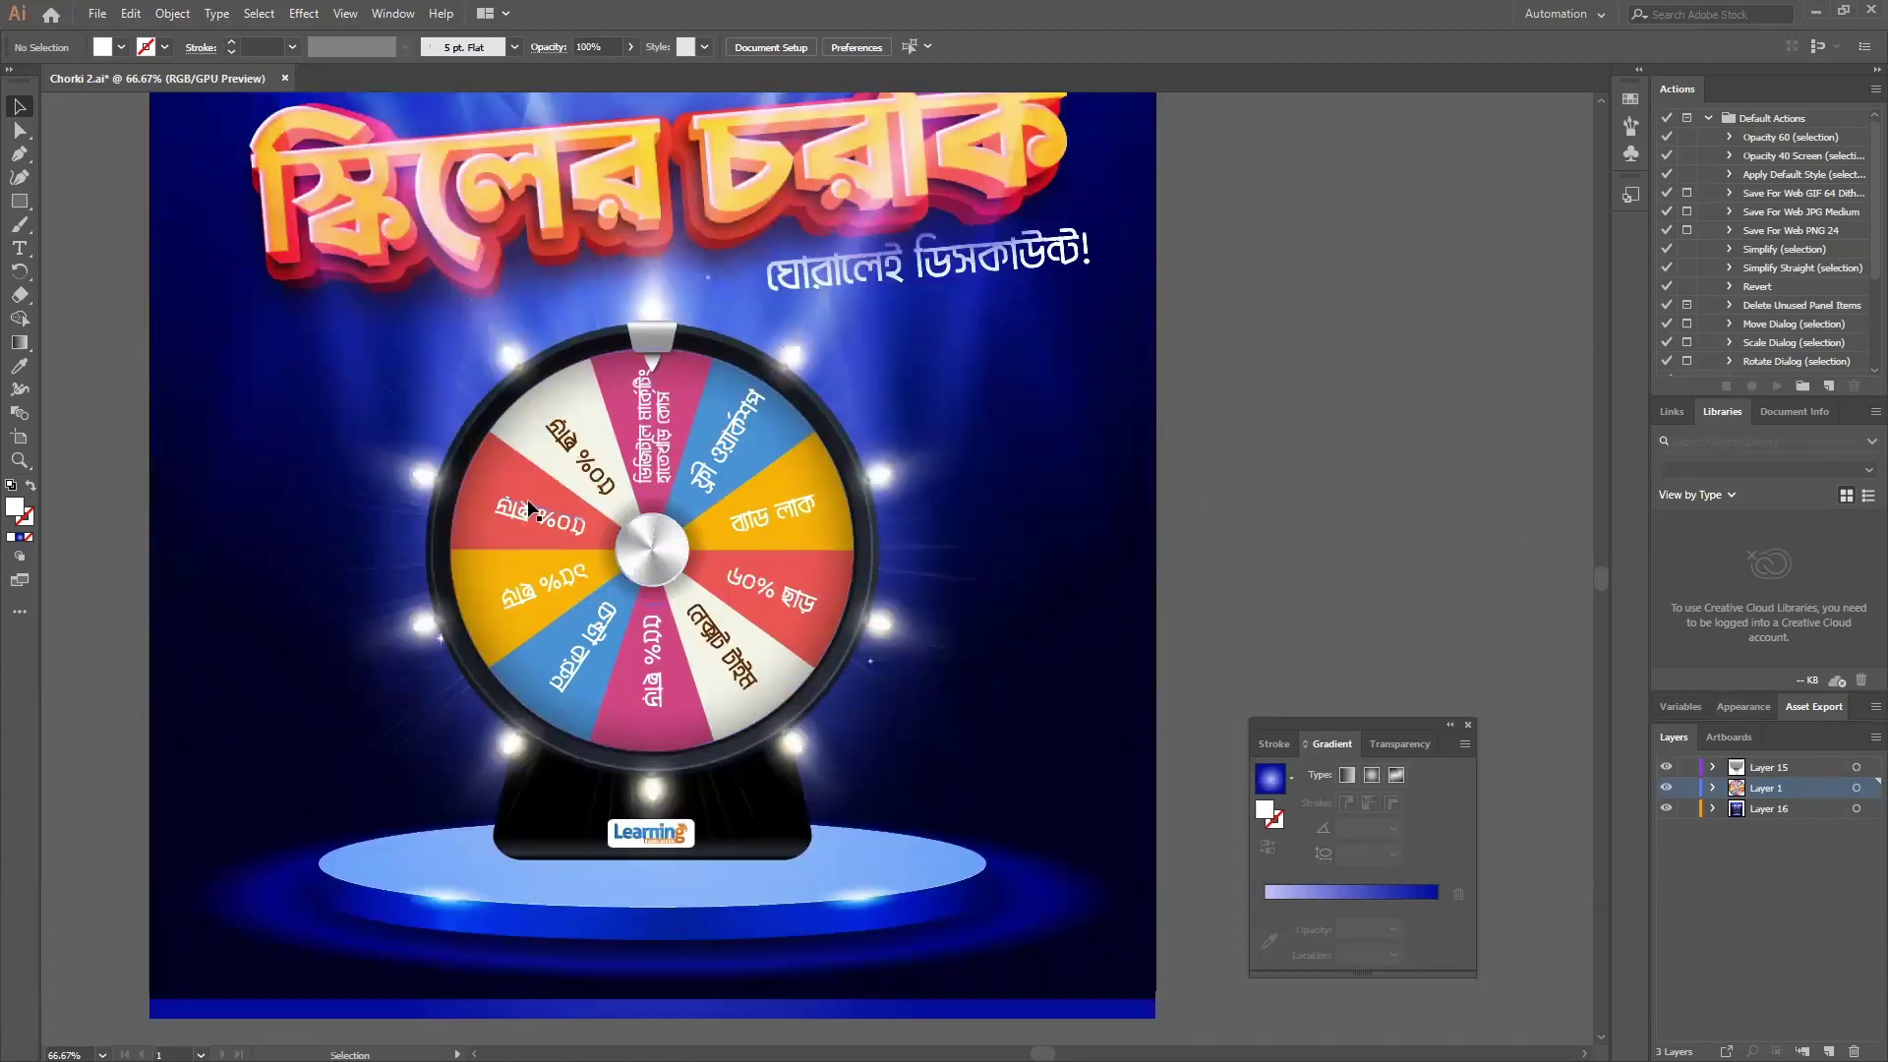
Select the wheel's inner disc group and examine it together with the poster's title
left_click(563, 421)
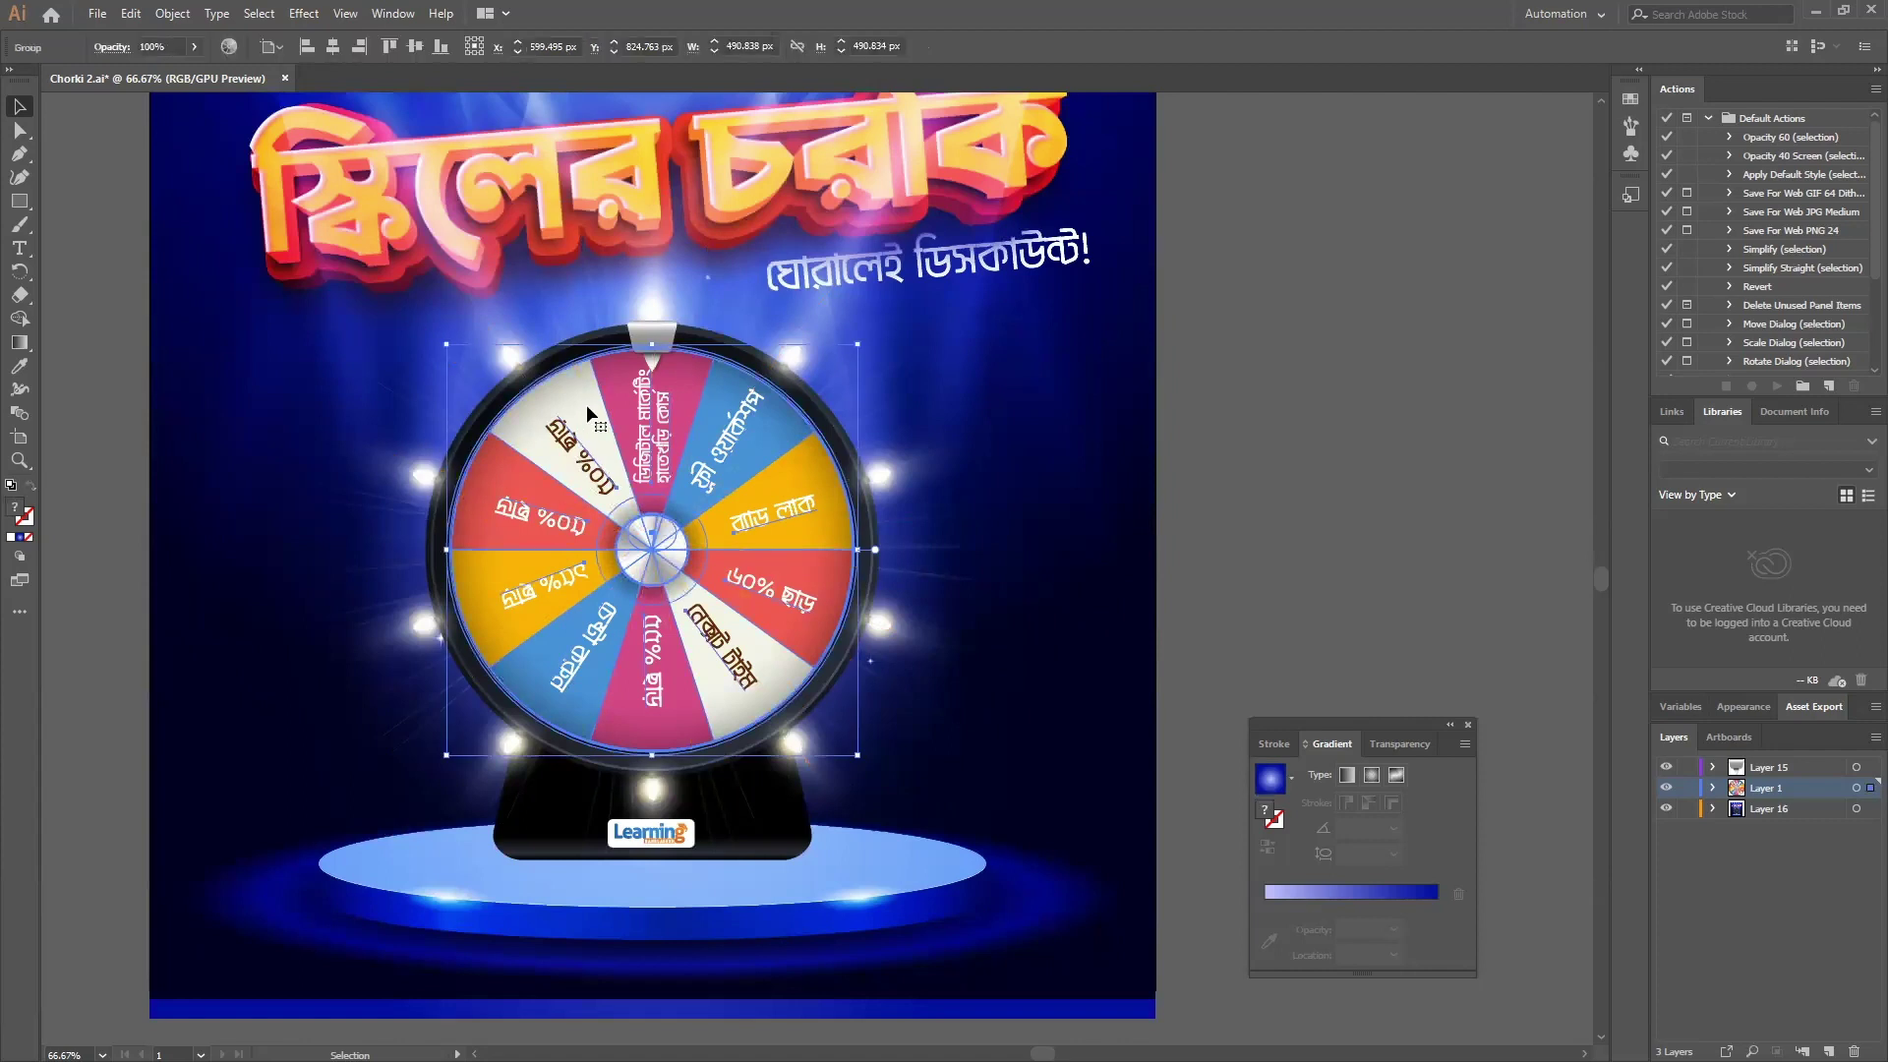
scroll(575, 405, "up", 2)
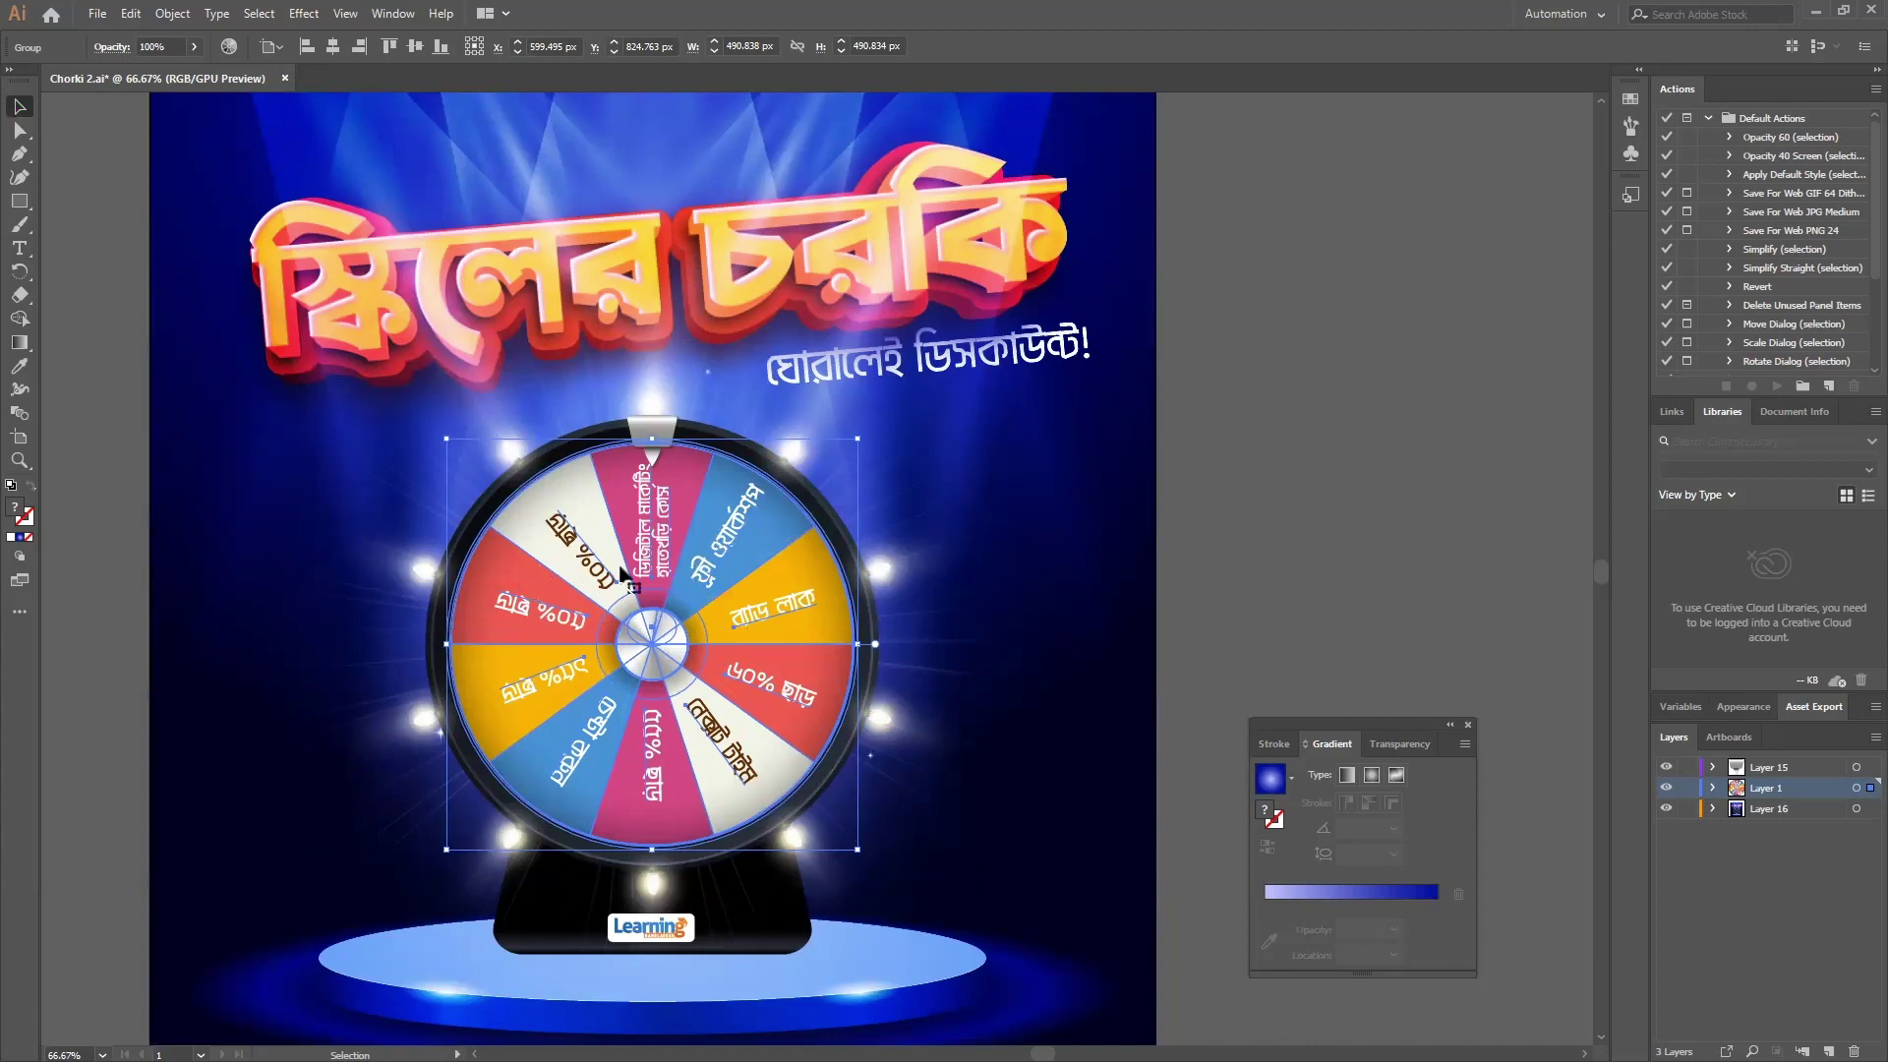
scroll(586, 303, "up", 1)
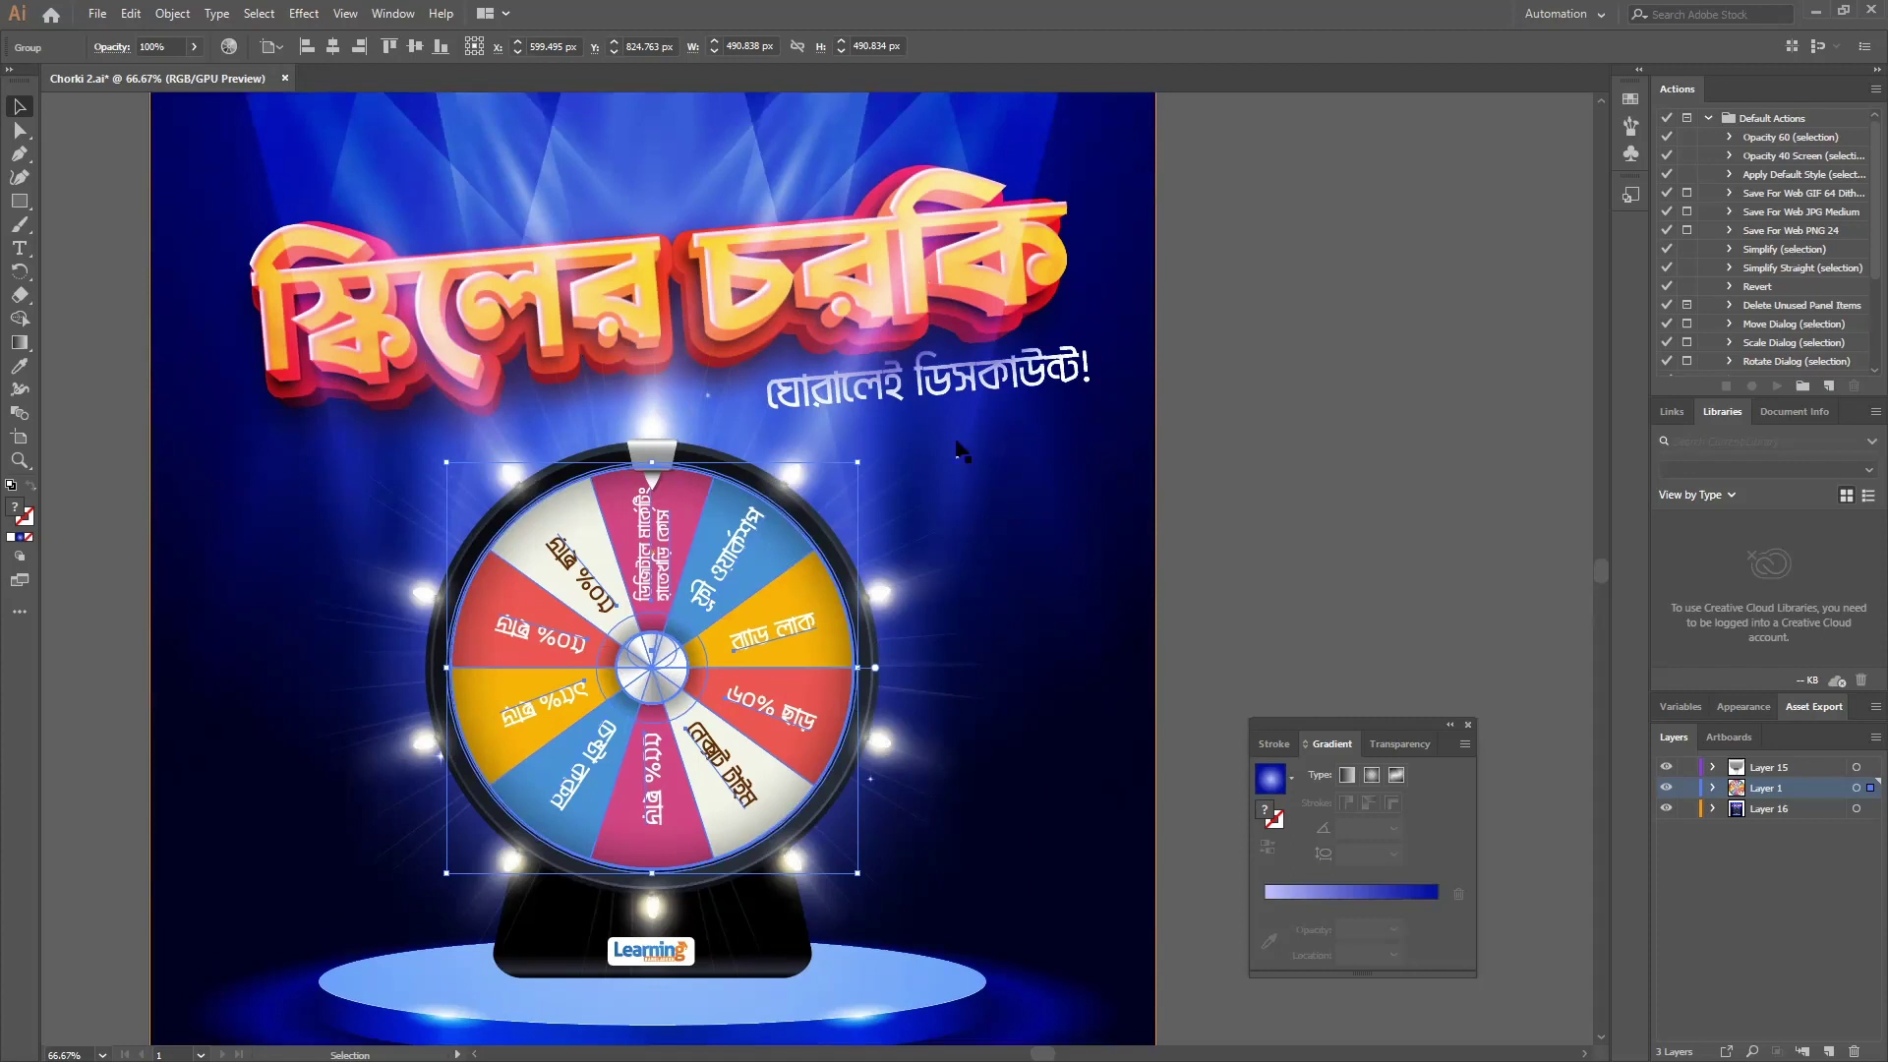
scroll(679, 223, "up", 1)
scroll(678, 223, "up", 1)
scroll(662, 369, "up", 1, "alt")
scroll(663, 369, "down", 1, "alt")
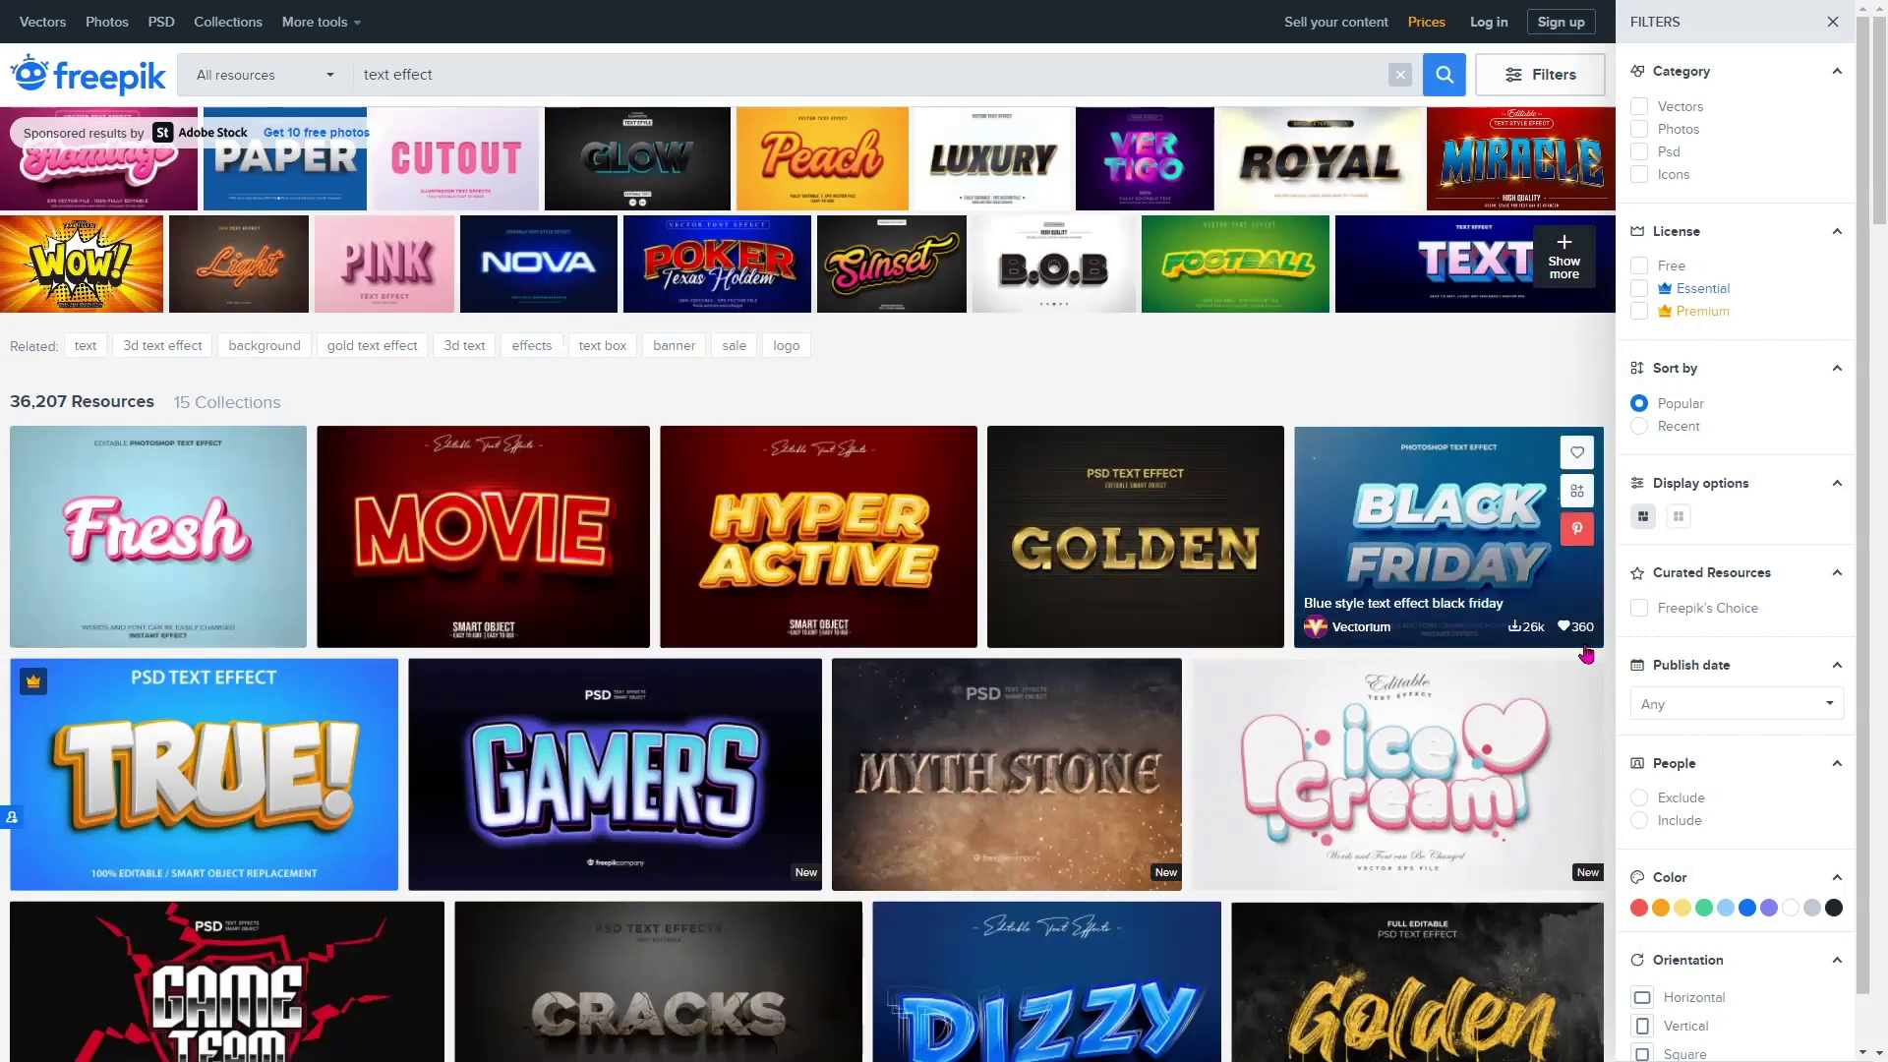
Browse the Freepik results for "text effect" to see the available editable text styles
scroll(1172, 685, "down", 5)
scroll(1172, 685, "down", 15)
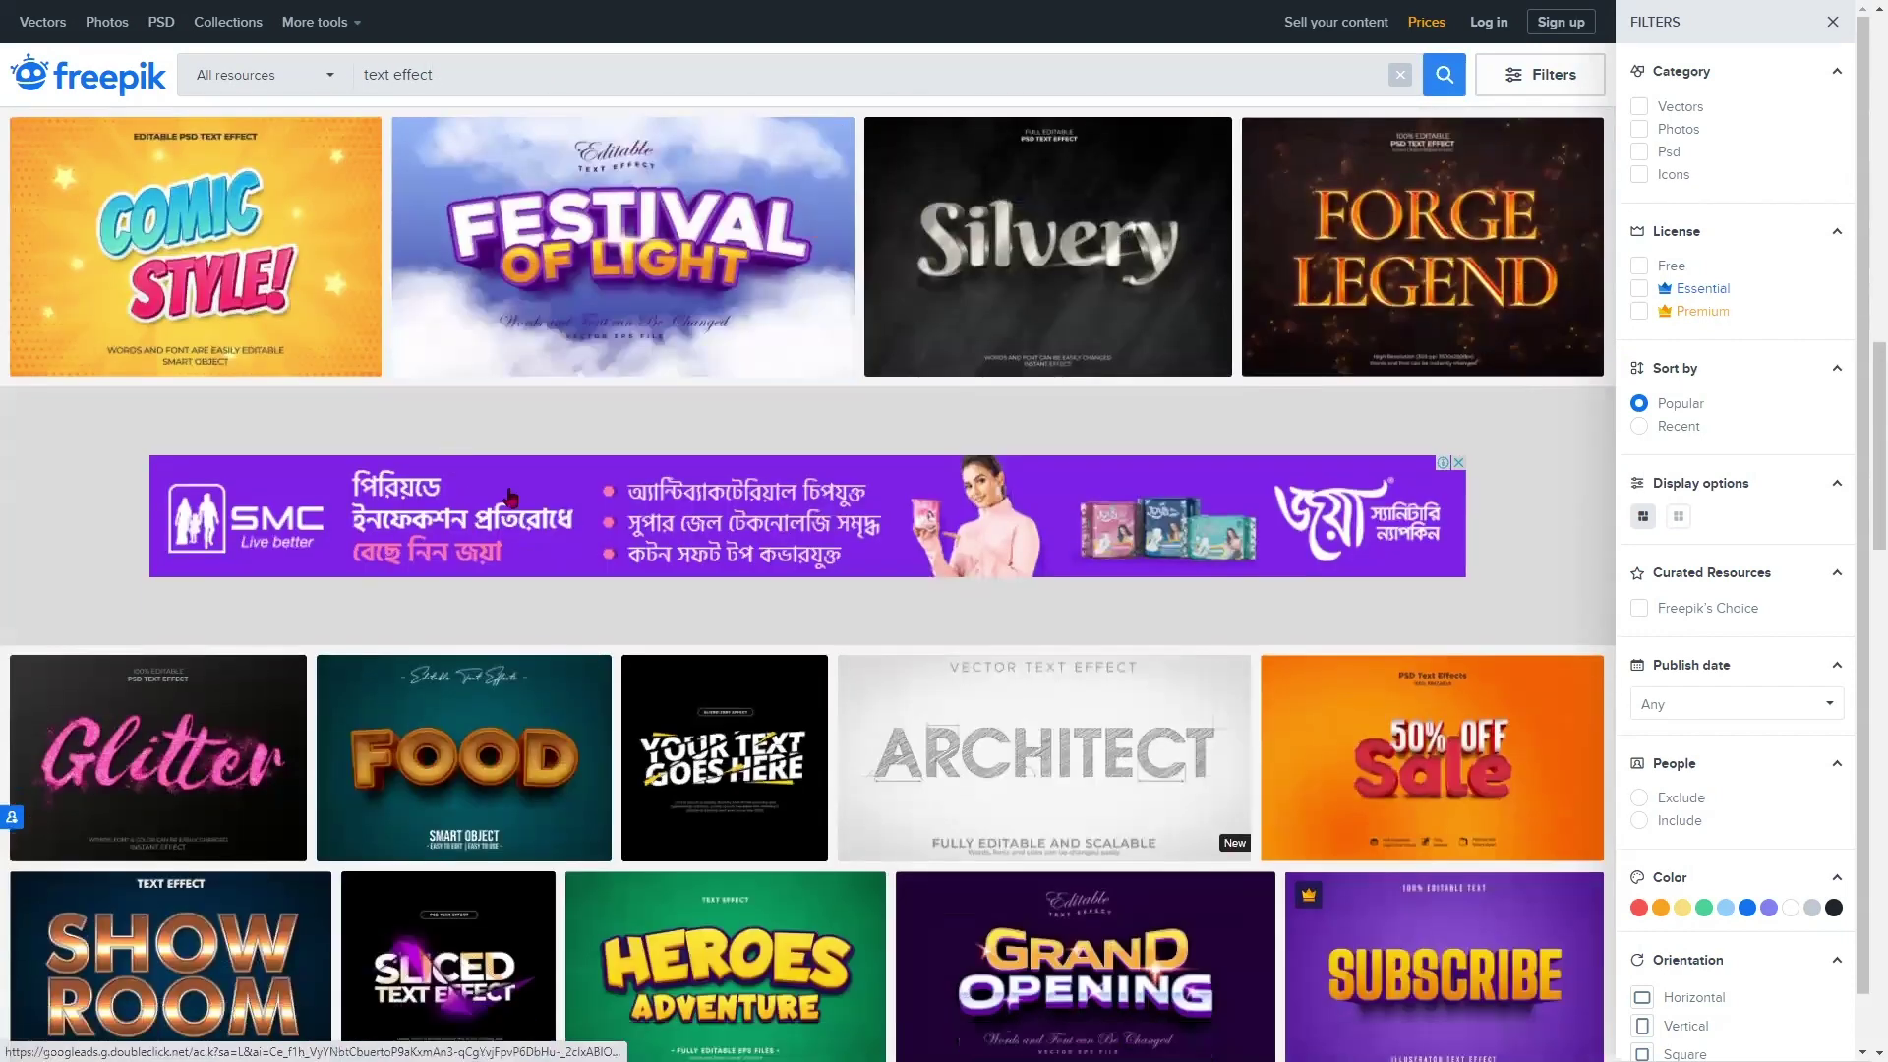
scroll(717, 473, "down", 1)
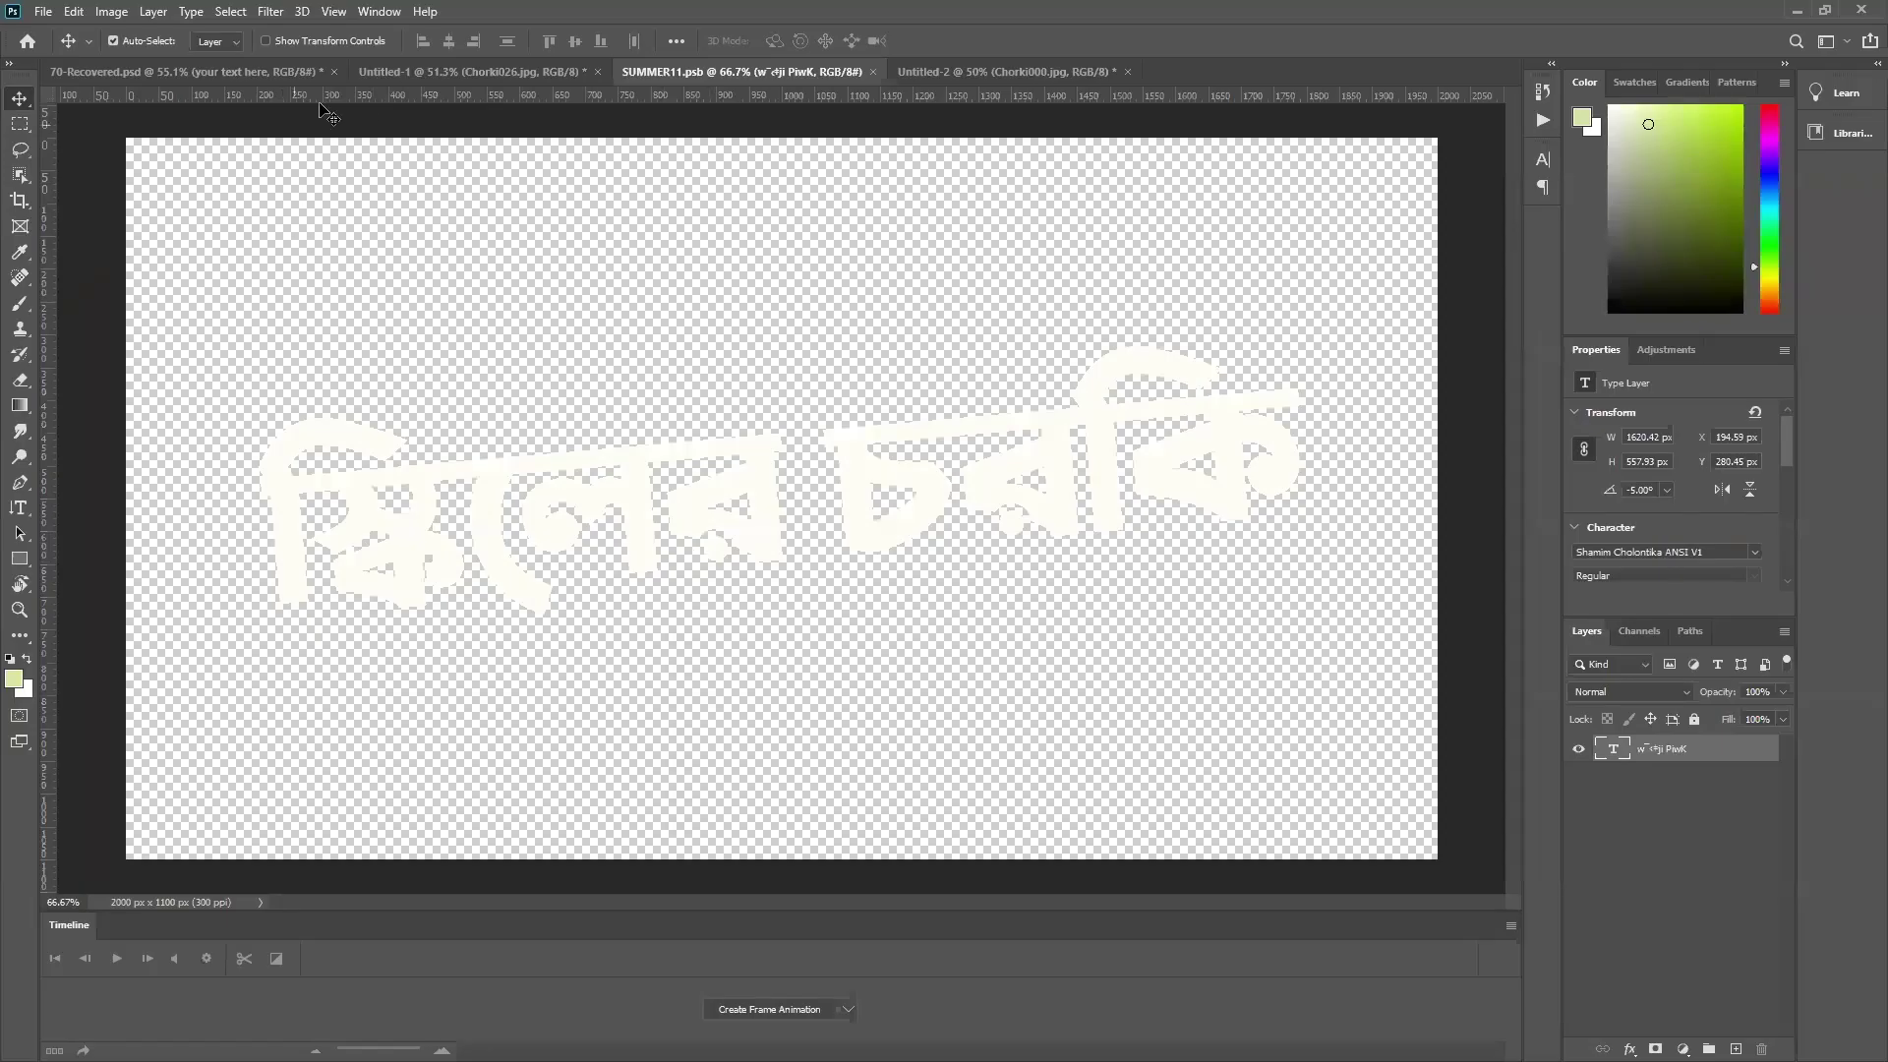
Switch to Photoshop, view the Untitled-1 wheel animation, and open the "your text here" smart object in 70-Recovered.psd
left_click(433, 71)
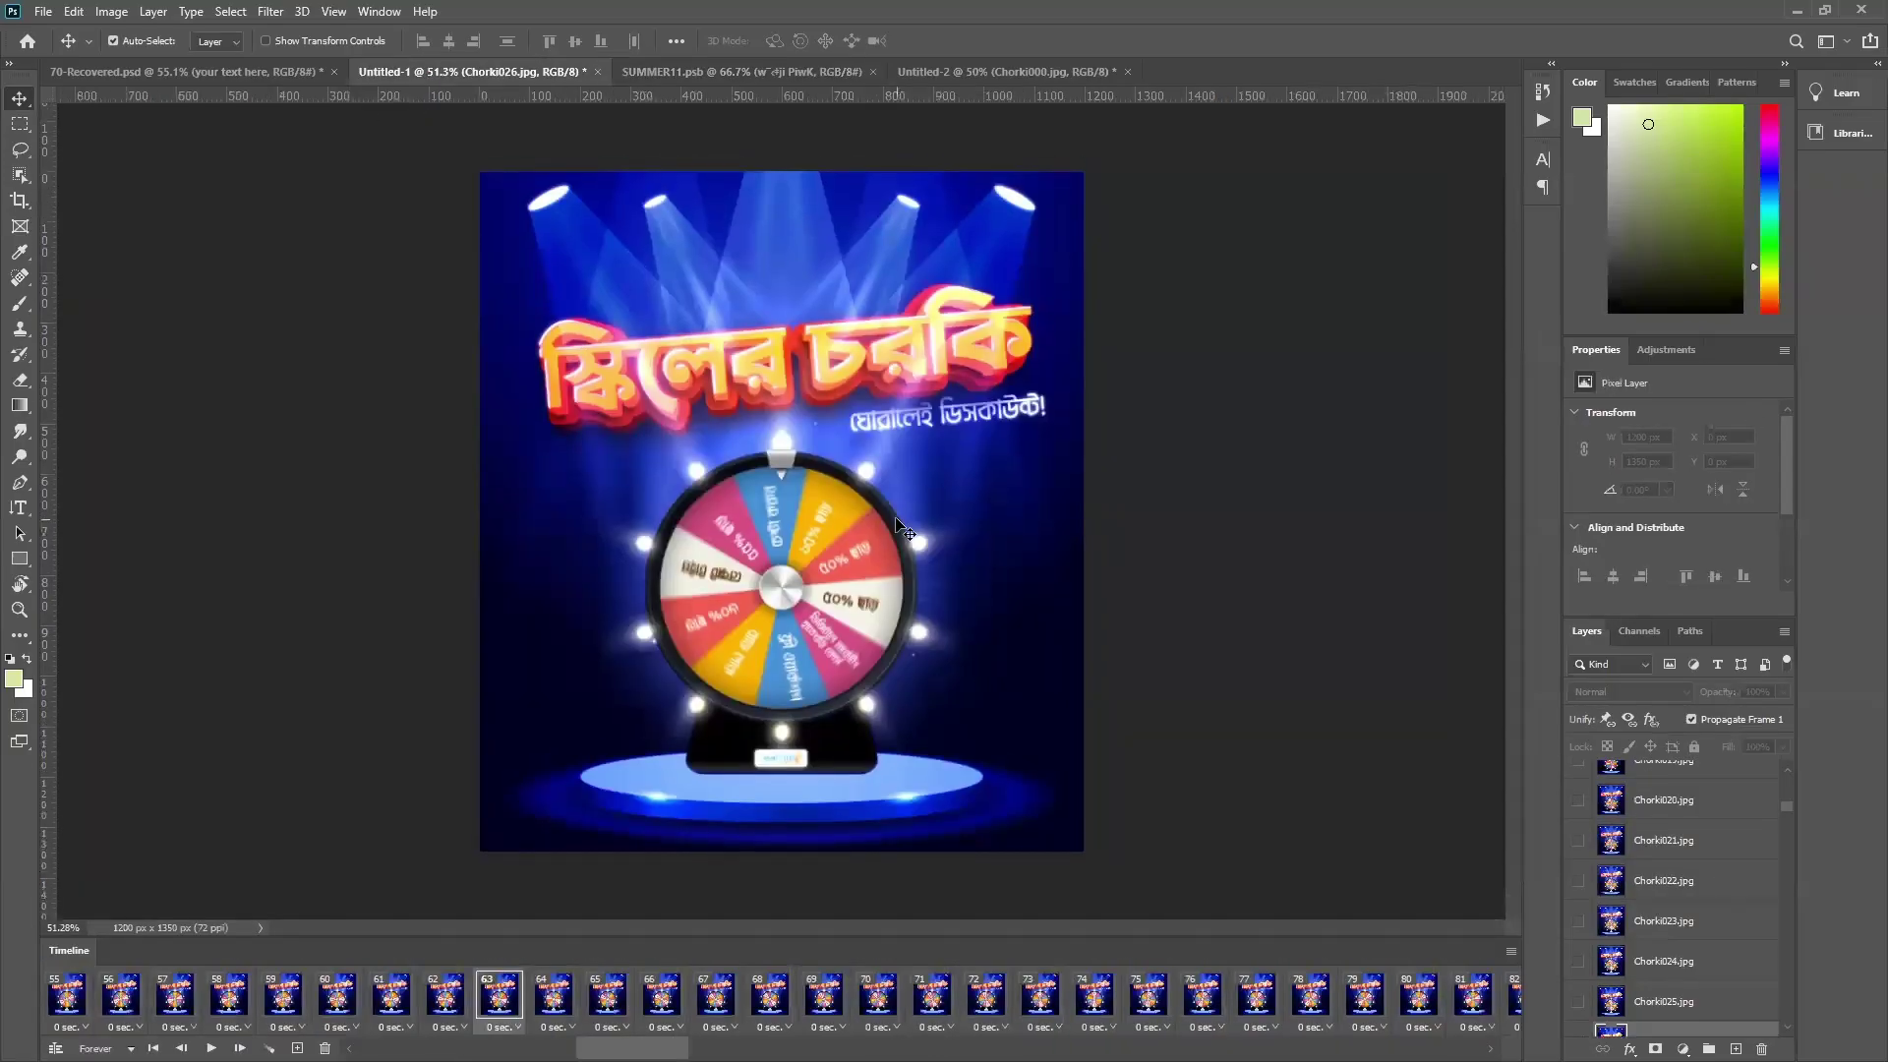
left_click(253, 73)
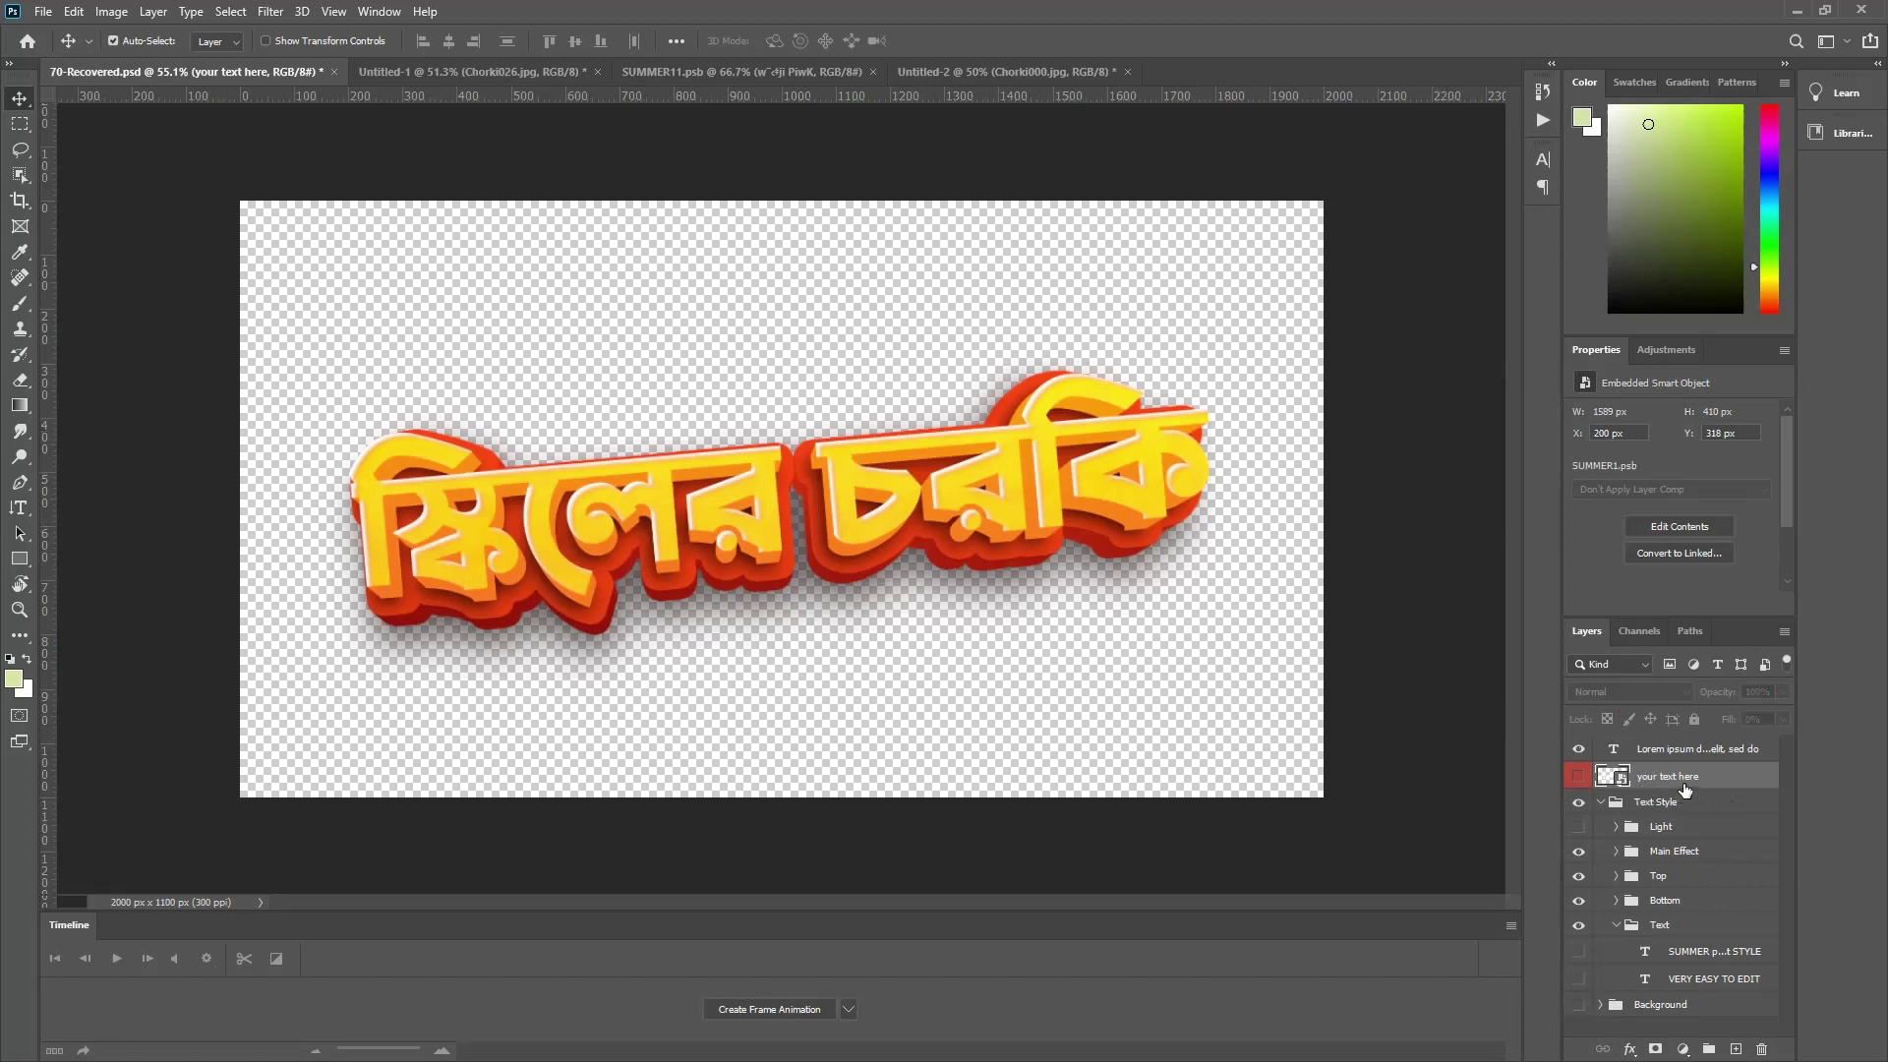
double_click(1620, 778)
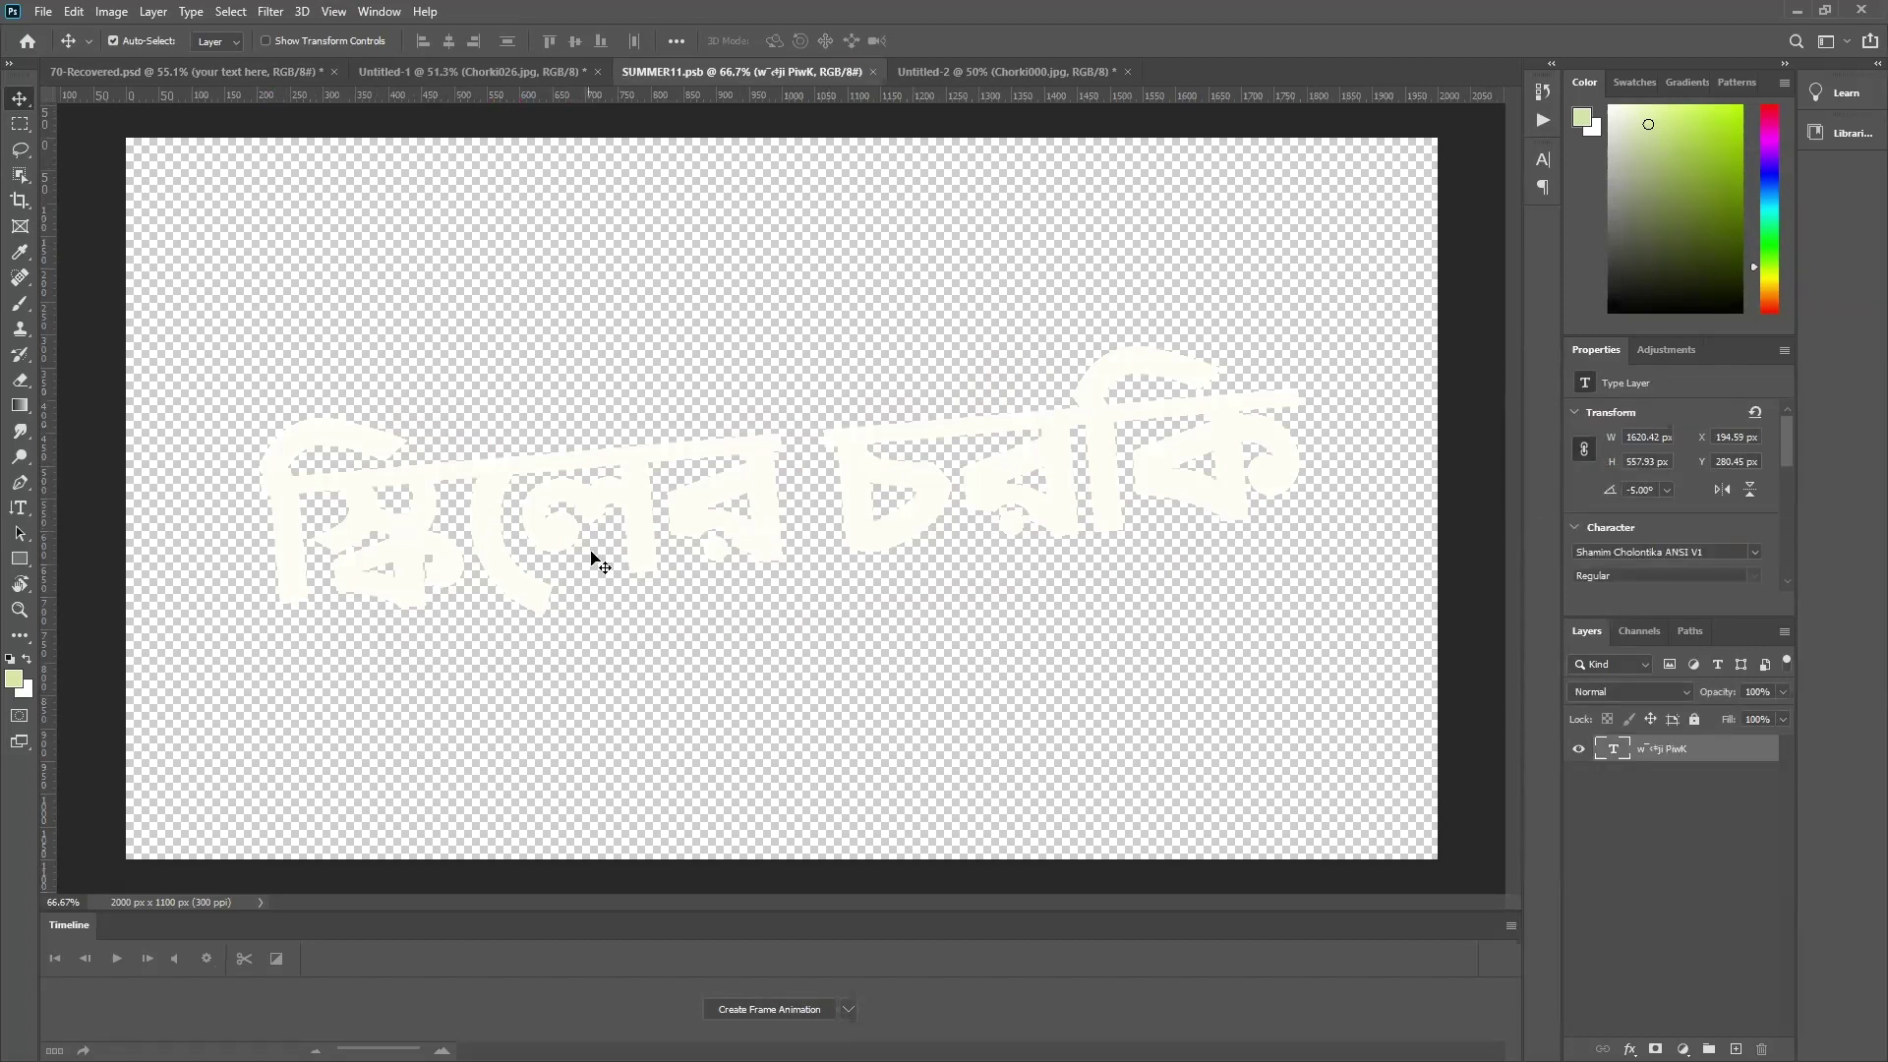
Put the Bangla title in SUMMER11.psb into text editing with the Type tool and highlight part of its first word
left_click(21, 509)
left_click(443, 506)
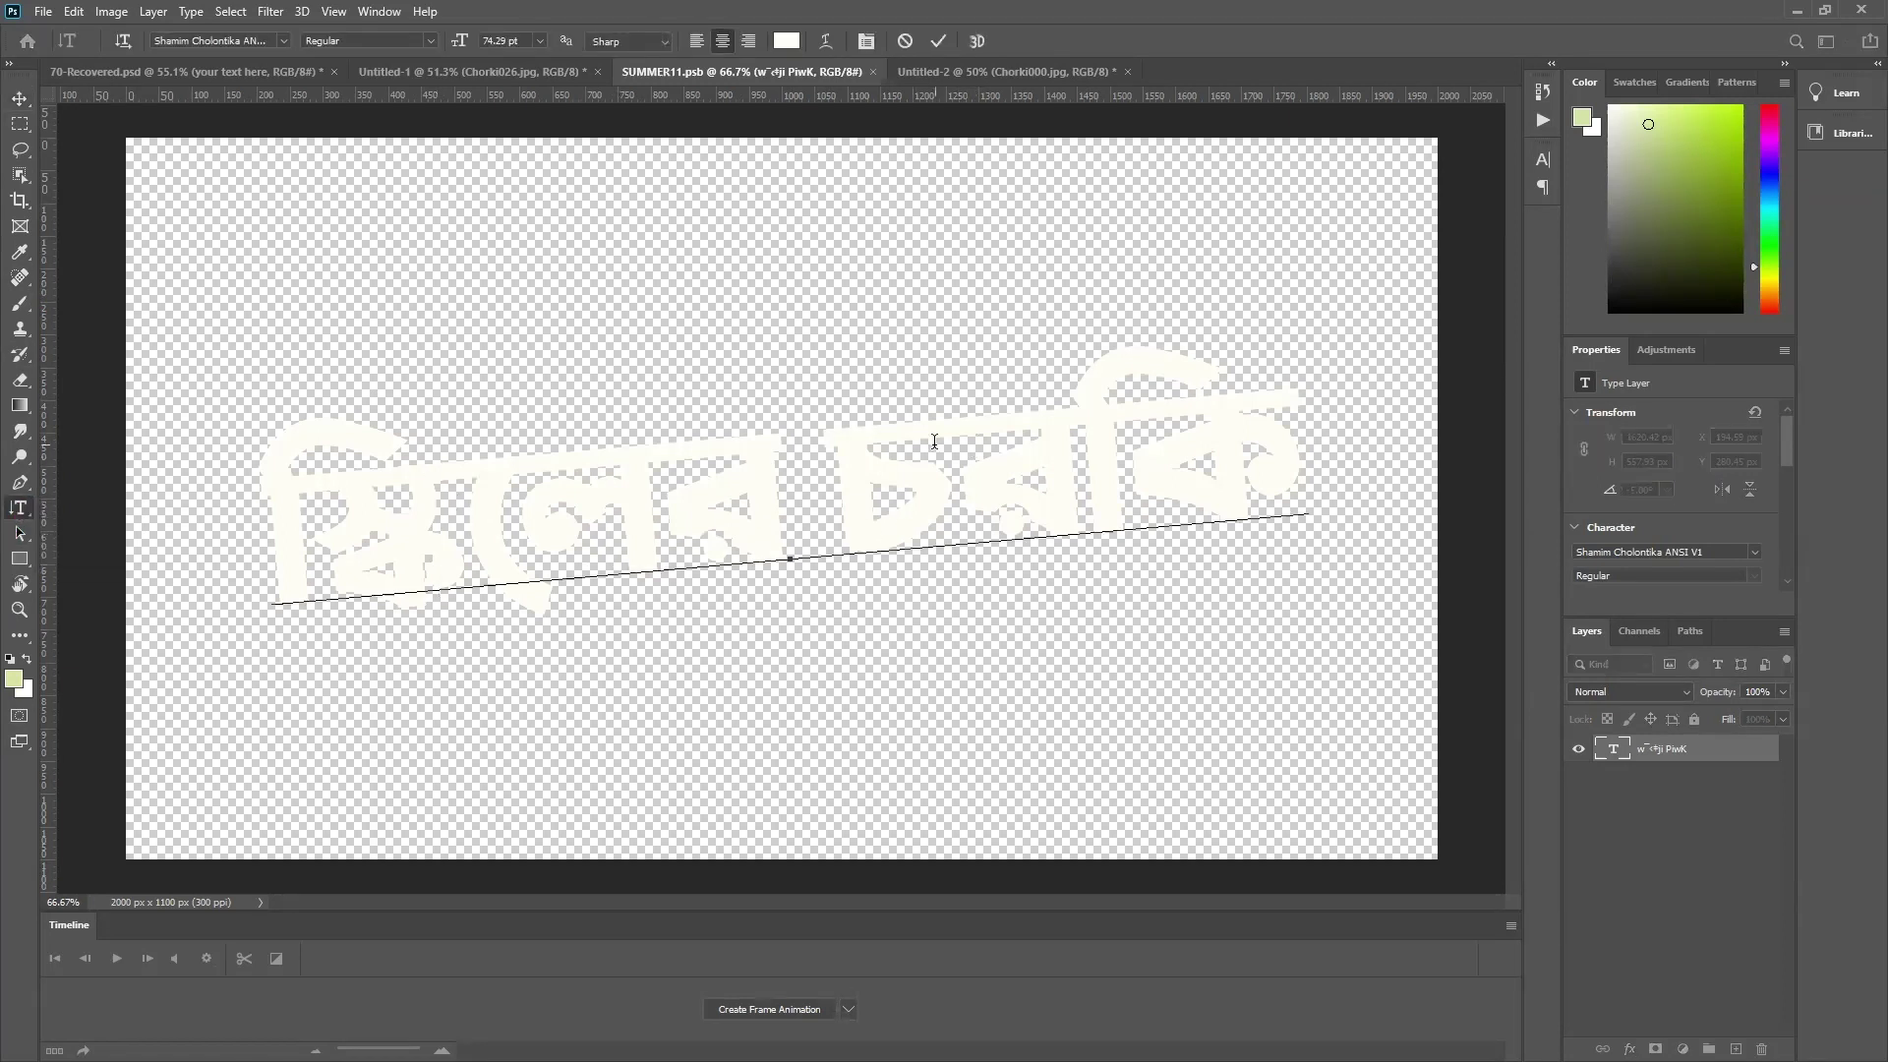
left_click_drag(438, 518, 822, 518)
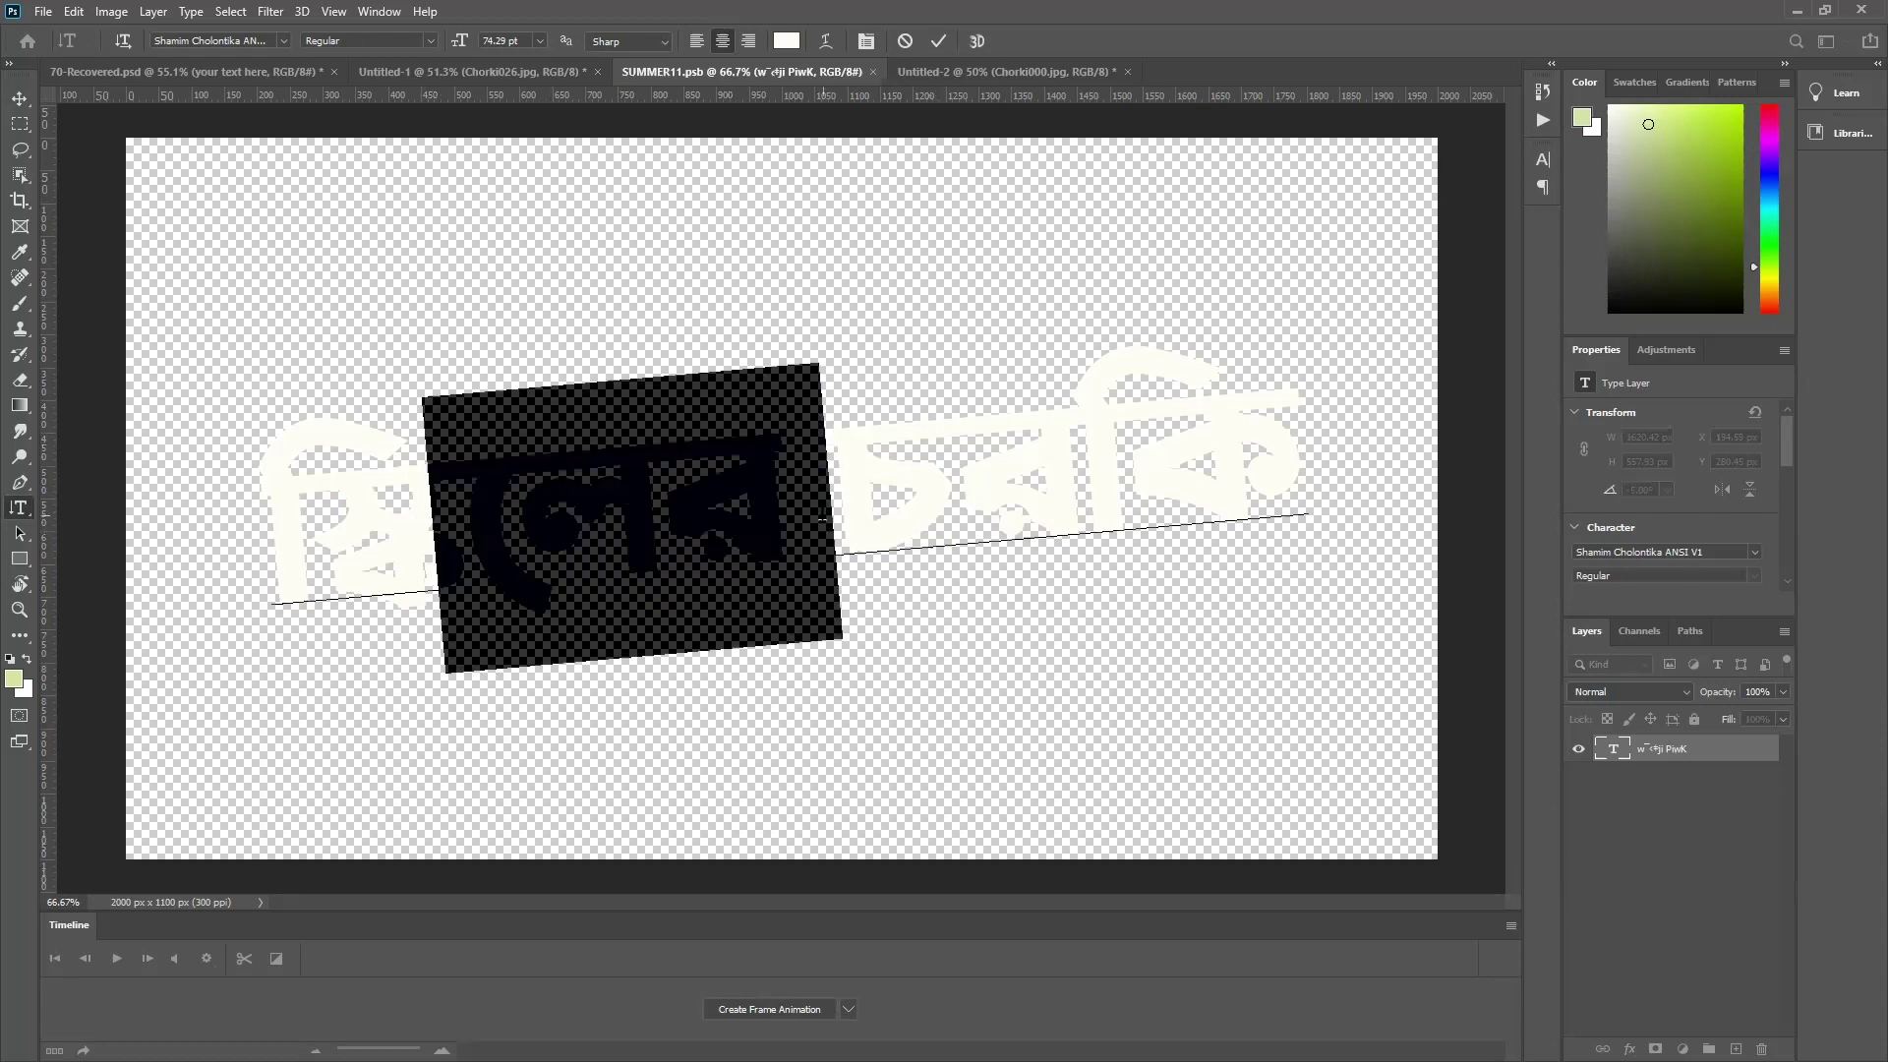
left_click(975, 488)
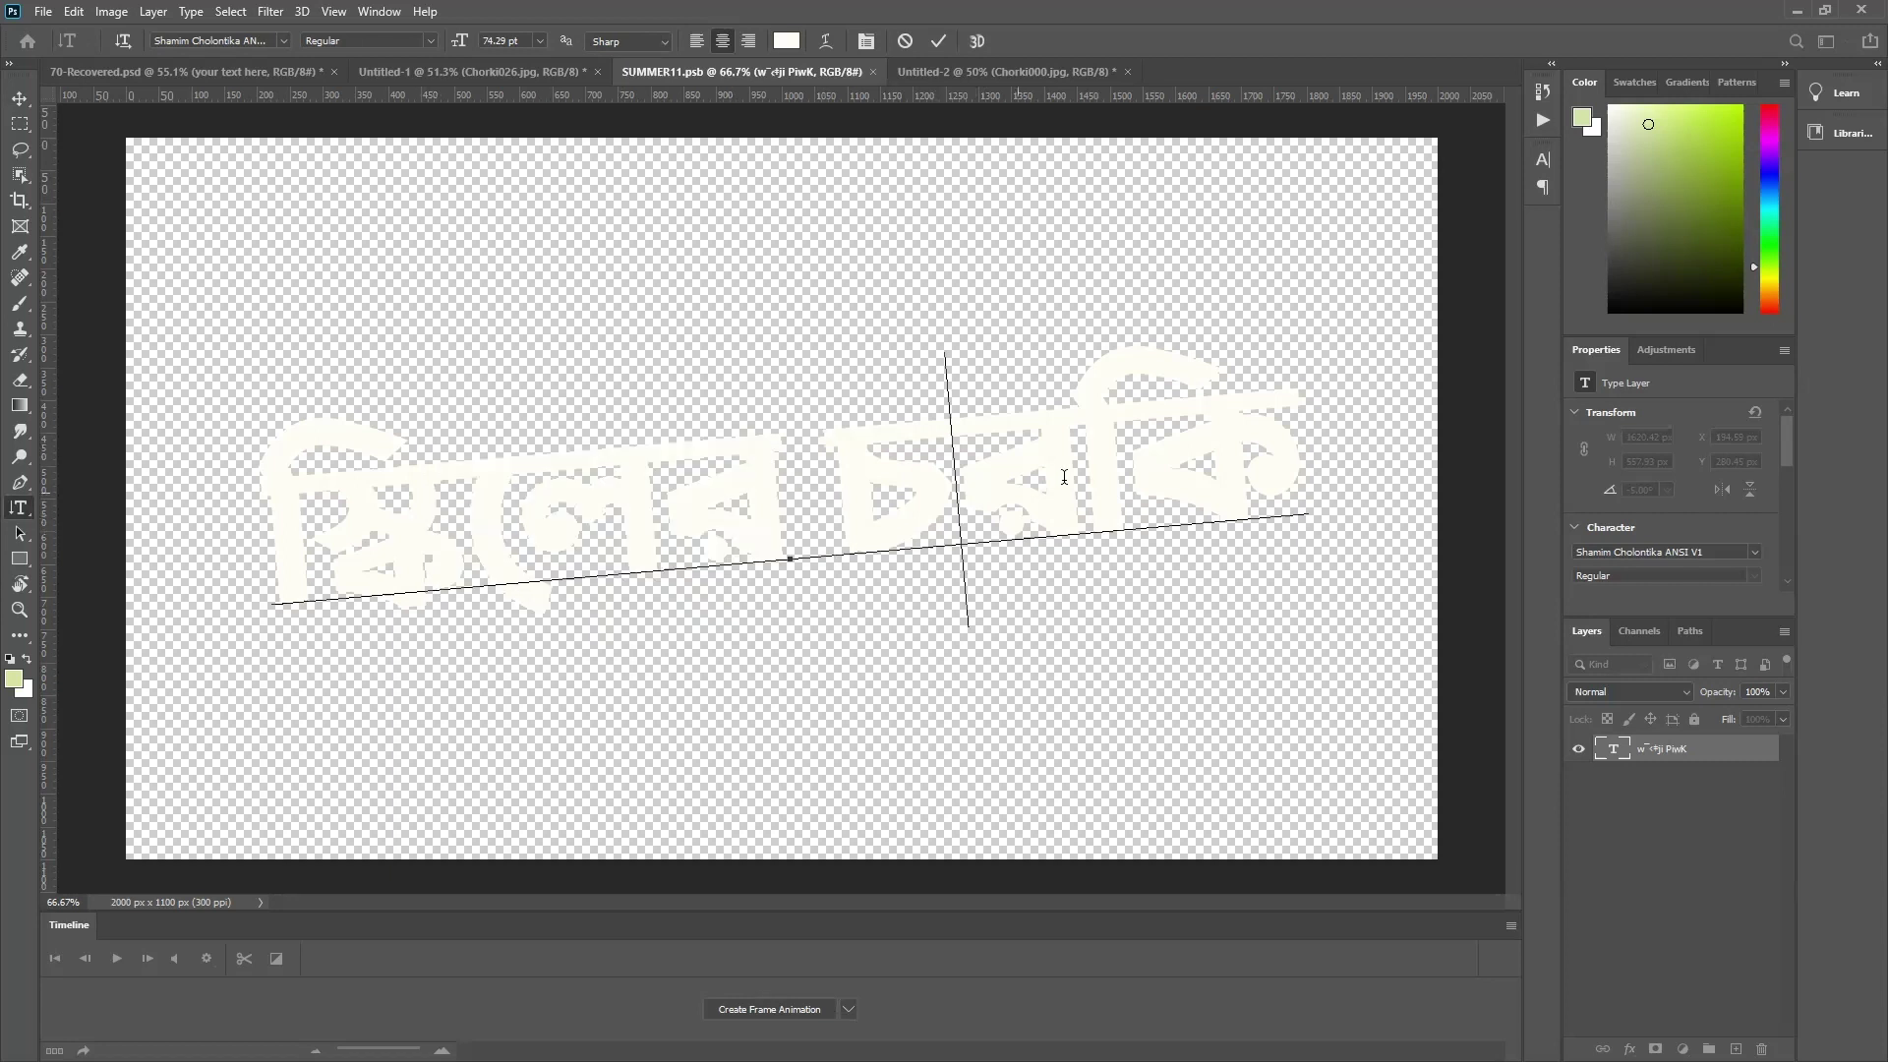
Return to 70-Recovered.psd, show the Background group and the SUMMER PSD TEXT STYLE caption behind the title, and hide them again
left_click(169, 72)
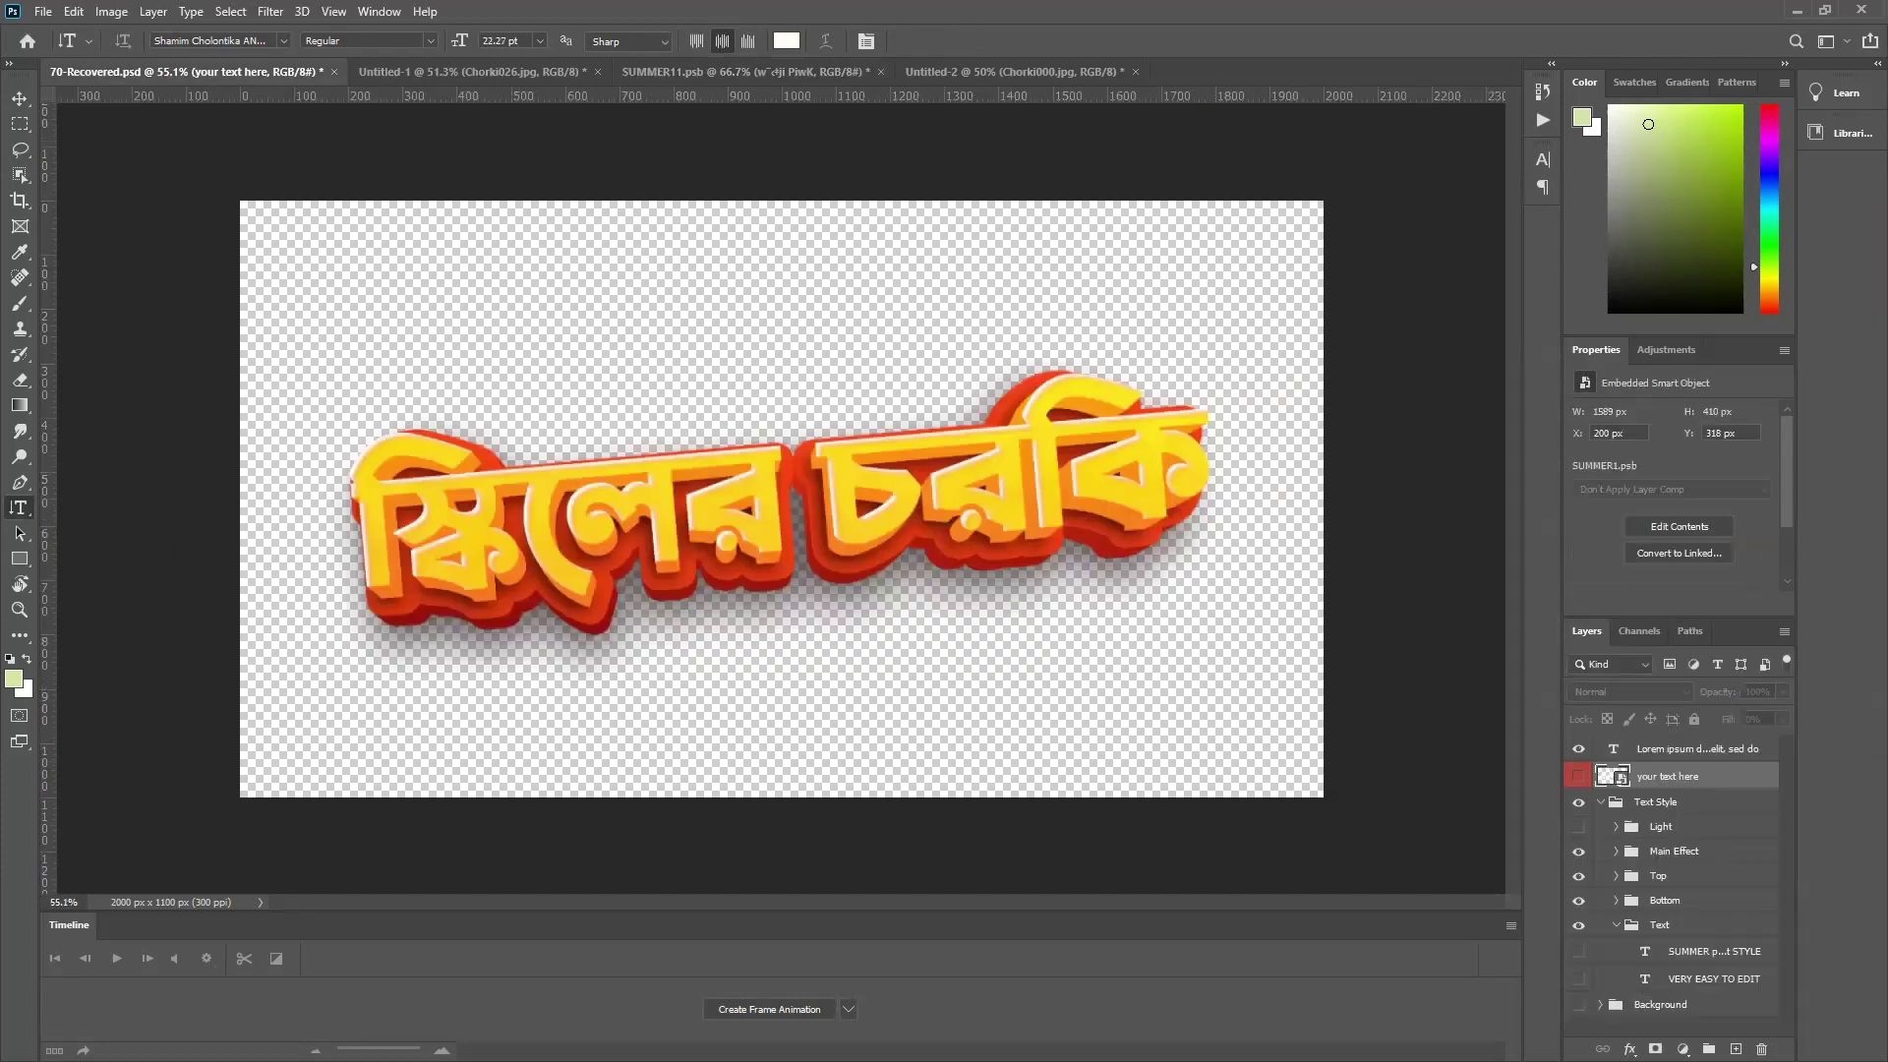
left_click(1578, 1005)
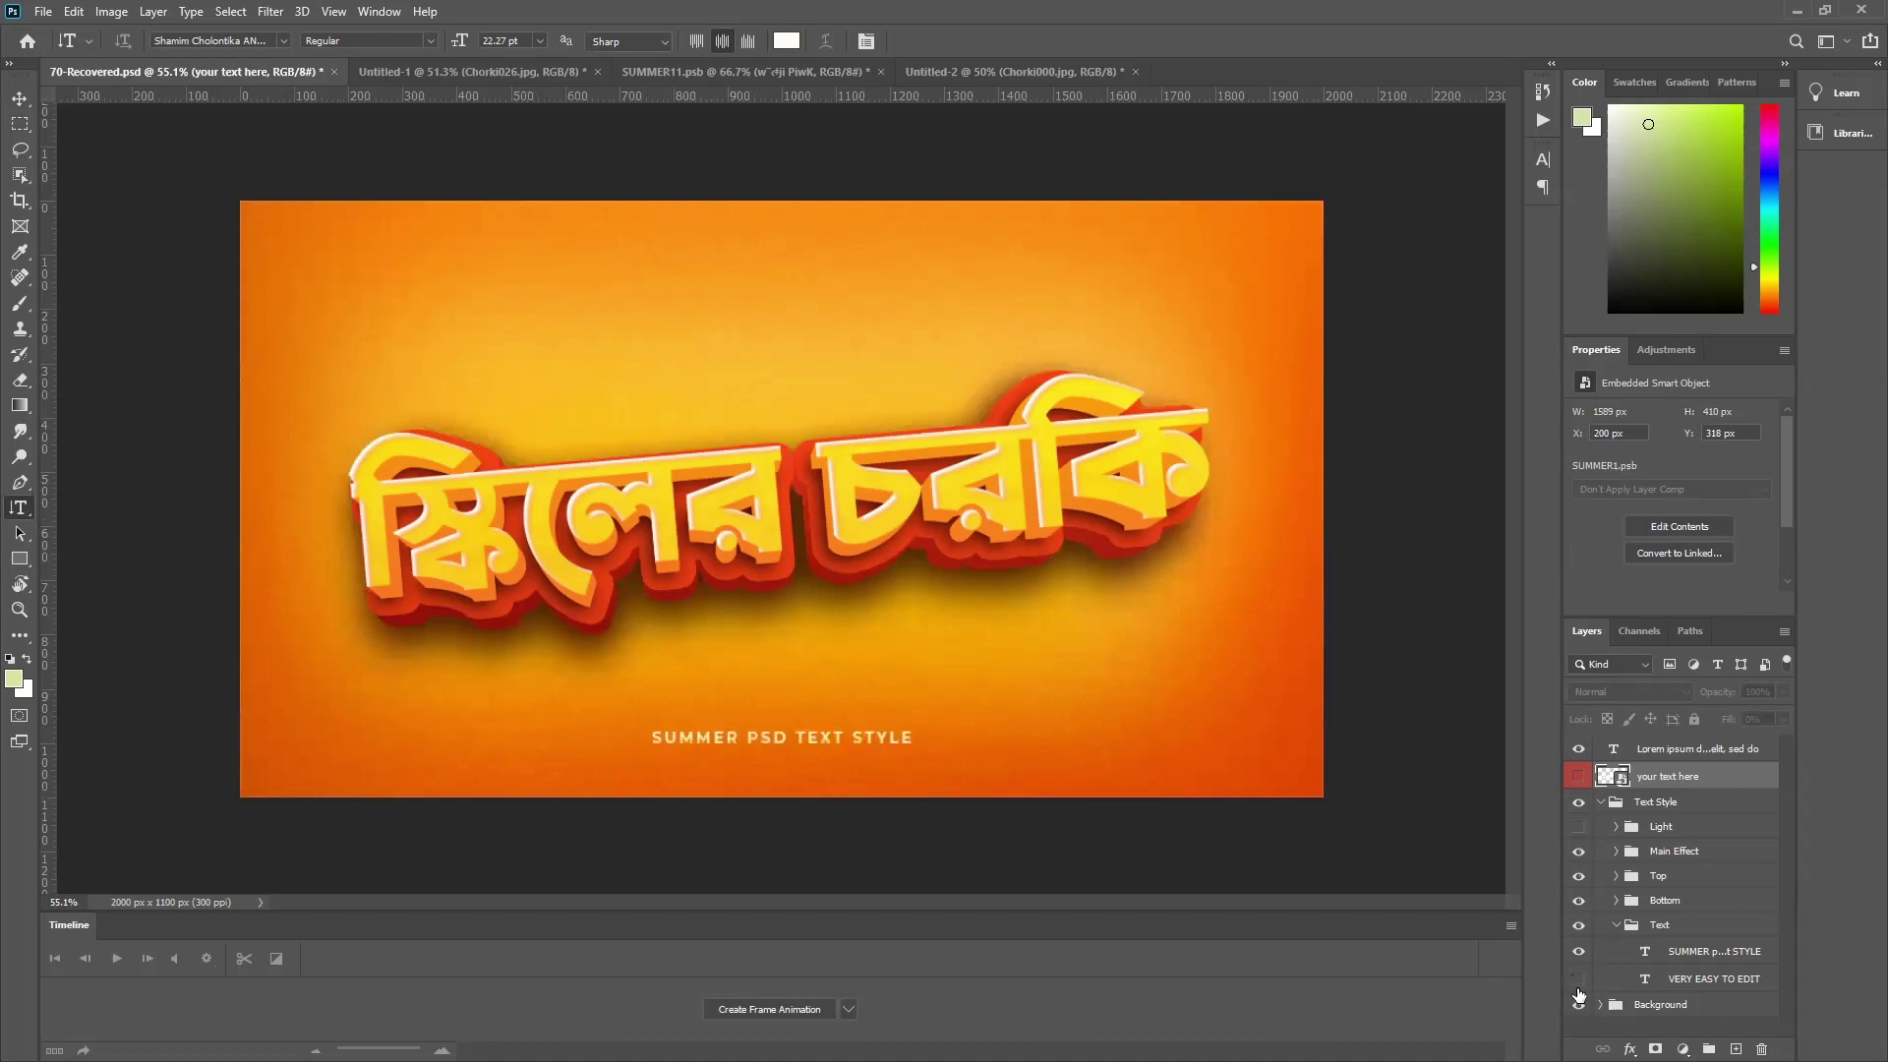
left_click(1578, 979)
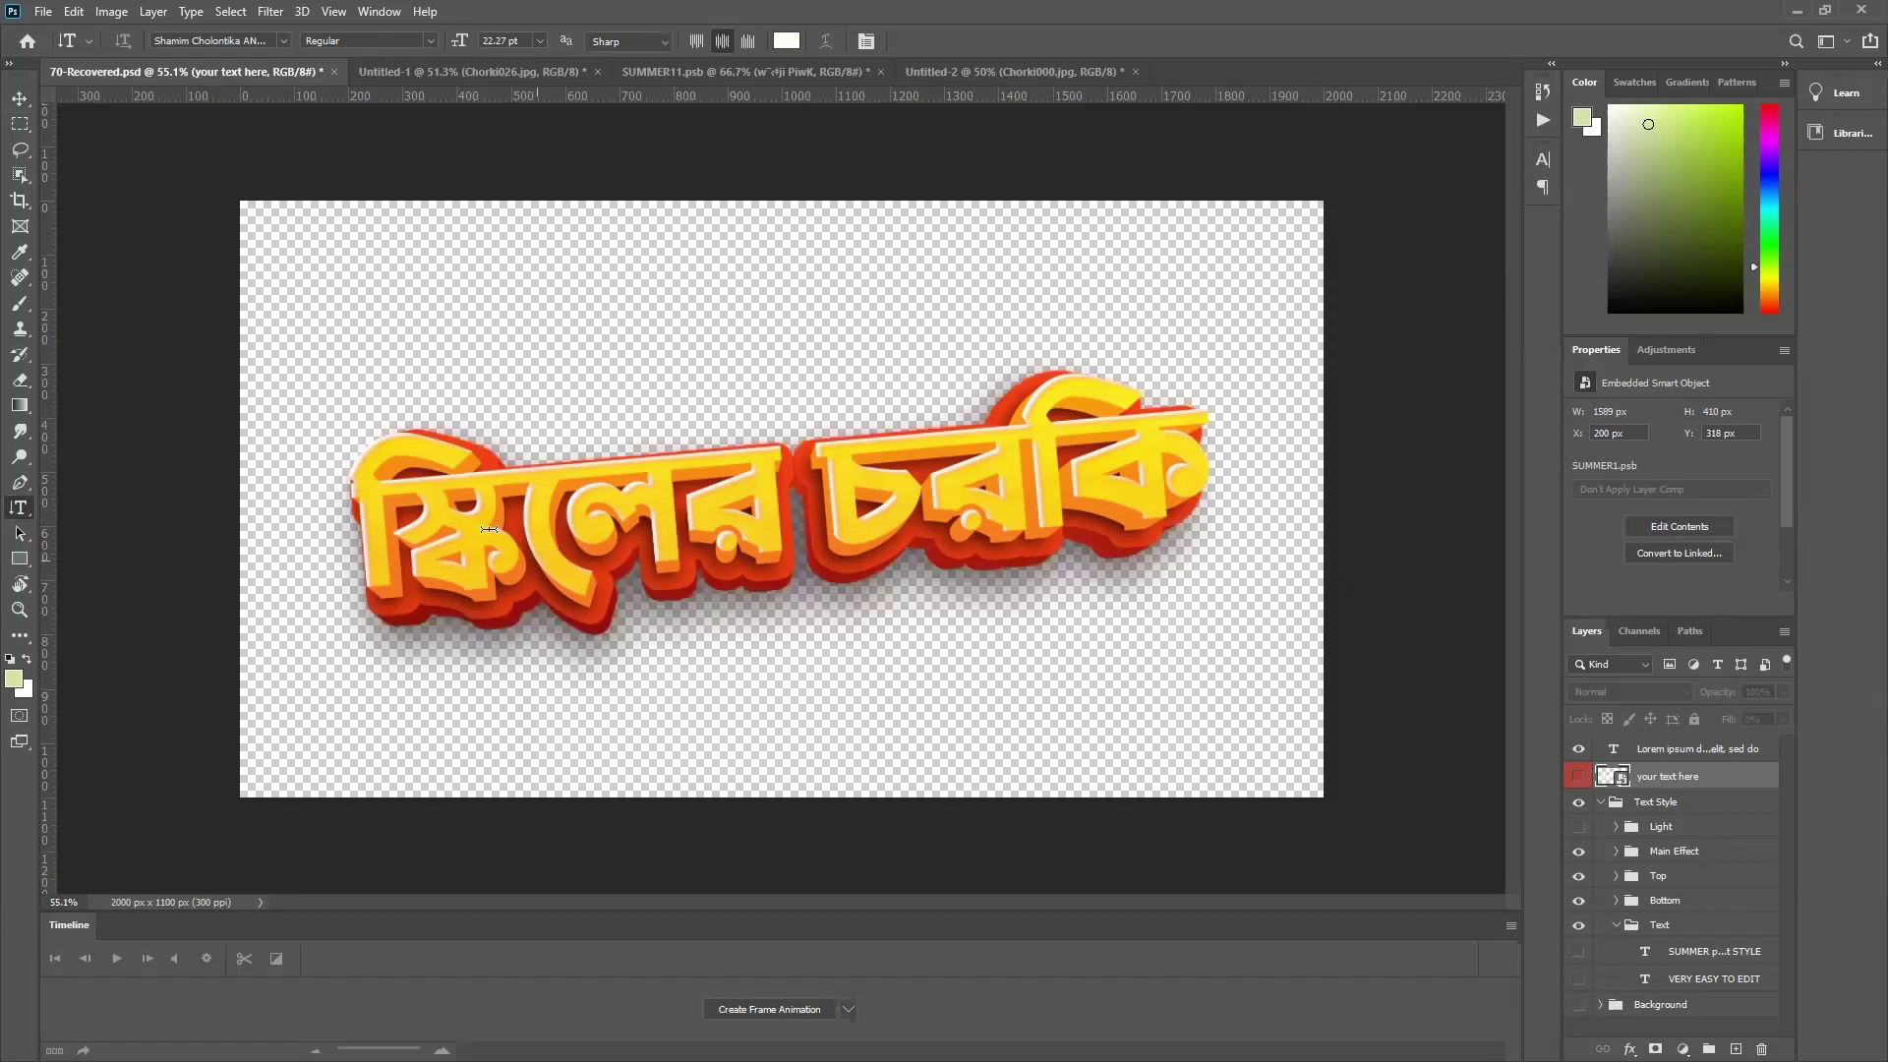
Open the Save for Web (Legacy) export settings for the 70-Recovered.psd title and close them without saving
left_click(43, 12)
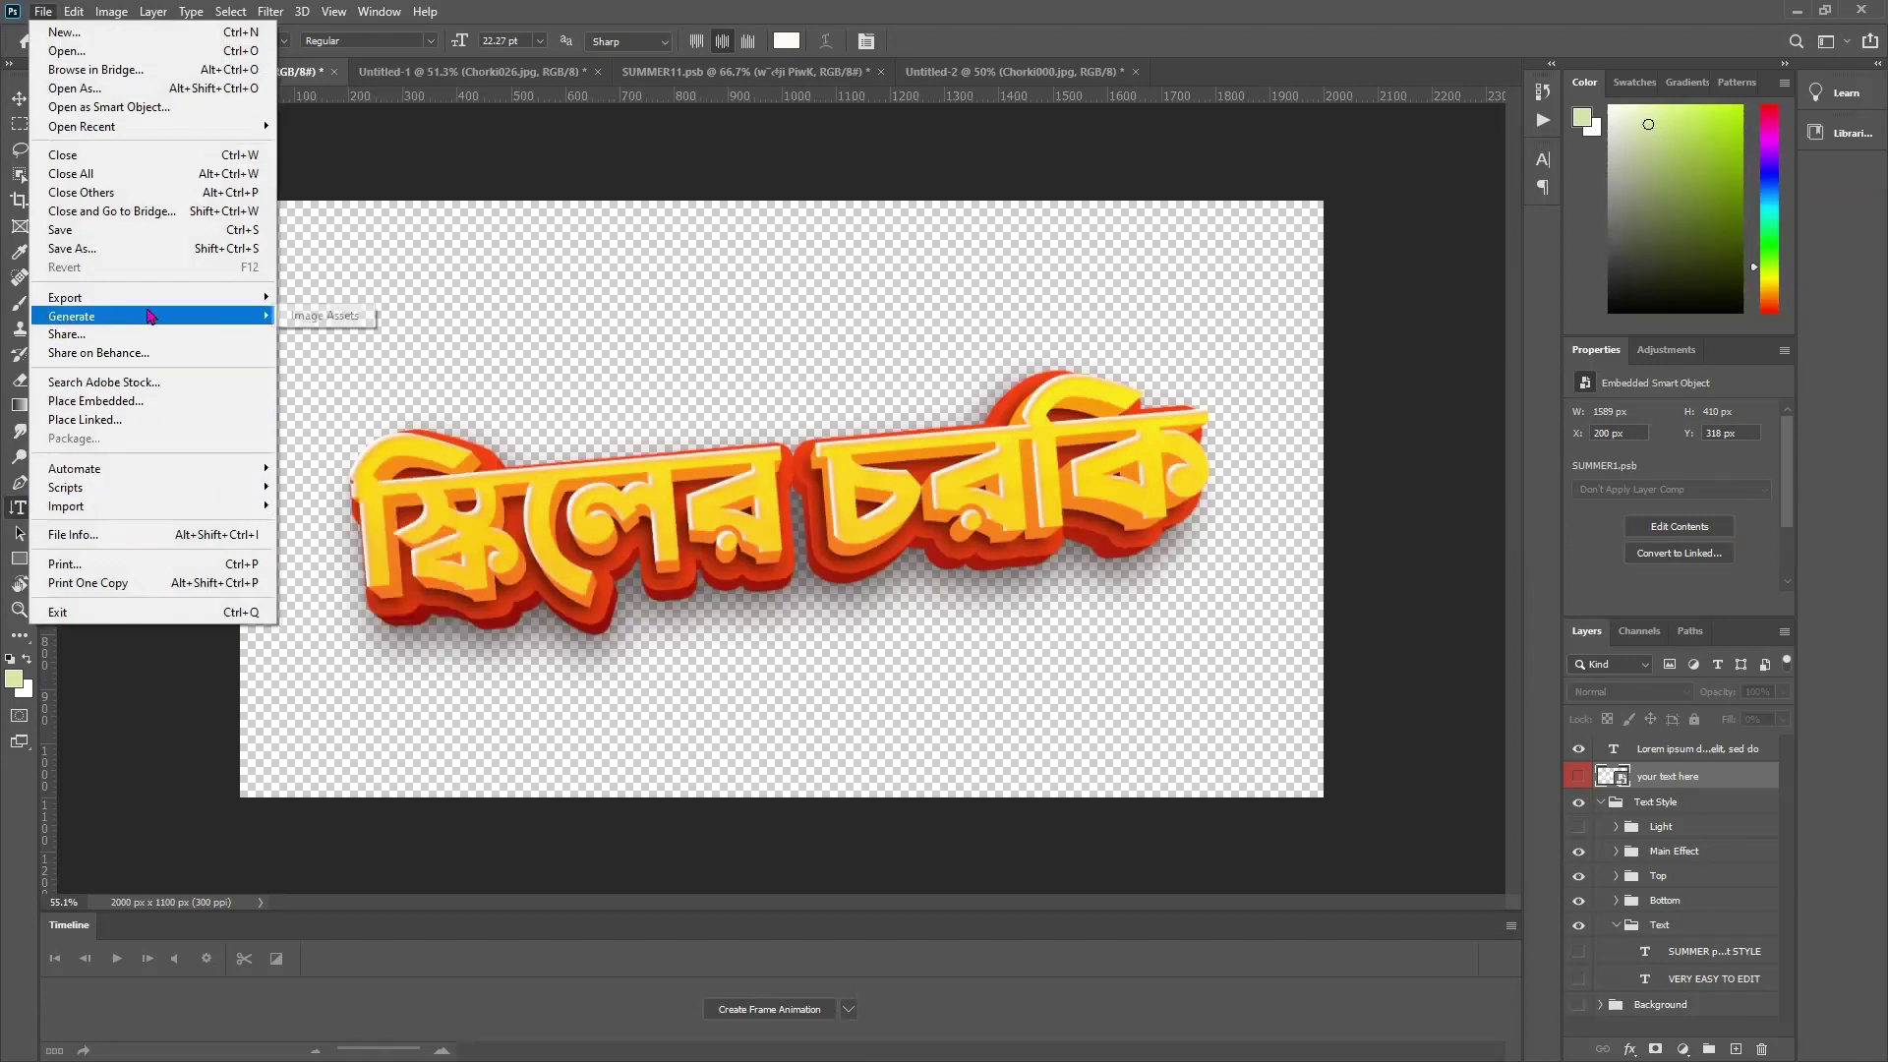
mouse_move(155, 306)
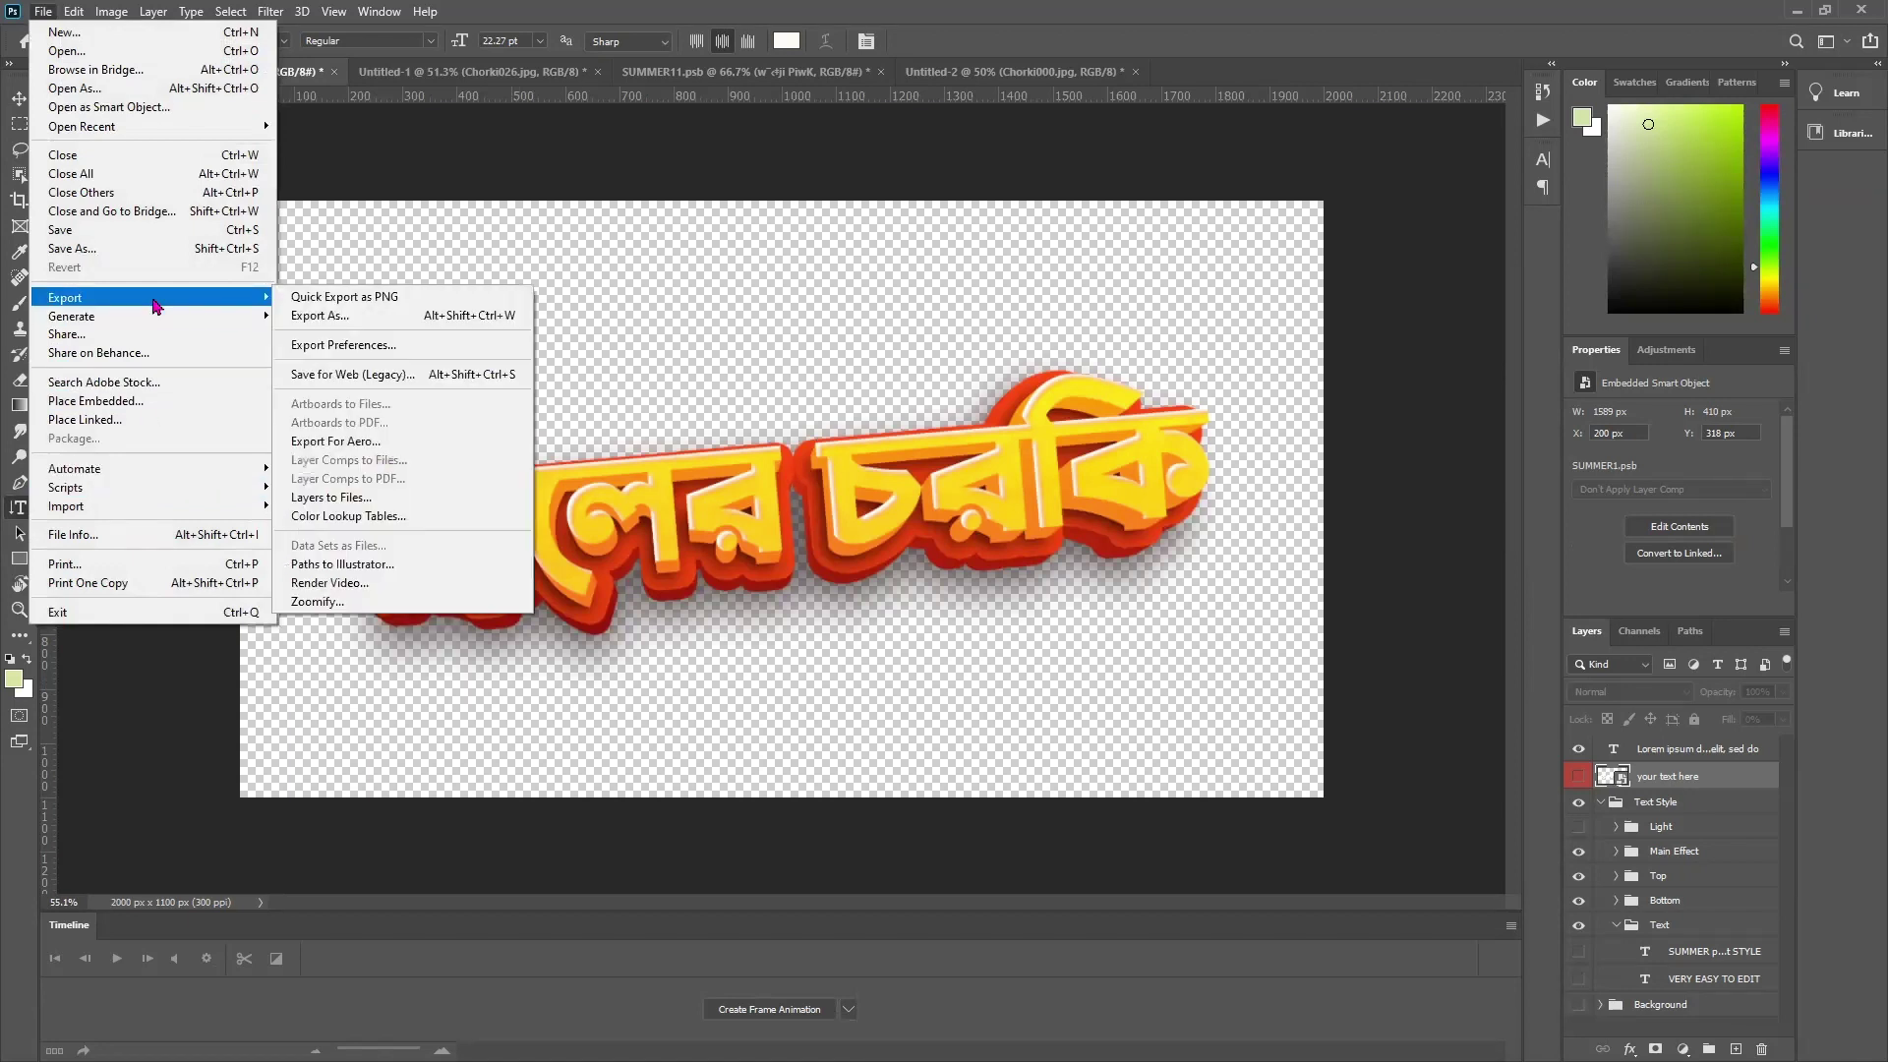
left_click(370, 375)
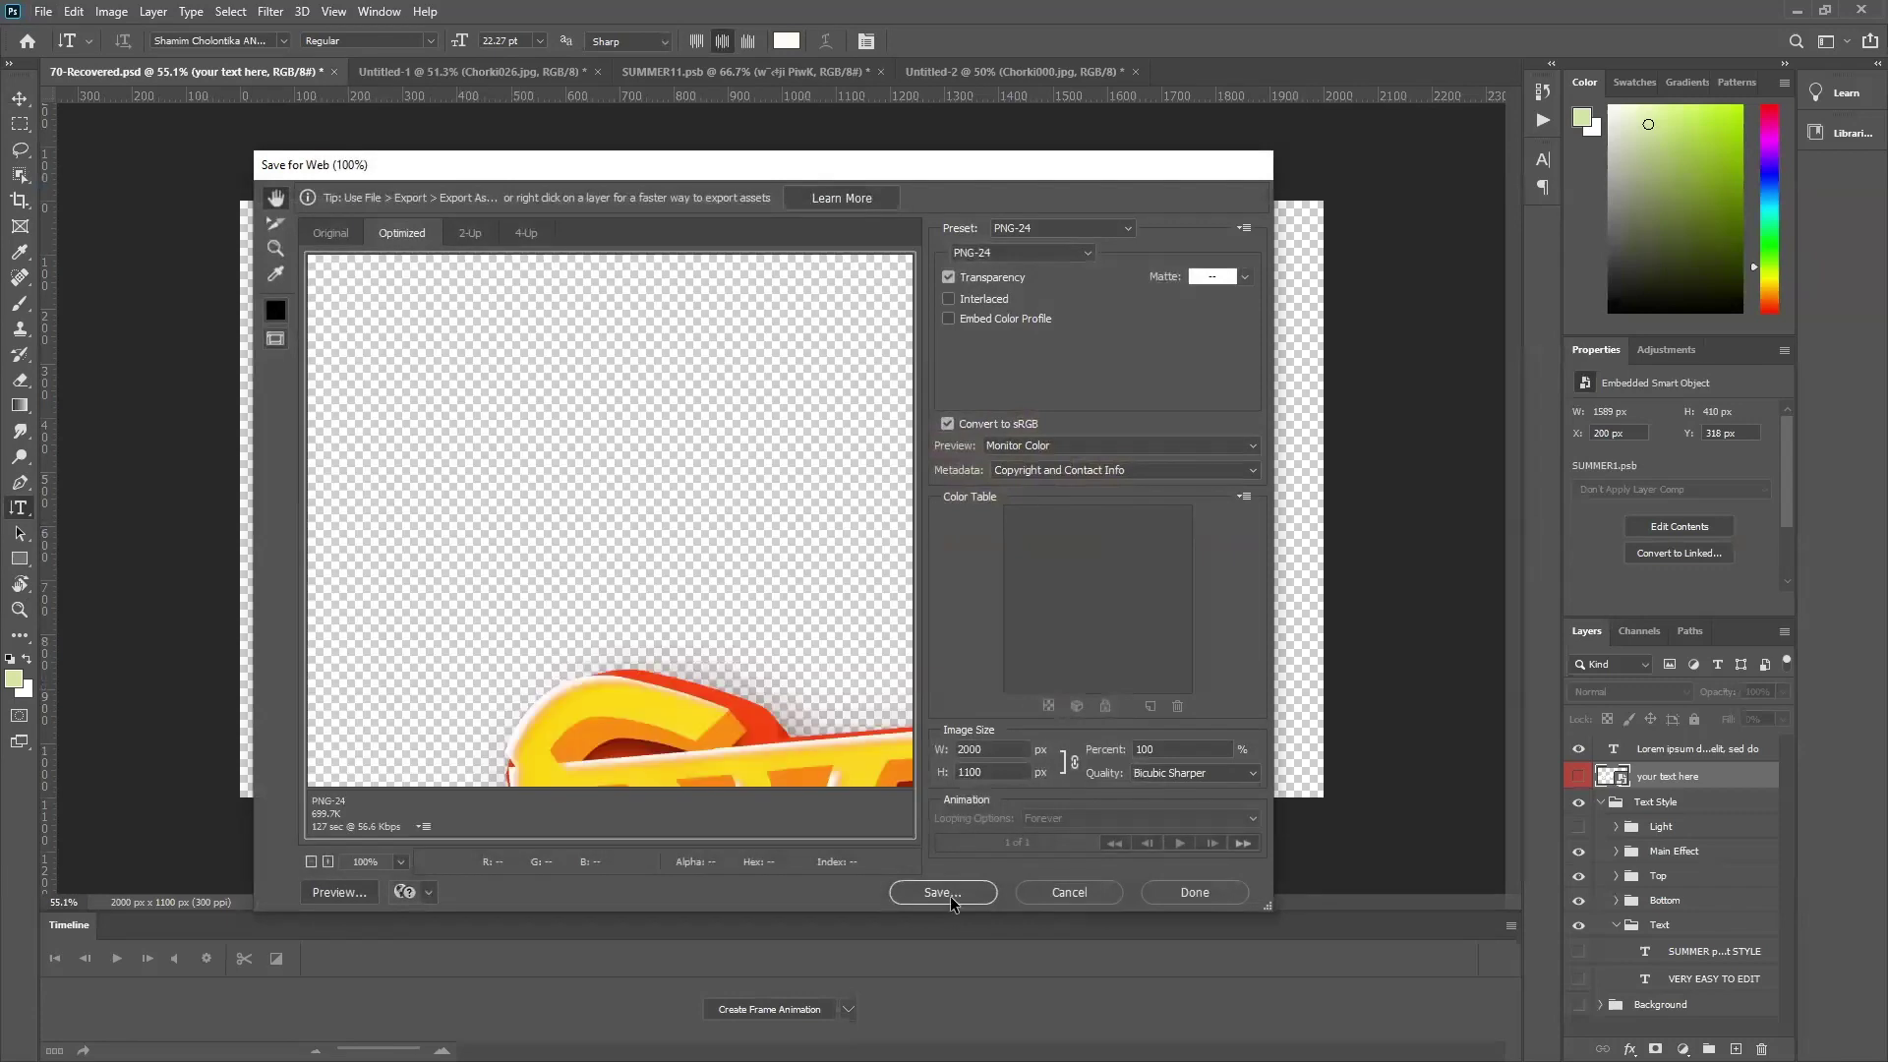
left_click(1069, 891)
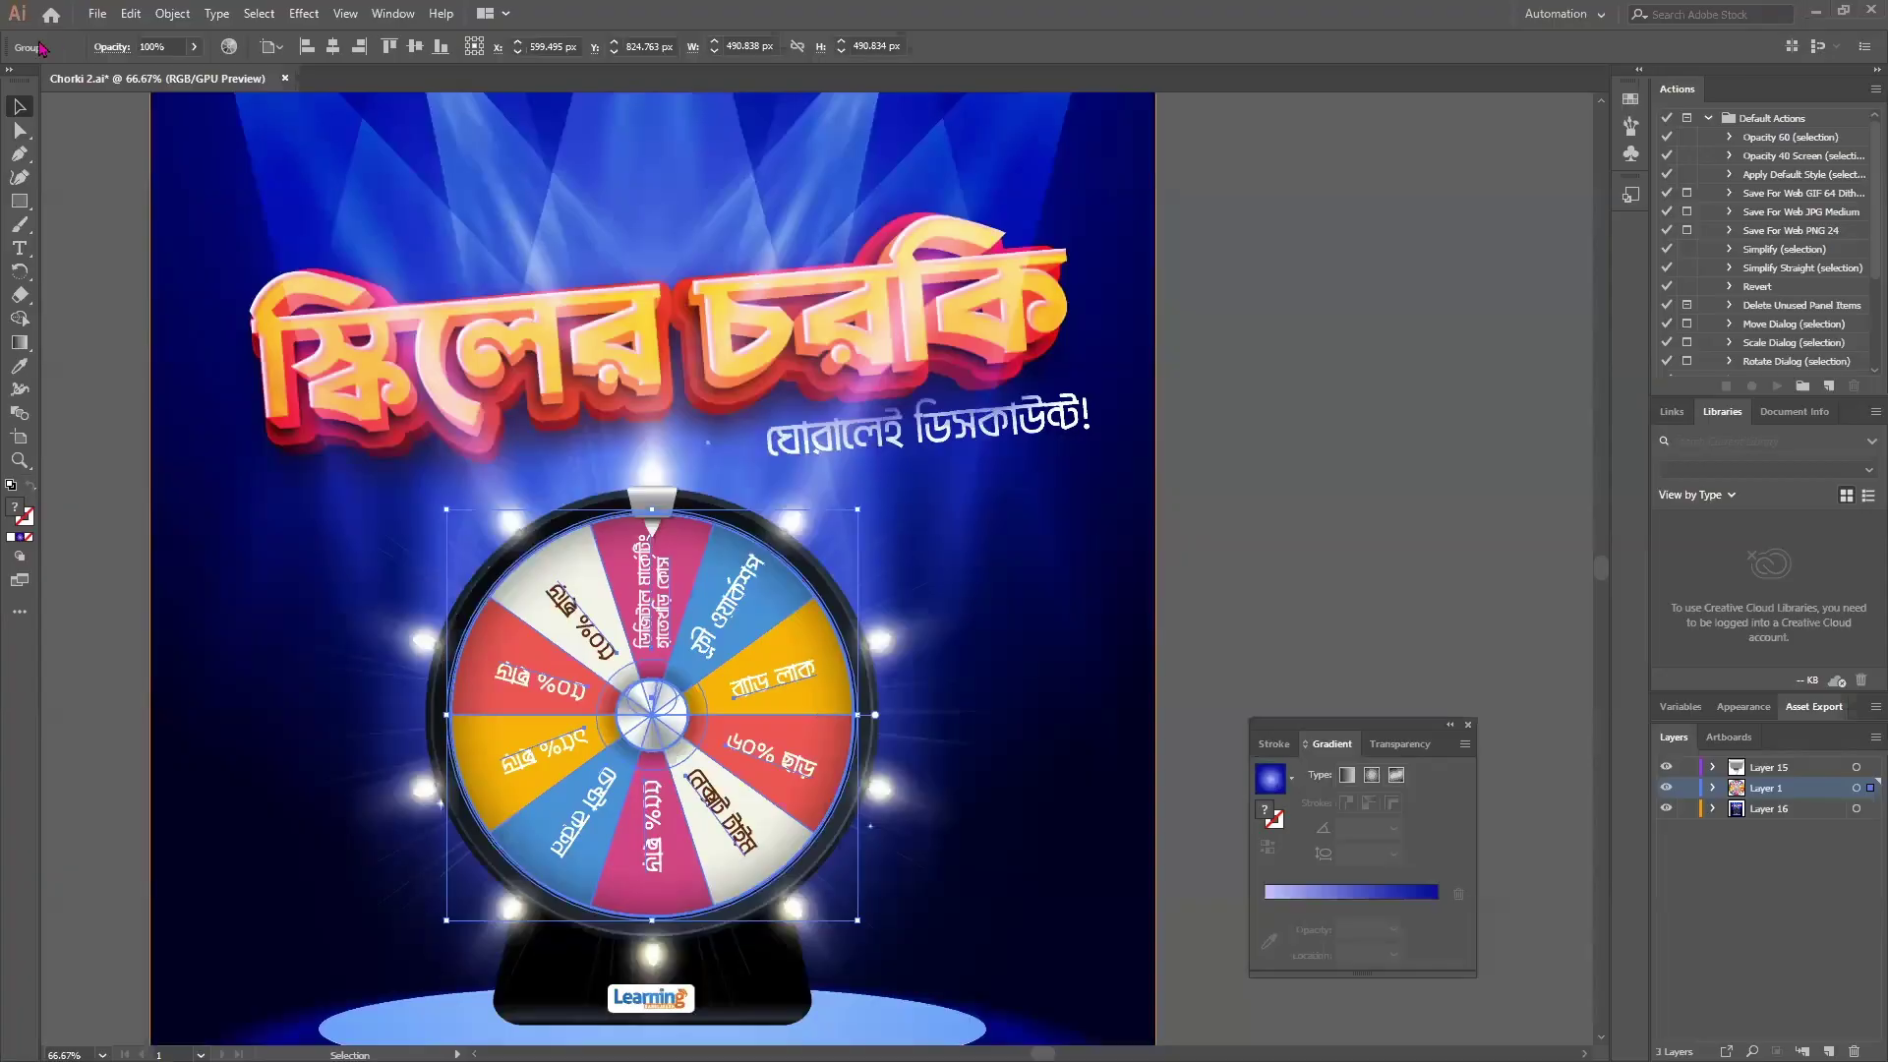
Switch to the Chorki 2.ai poster in Illustrator, move the Gradient panel aside, and hide and reshow Layer 1
scroll(390, 329, "down", 2)
scroll(388, 327, "up", 1)
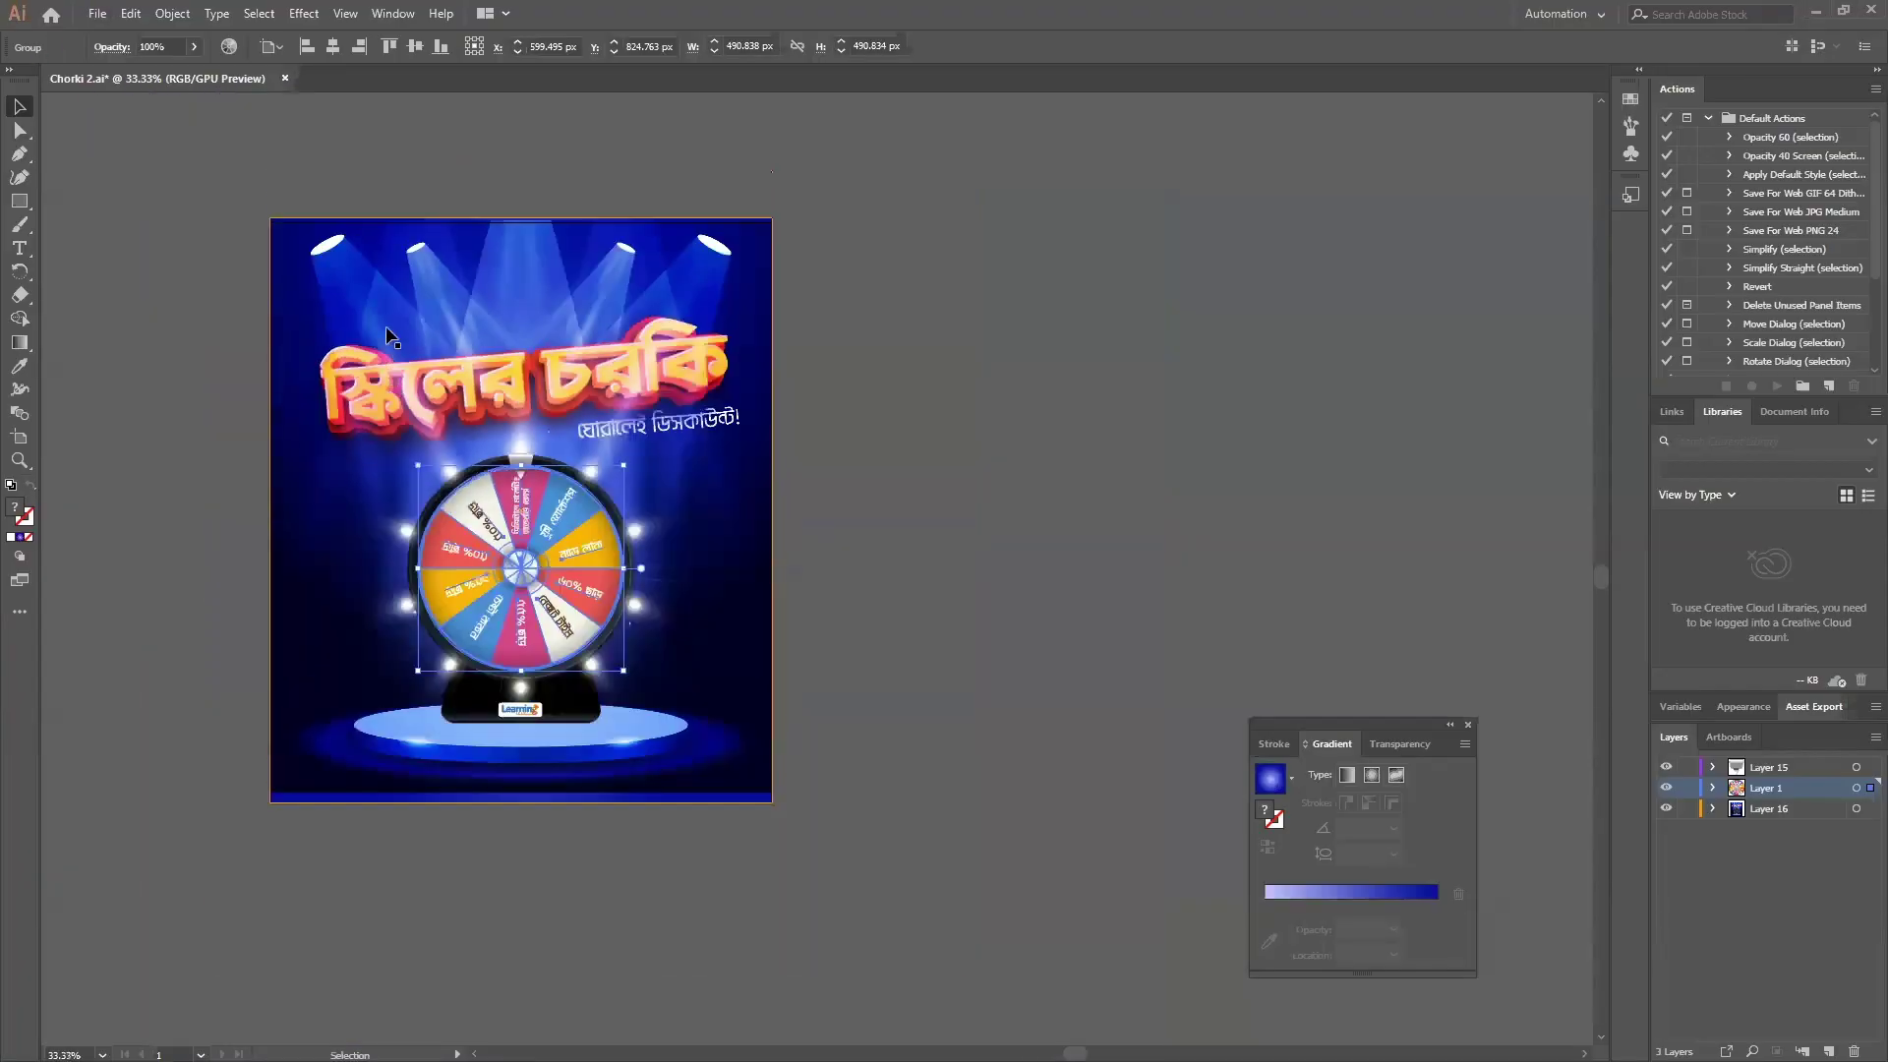
scroll(386, 389, "up", 2)
scroll(356, 397, "down", 2)
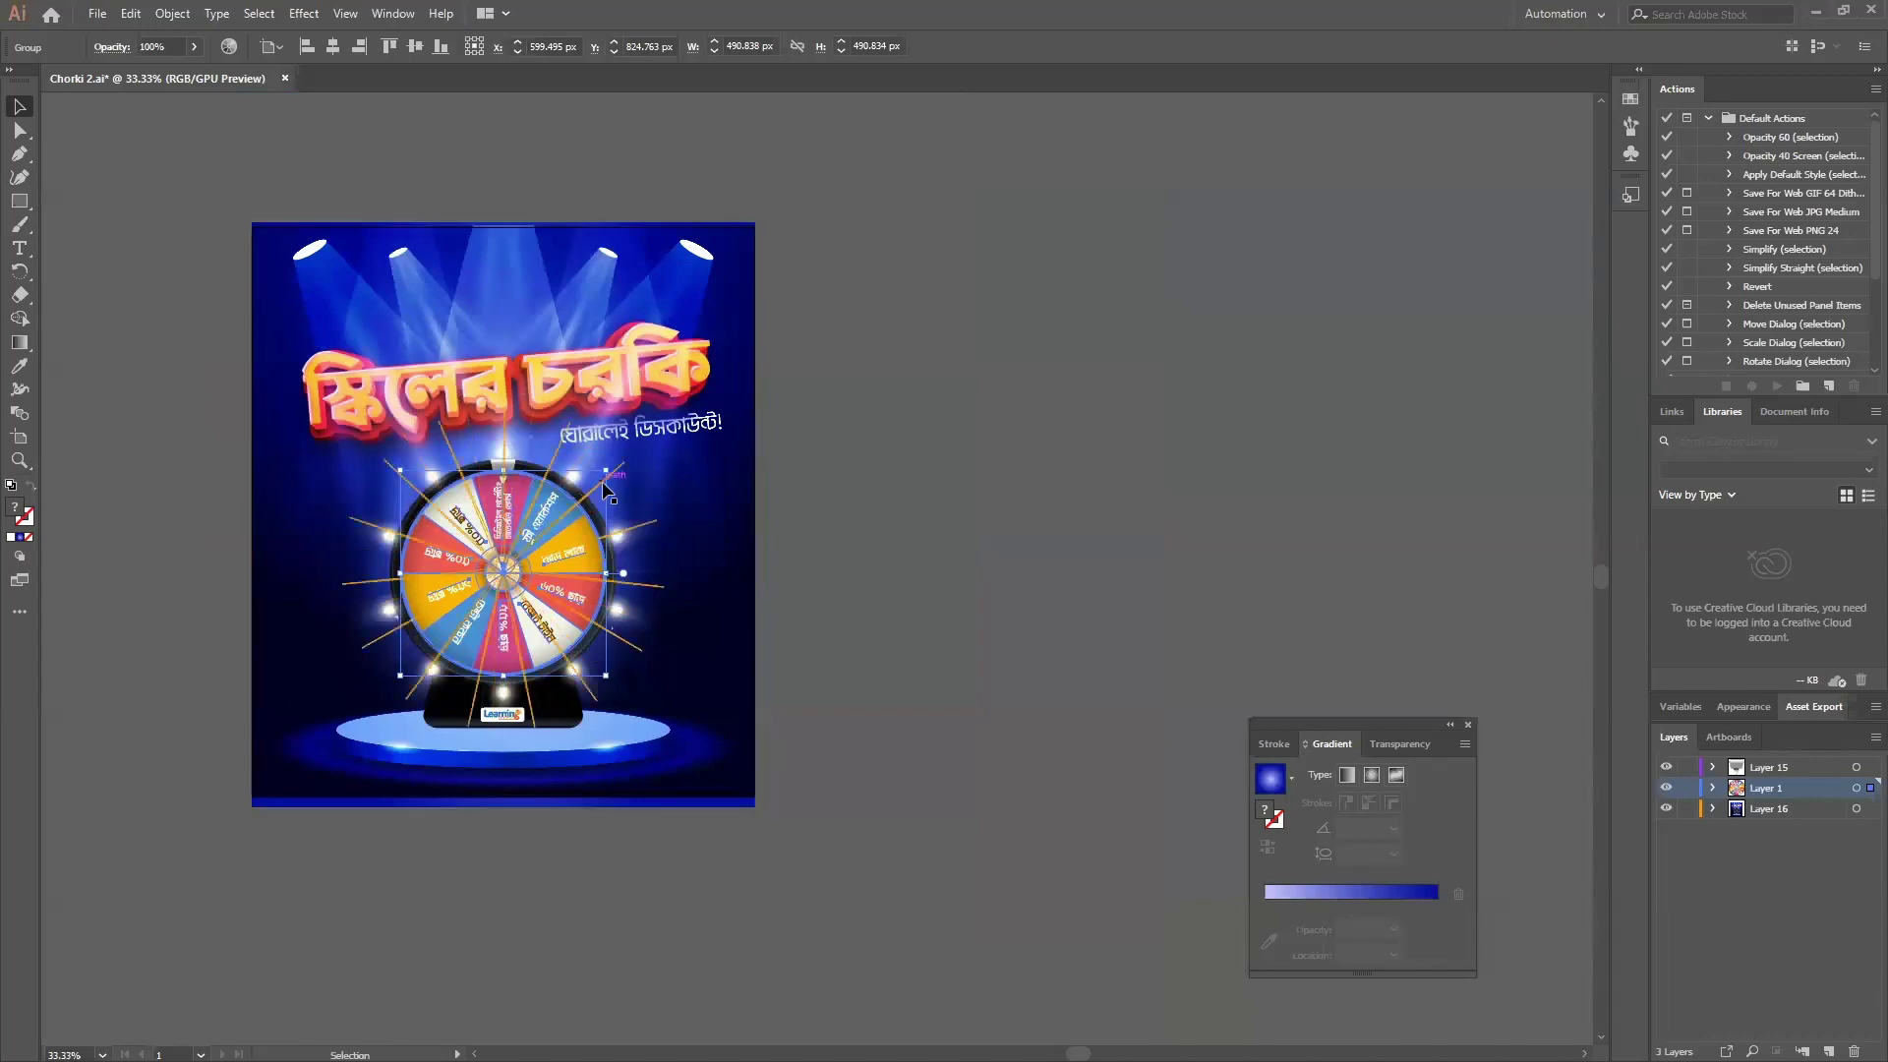
left_click_drag(1402, 735, 1349, 713)
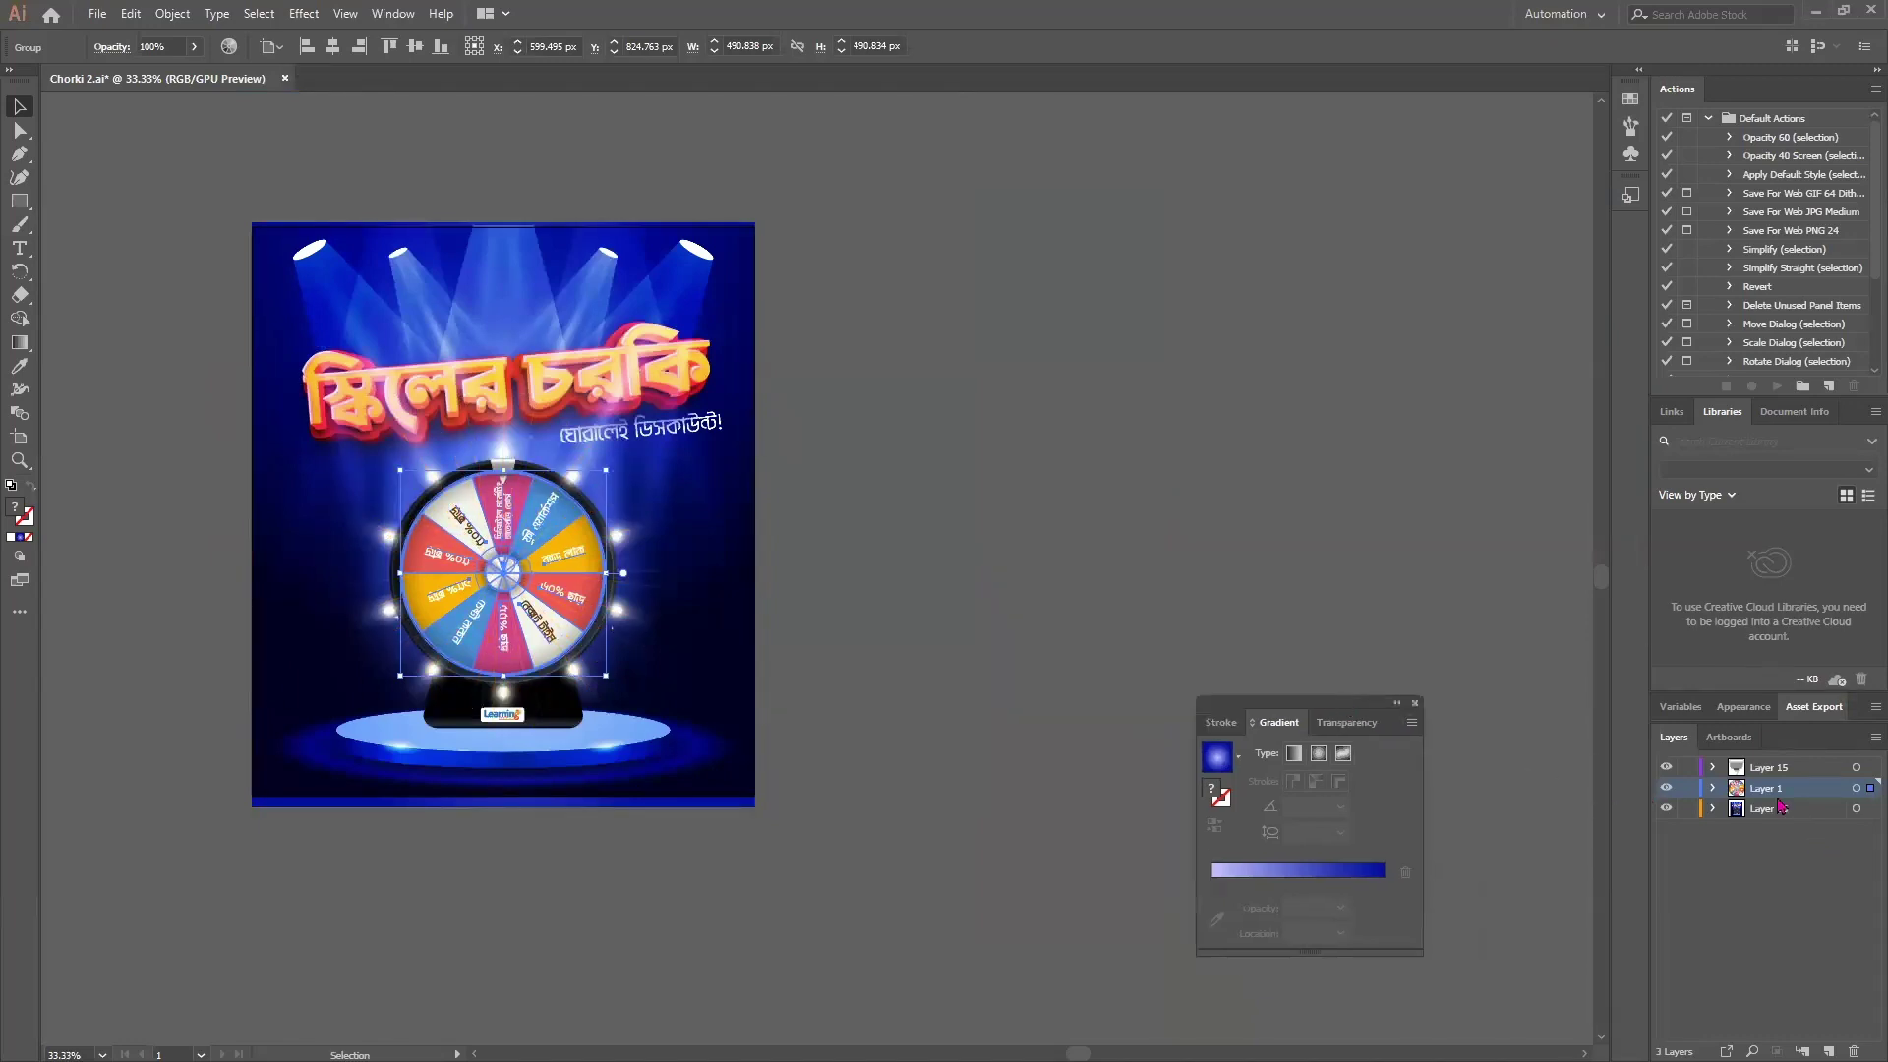
left_click(1664, 792)
left_click(1667, 794)
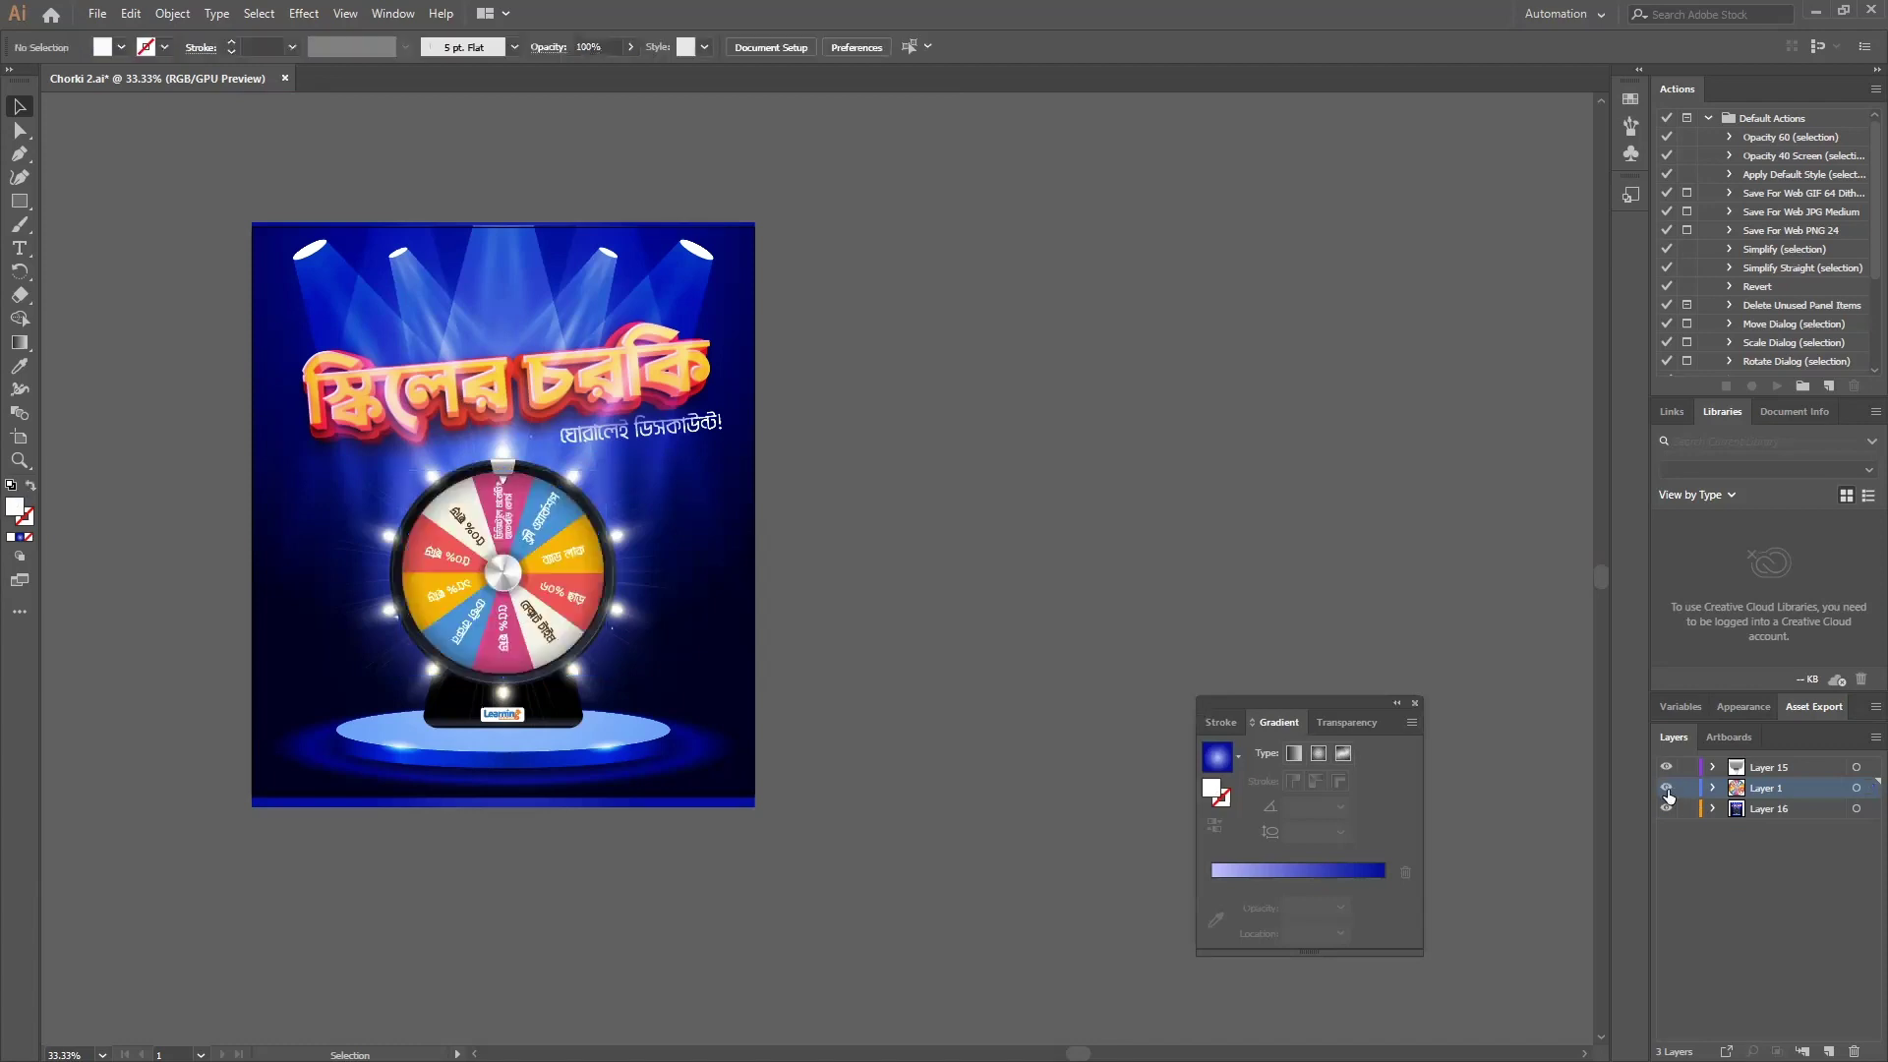
scroll(337, 344, "up", 1)
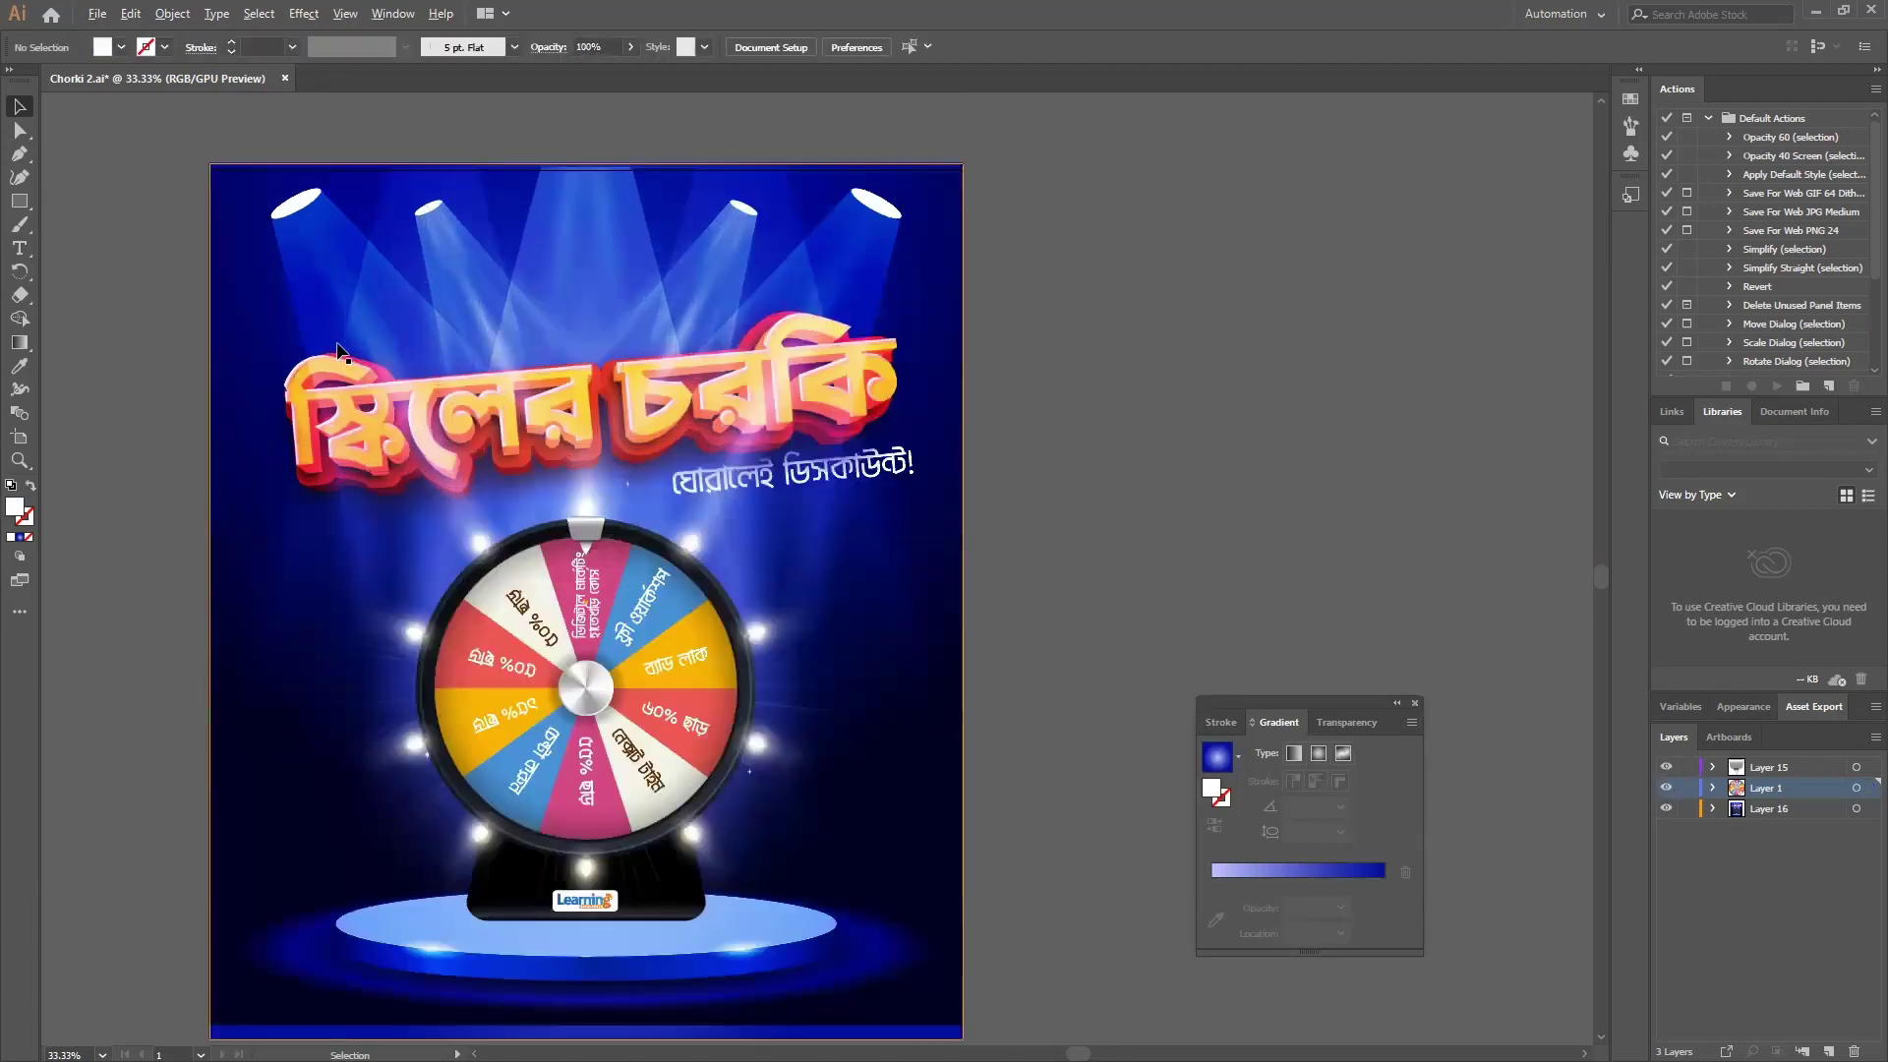
scroll(337, 352, "down", 1)
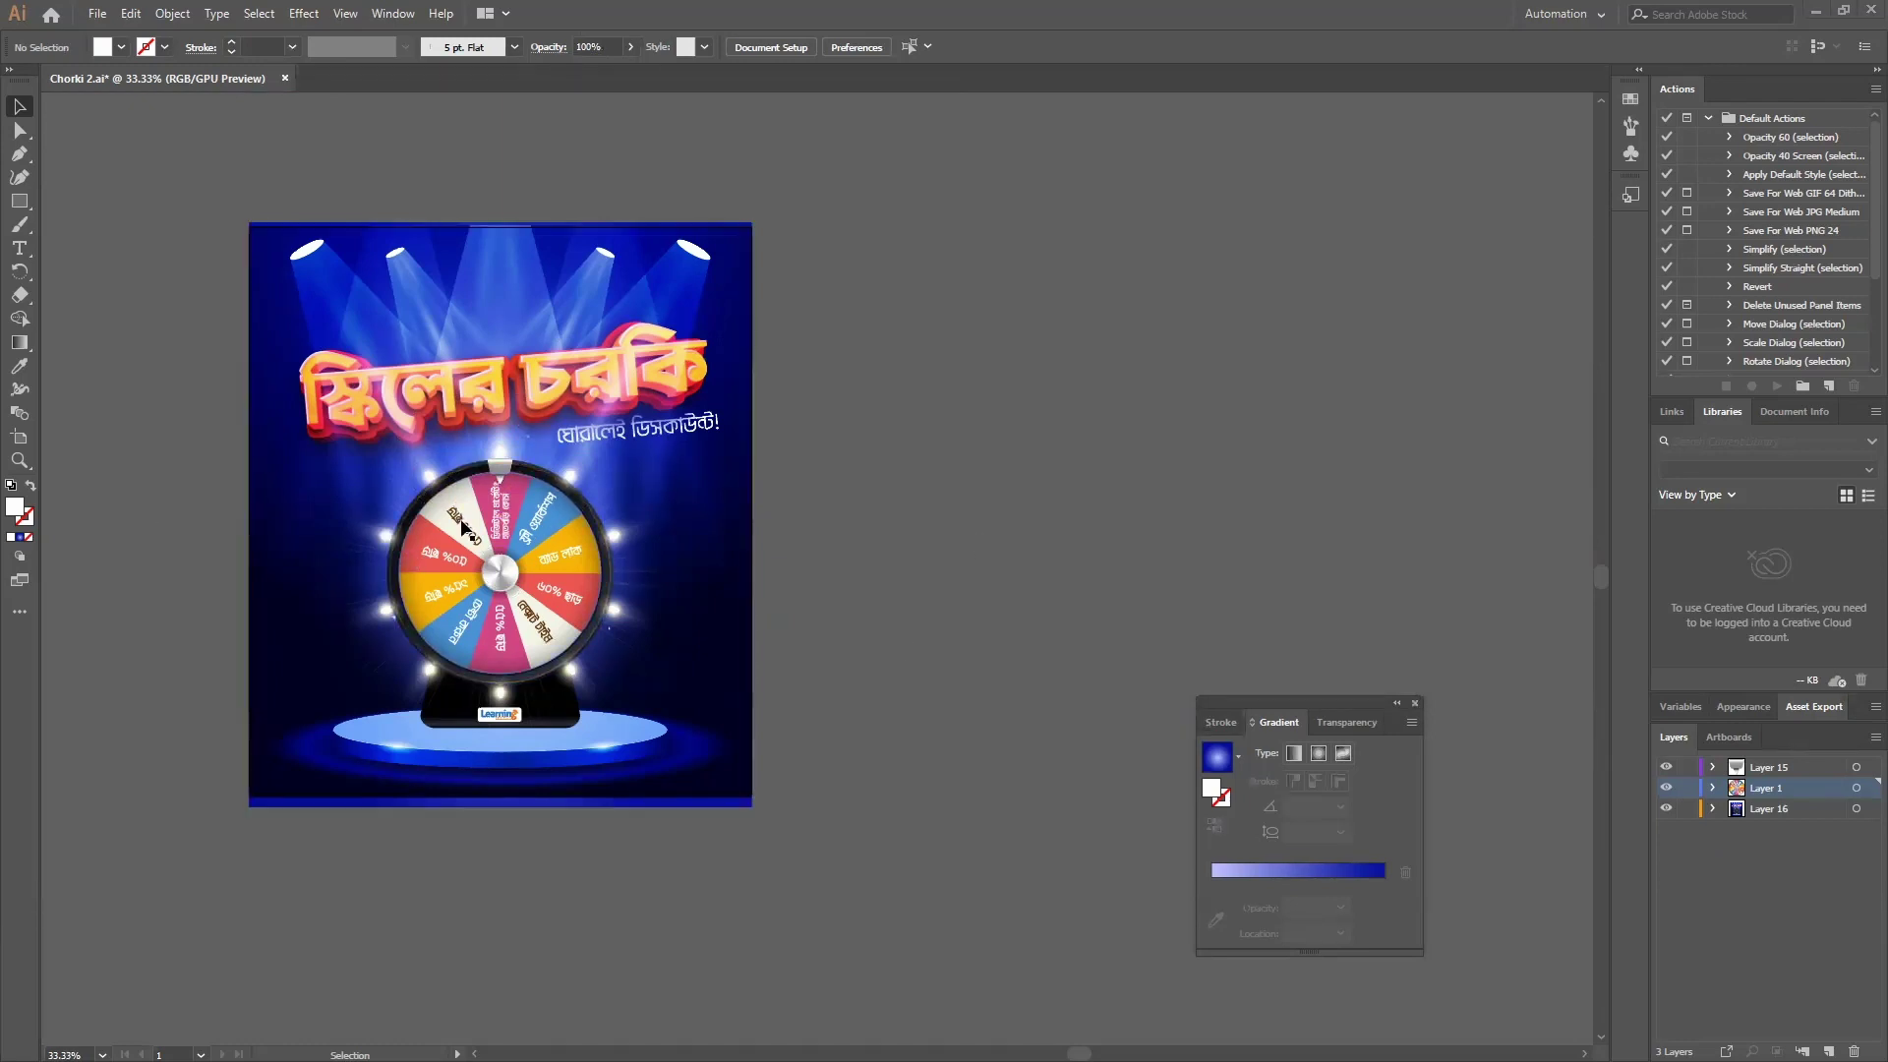
Hide Layer 15 and Layer 16 to isolate the wheel on Layer 1, and show both layers again
scroll(447, 540, "up", 3)
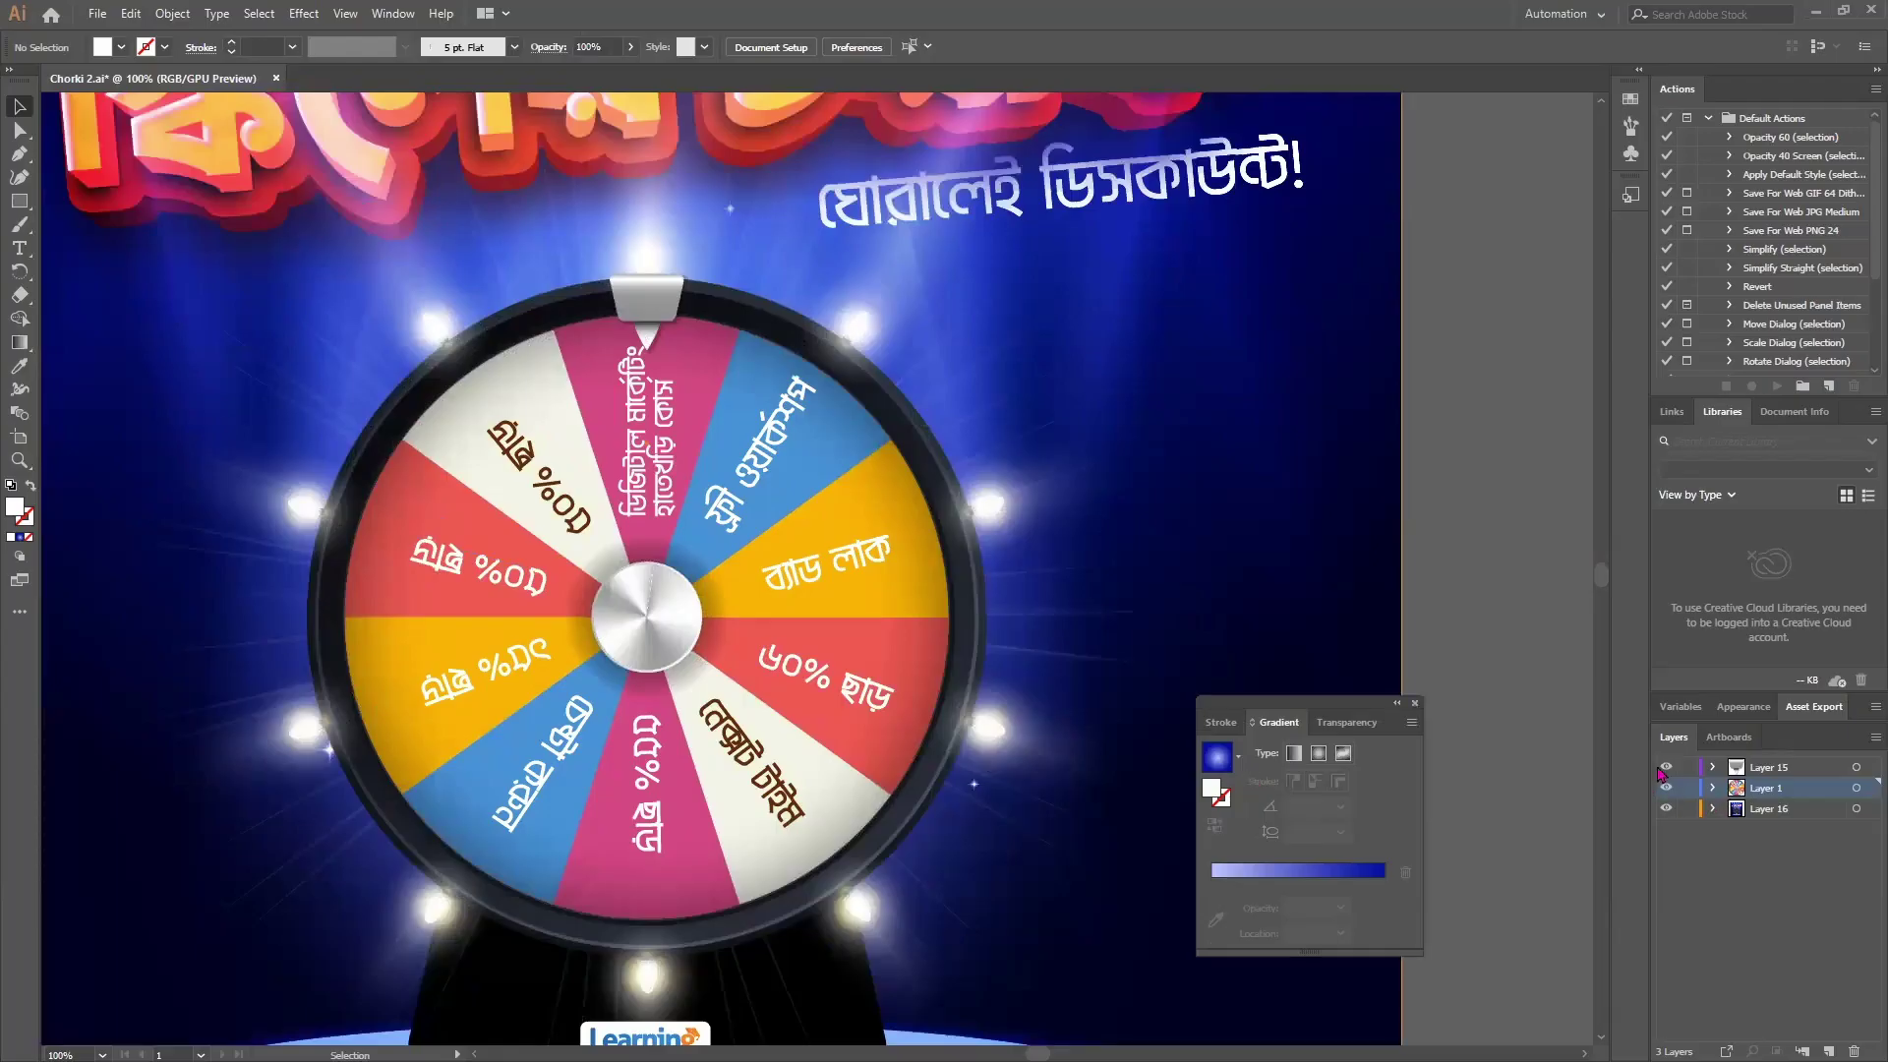
left_click(1665, 767)
left_click(1665, 809)
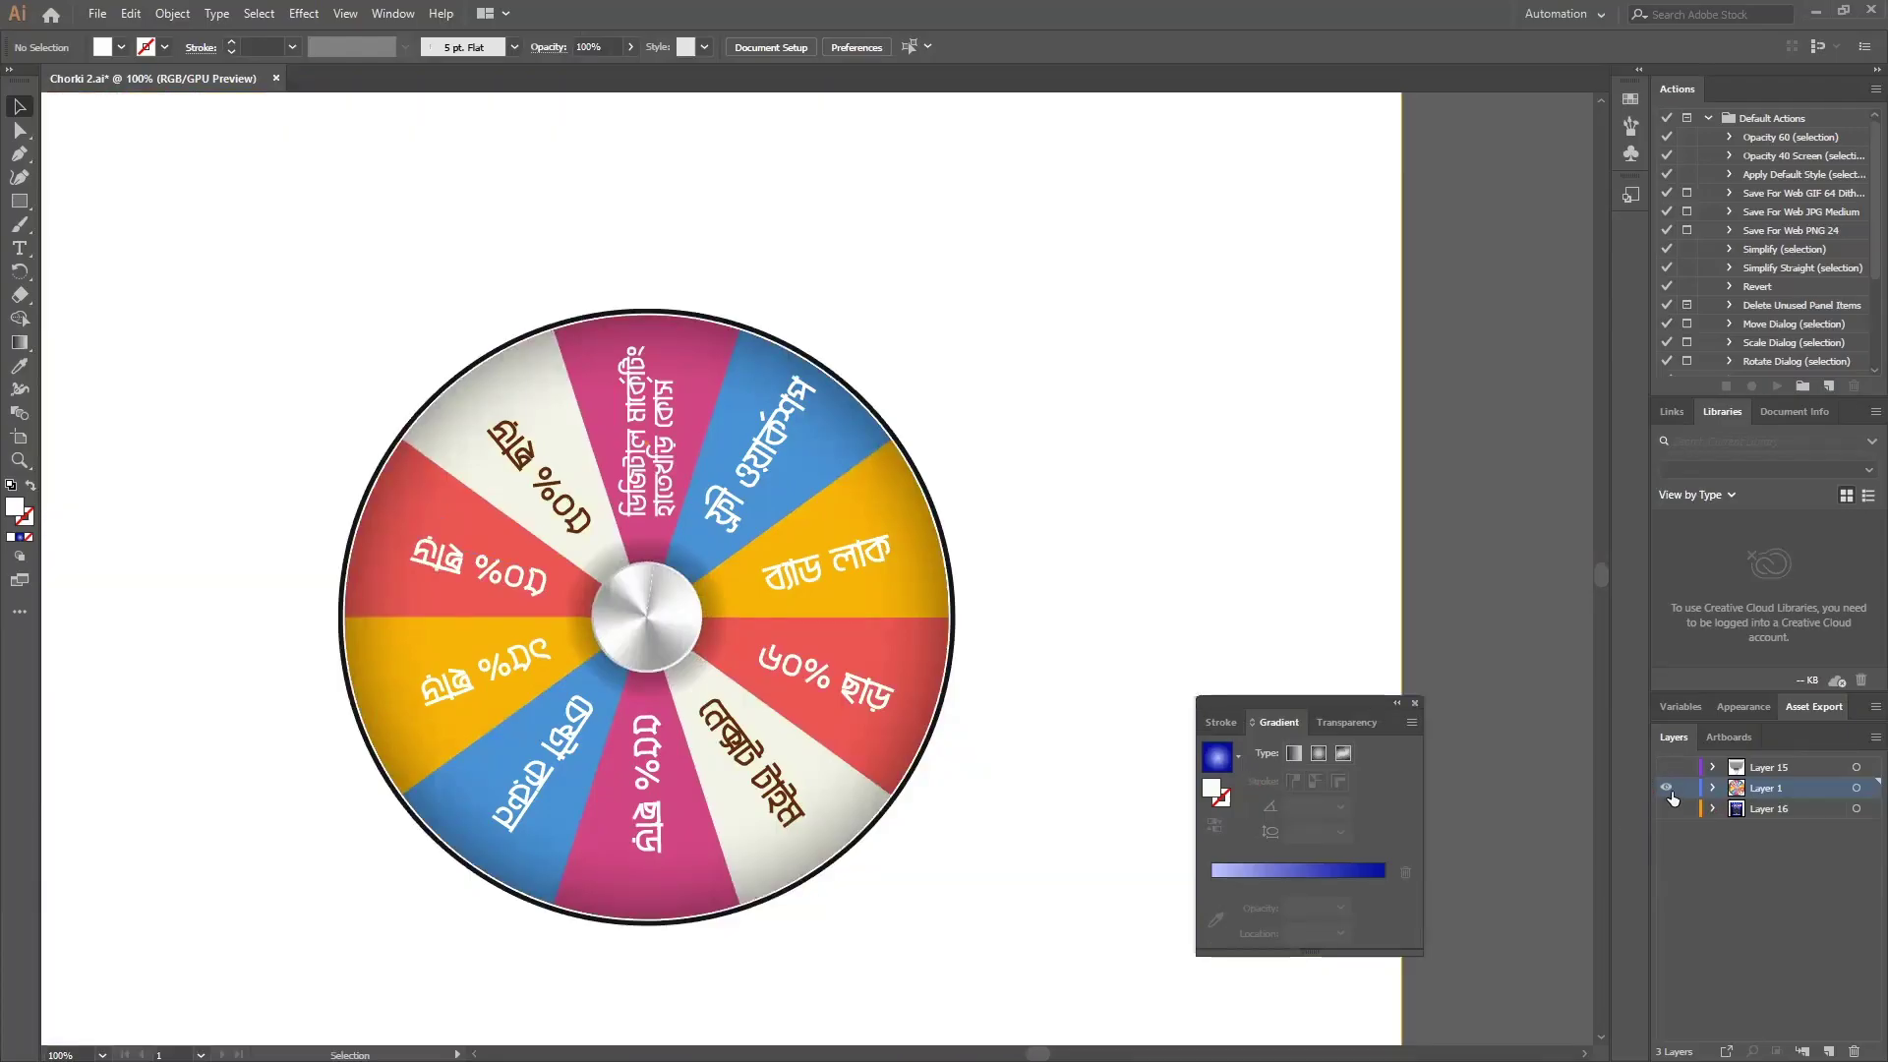
left_click(1665, 767)
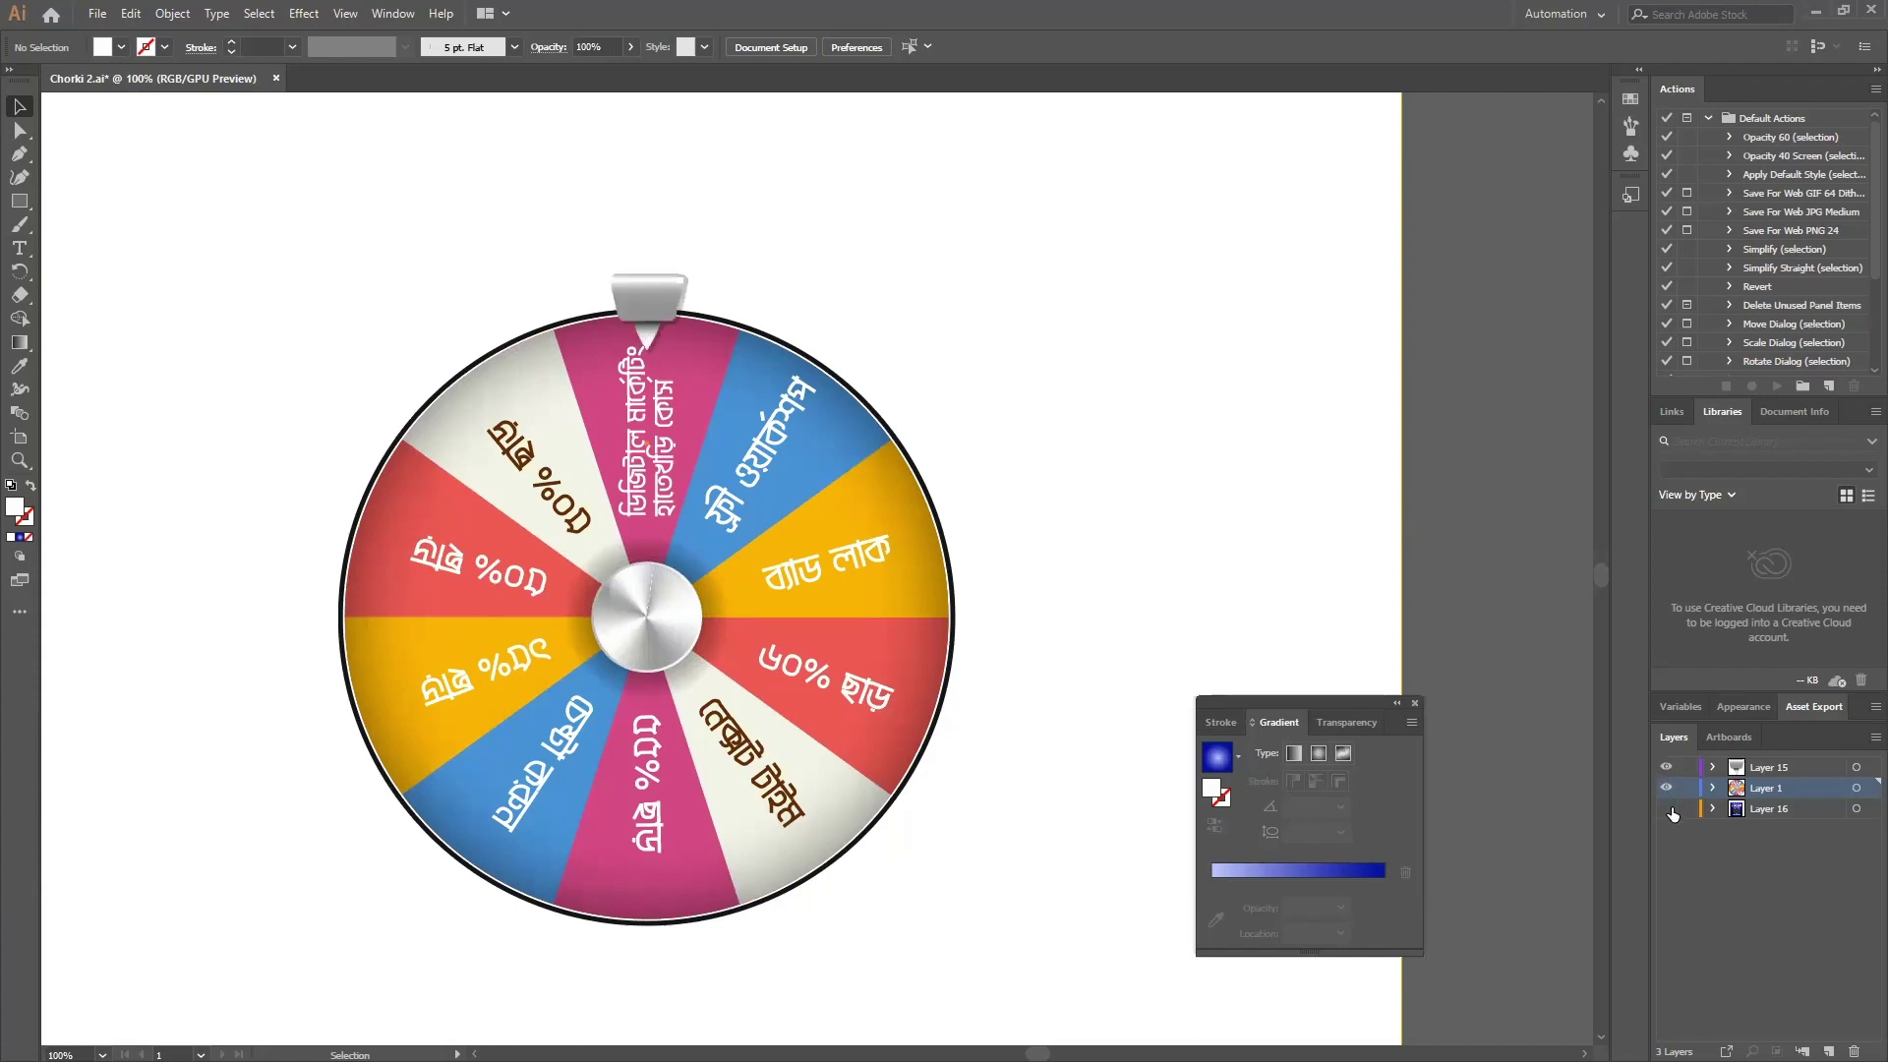
left_click(1665, 808)
scroll(447, 600, "down", 2)
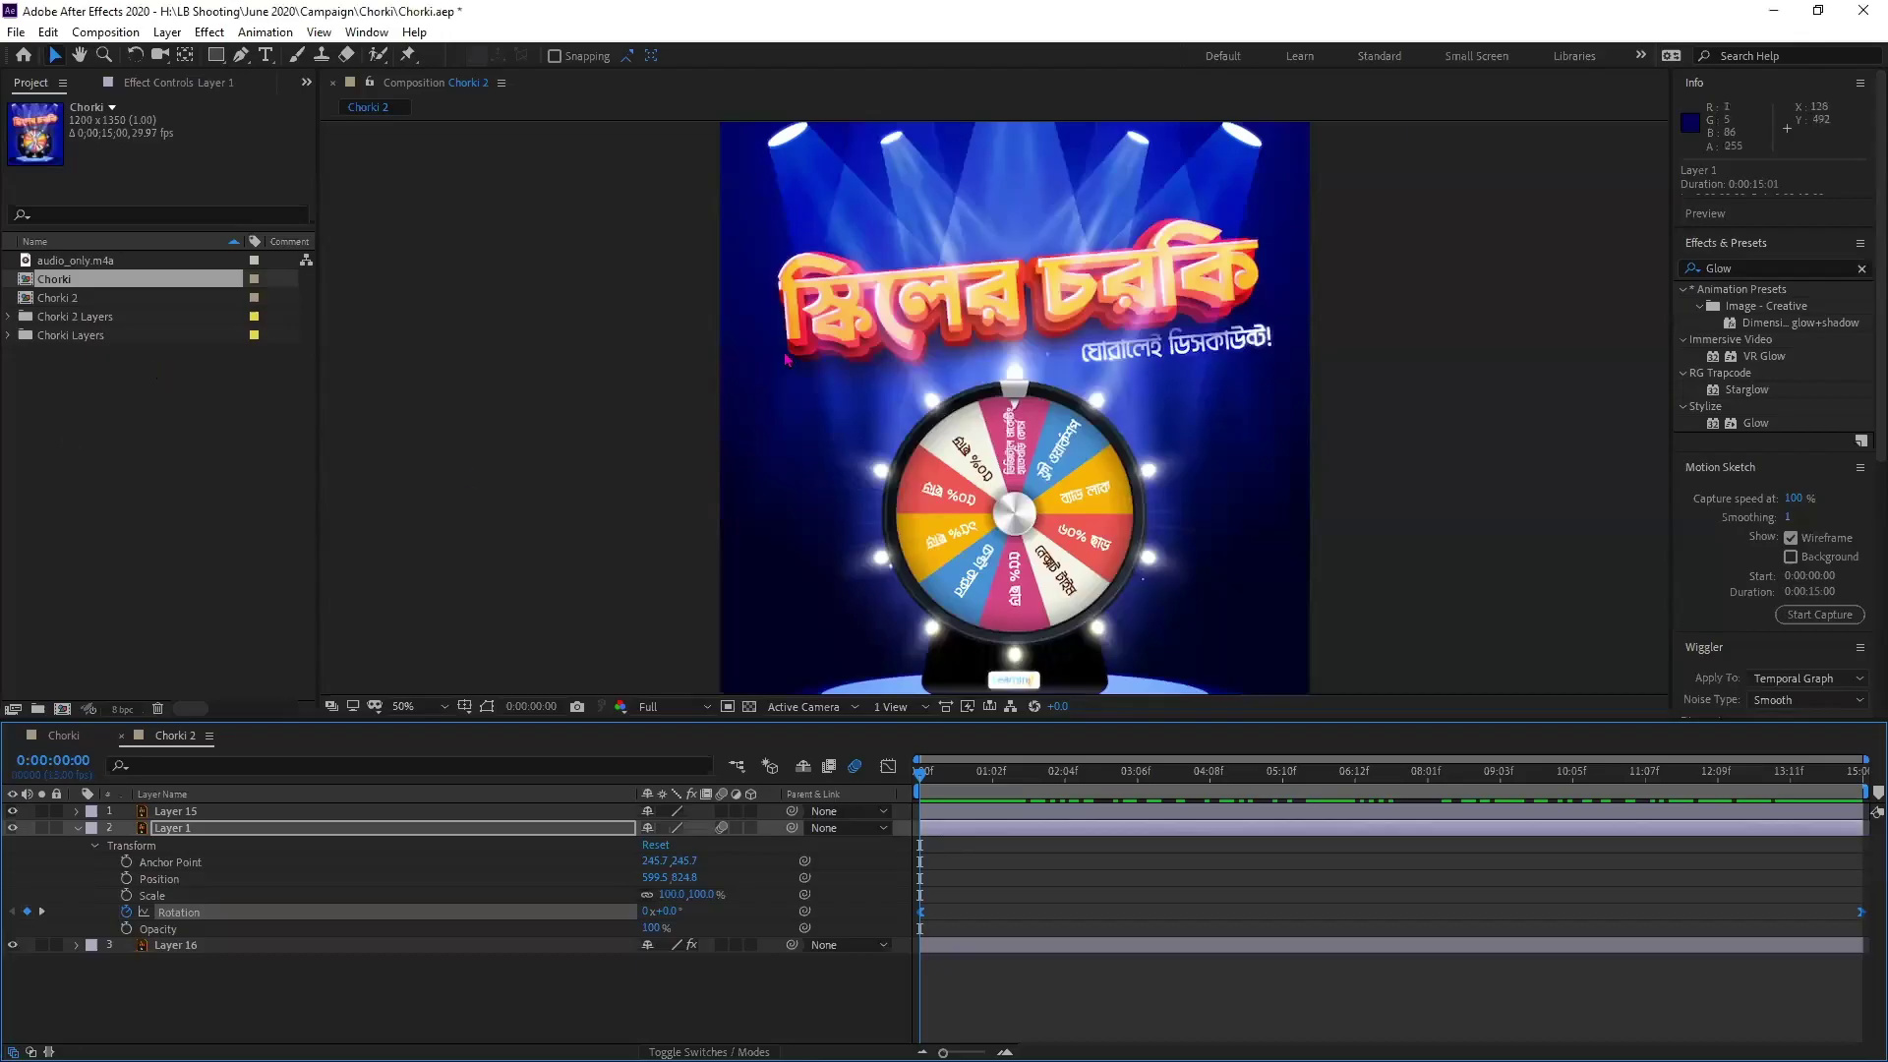
Switch to After Effects, solo Layer 1 in the Chorki 2 composition, and scrub through its Rotation animation to 0:00:14:12
scroll(897, 470, "down", 2)
scroll(919, 399, "up", 2)
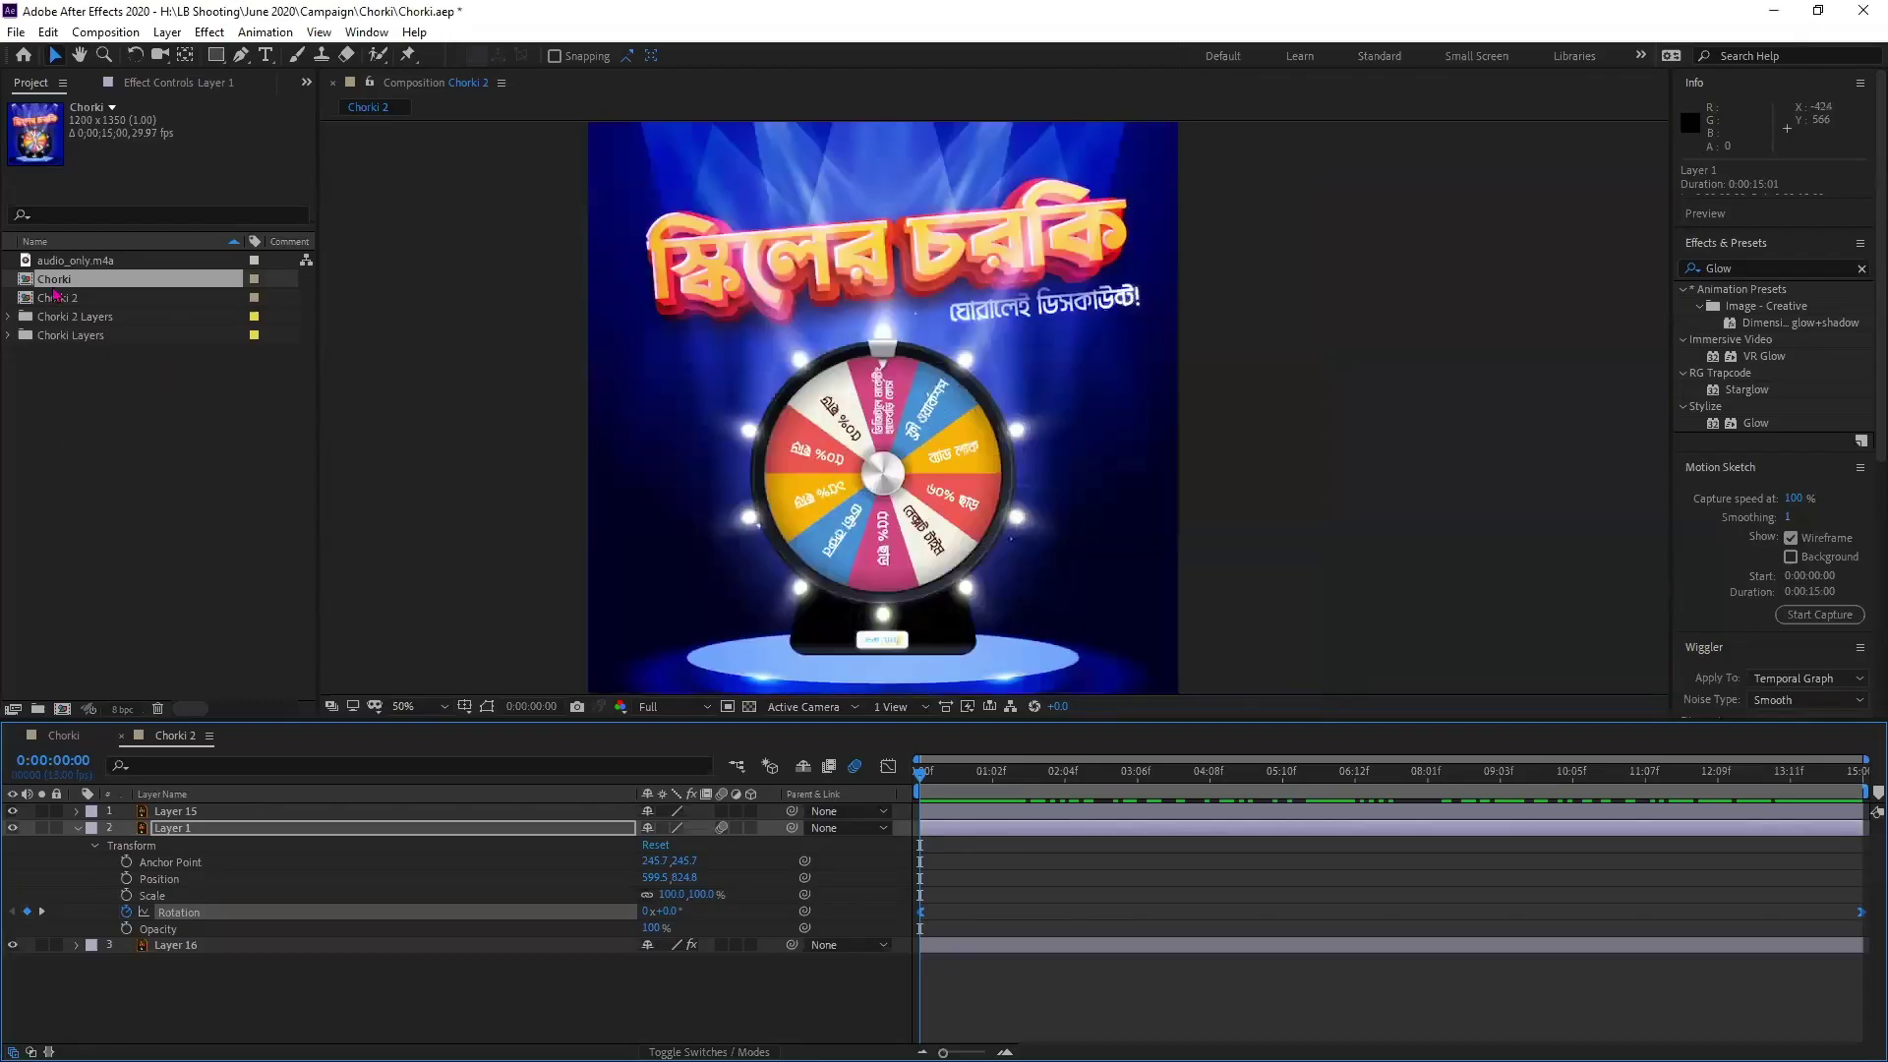
key("Return")
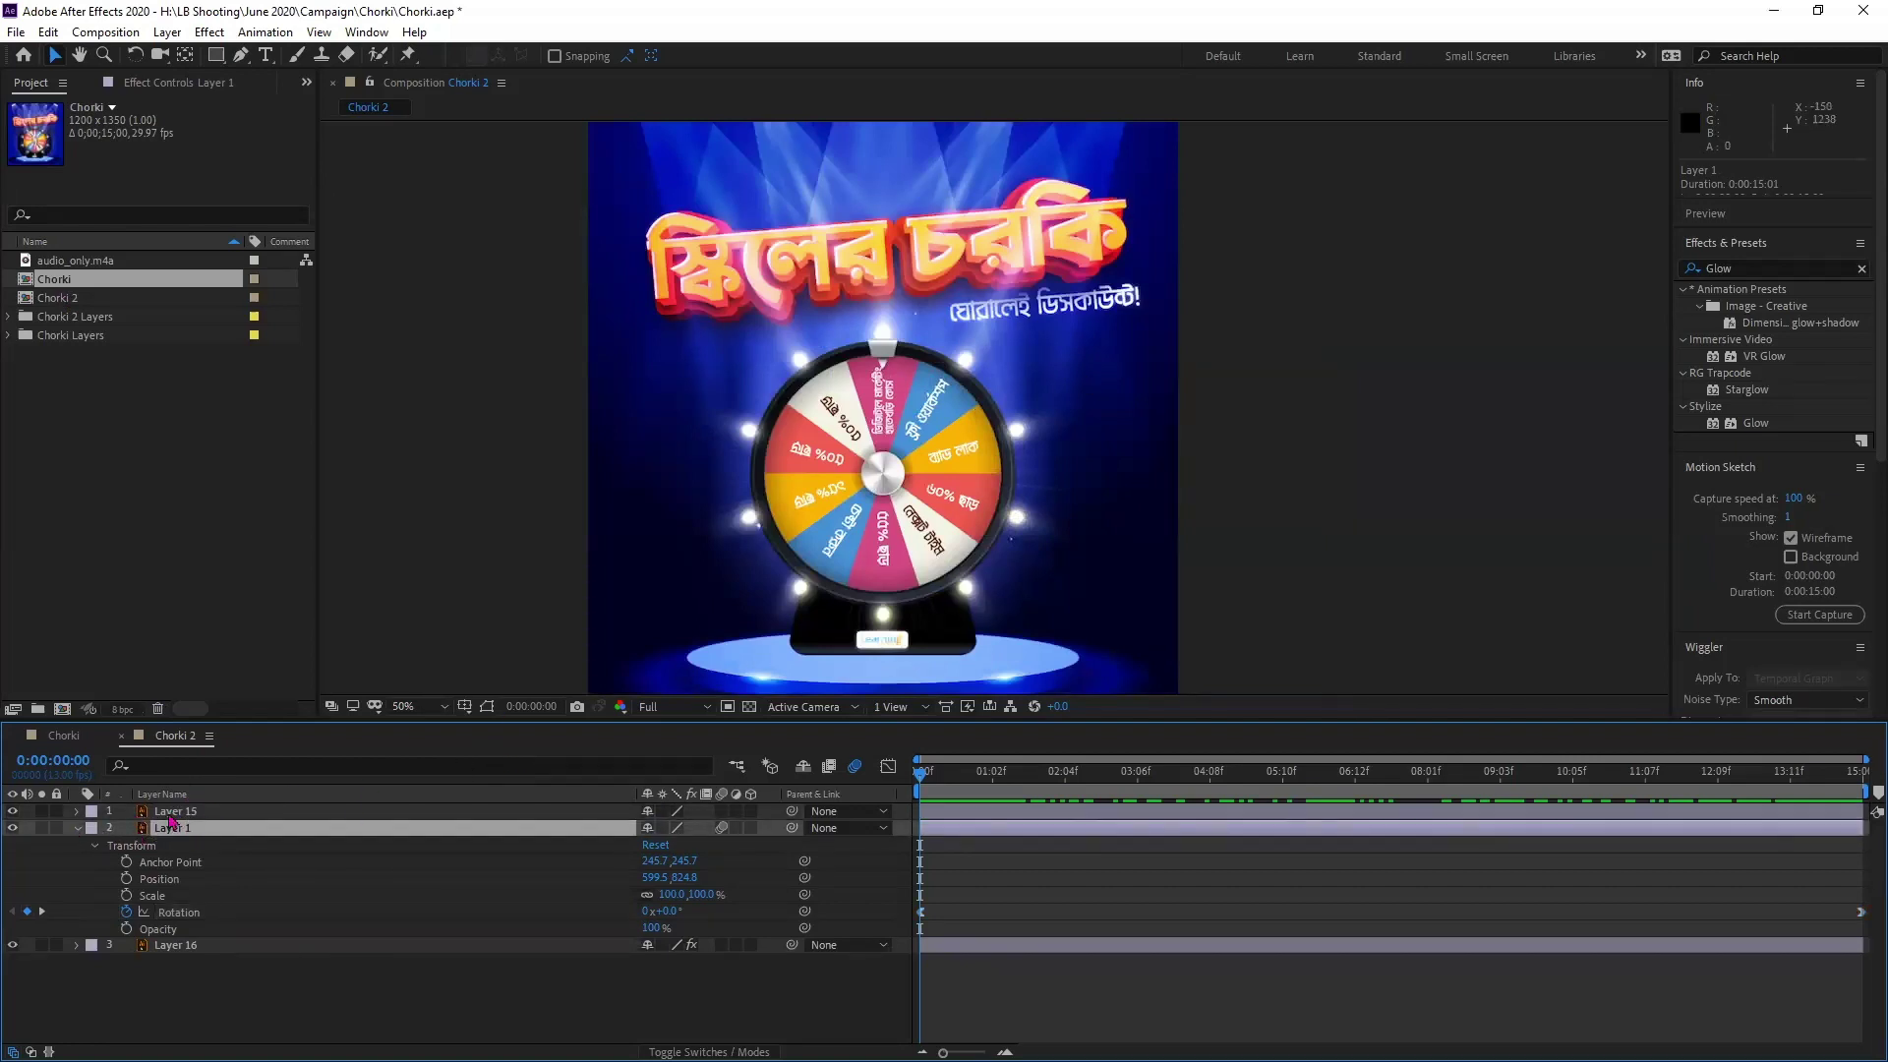
left_click(42, 828)
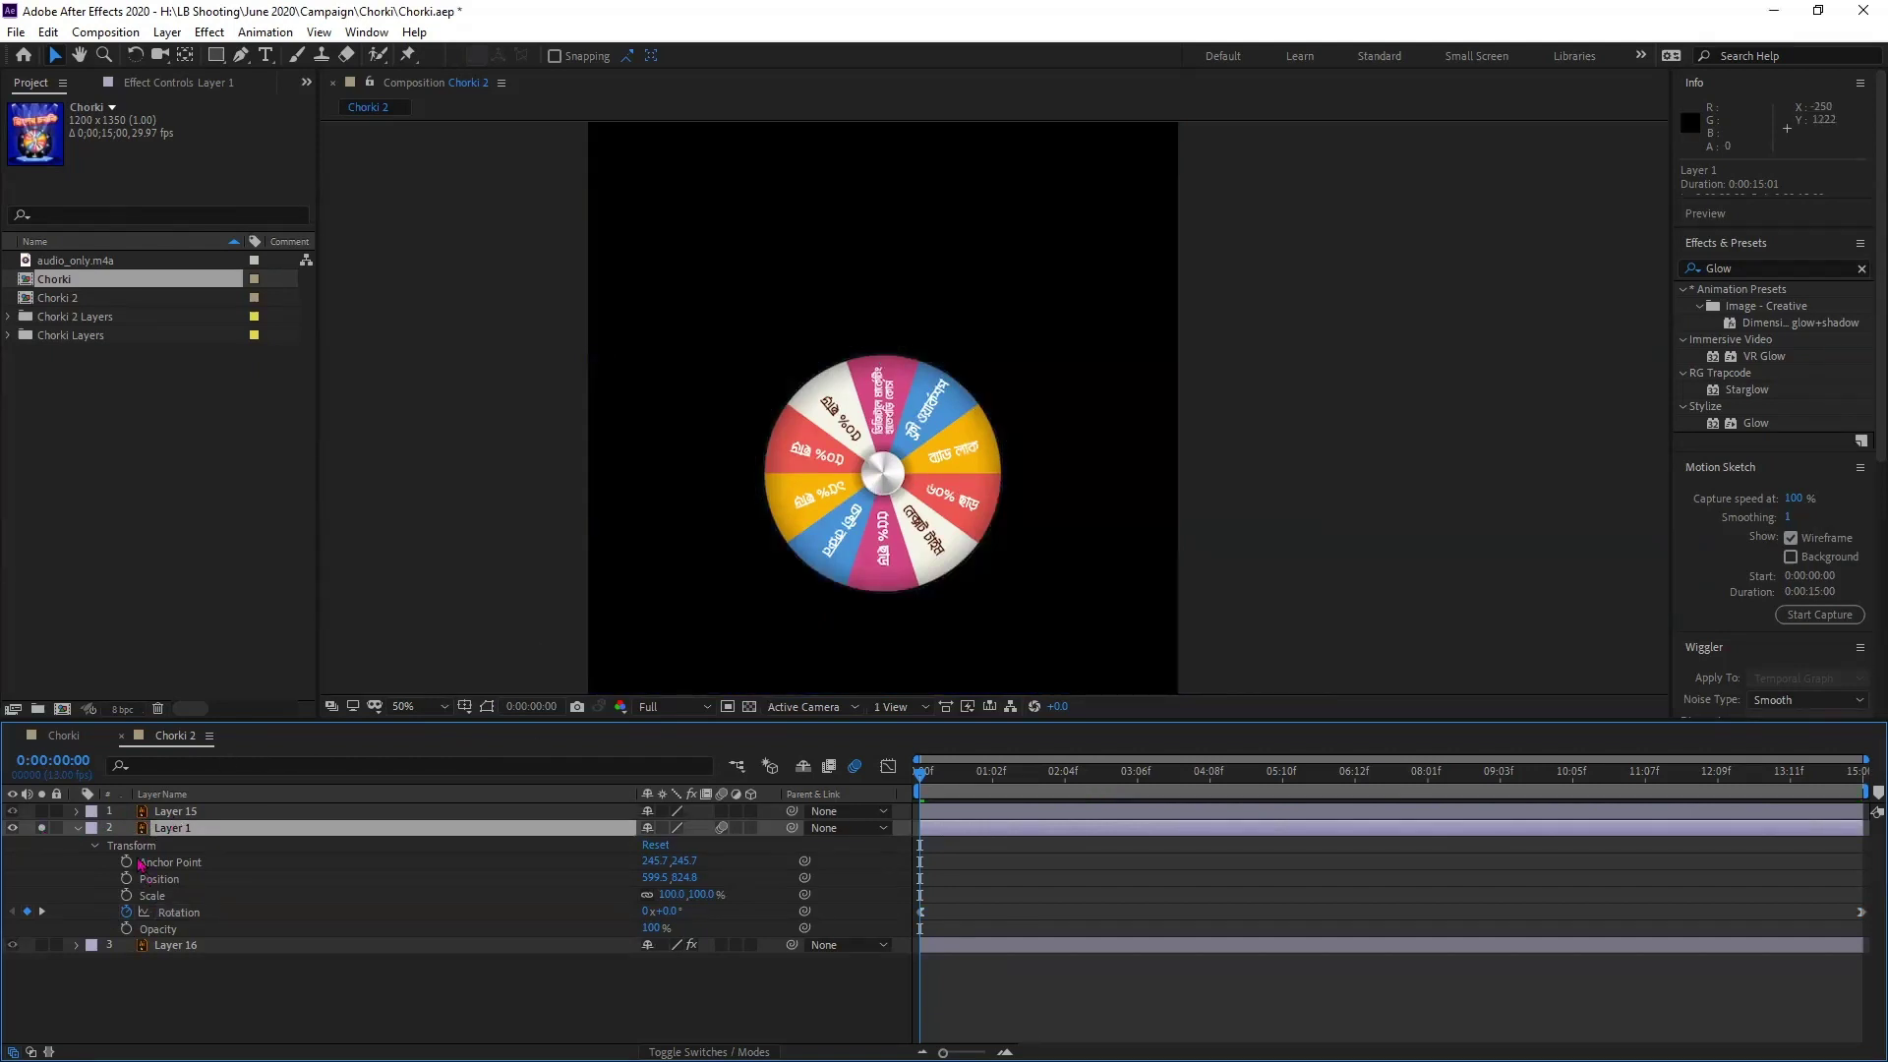
left_click(178, 913)
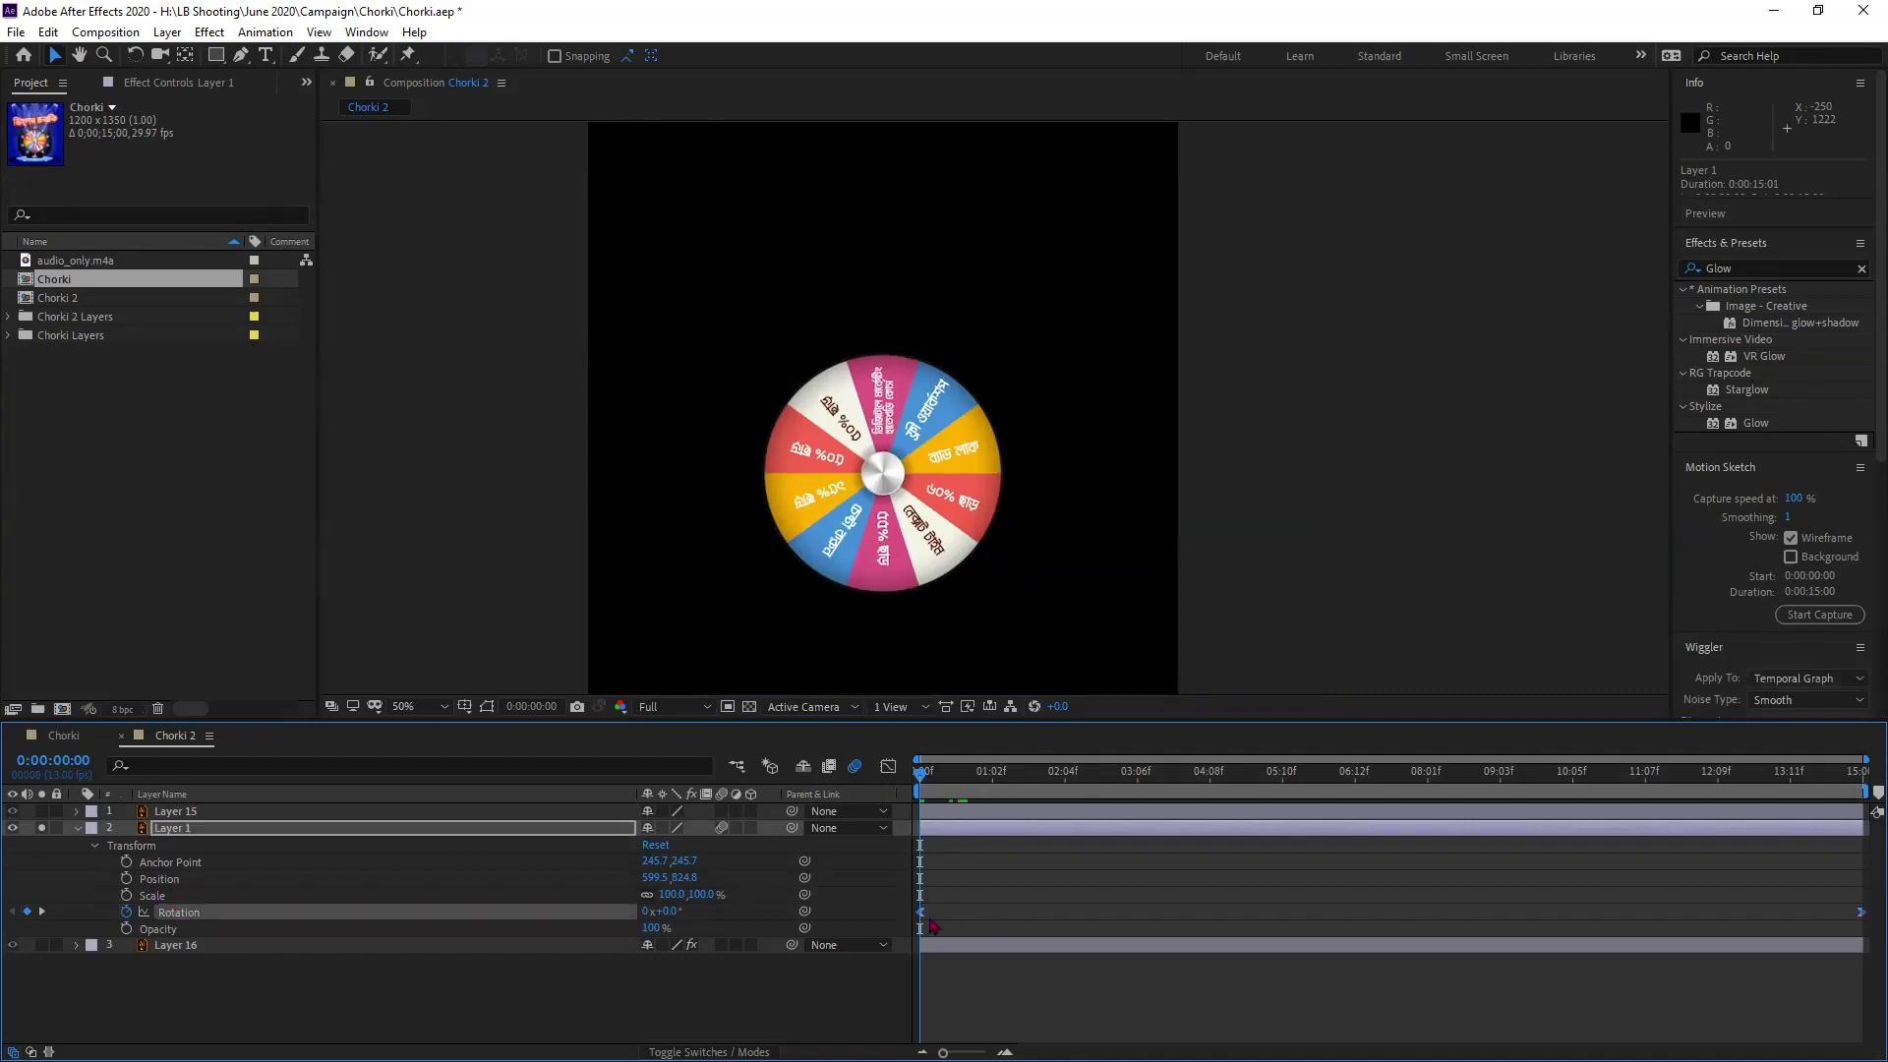
left_click_drag(921, 772, 1862, 774)
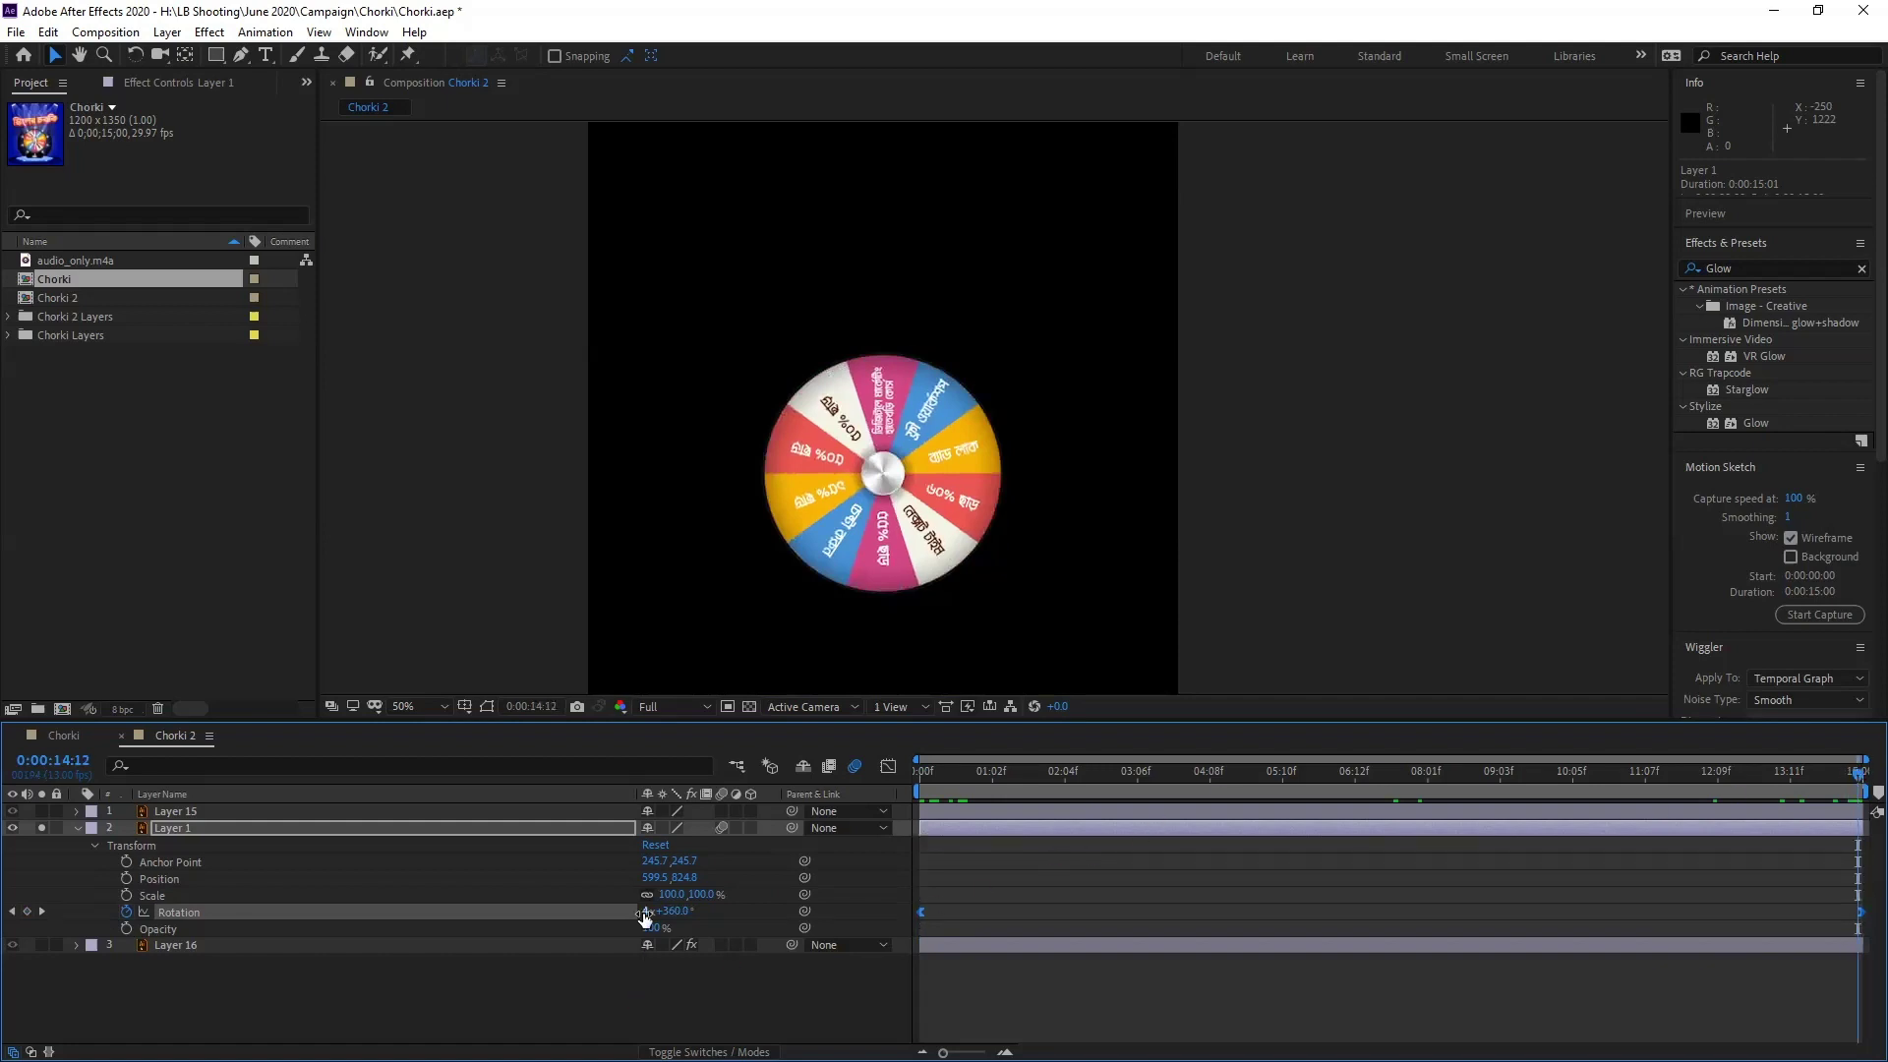
left_click_drag(1019, 786, 1861, 777)
Compare the spinning wheel without and with Layer 1's motion blur at 0:00:08:01, and unsolo the layer
left_click(745, 1051)
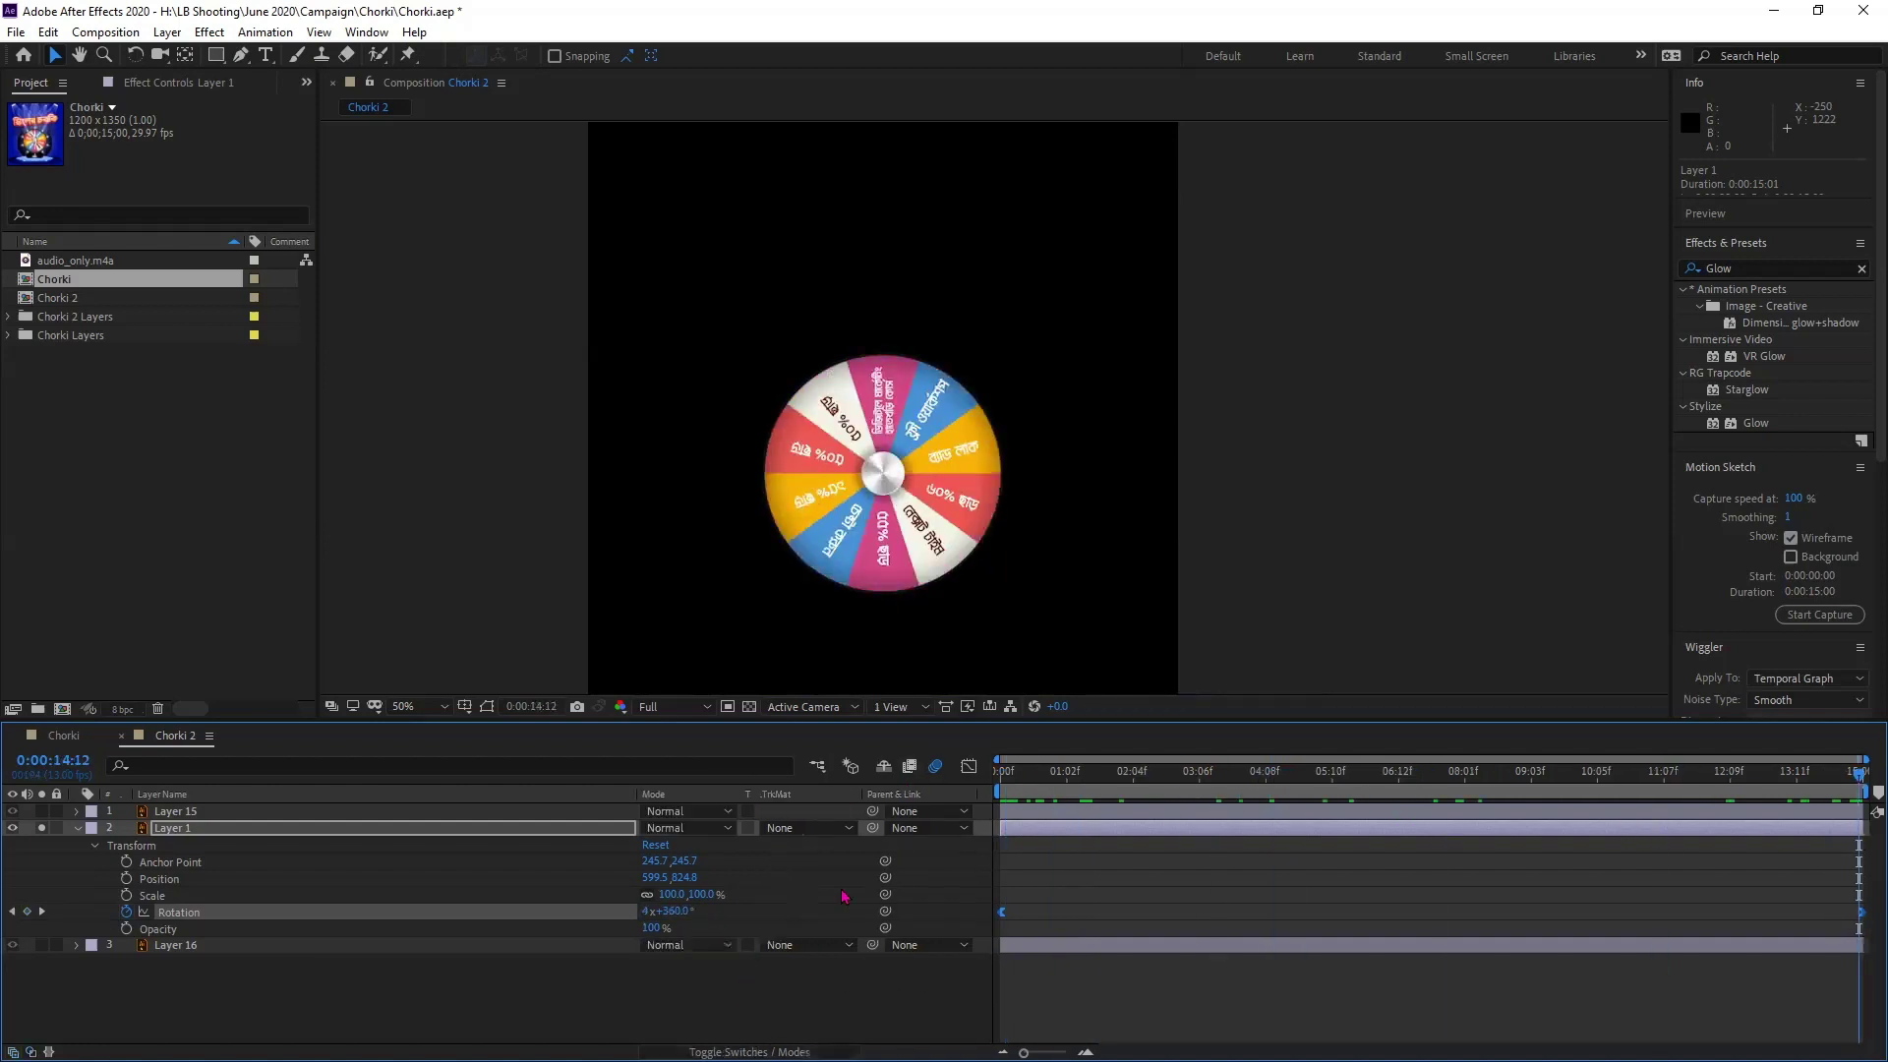
left_click(748, 1051)
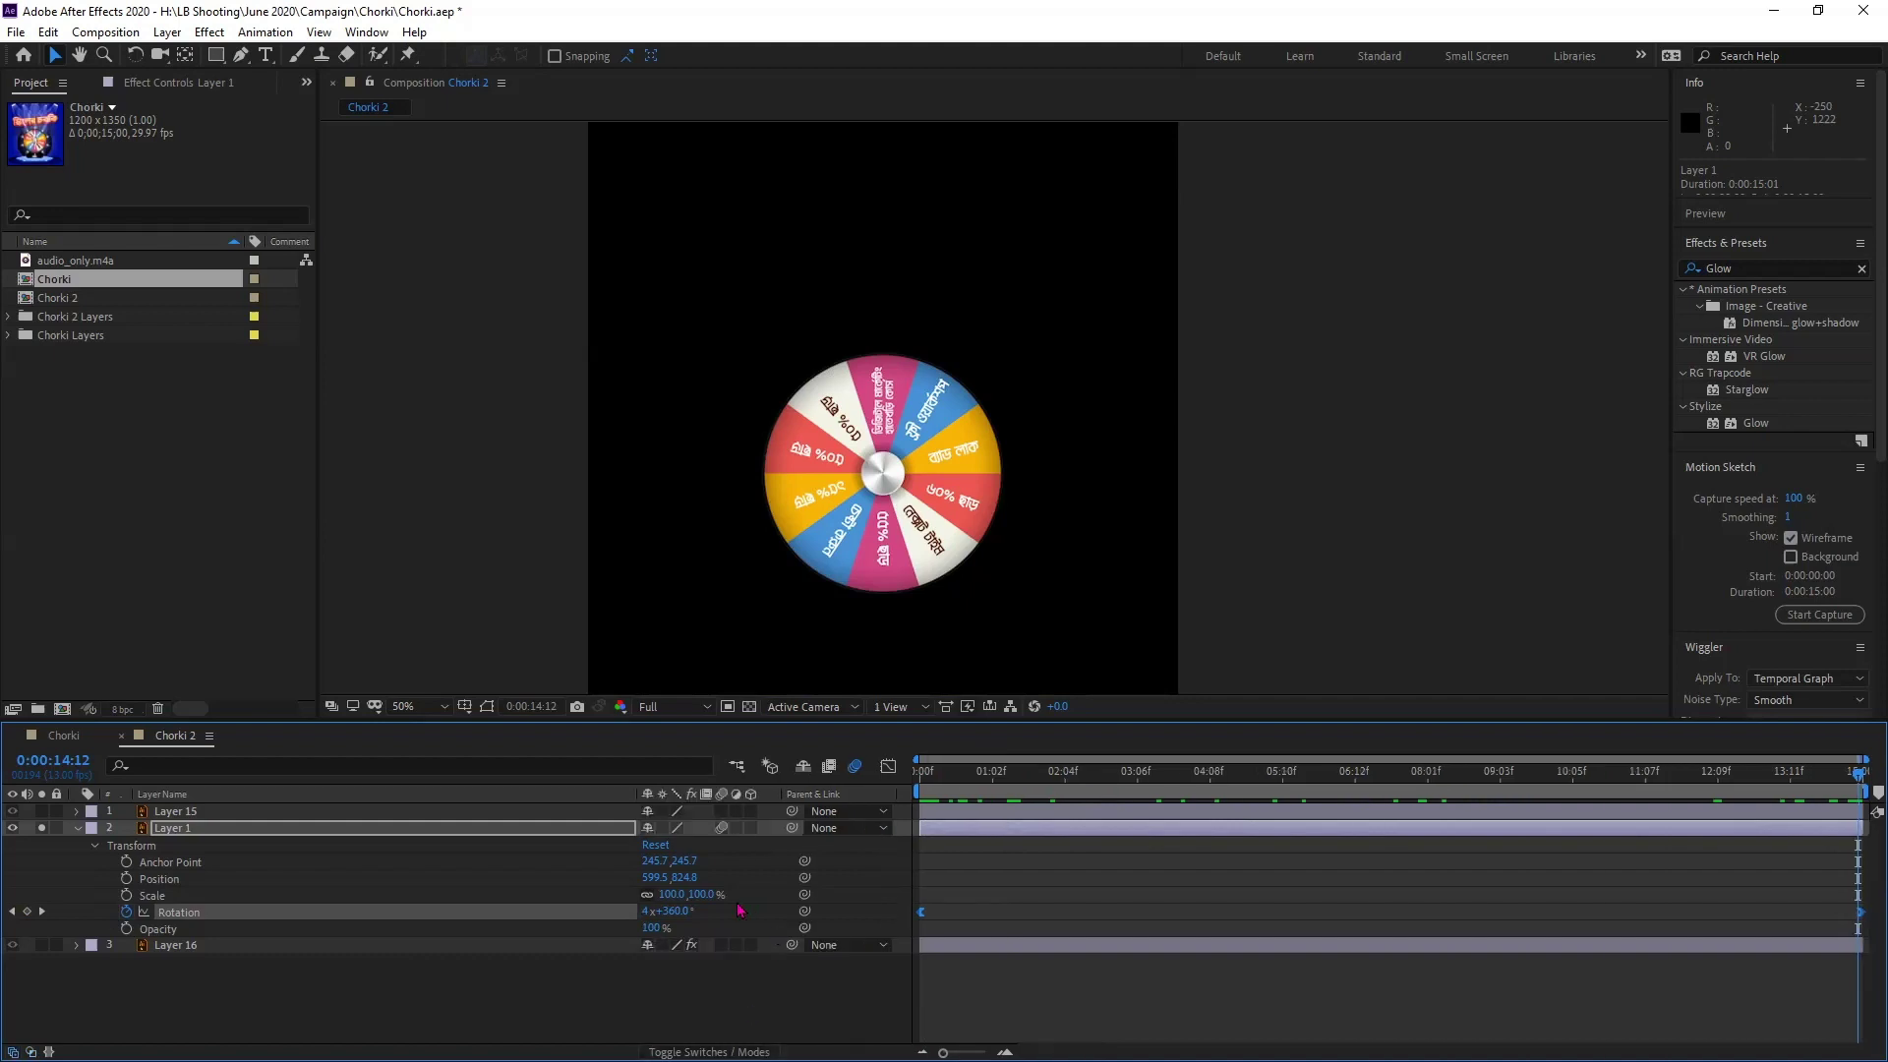
left_click(722, 826)
left_click_drag(1456, 787, 1426, 776)
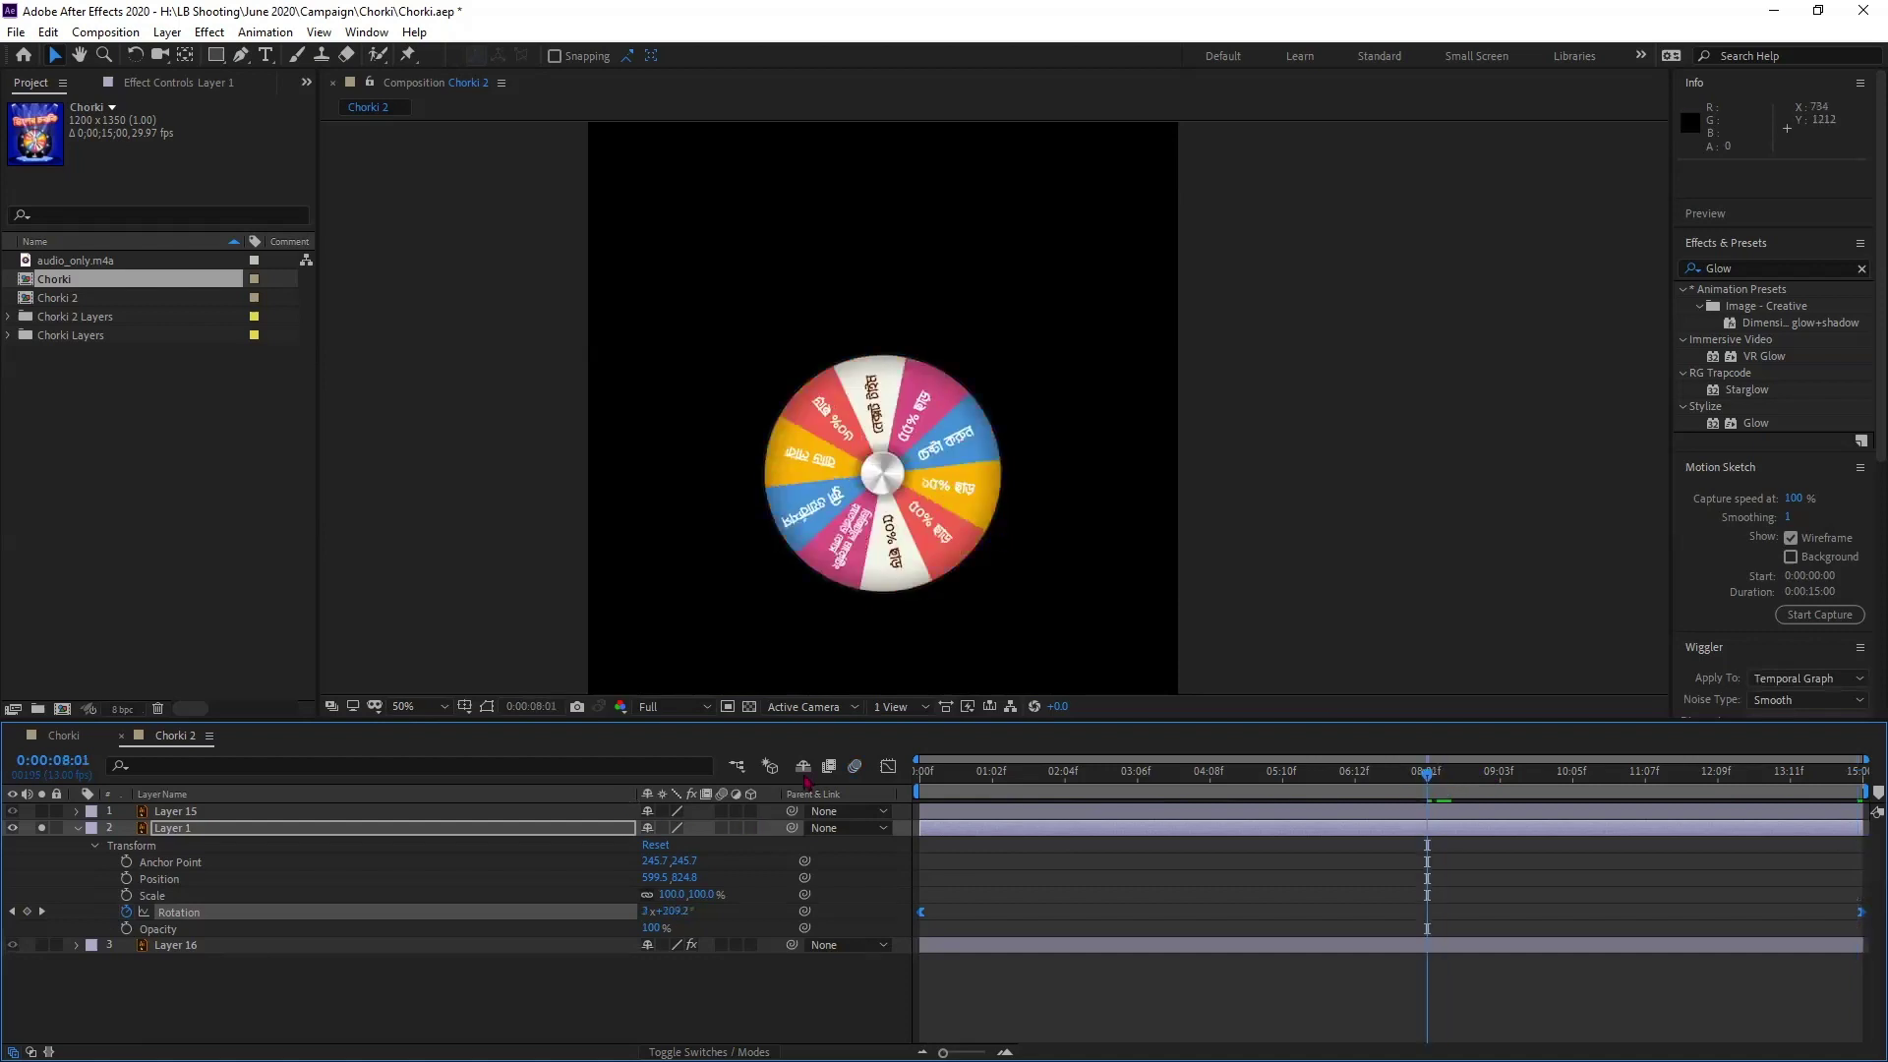
left_click(721, 827)
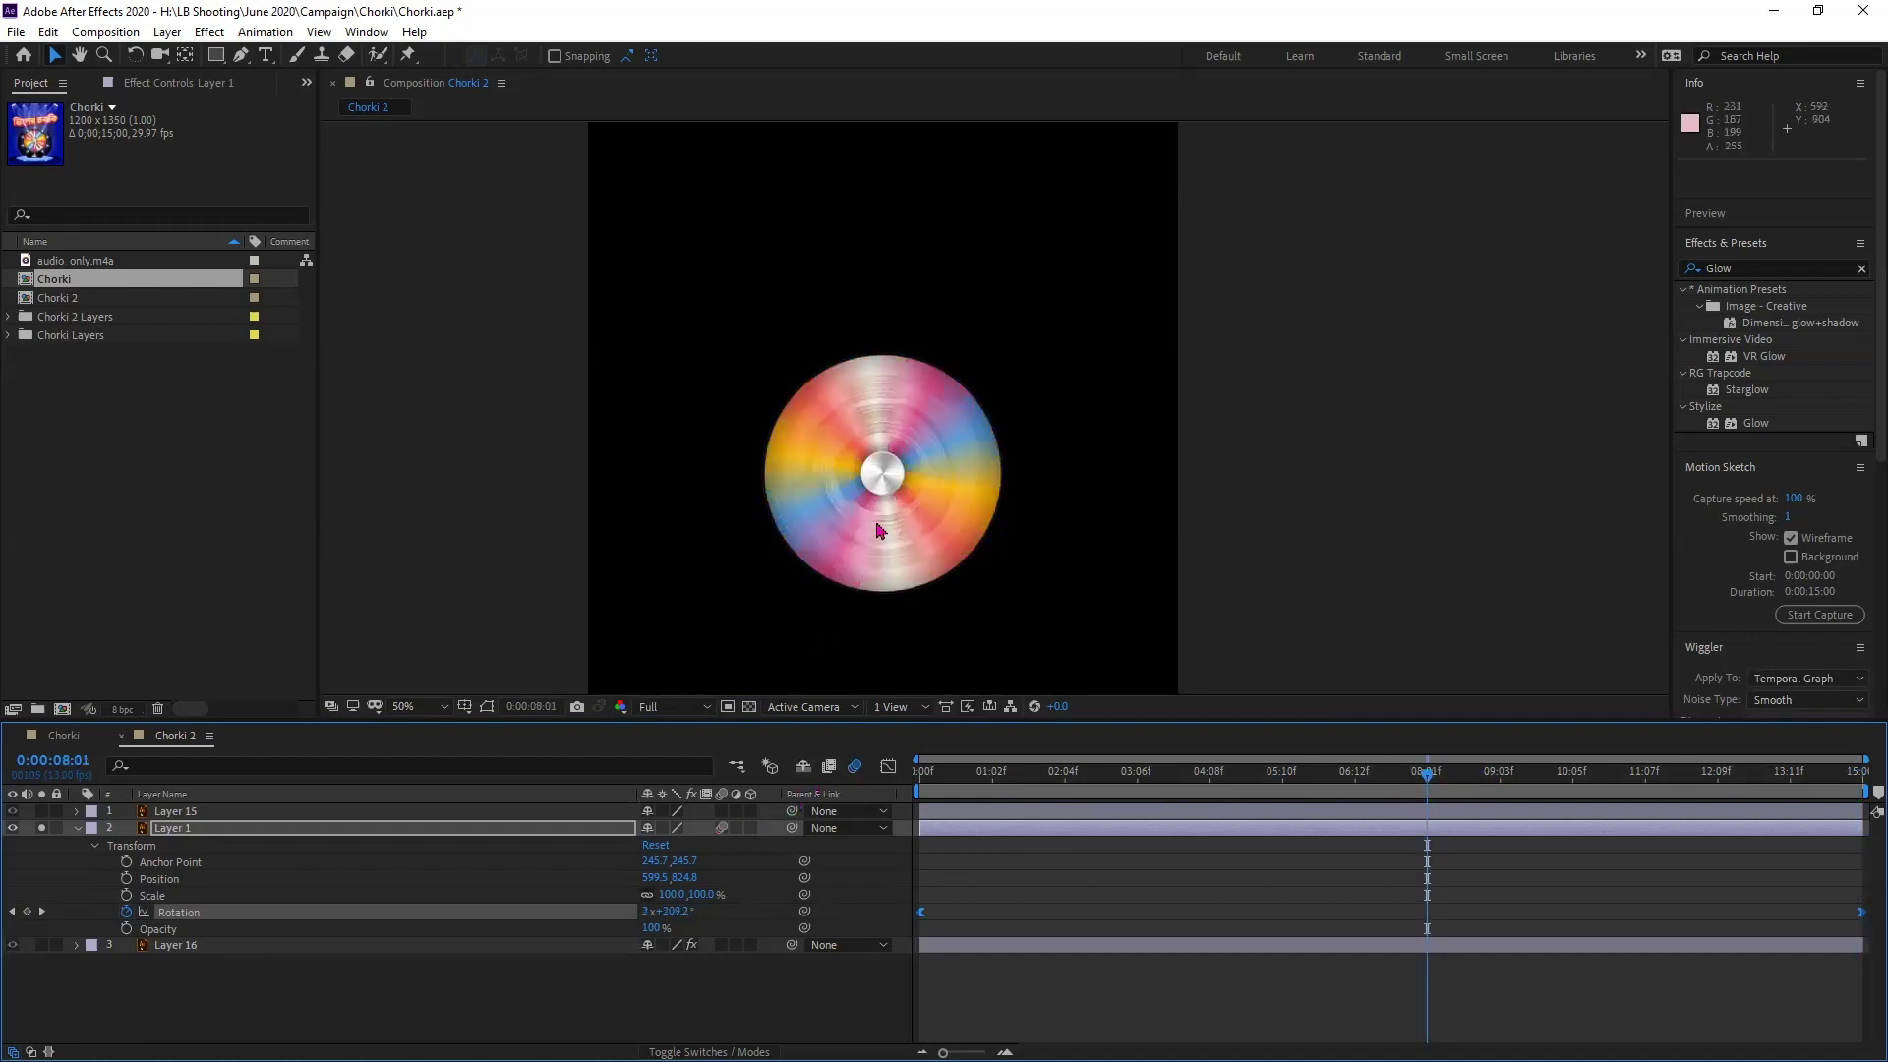
left_click(41, 827)
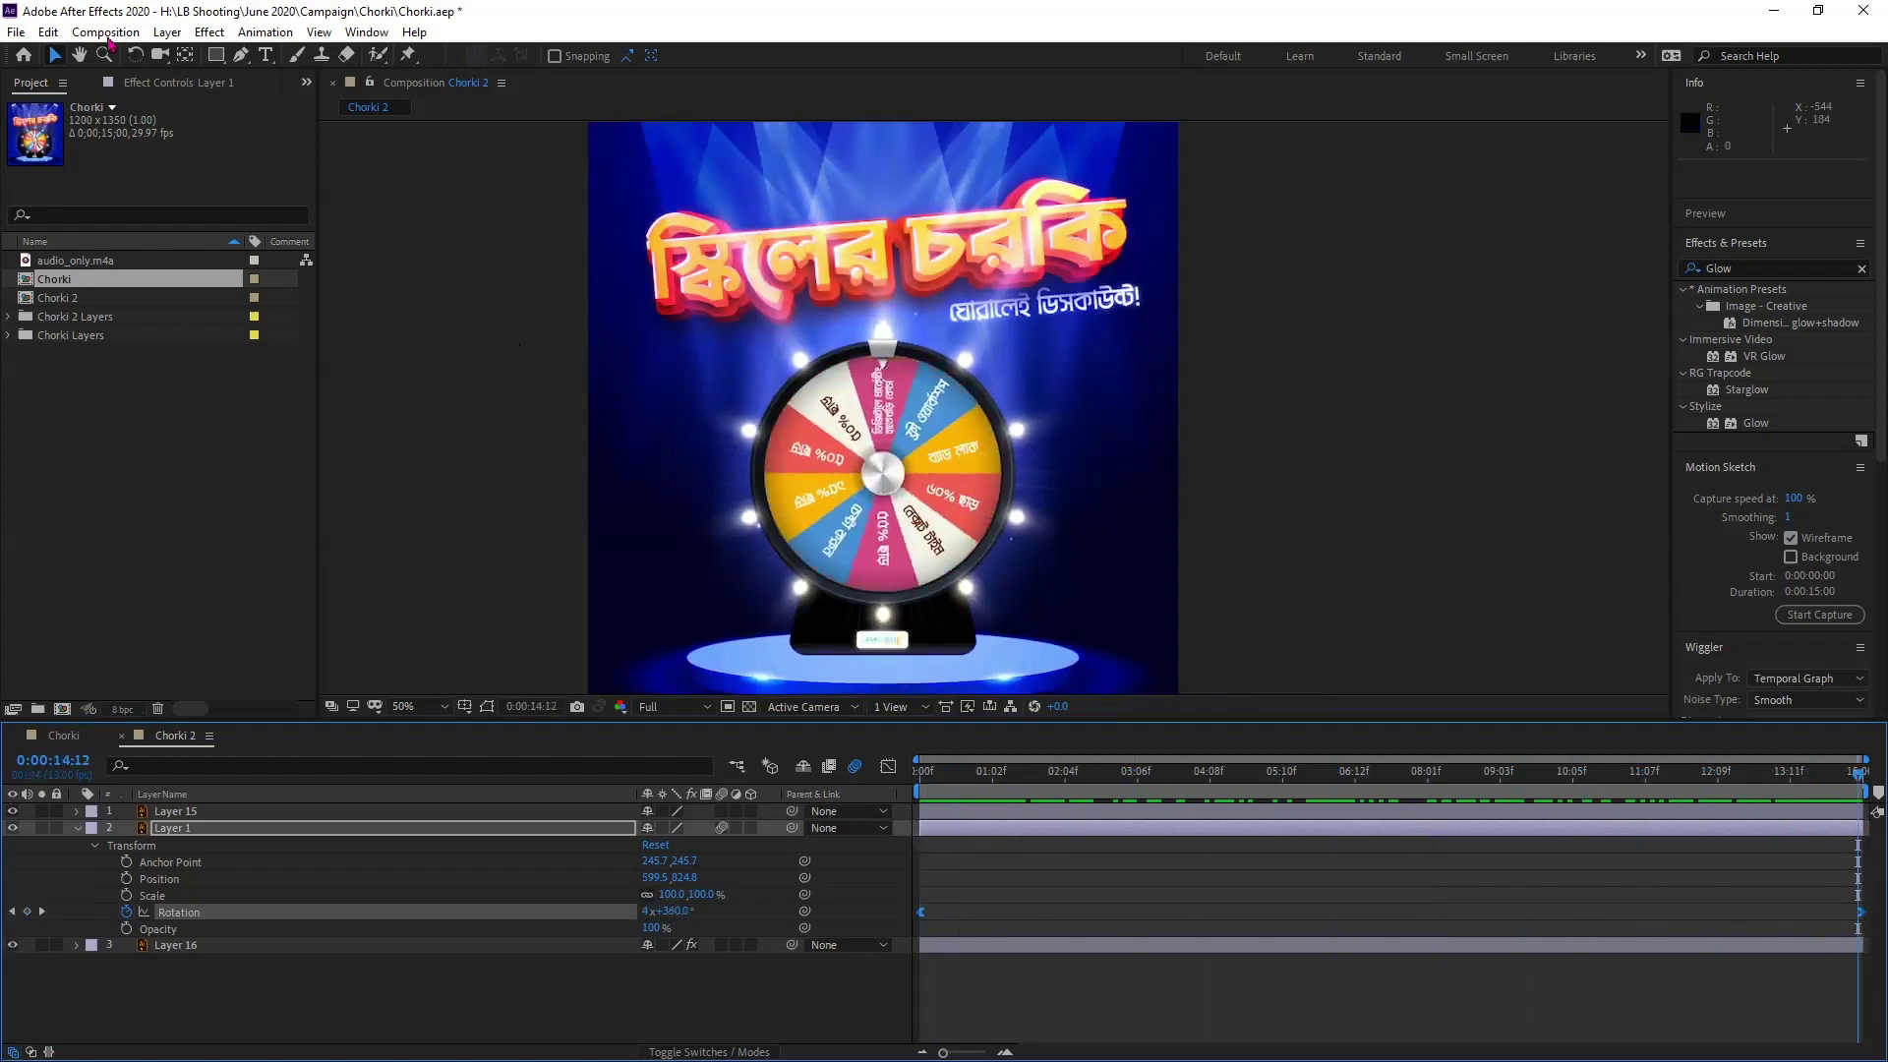
Send the Chorki 2 composition to the Adobe Media Encoder queue
left_click(107, 34)
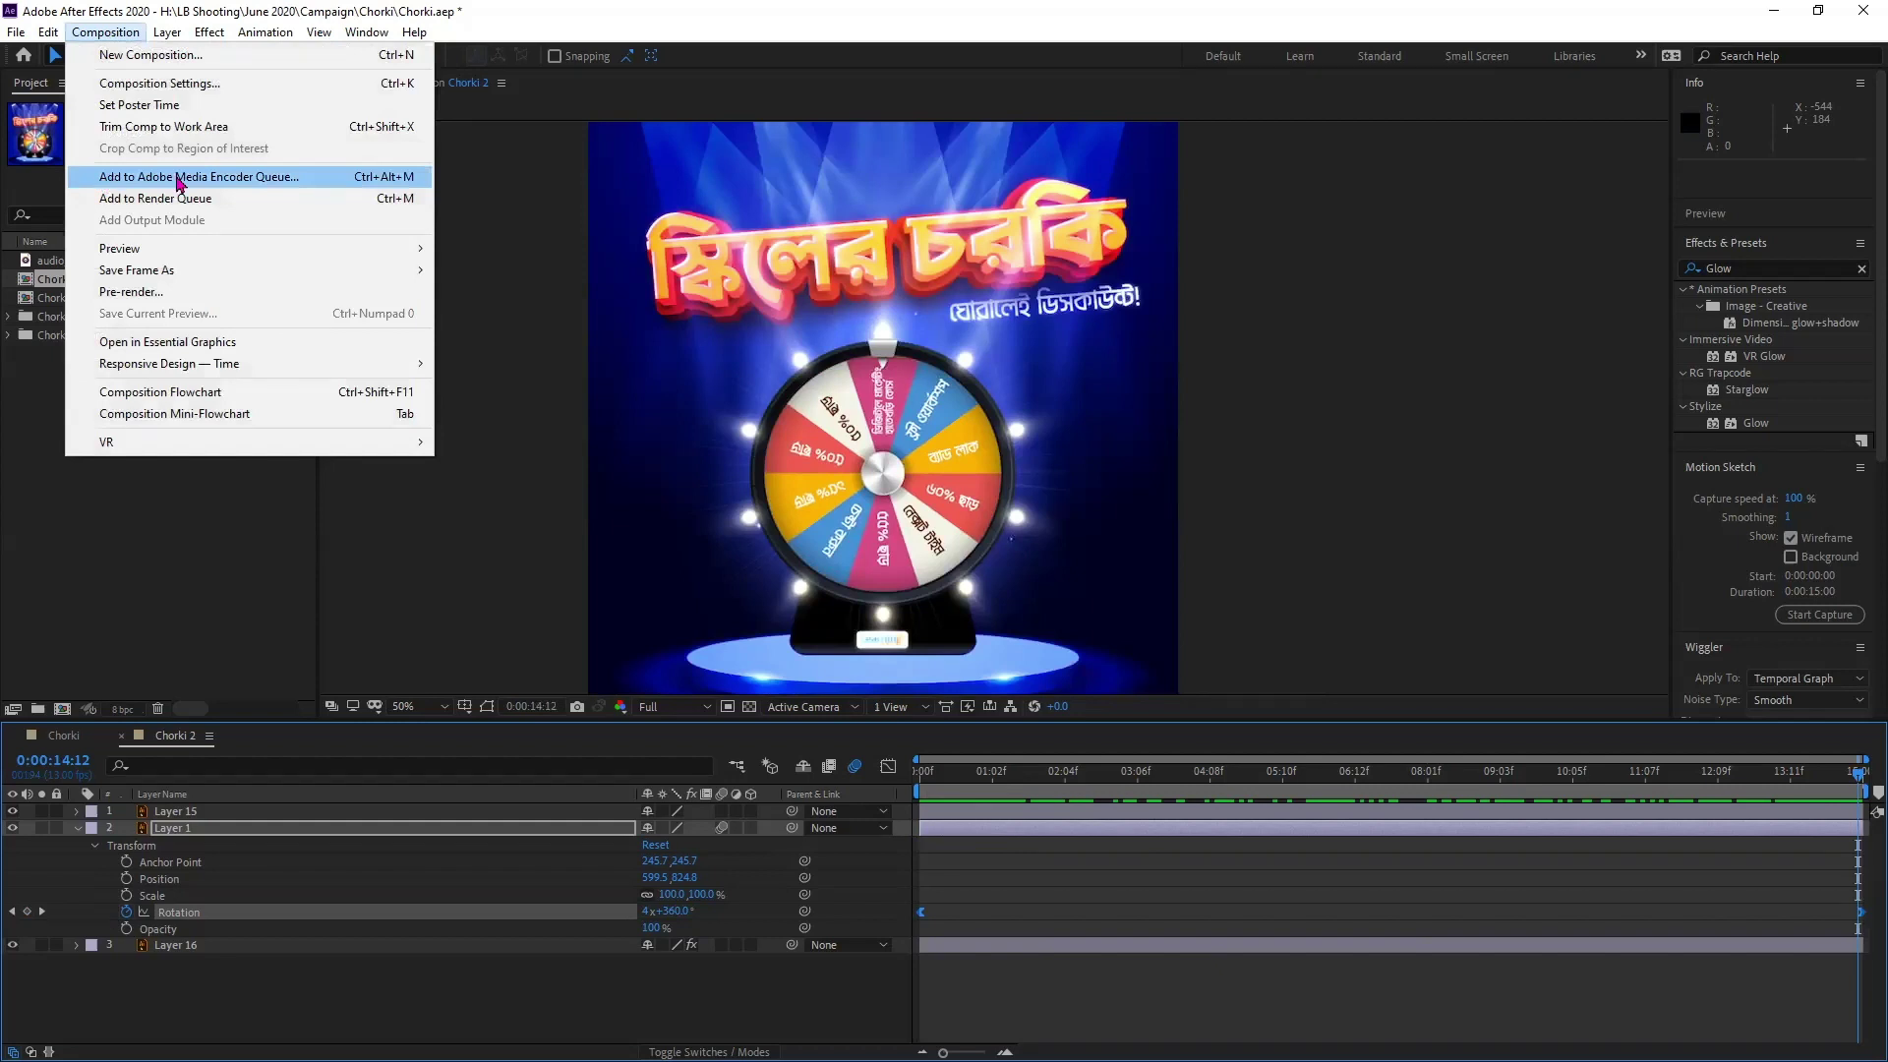
left_click(224, 183)
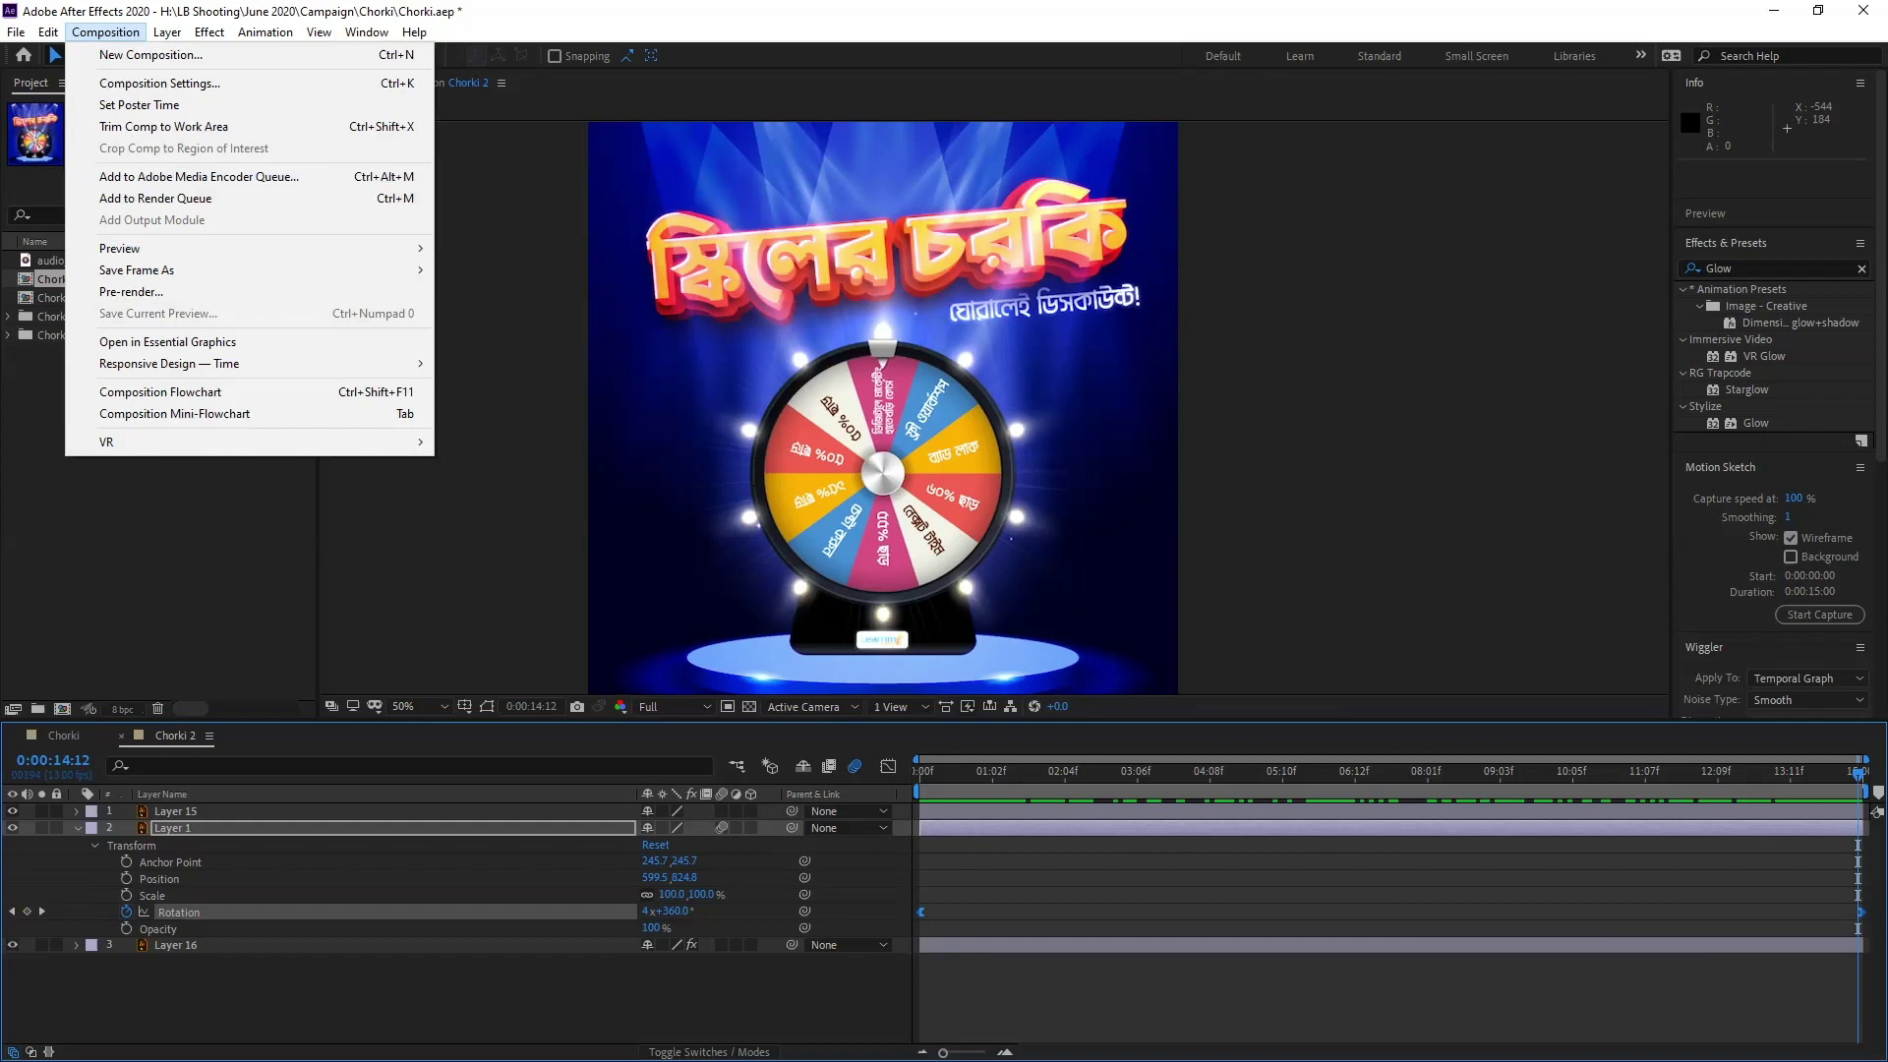
left_click(197, 177)
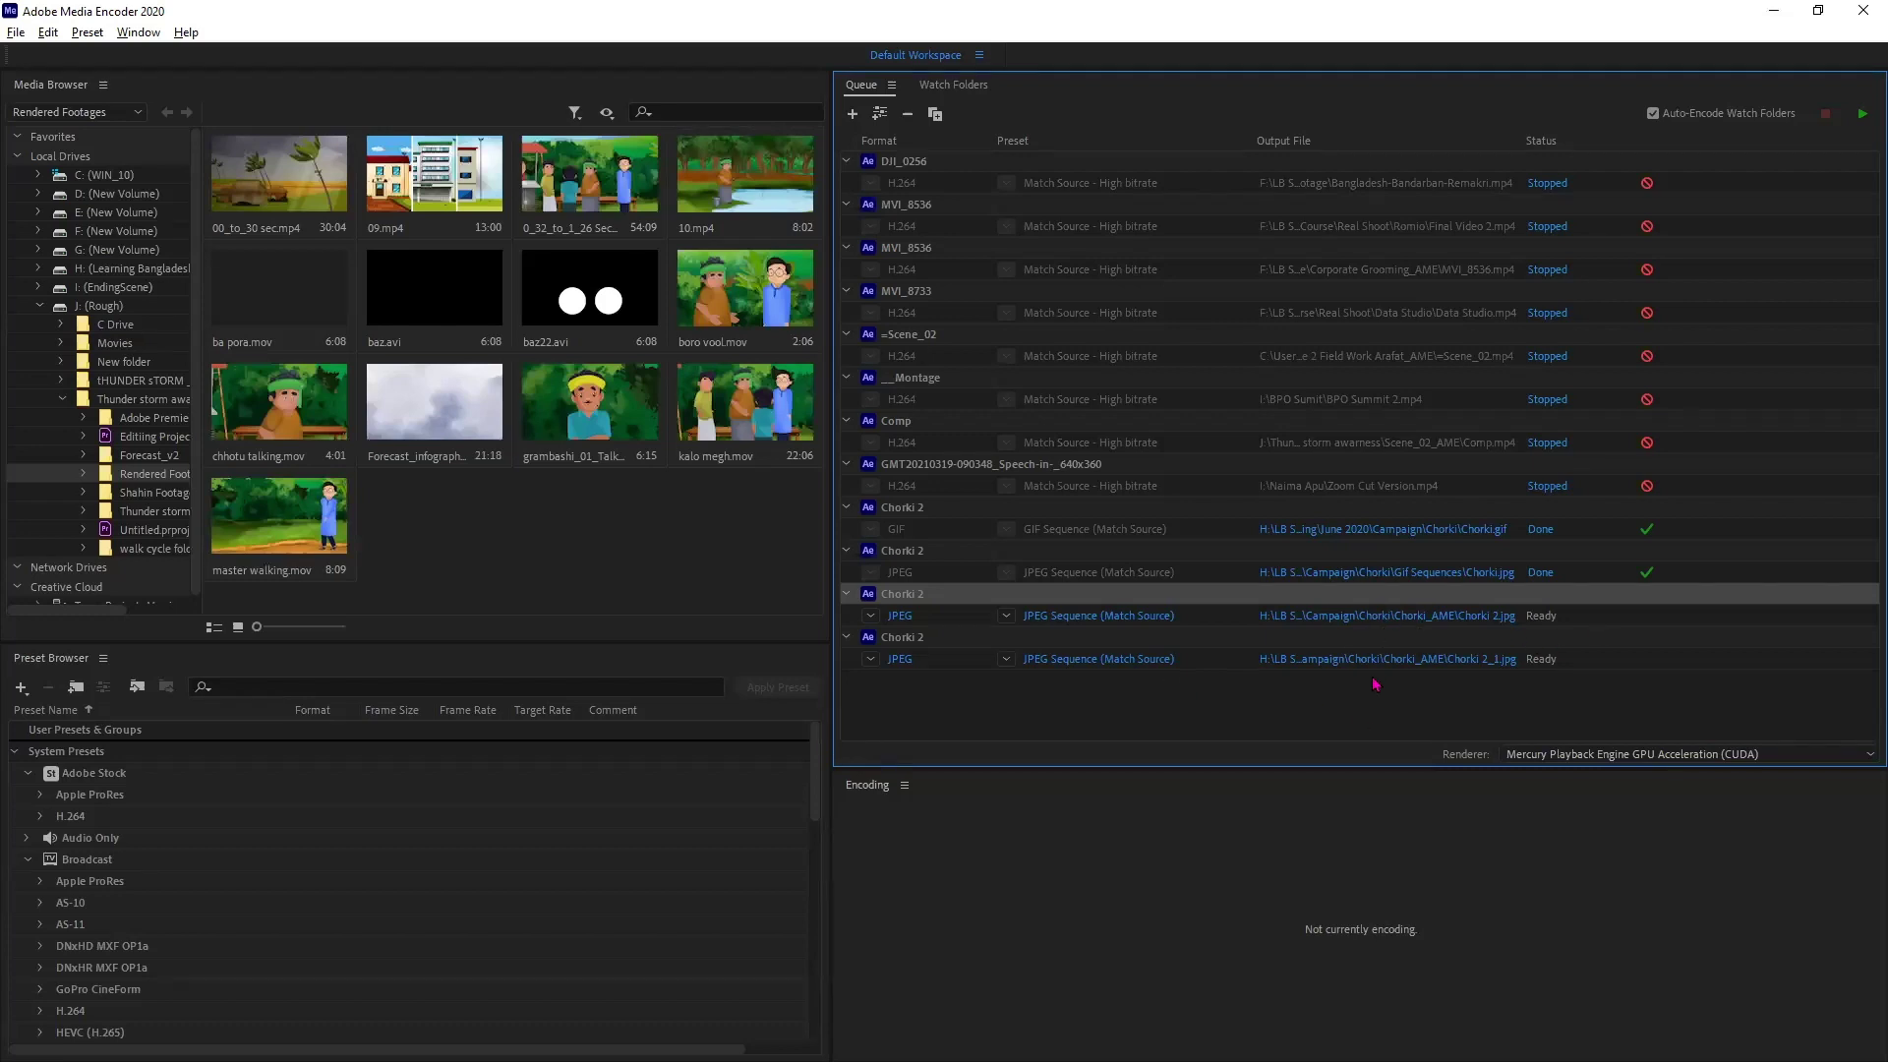
Open the output location of the last queued Chorki 2 JPEG sequence, browse the Gif Sequences folder's frames, and cancel
left_click(1291, 660)
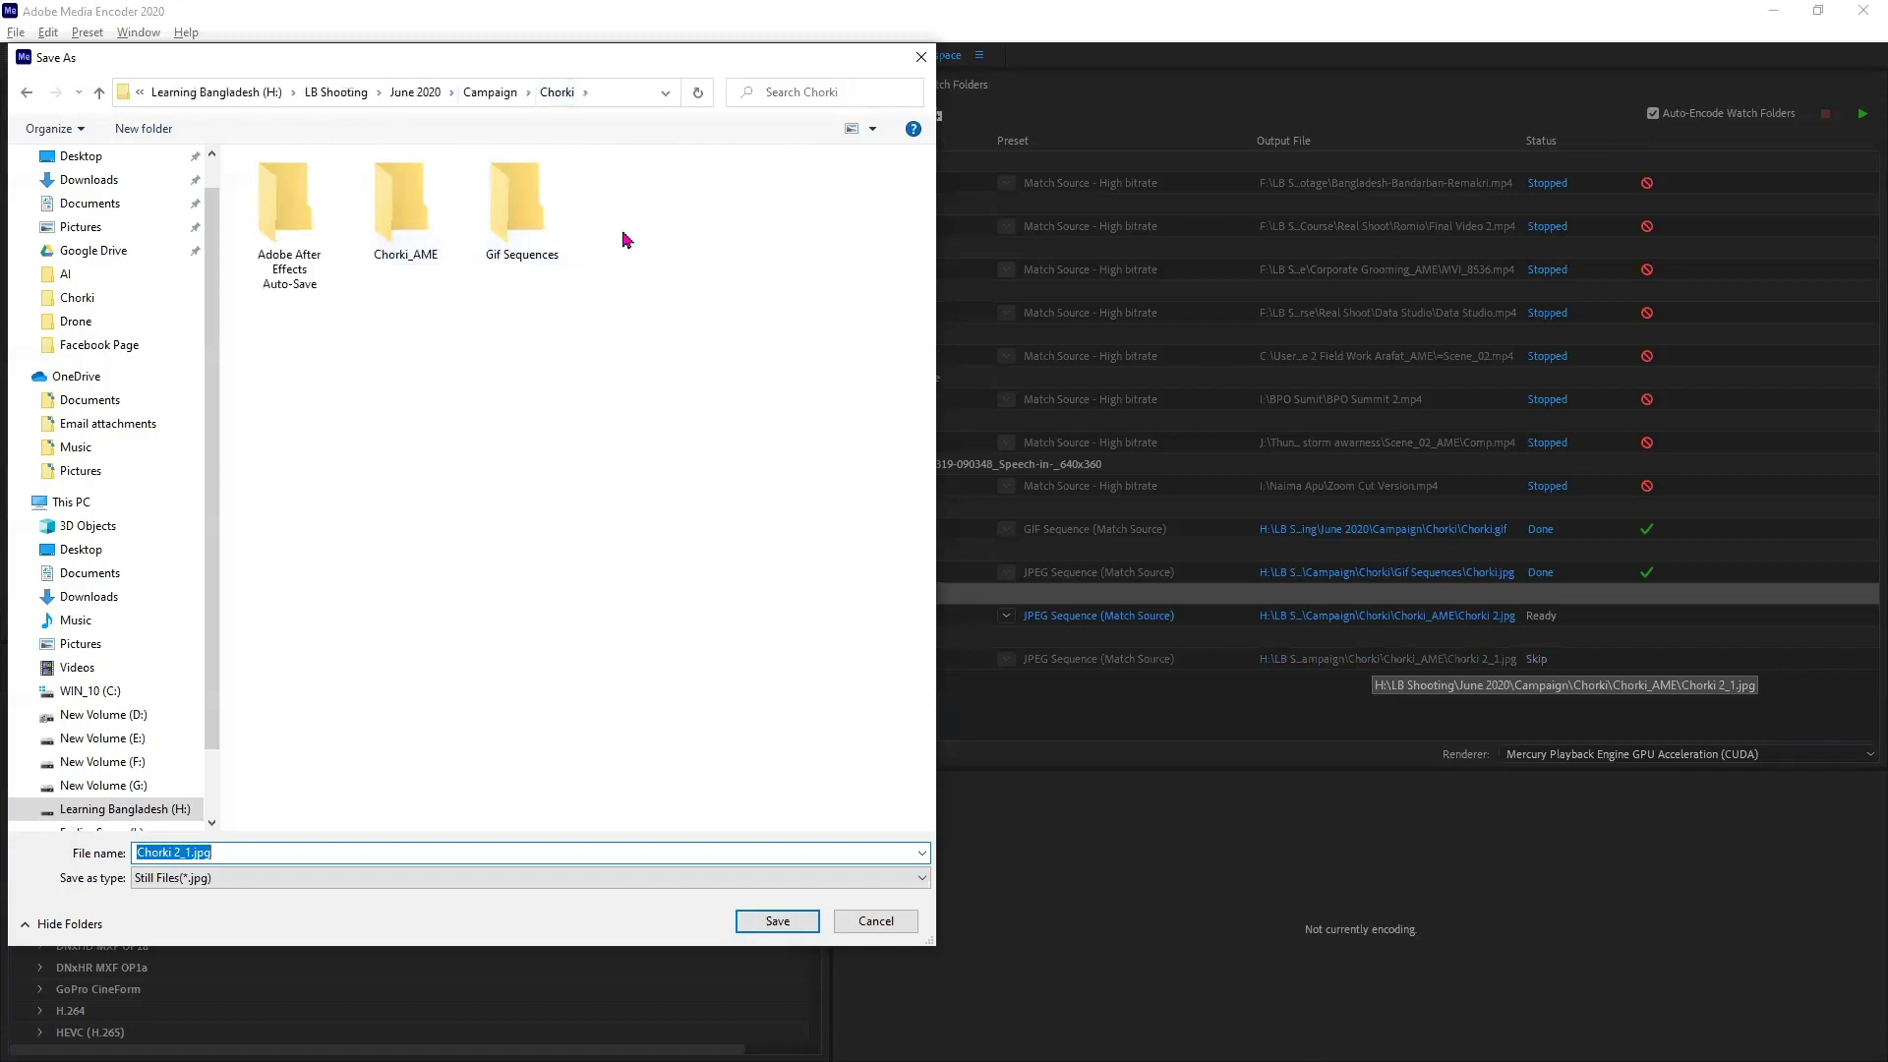
left_click(529, 217)
double_click(529, 218)
left_click(277, 220)
scroll(290, 285, "down", 5)
scroll(295, 307, "down", 8)
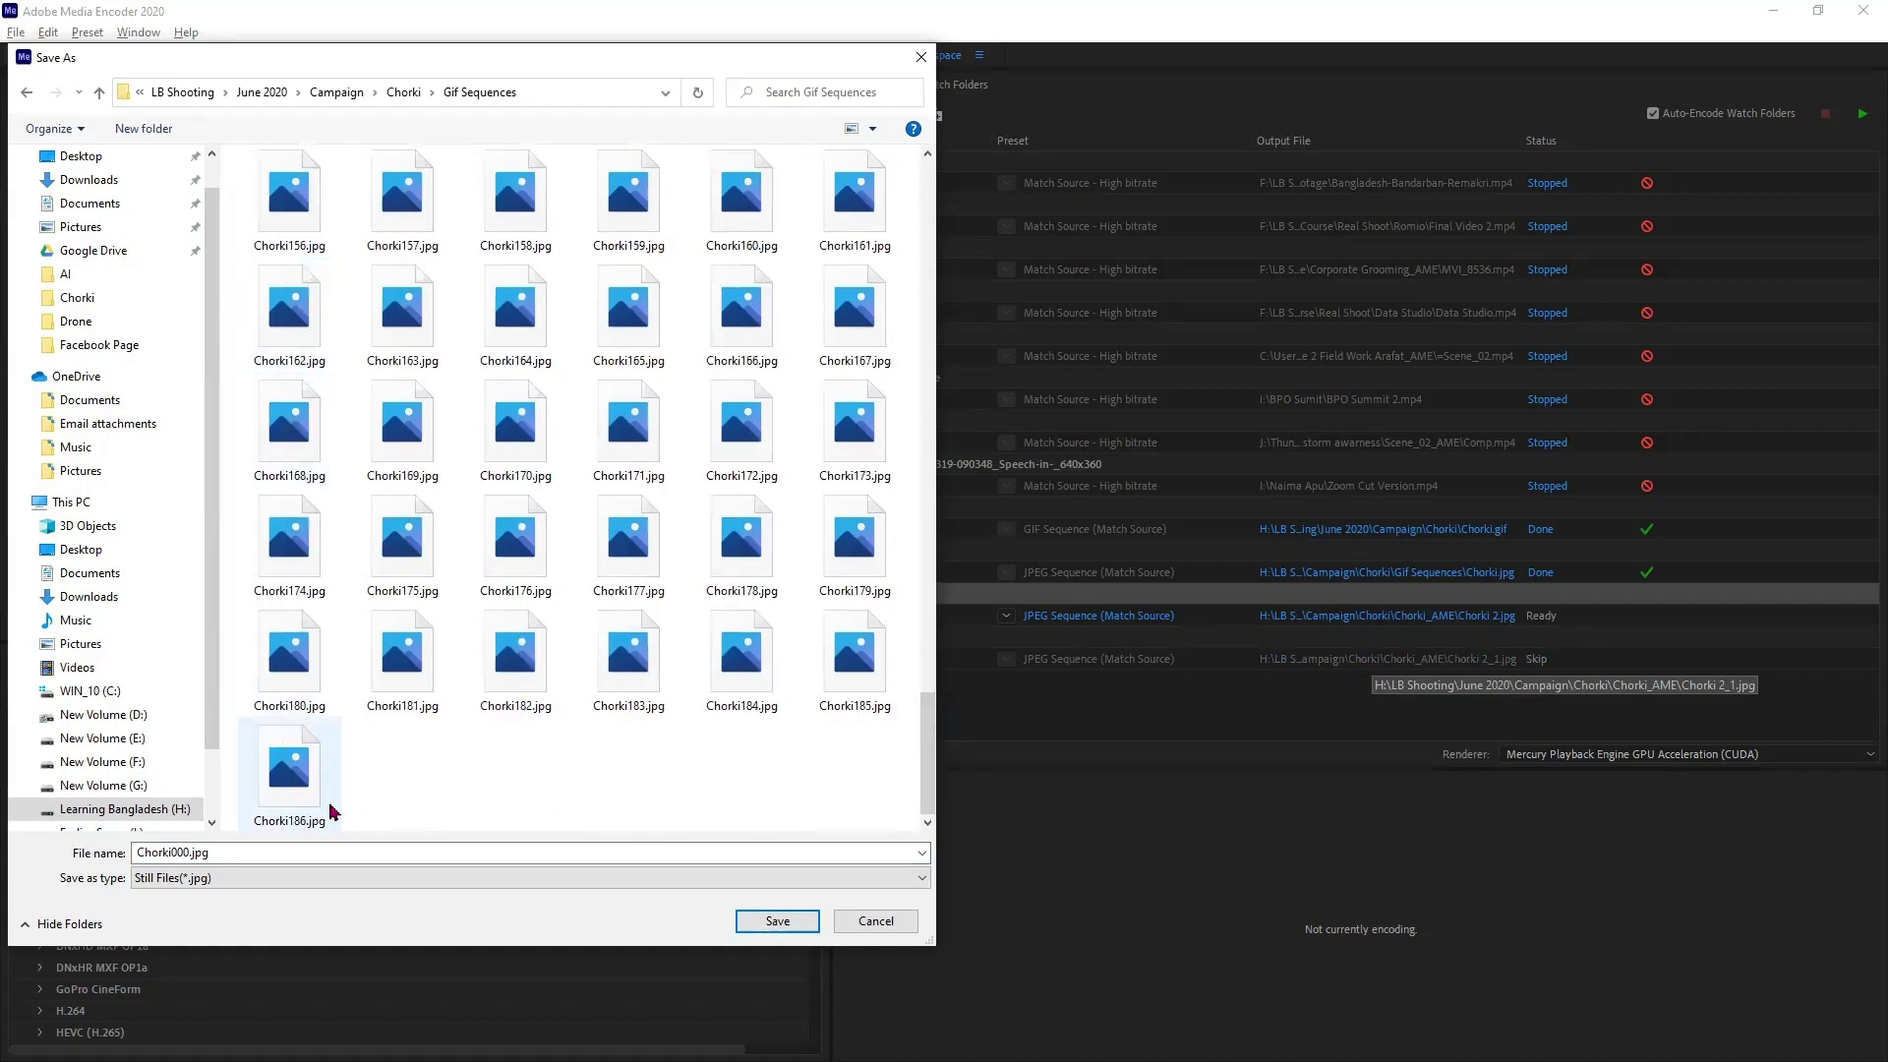
left_click(869, 921)
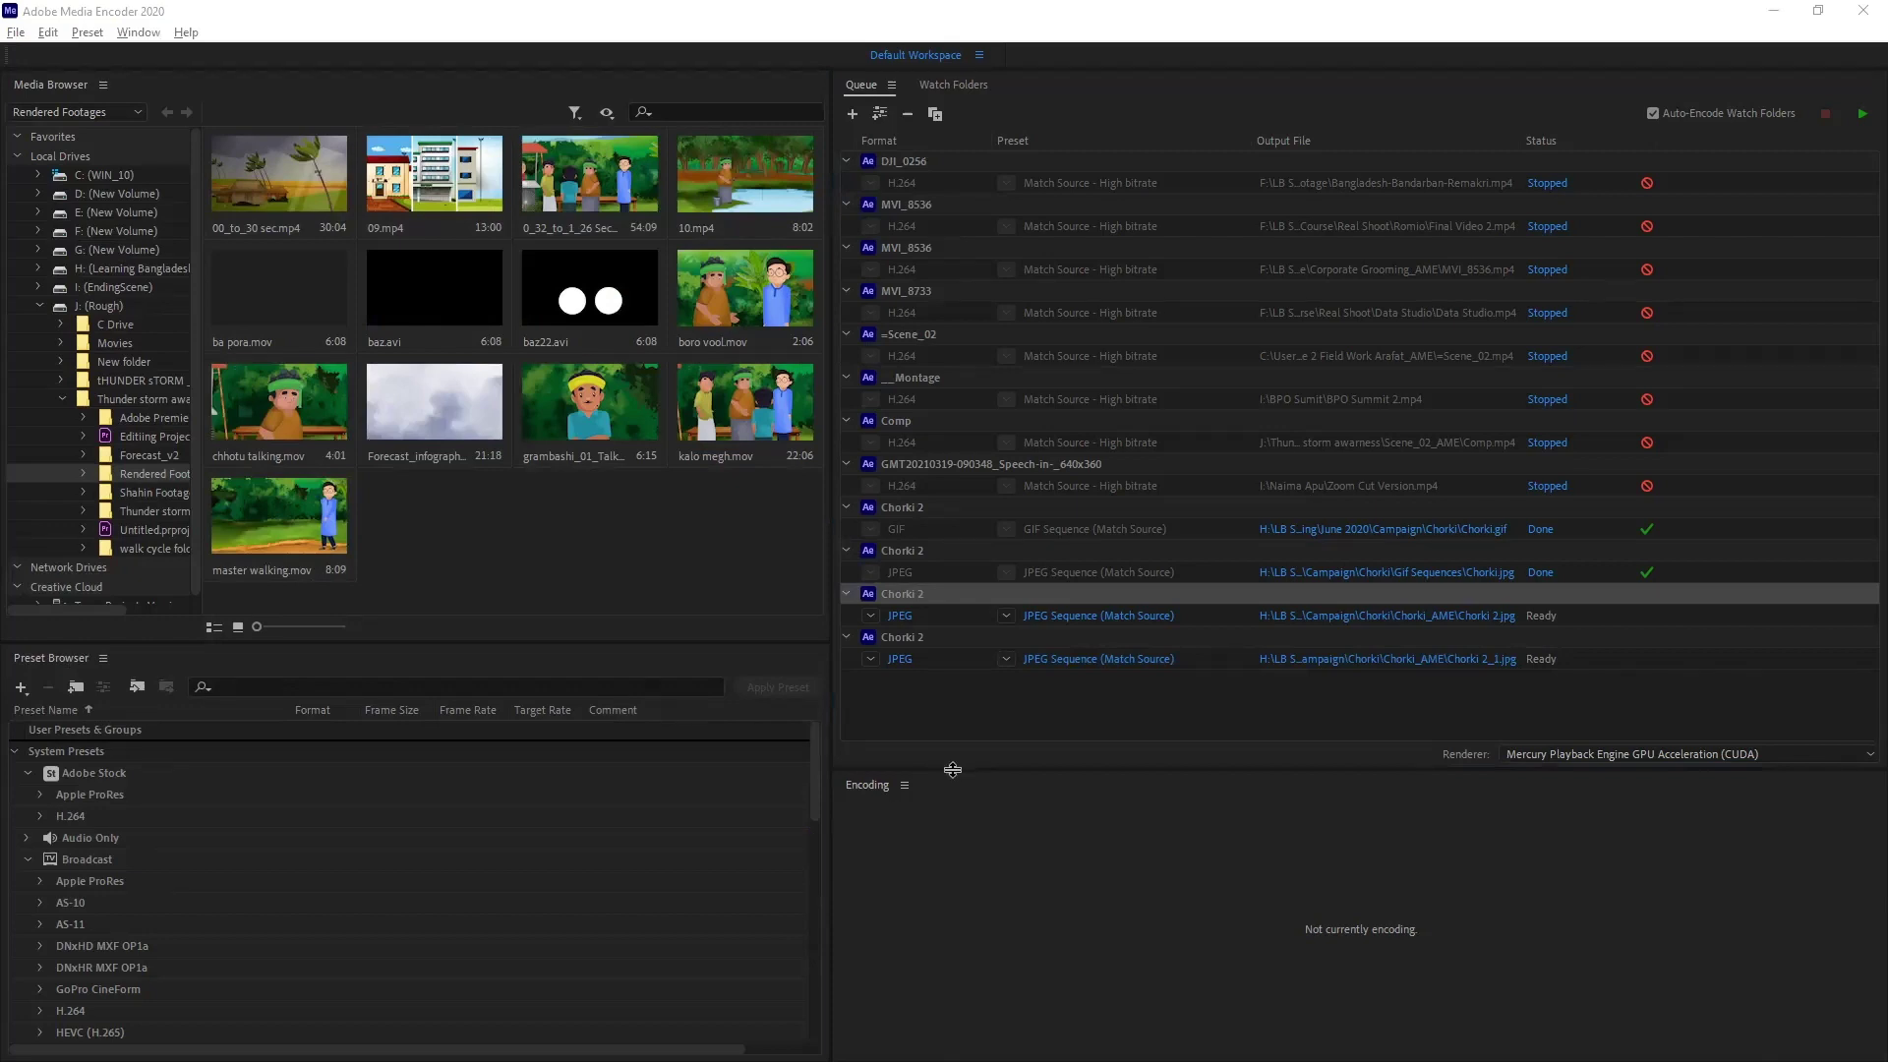
Switch to Photoshop's Untitled-1 document and look through the wheel animation's frames in the timeline
key("alt+Tab")
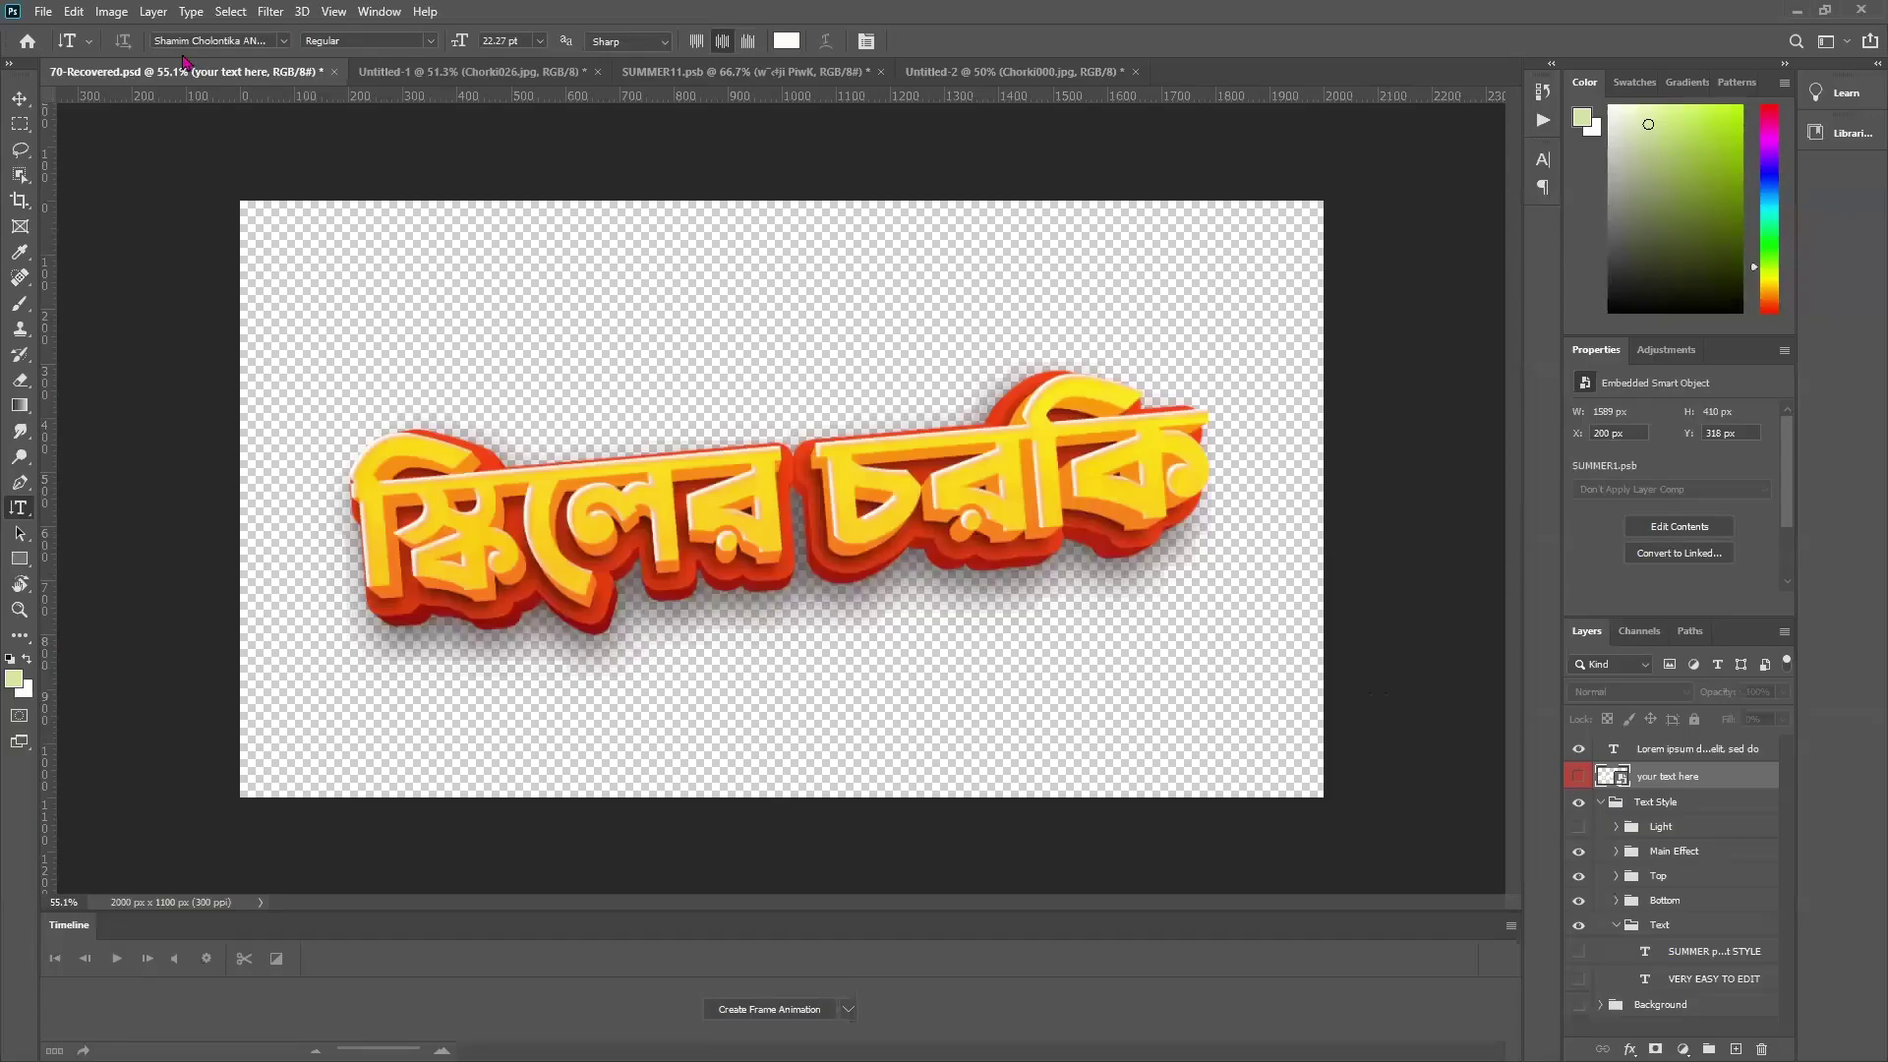
left_click(472, 72)
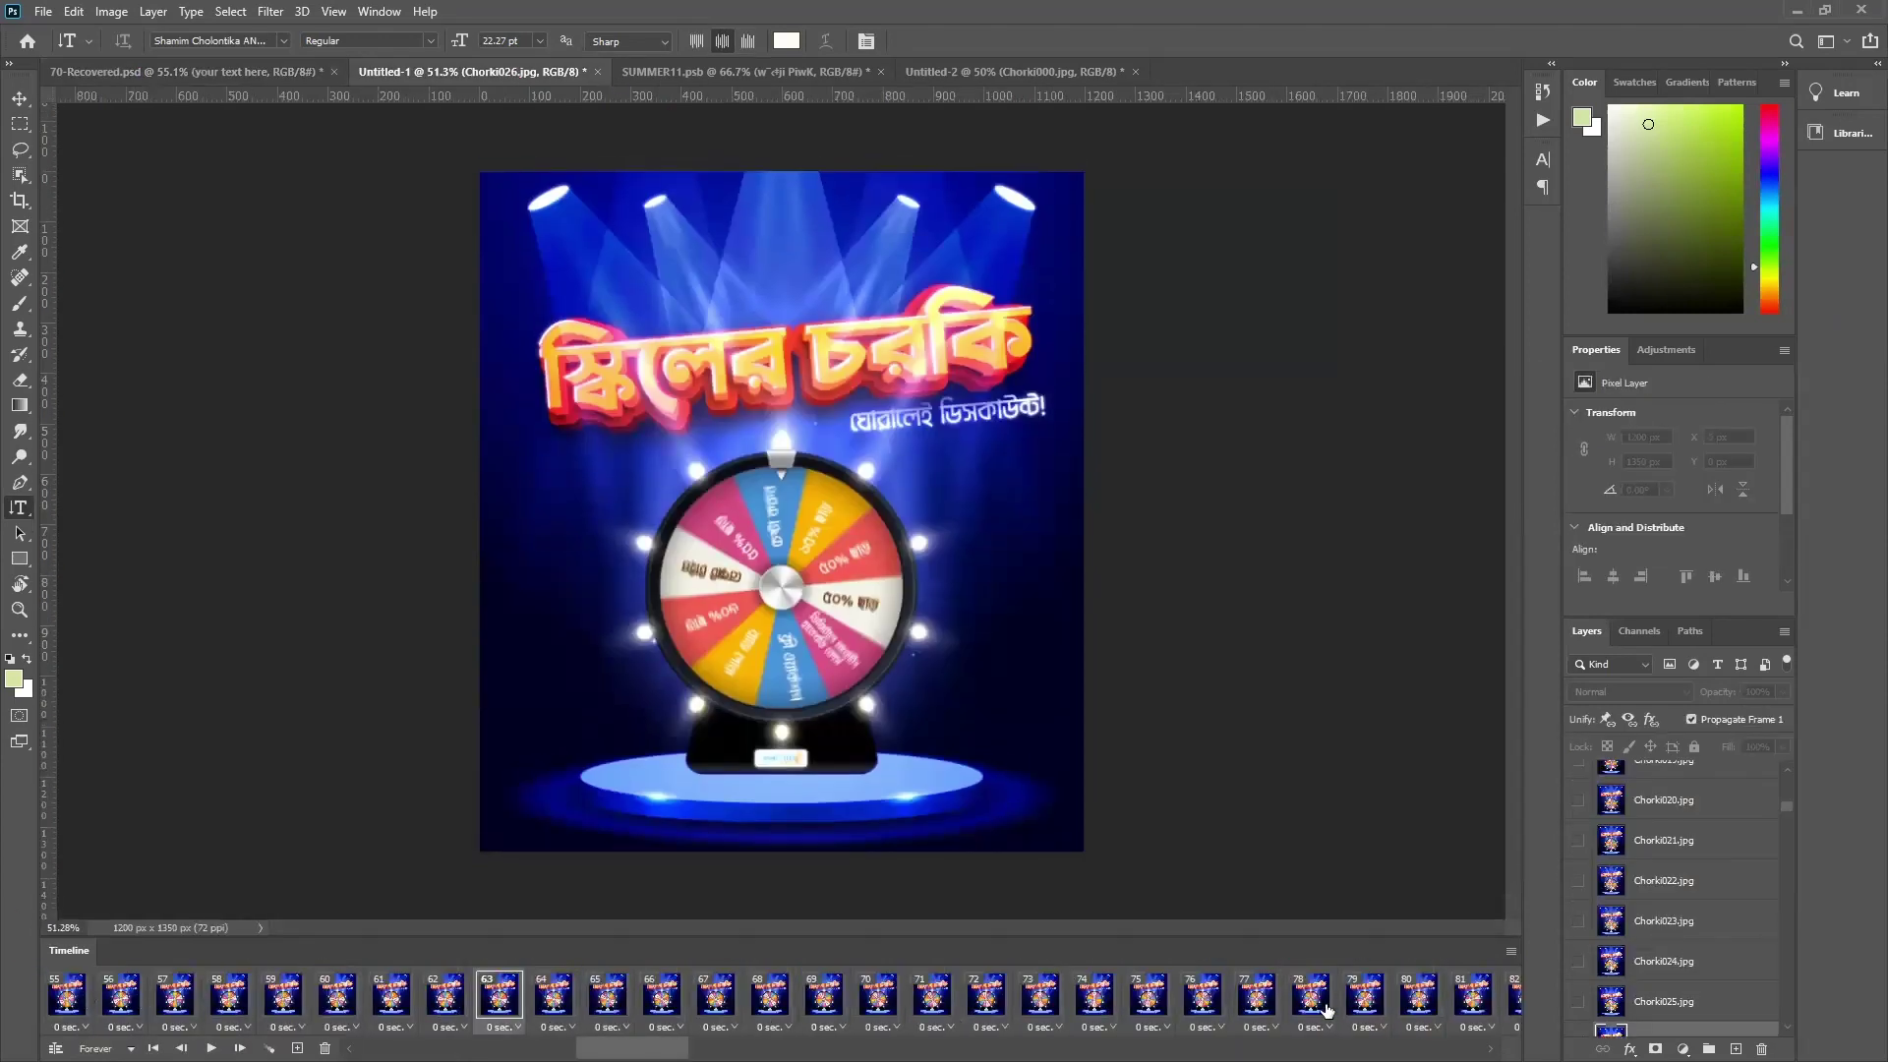
scroll(782, 998, "right", 10)
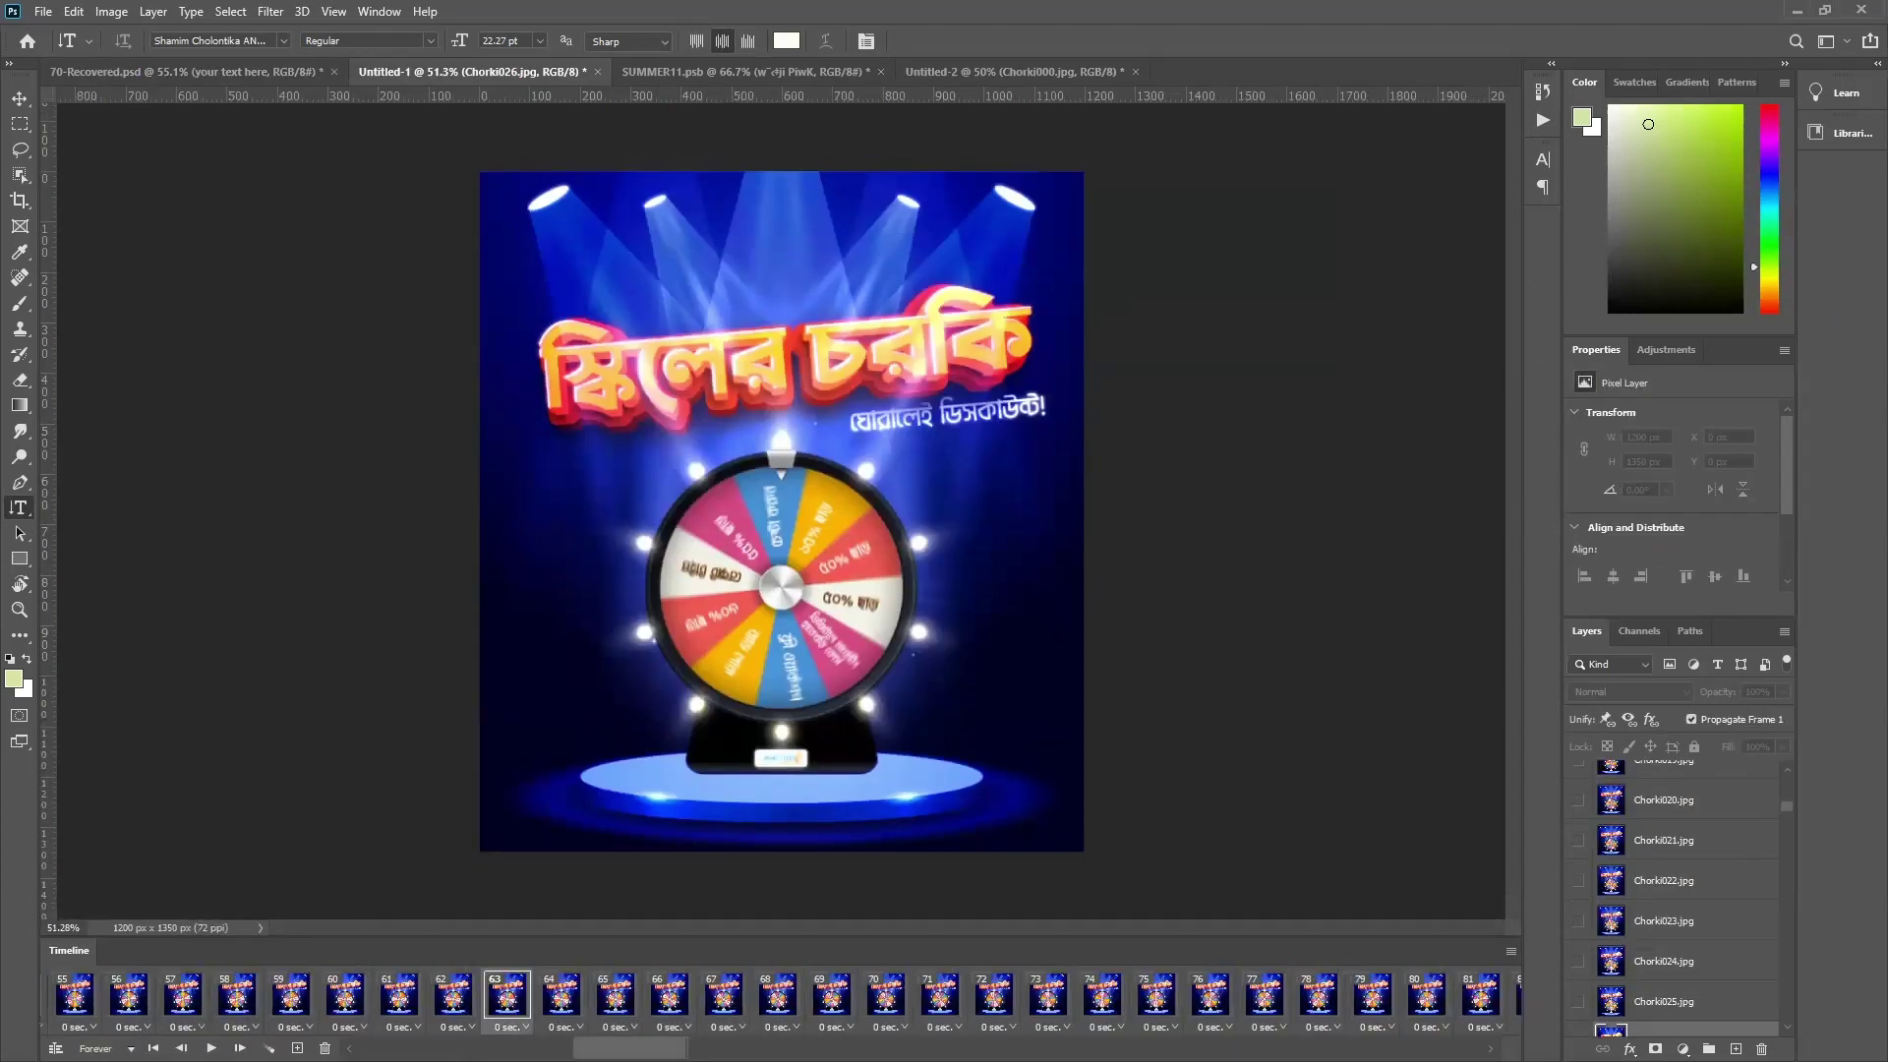
scroll(781, 998, "right", 3)
scroll(782, 998, "left", 5)
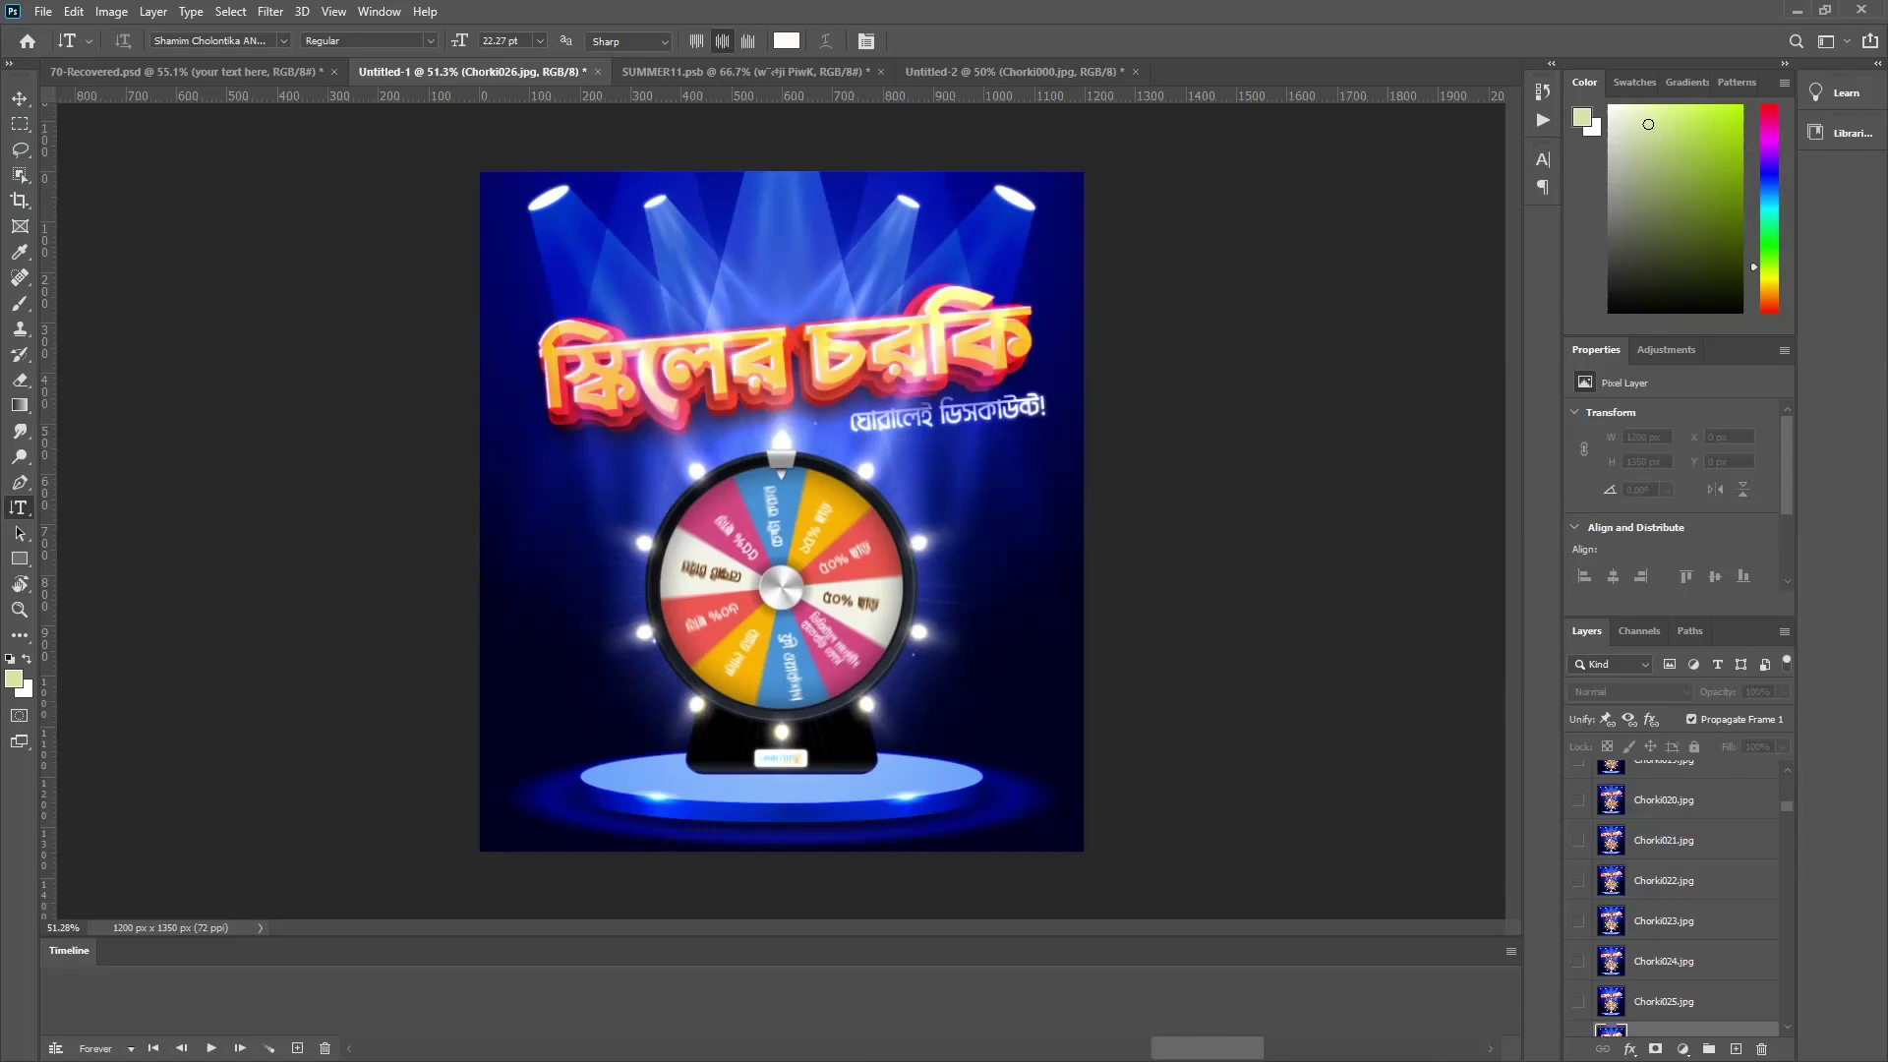
scroll(782, 998, "left", 10)
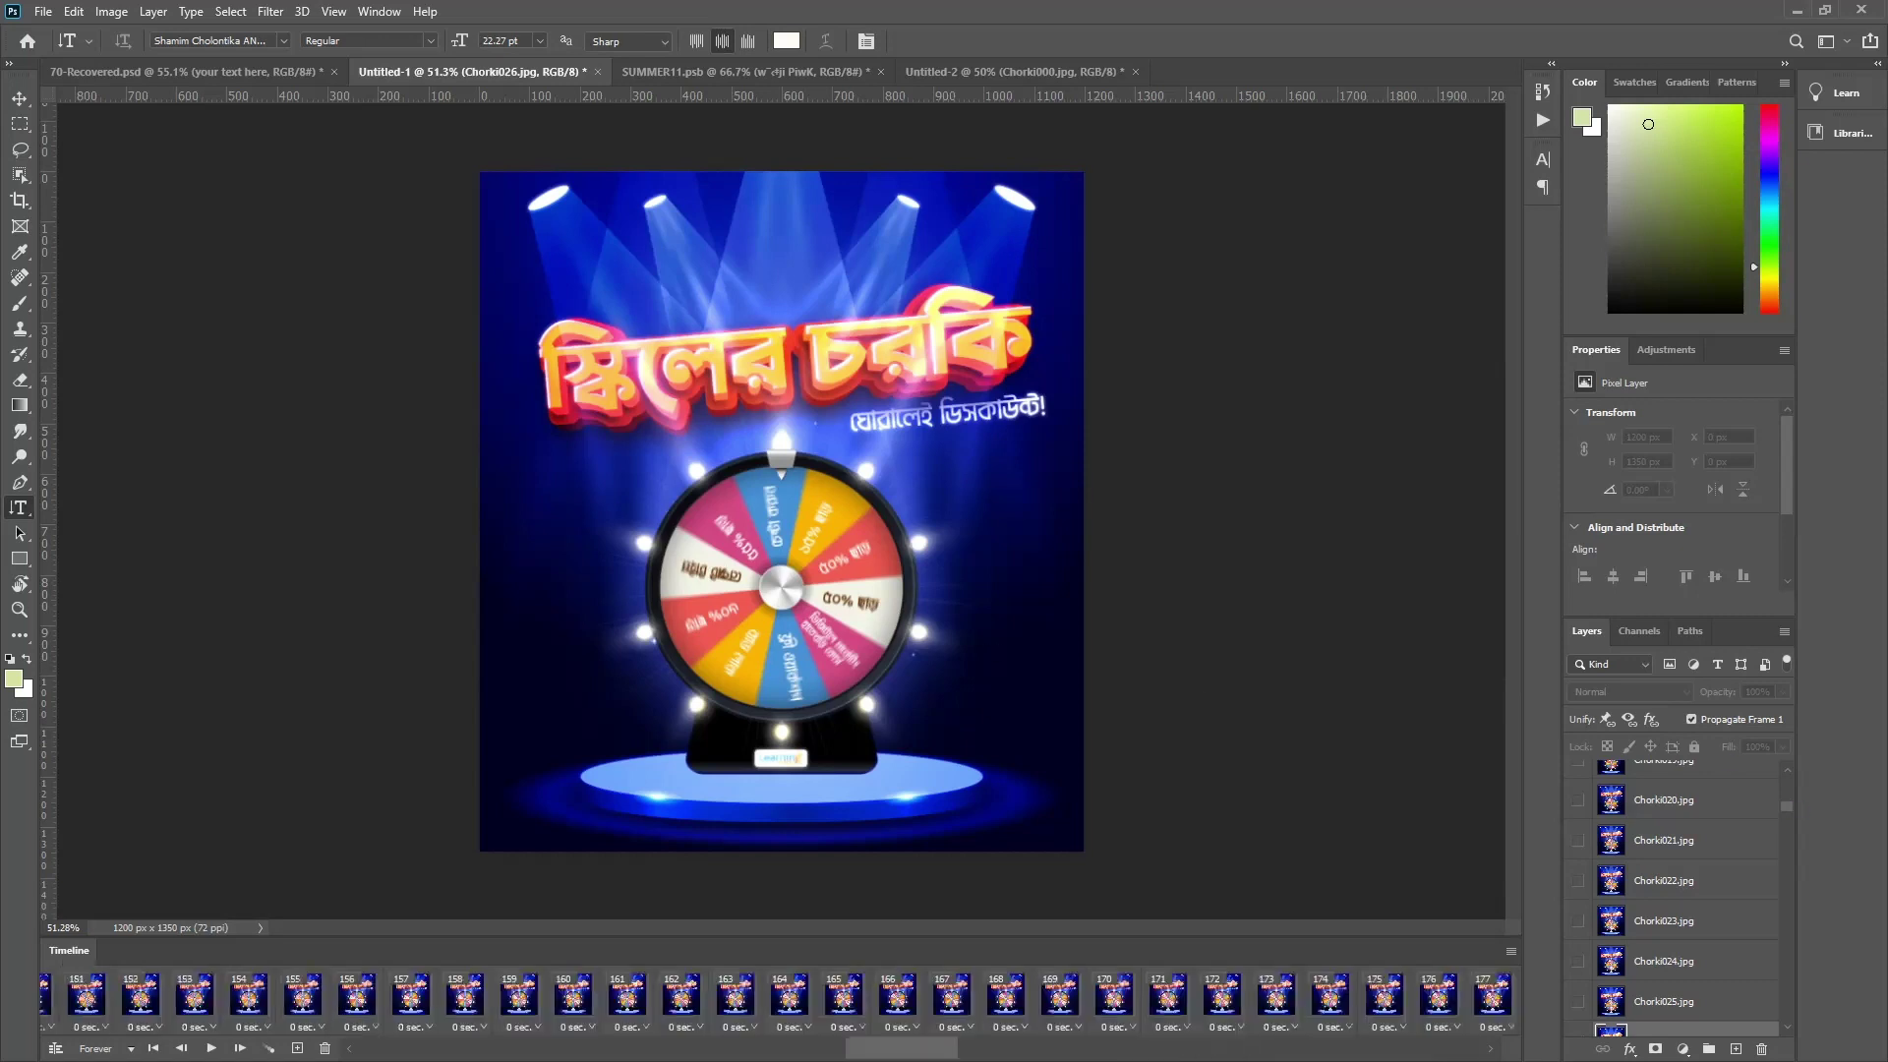
Start loading files into a stack, select all the Chorki JPEG frames in the Gif Sequences folder, and cancel the import
left_click(44, 12)
mouse_move(152, 491)
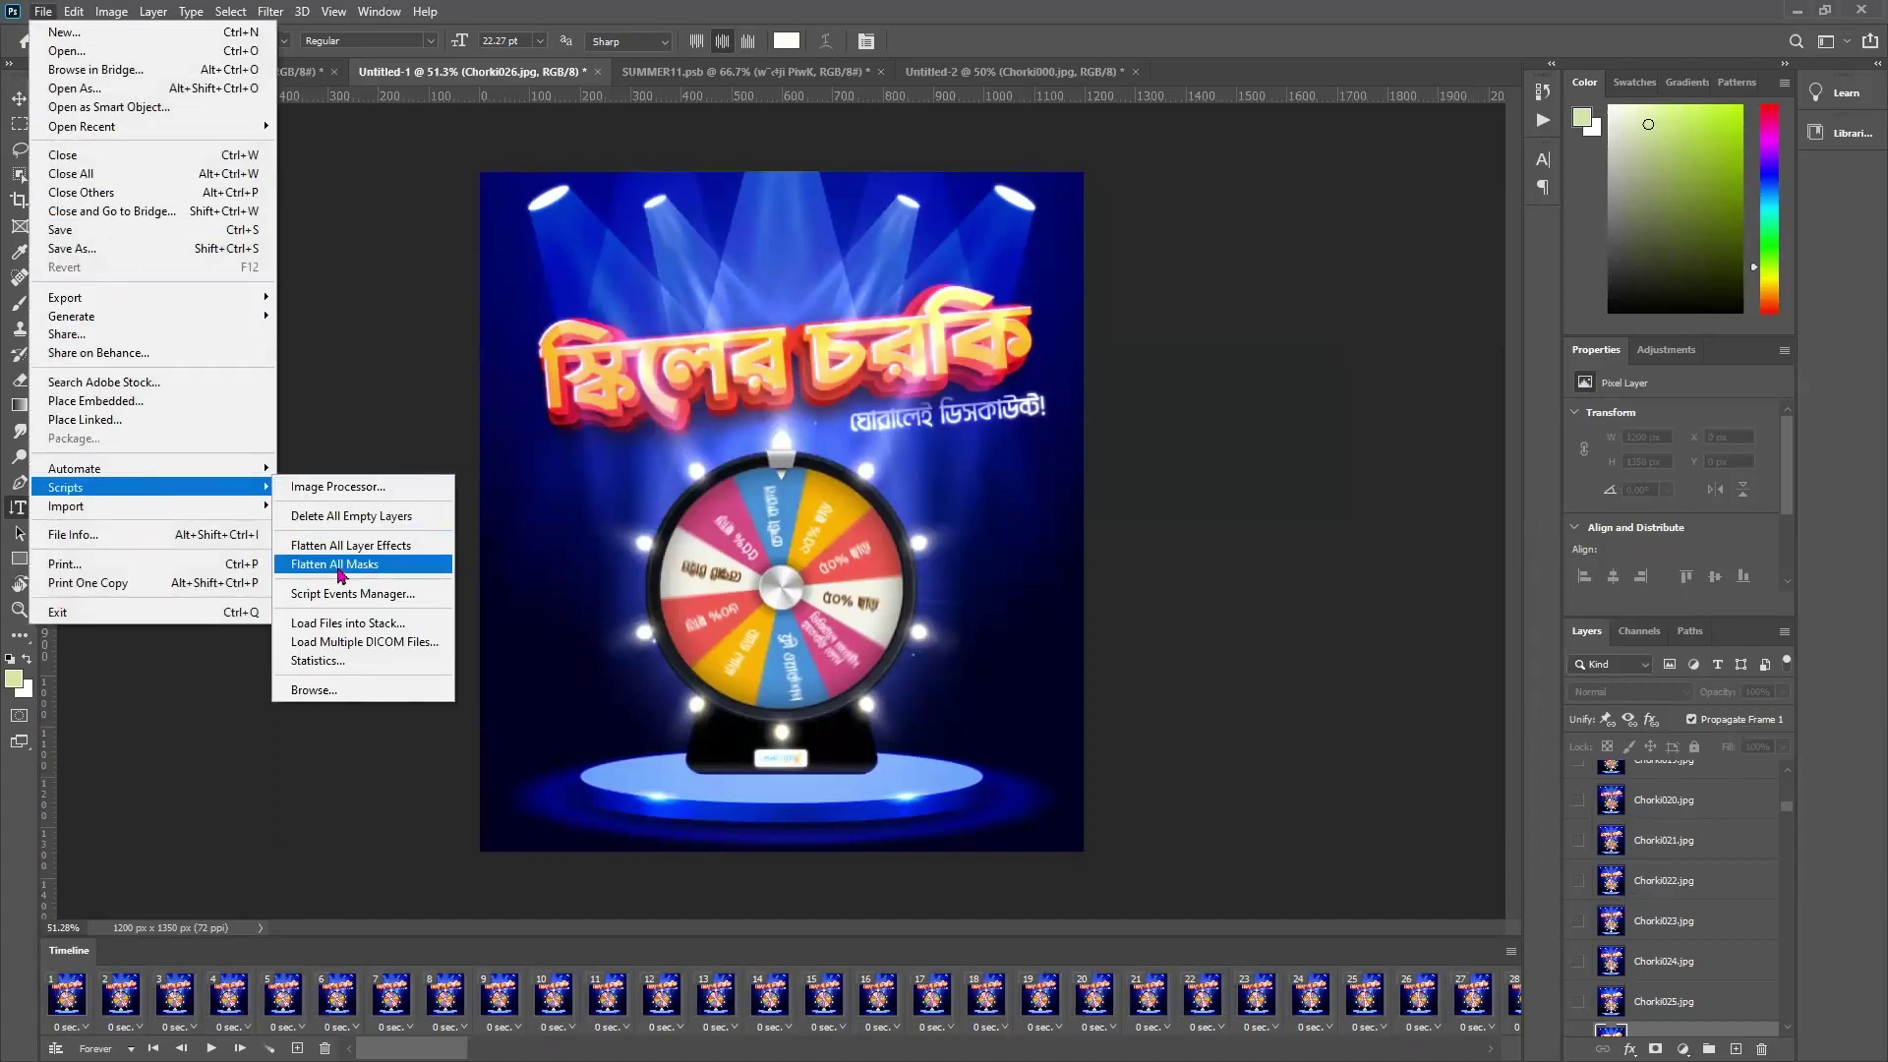
left_click(356, 625)
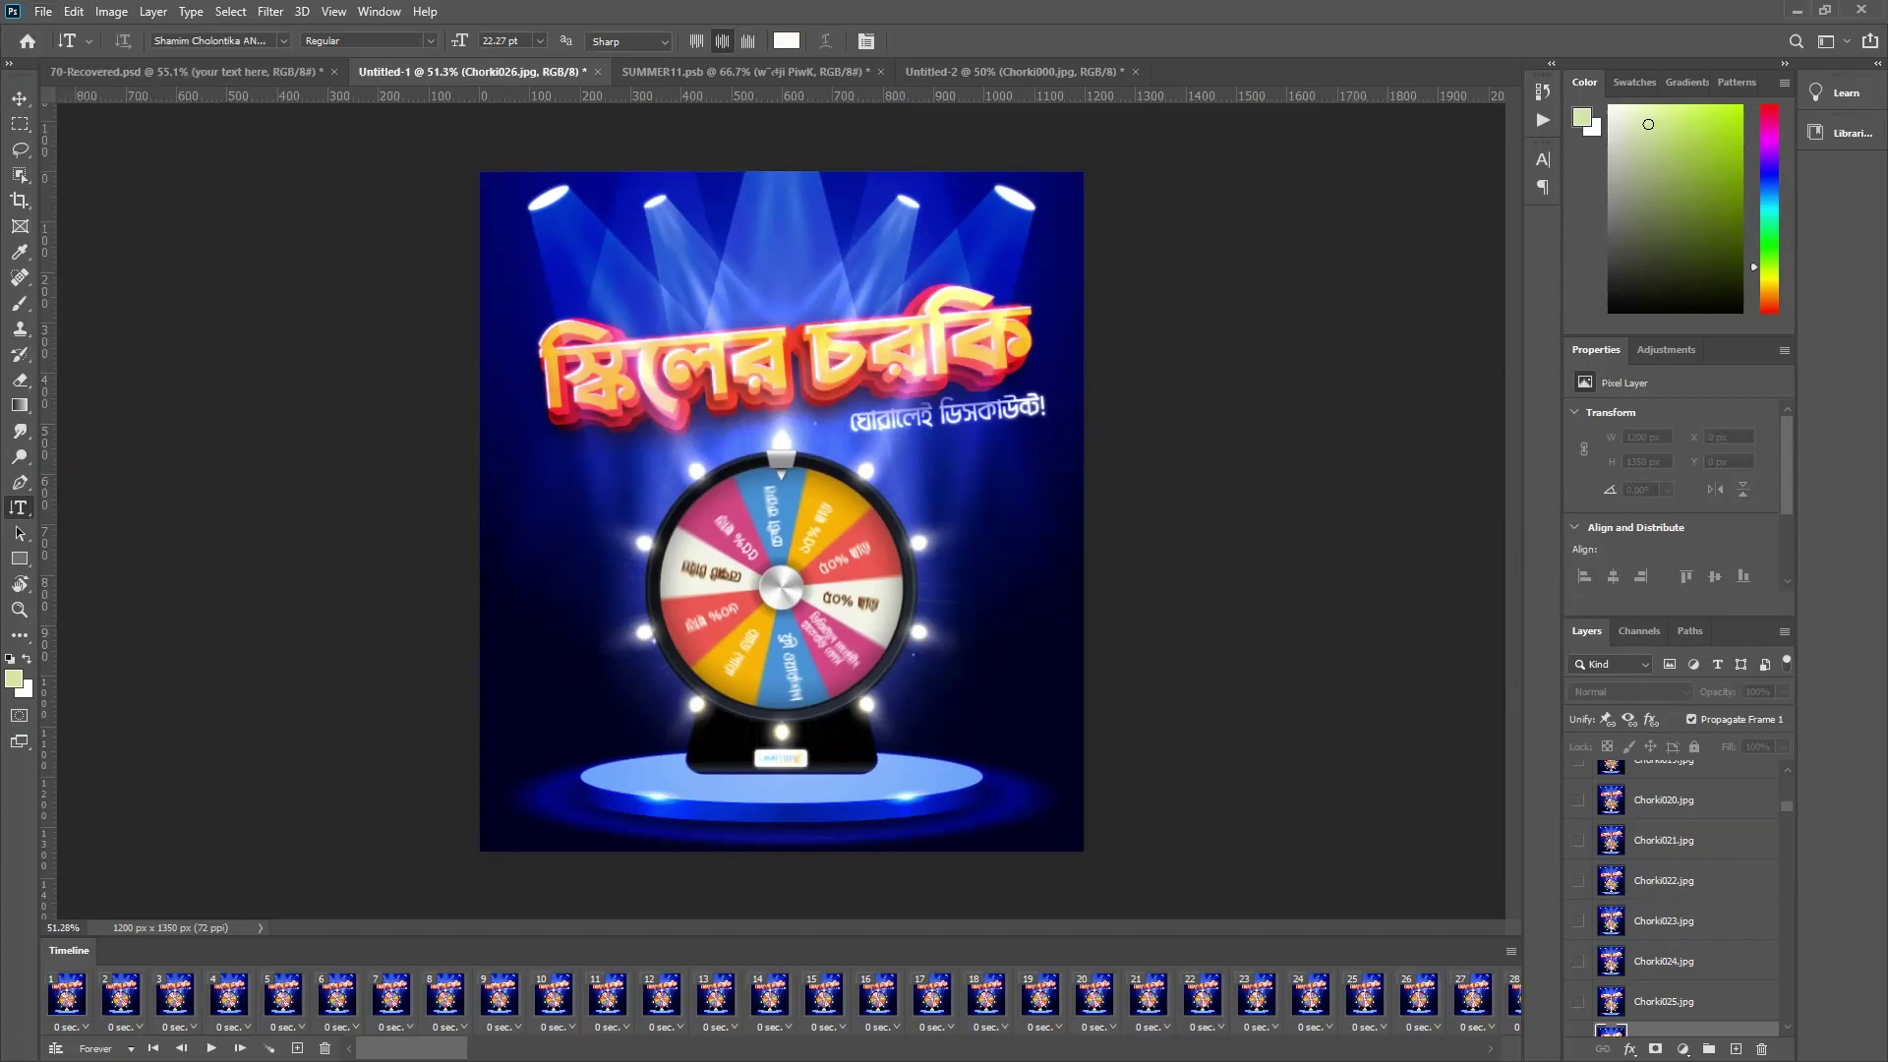
left_click(750, 595)
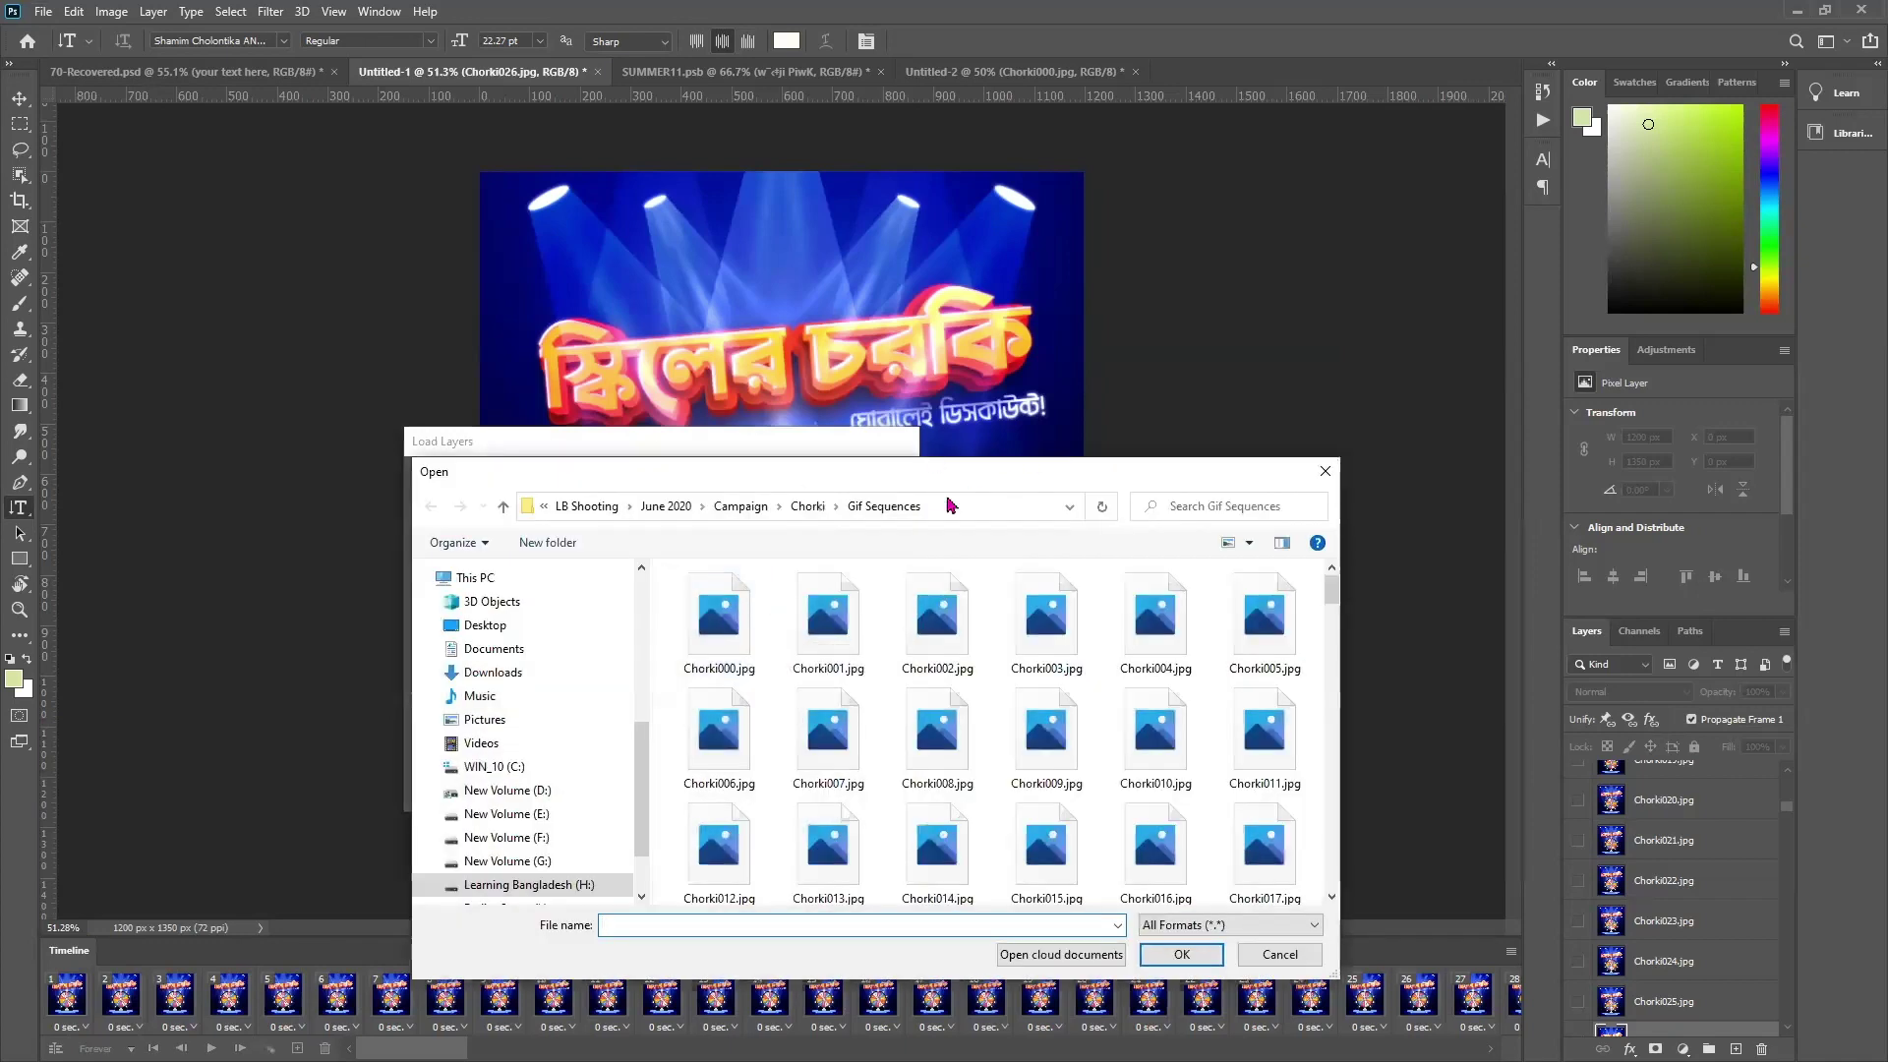
left_click(737, 609)
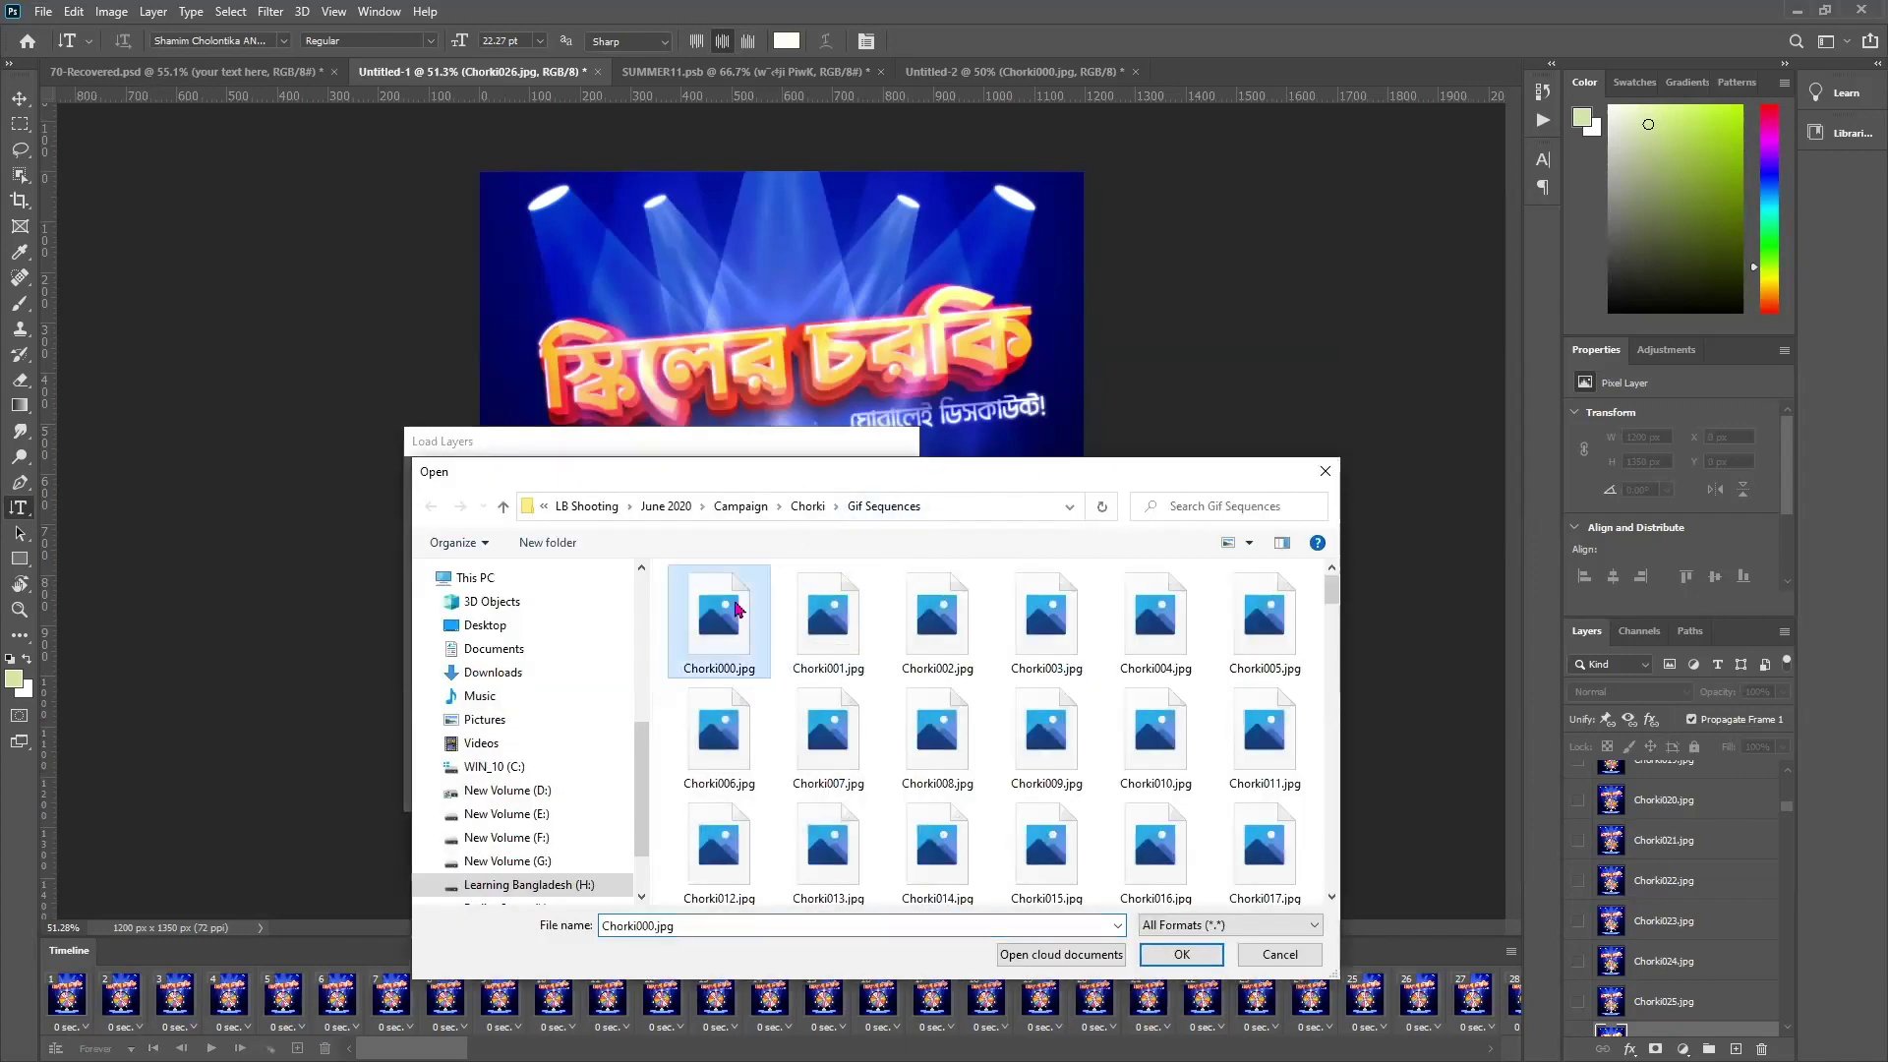
key("ctrl+a")
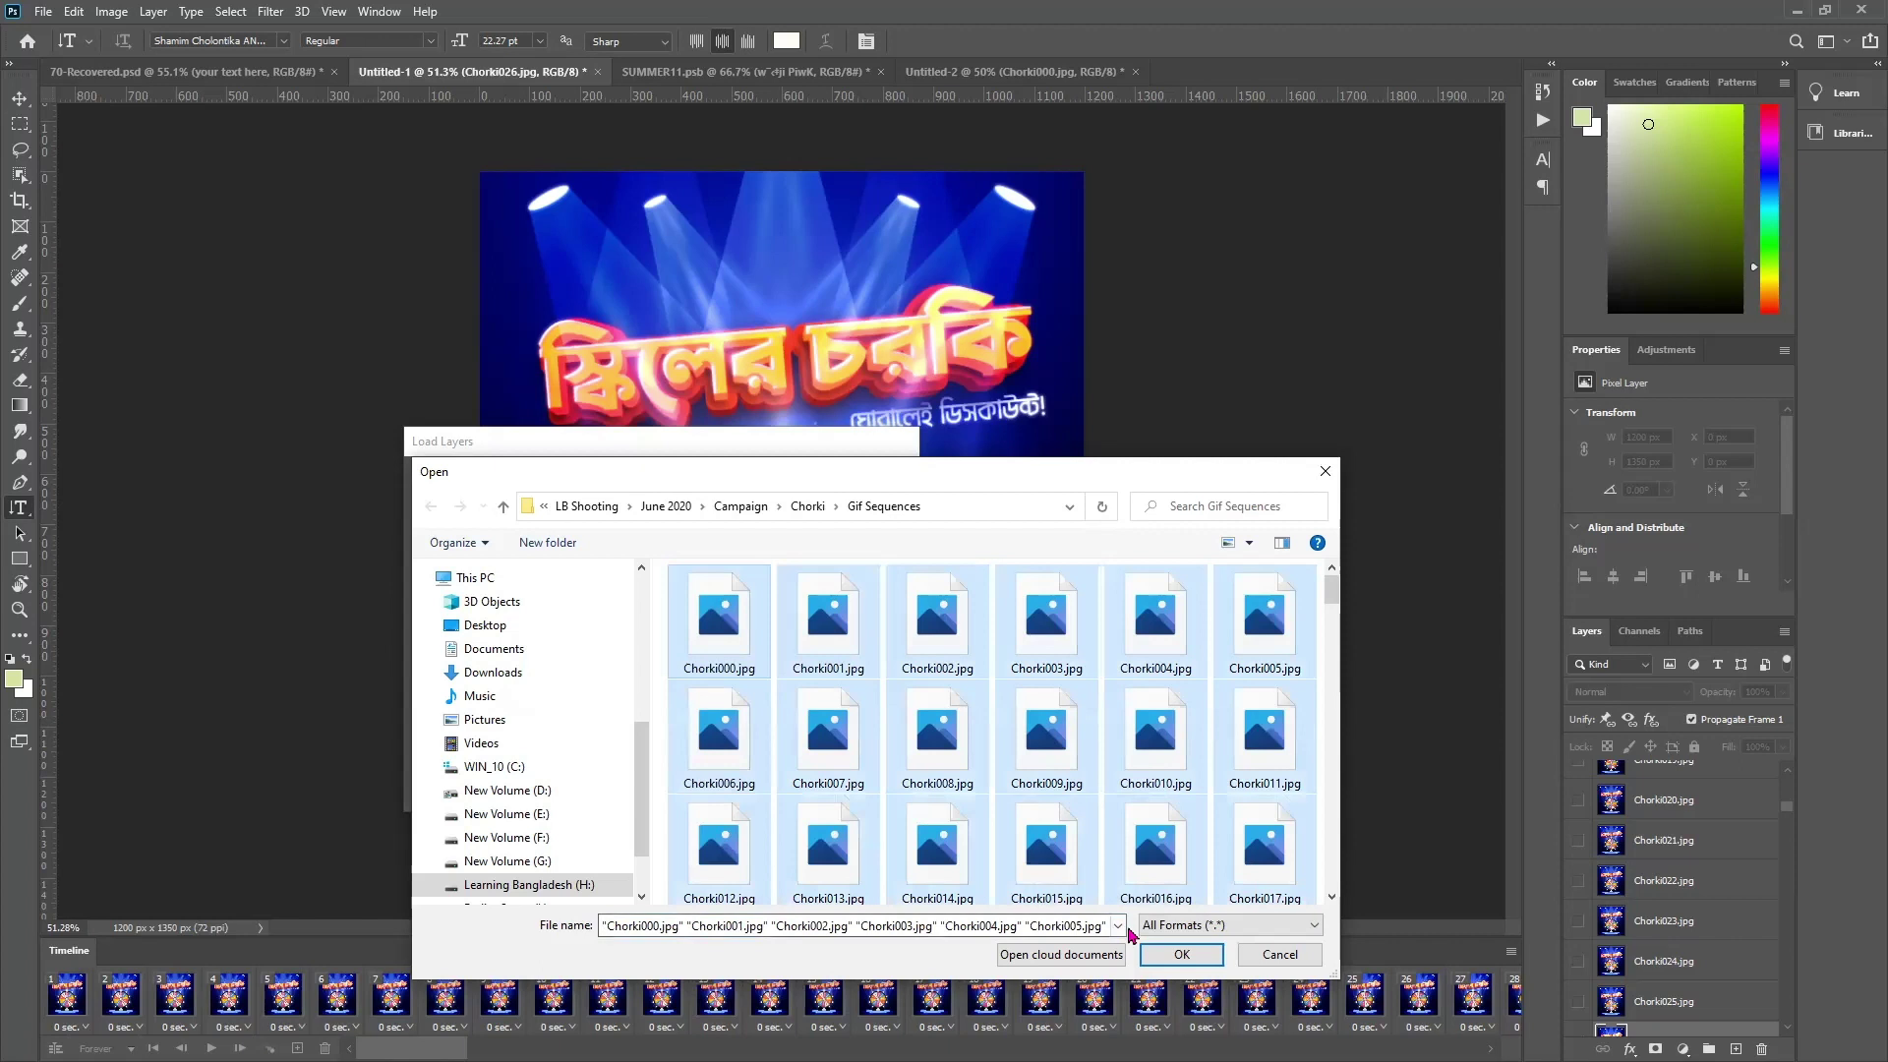
left_click(1308, 961)
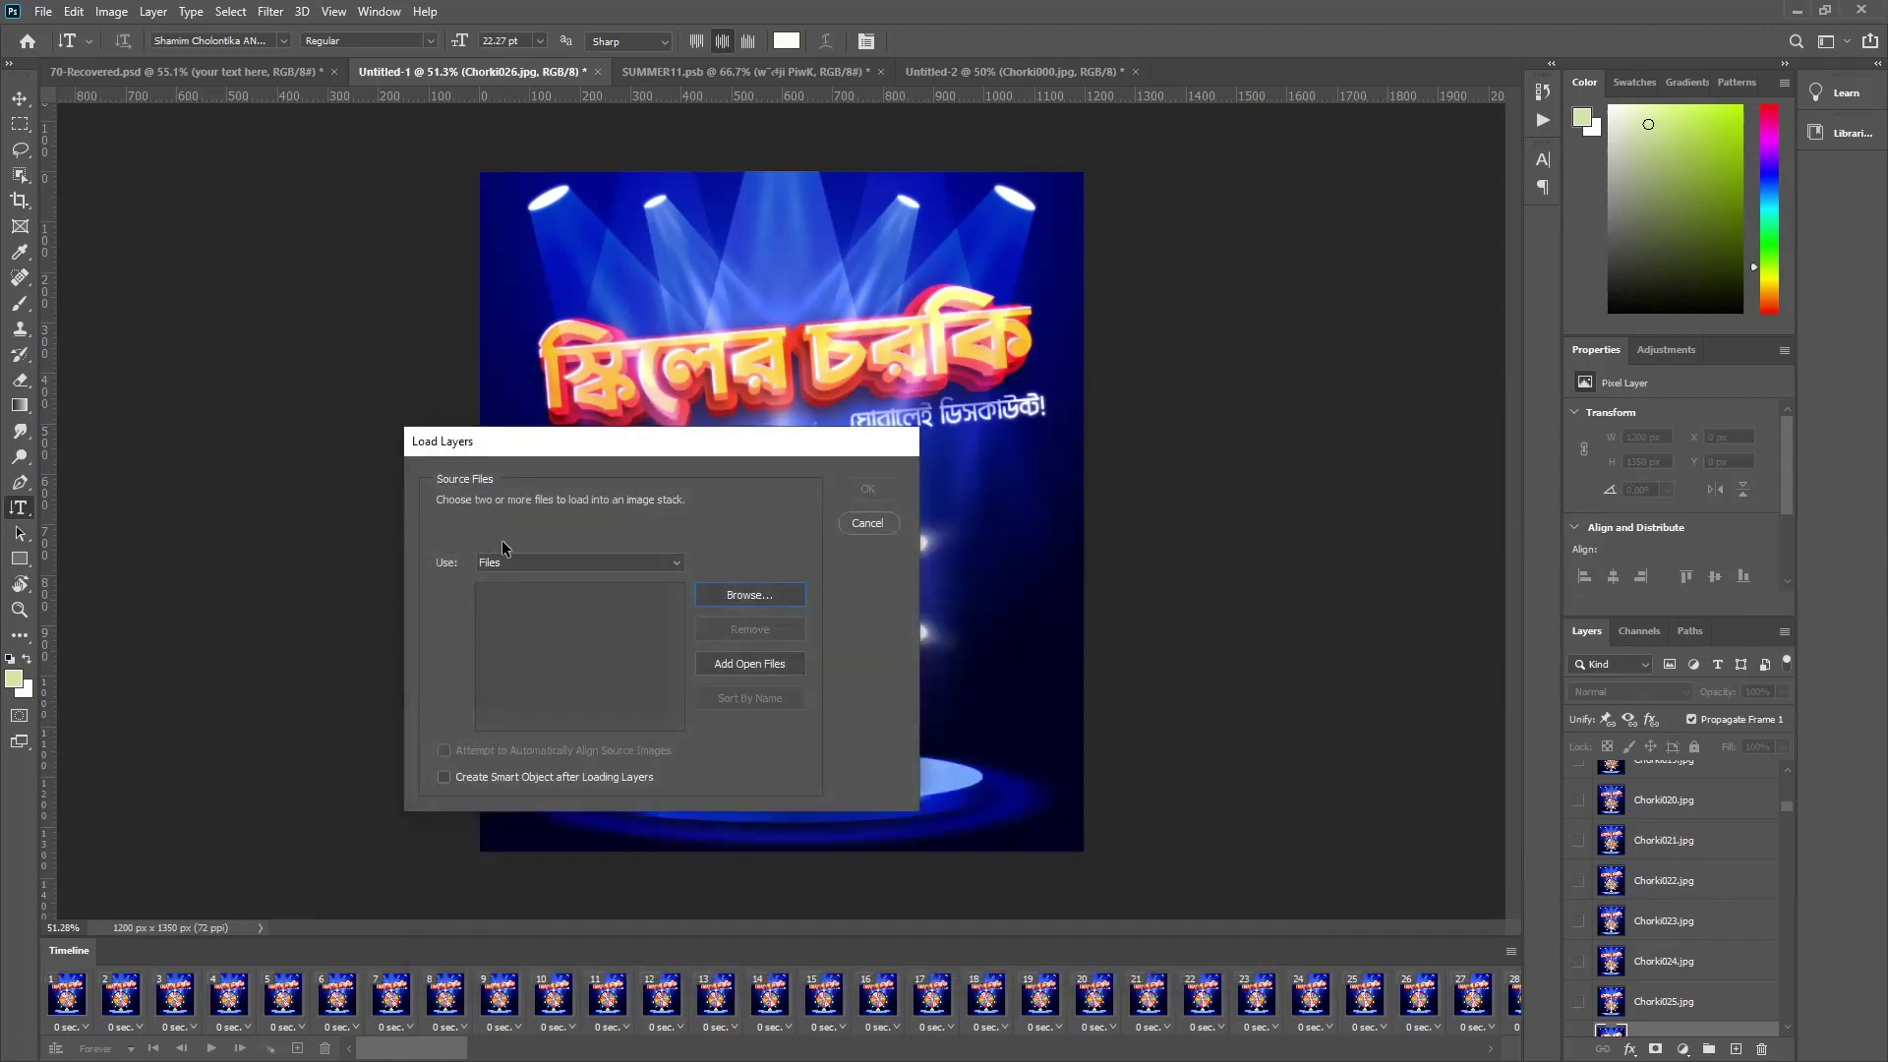
left_click(868, 531)
Switch to the Untitled-2 document, look through its Chorki frame layers, and hide and show the Timeline again
left_click(1013, 72)
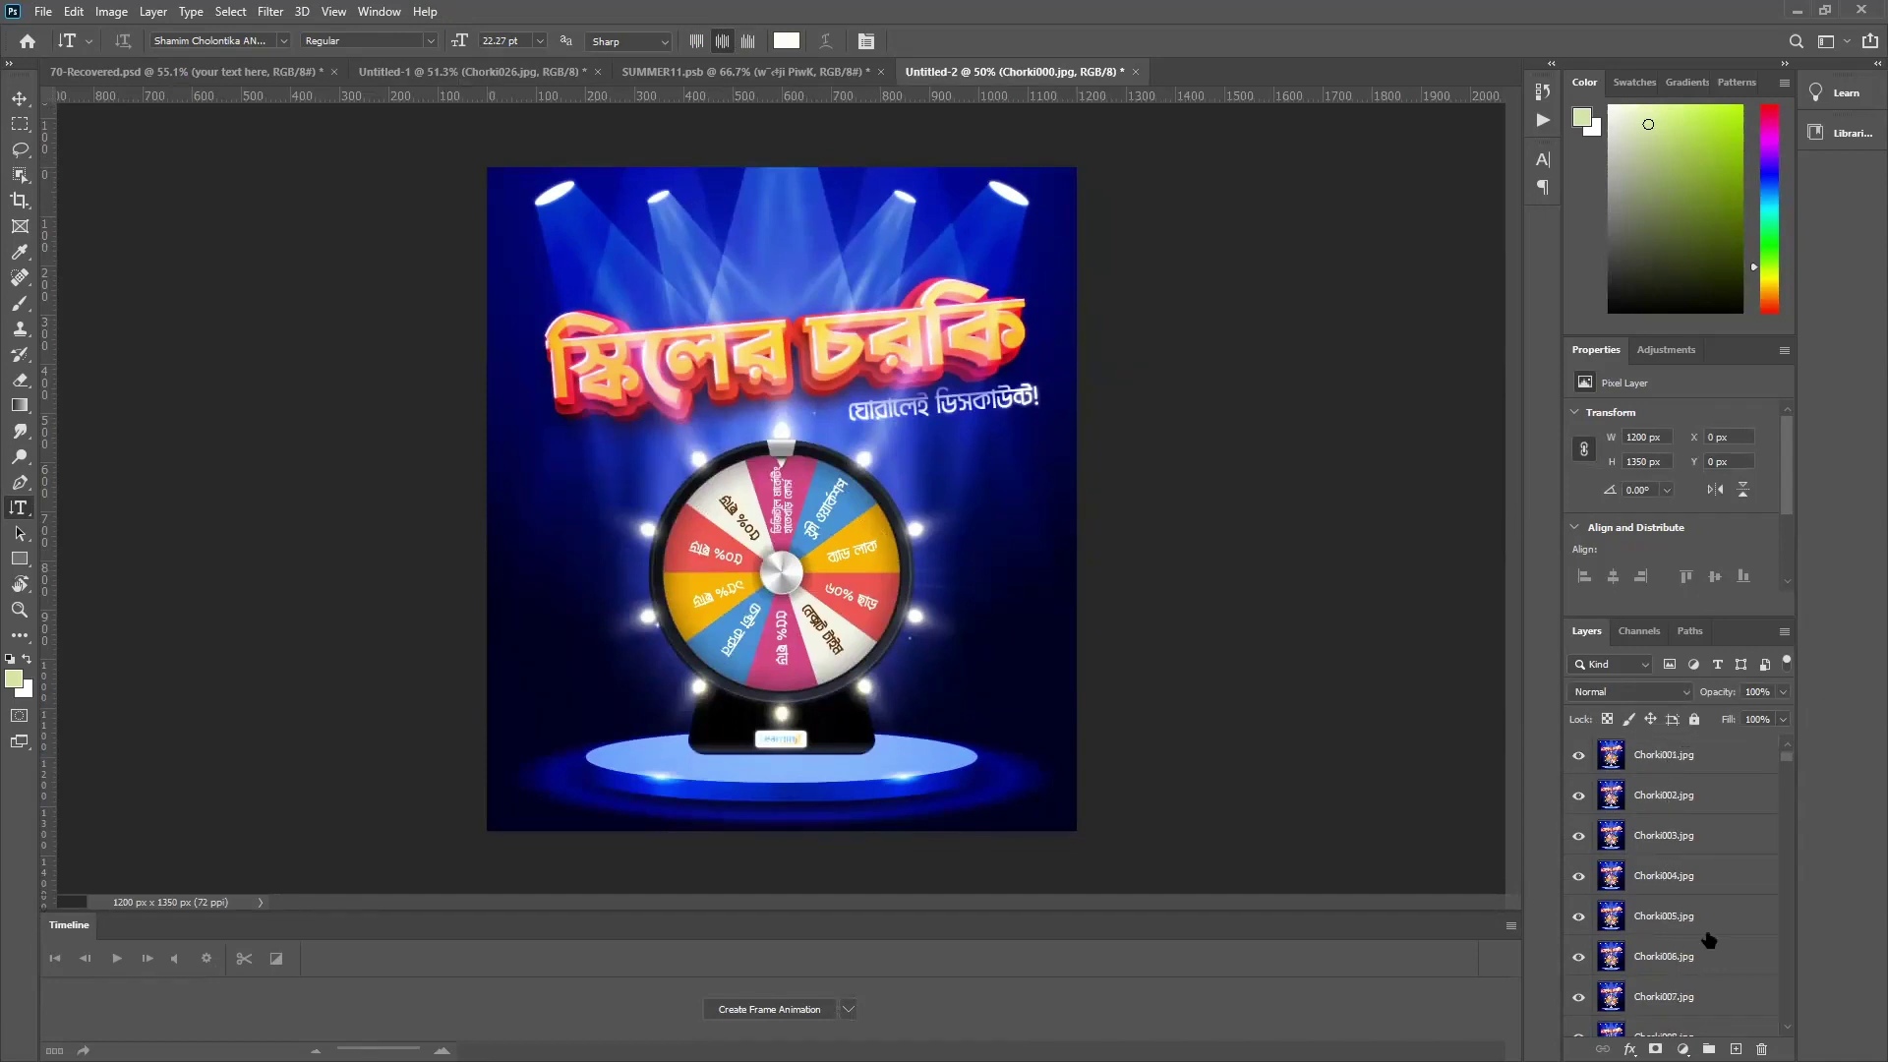
left_click_drag(1787, 762, 1642, 717)
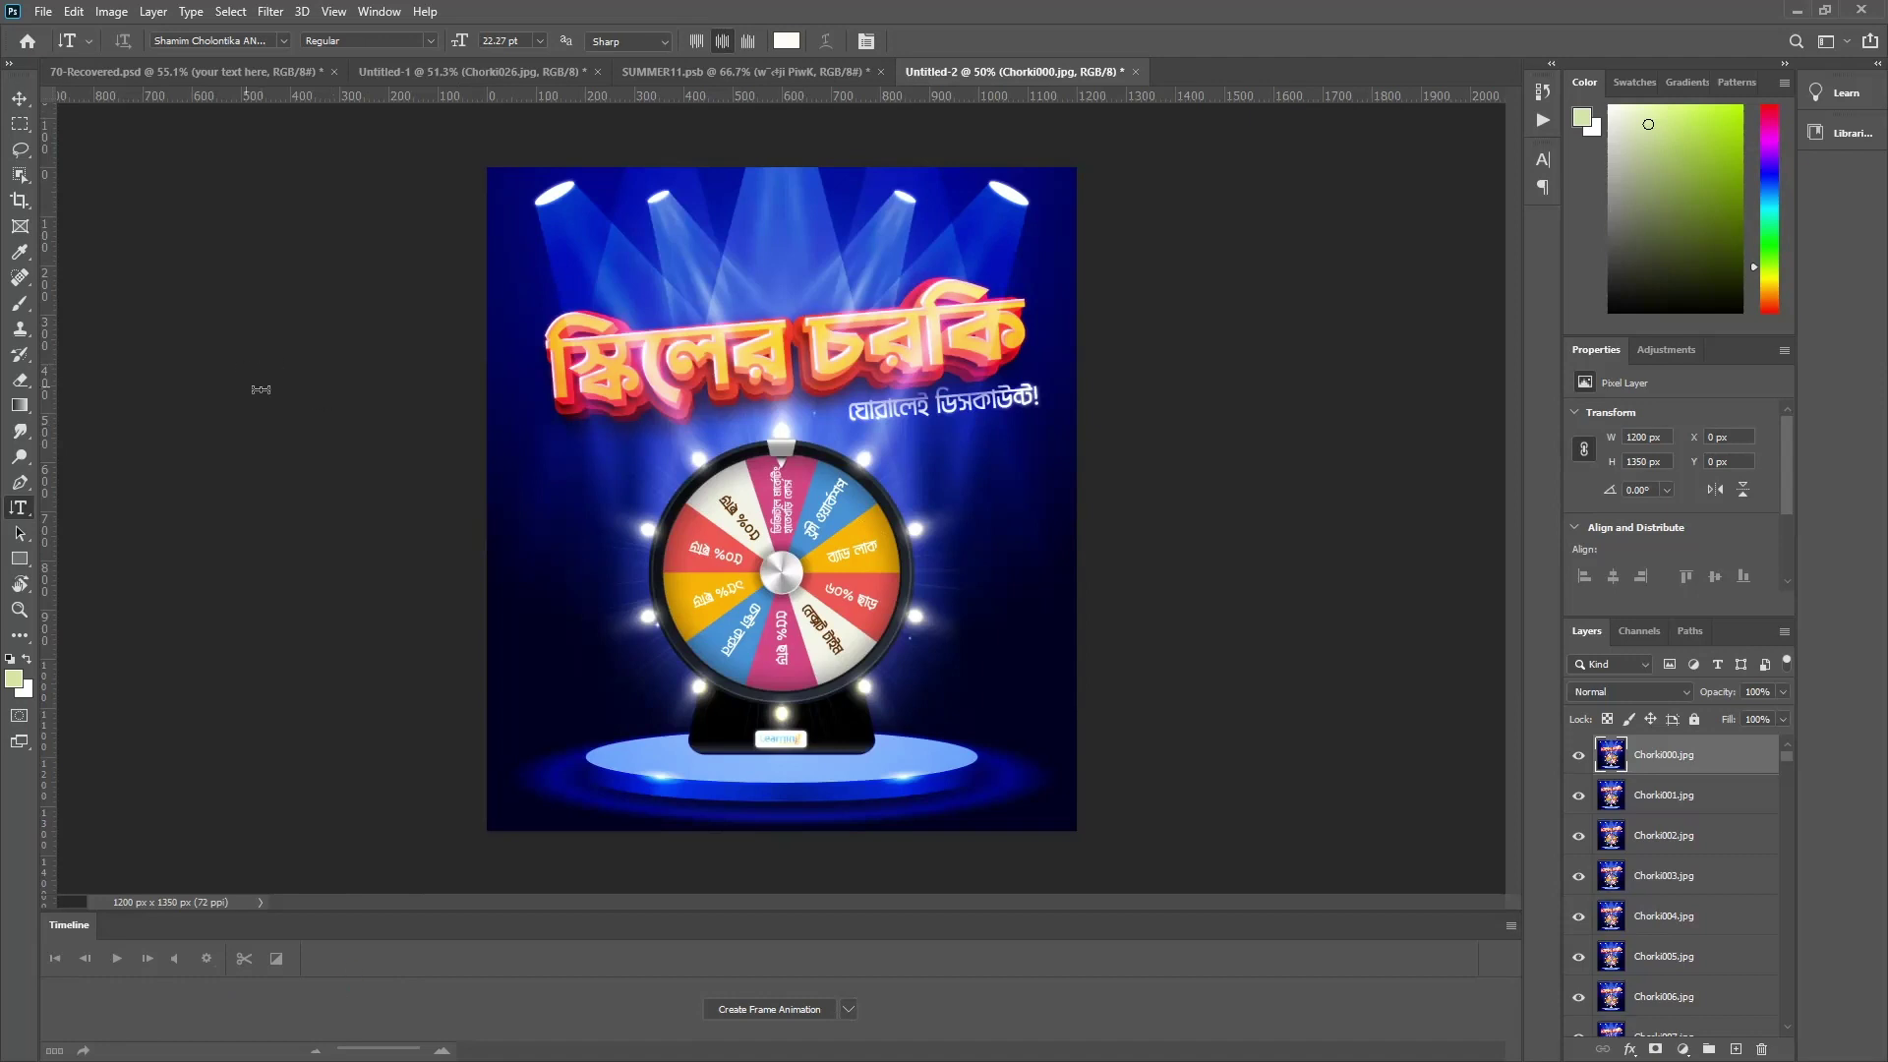
left_click(379, 11)
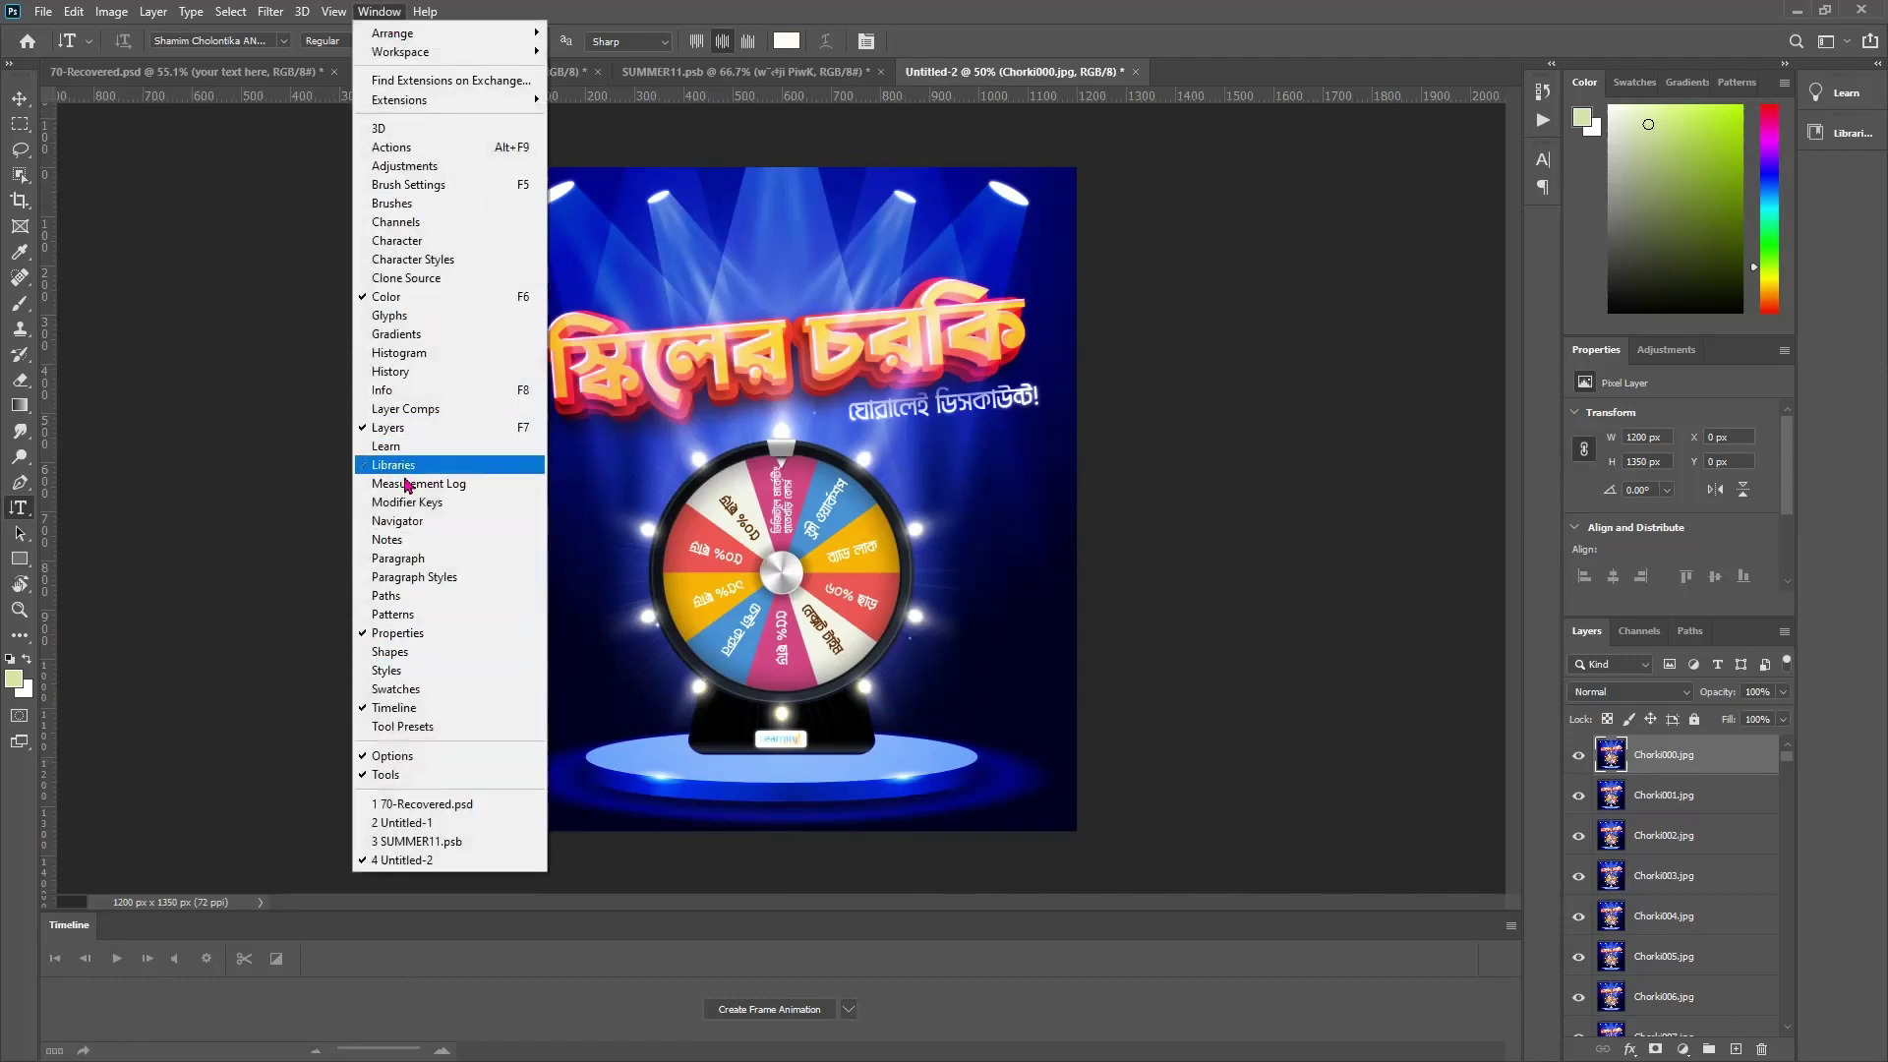
left_click(403, 708)
left_click(388, 12)
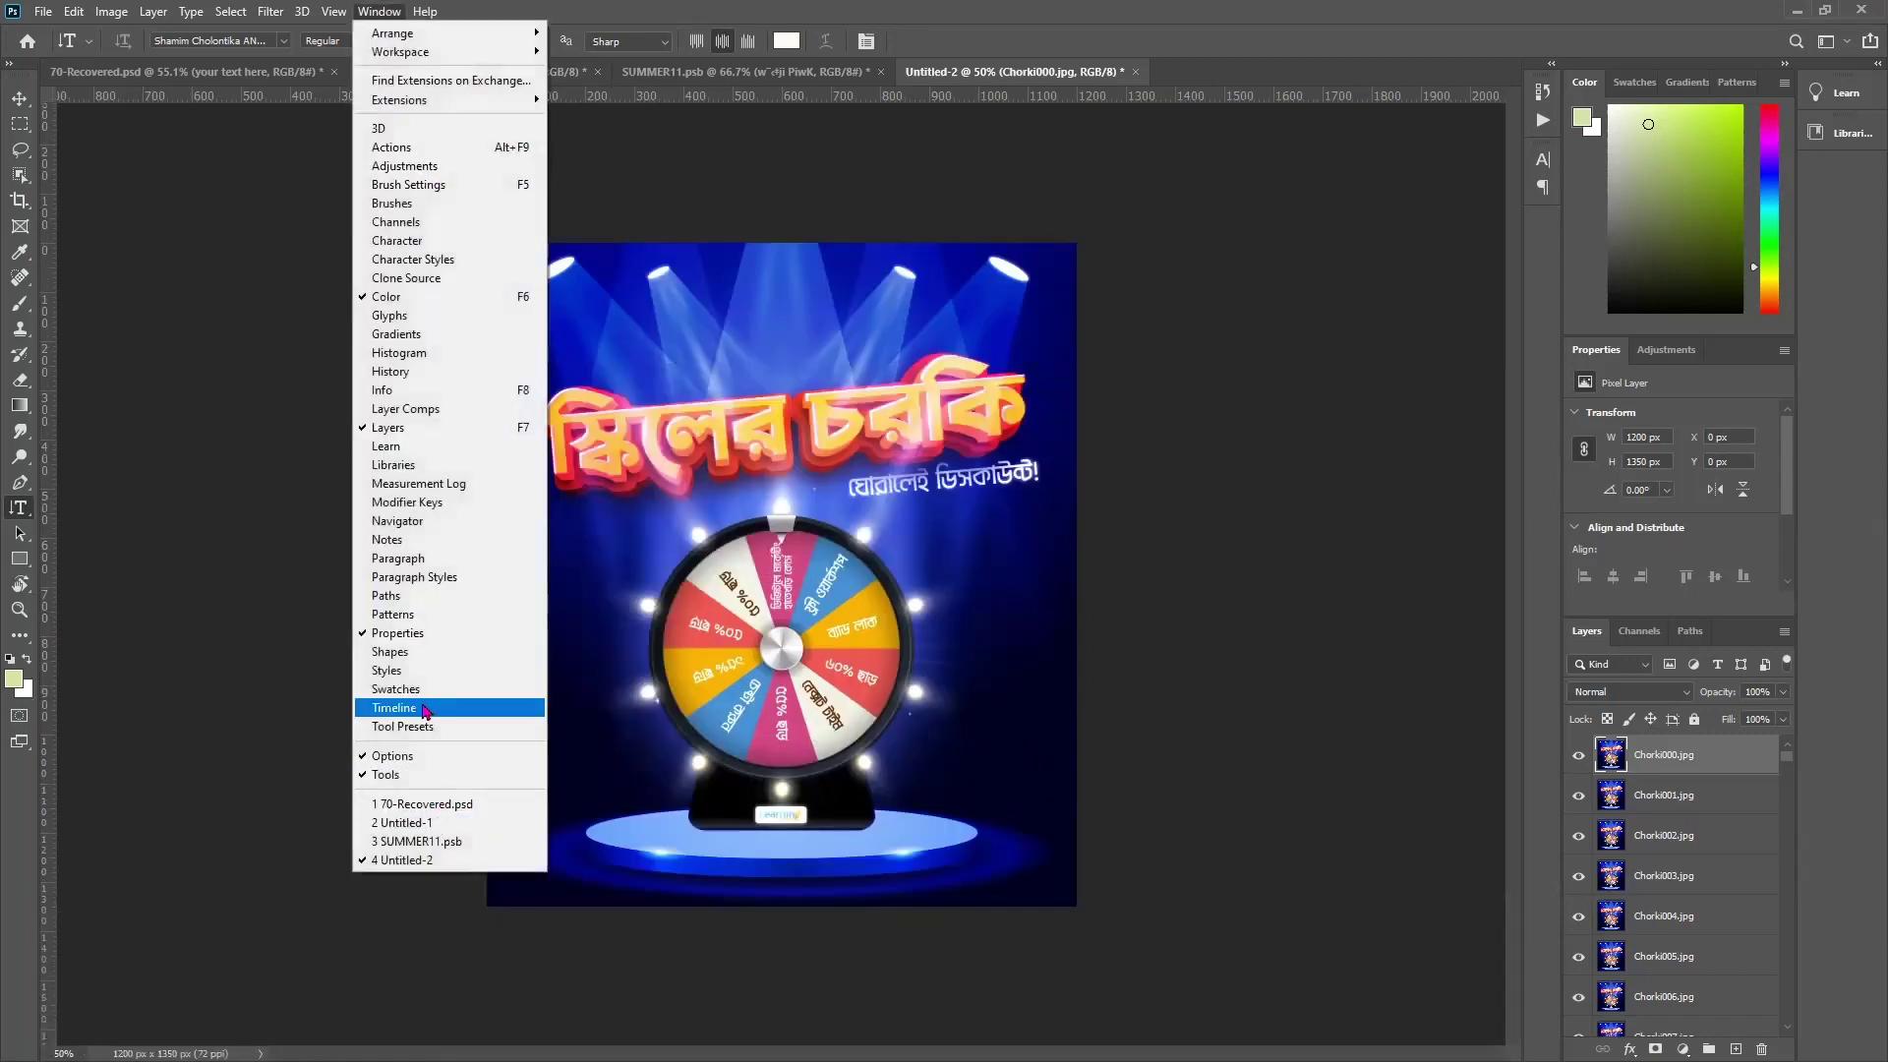
left_click(403, 708)
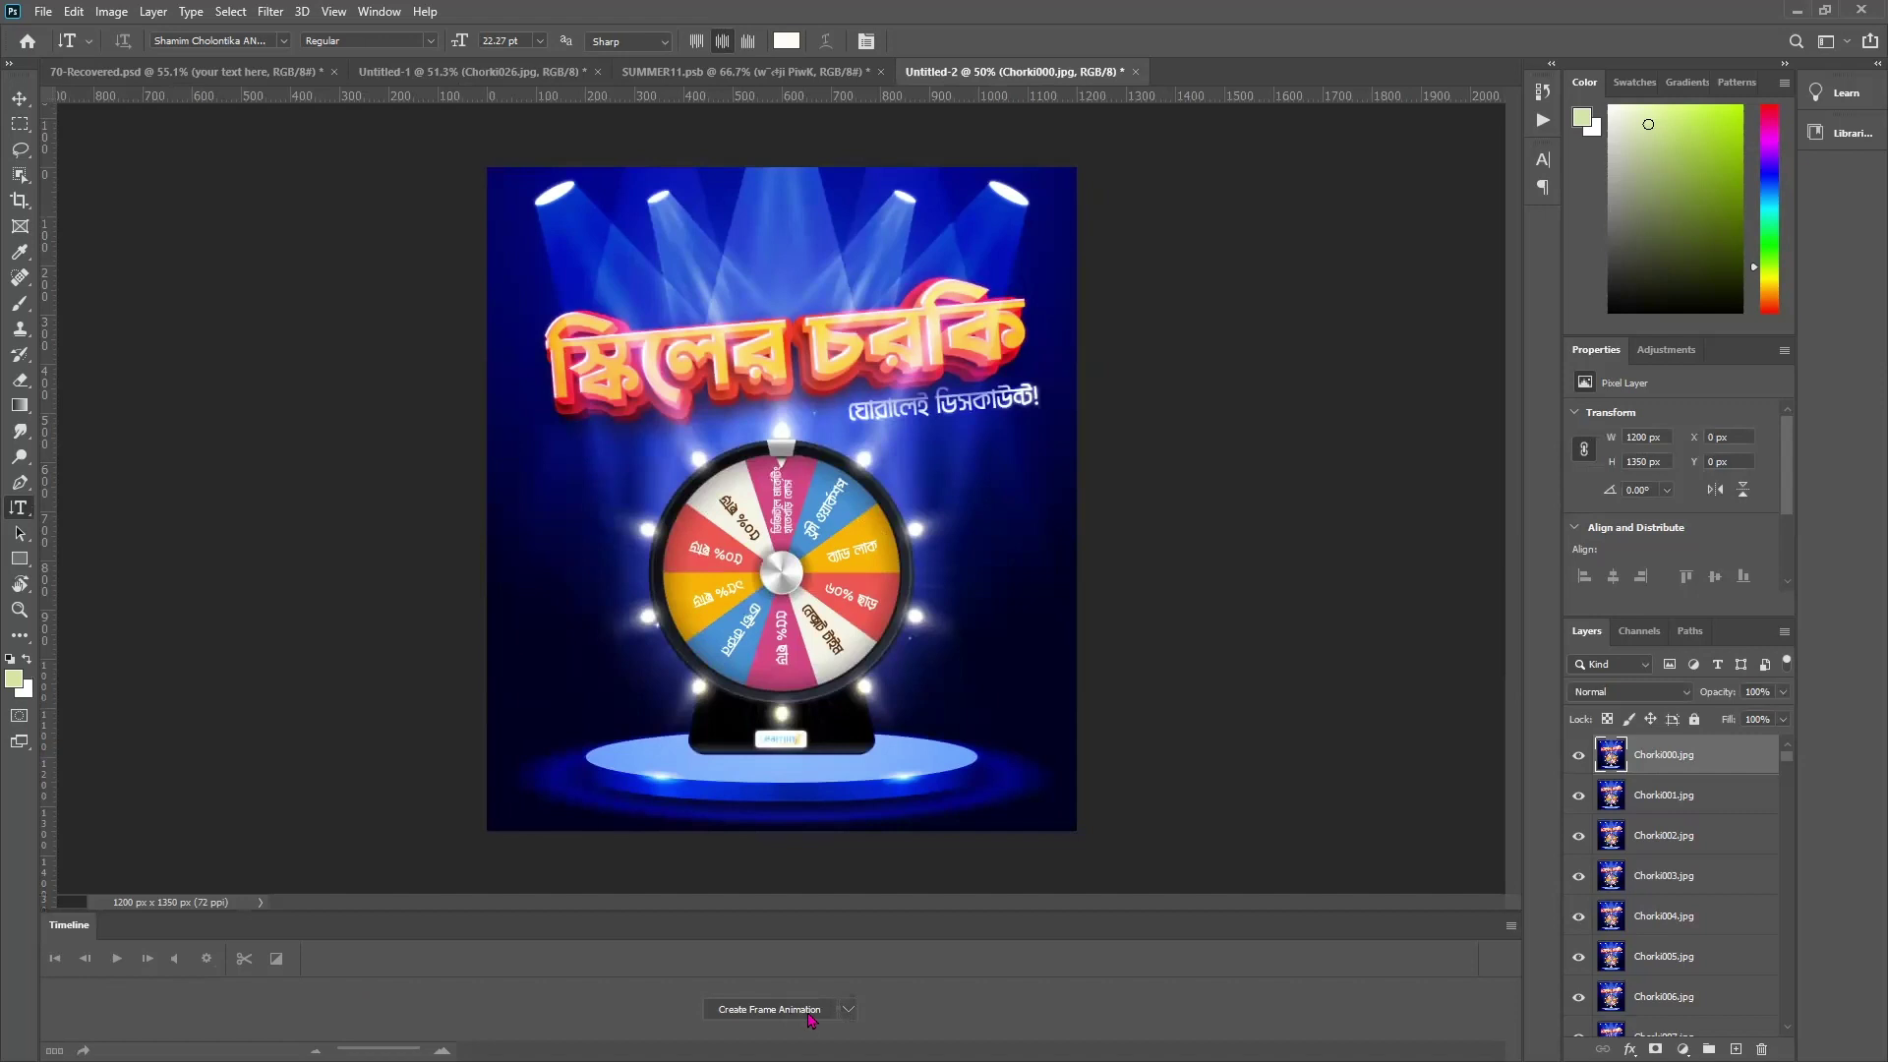
Create a frame animation in Untitled-2's timeline, choosing Create Frame Animation rather than Create Video Timeline
left_click(849, 1009)
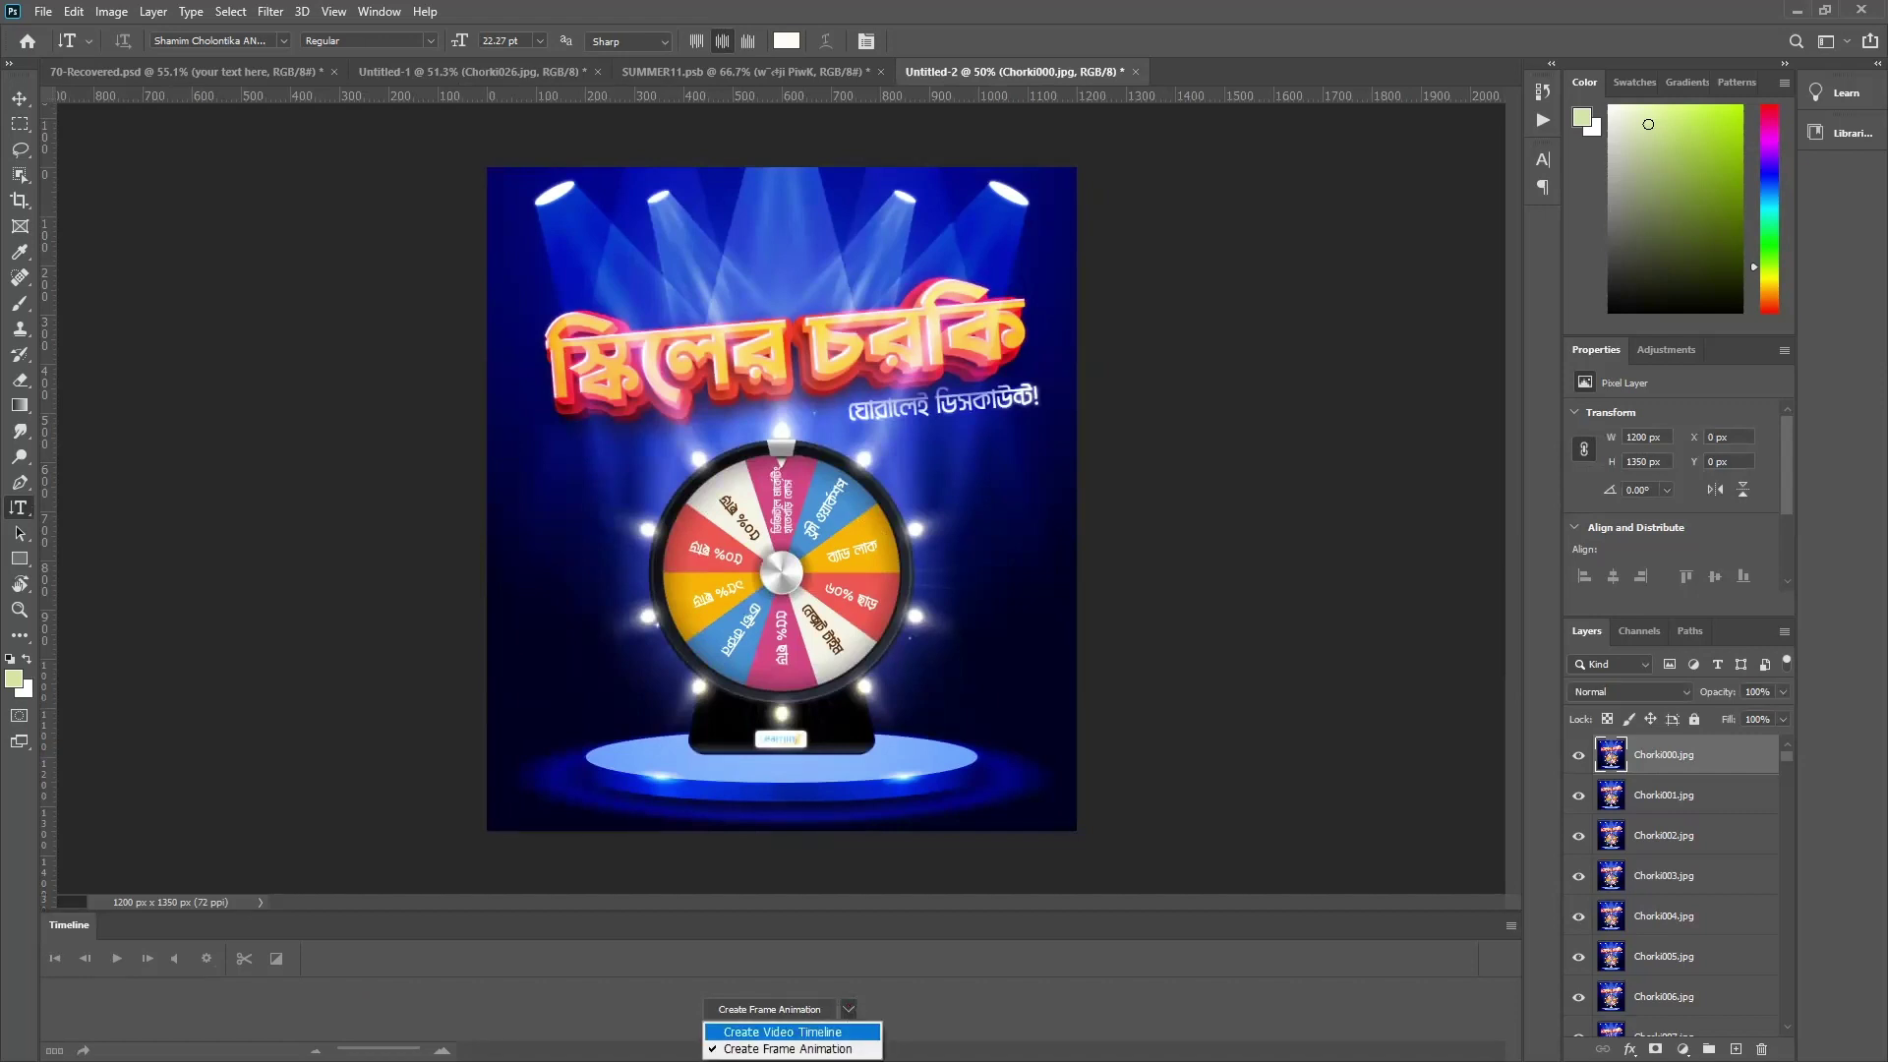
left_click(787, 1048)
left_click(769, 1008)
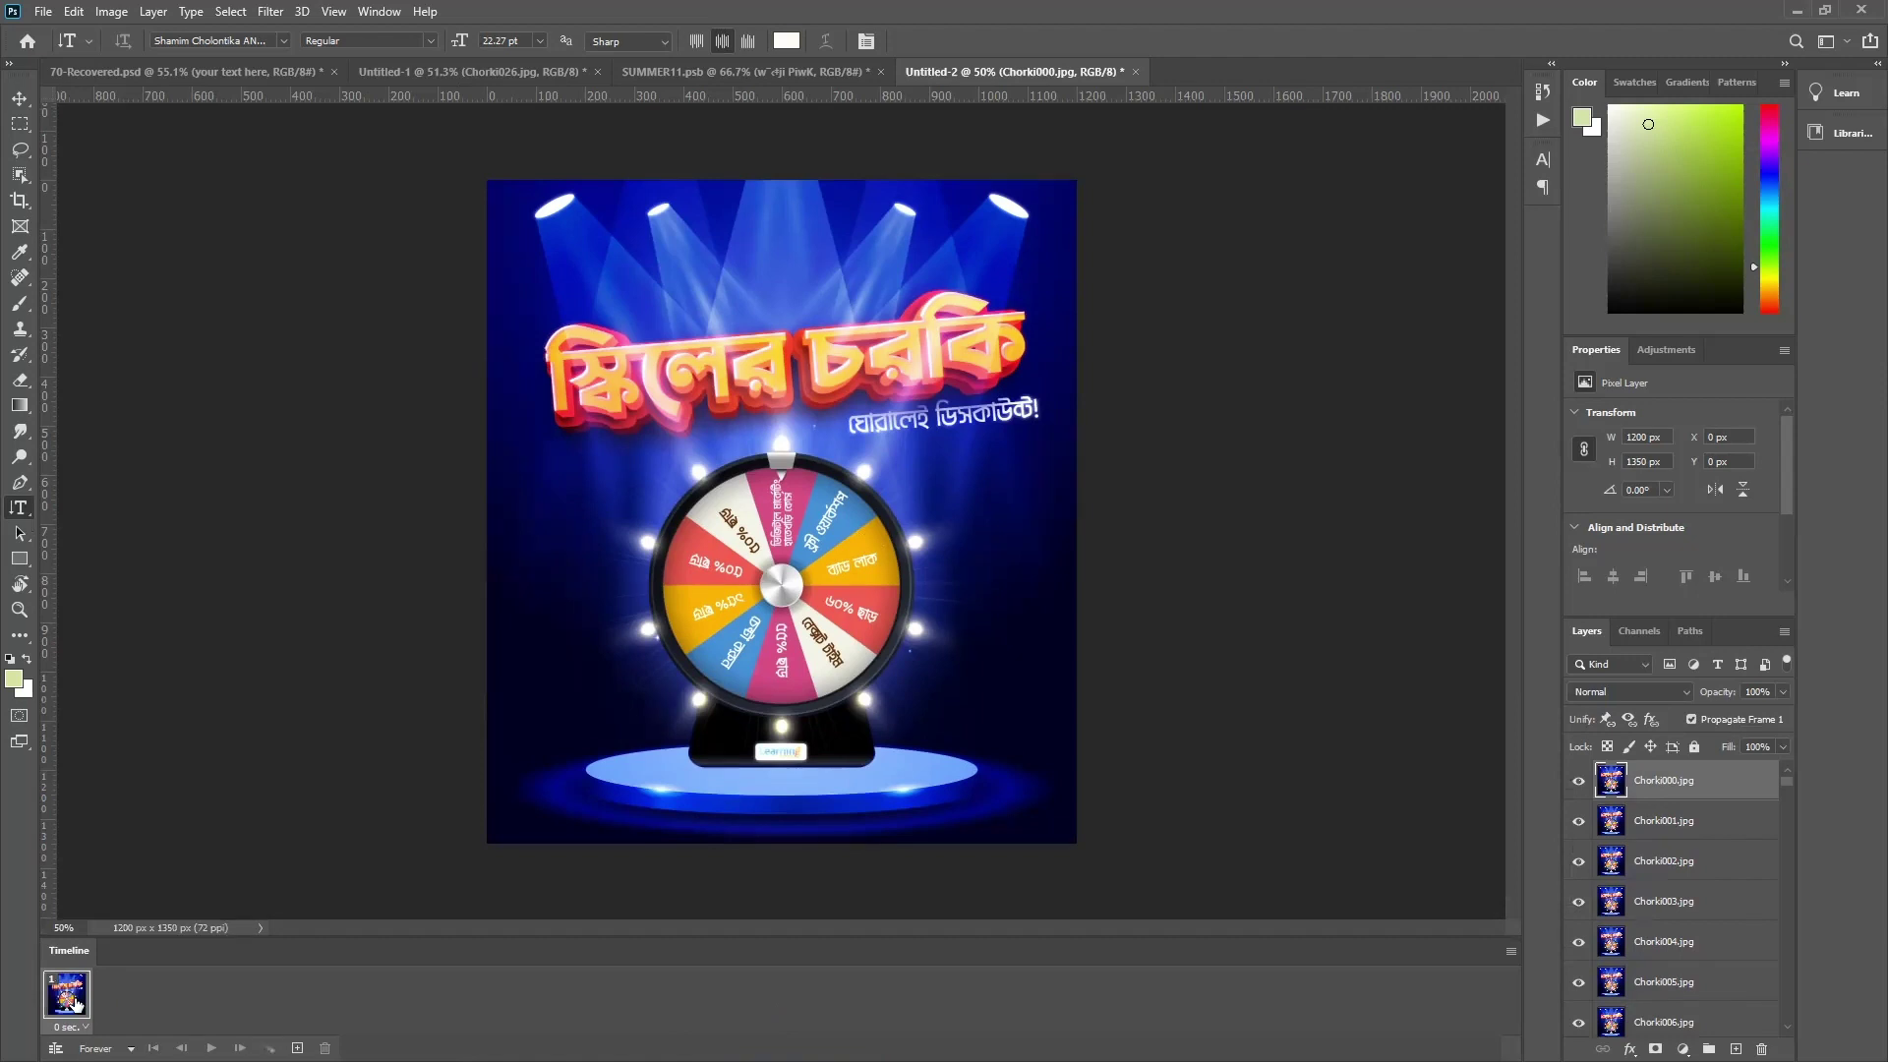
Make animation frames from all the Chorki layers and preview the wheel spinning
left_click(1511, 952)
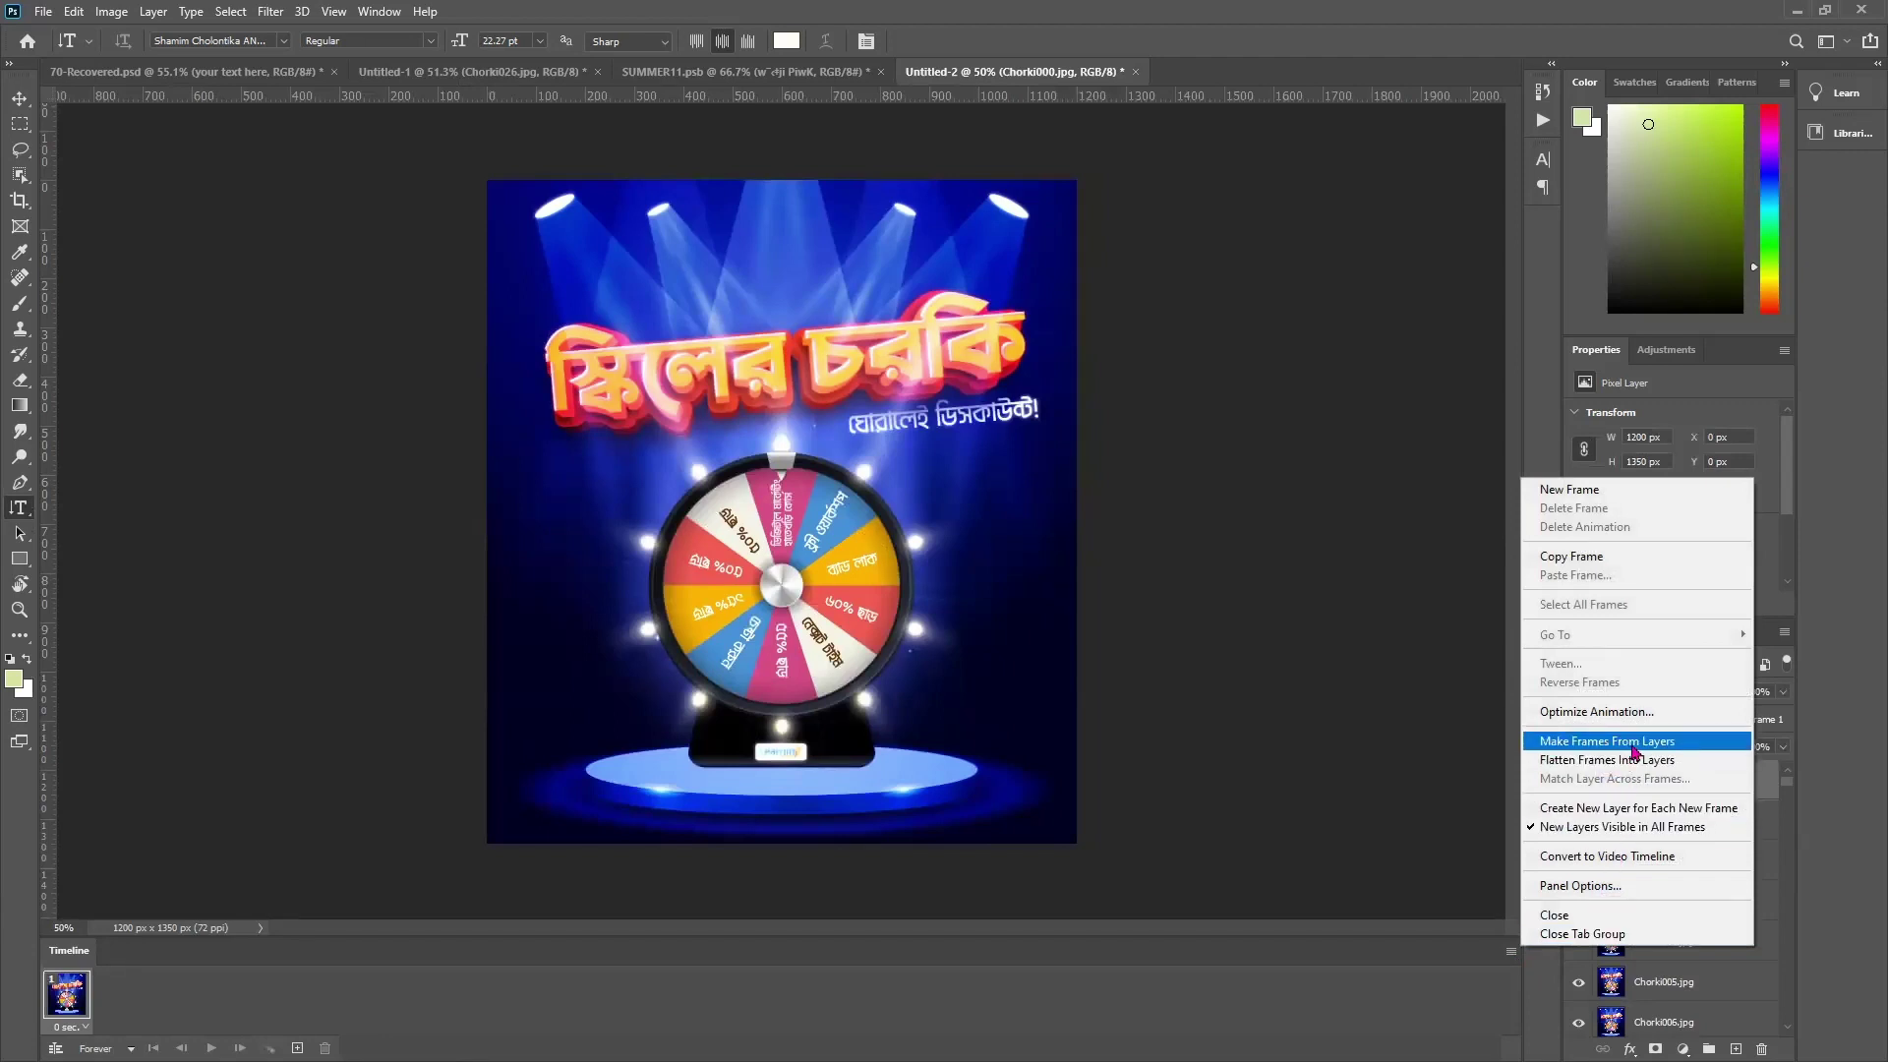
left_click(1634, 752)
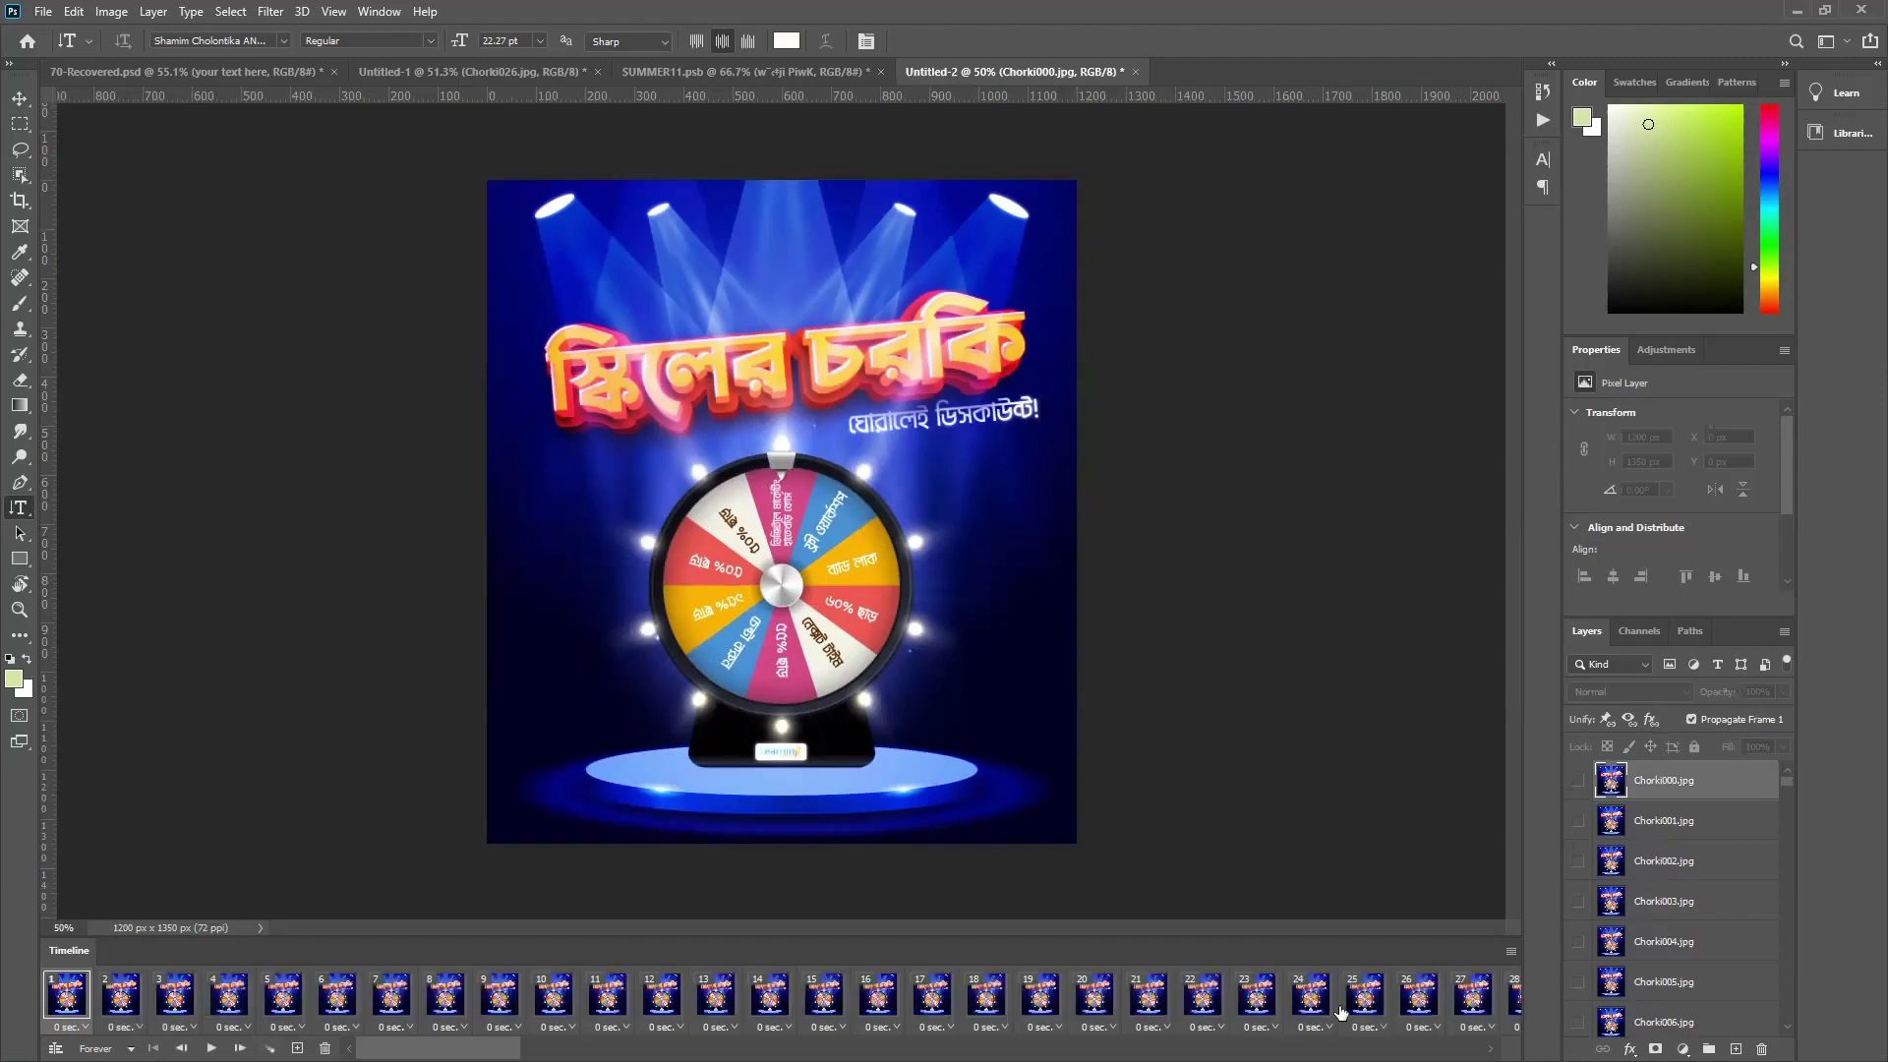
key("space")
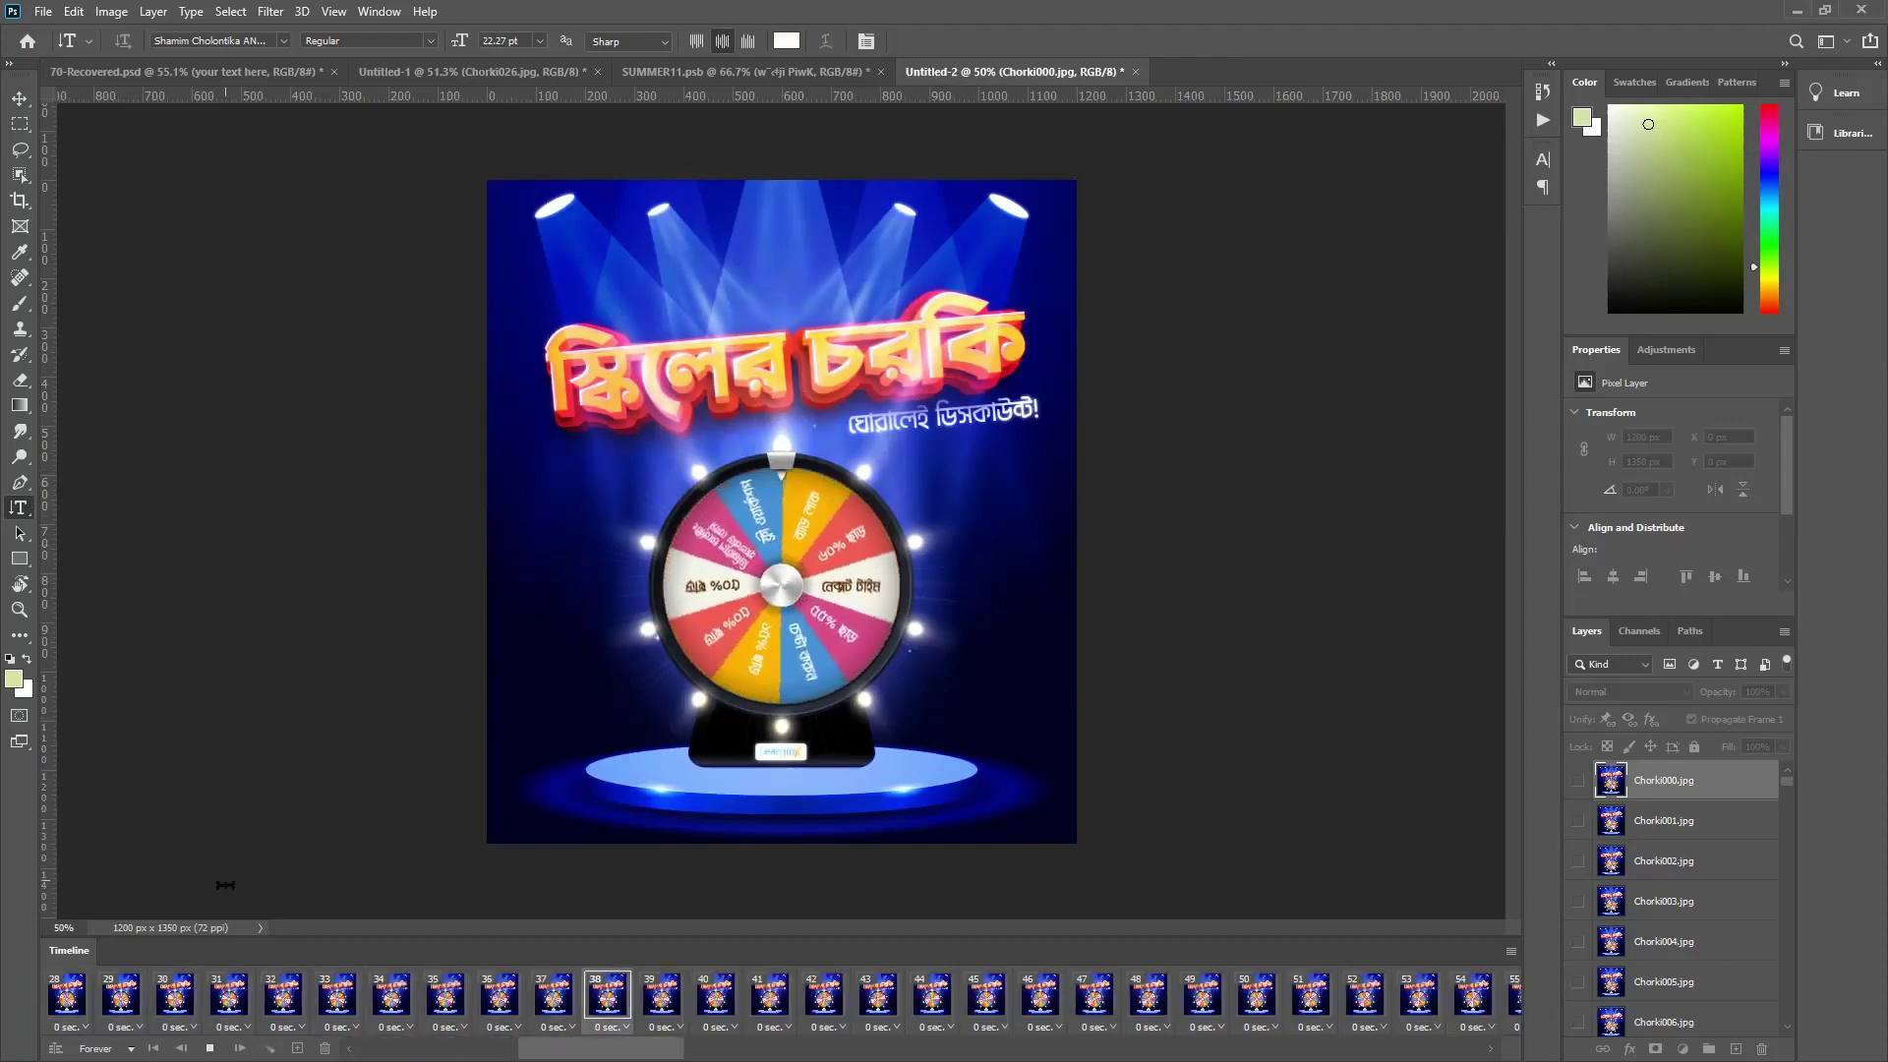
key("space")
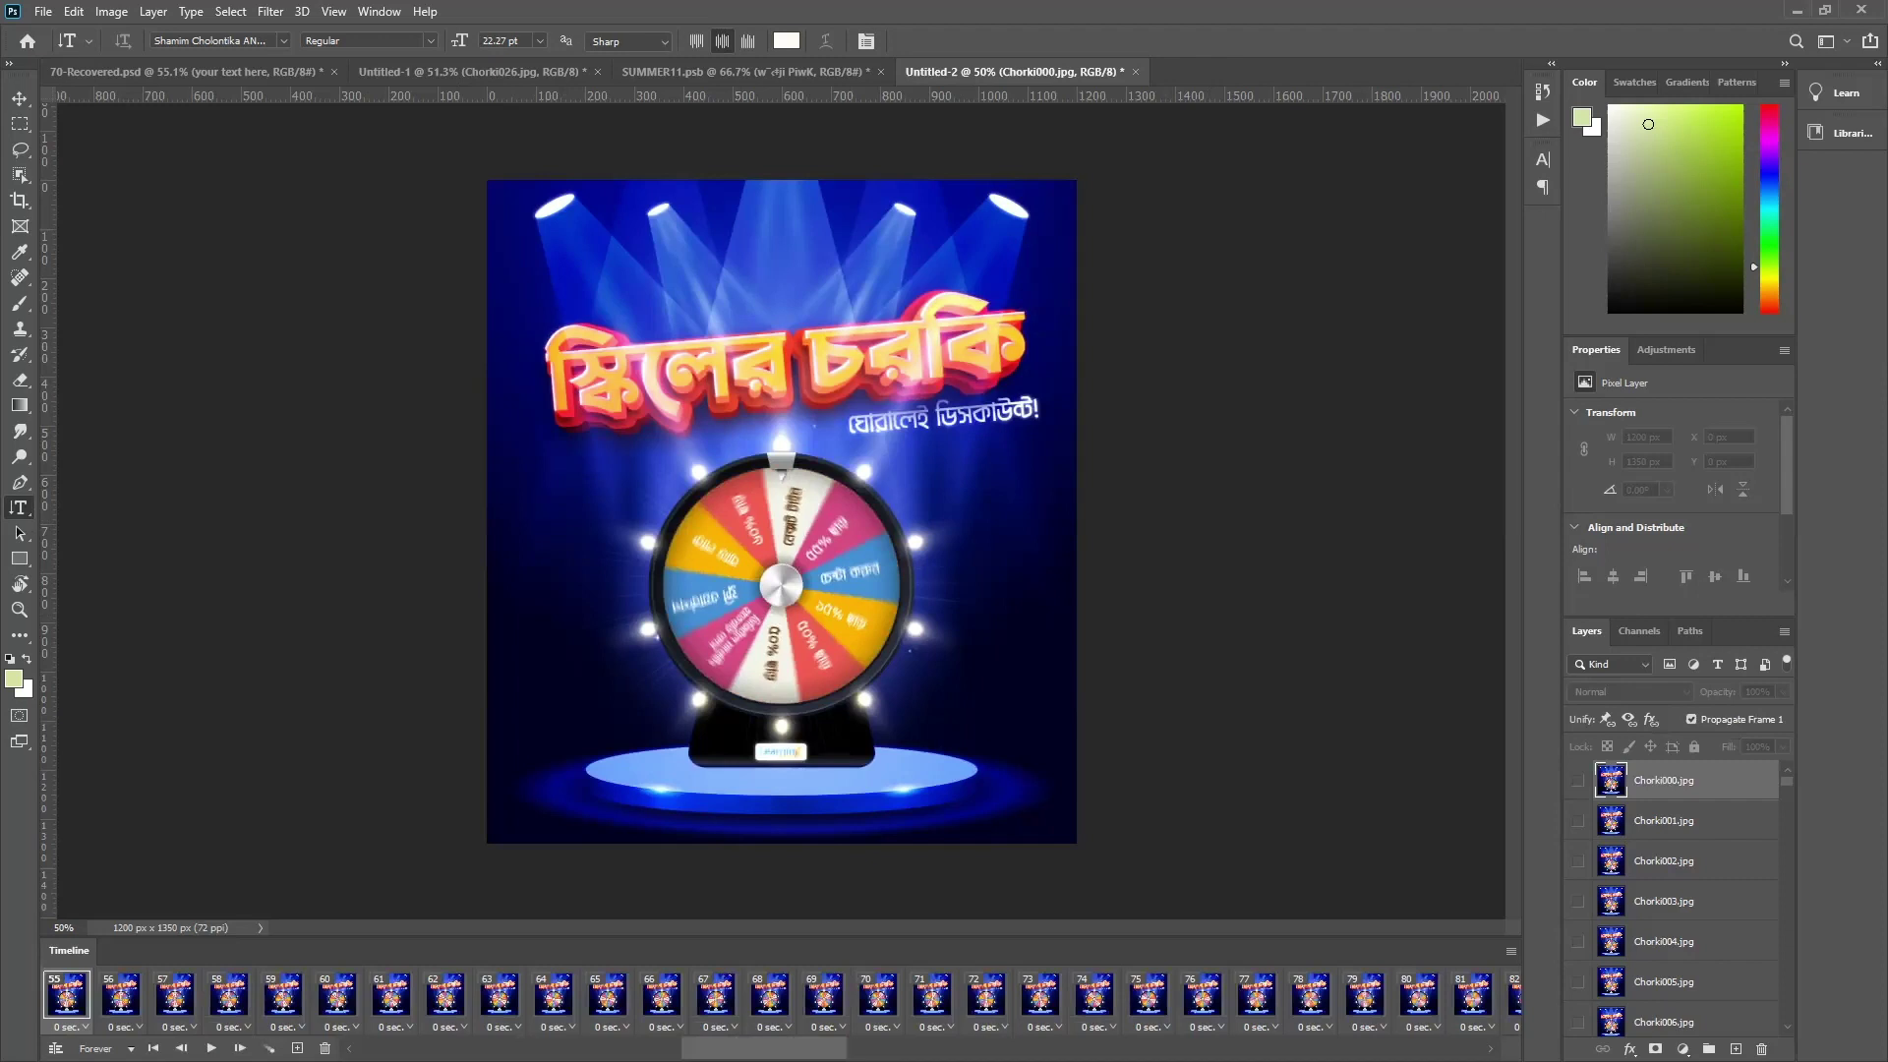
Reverse the order of the animation frames and play the result
left_click(1510, 954)
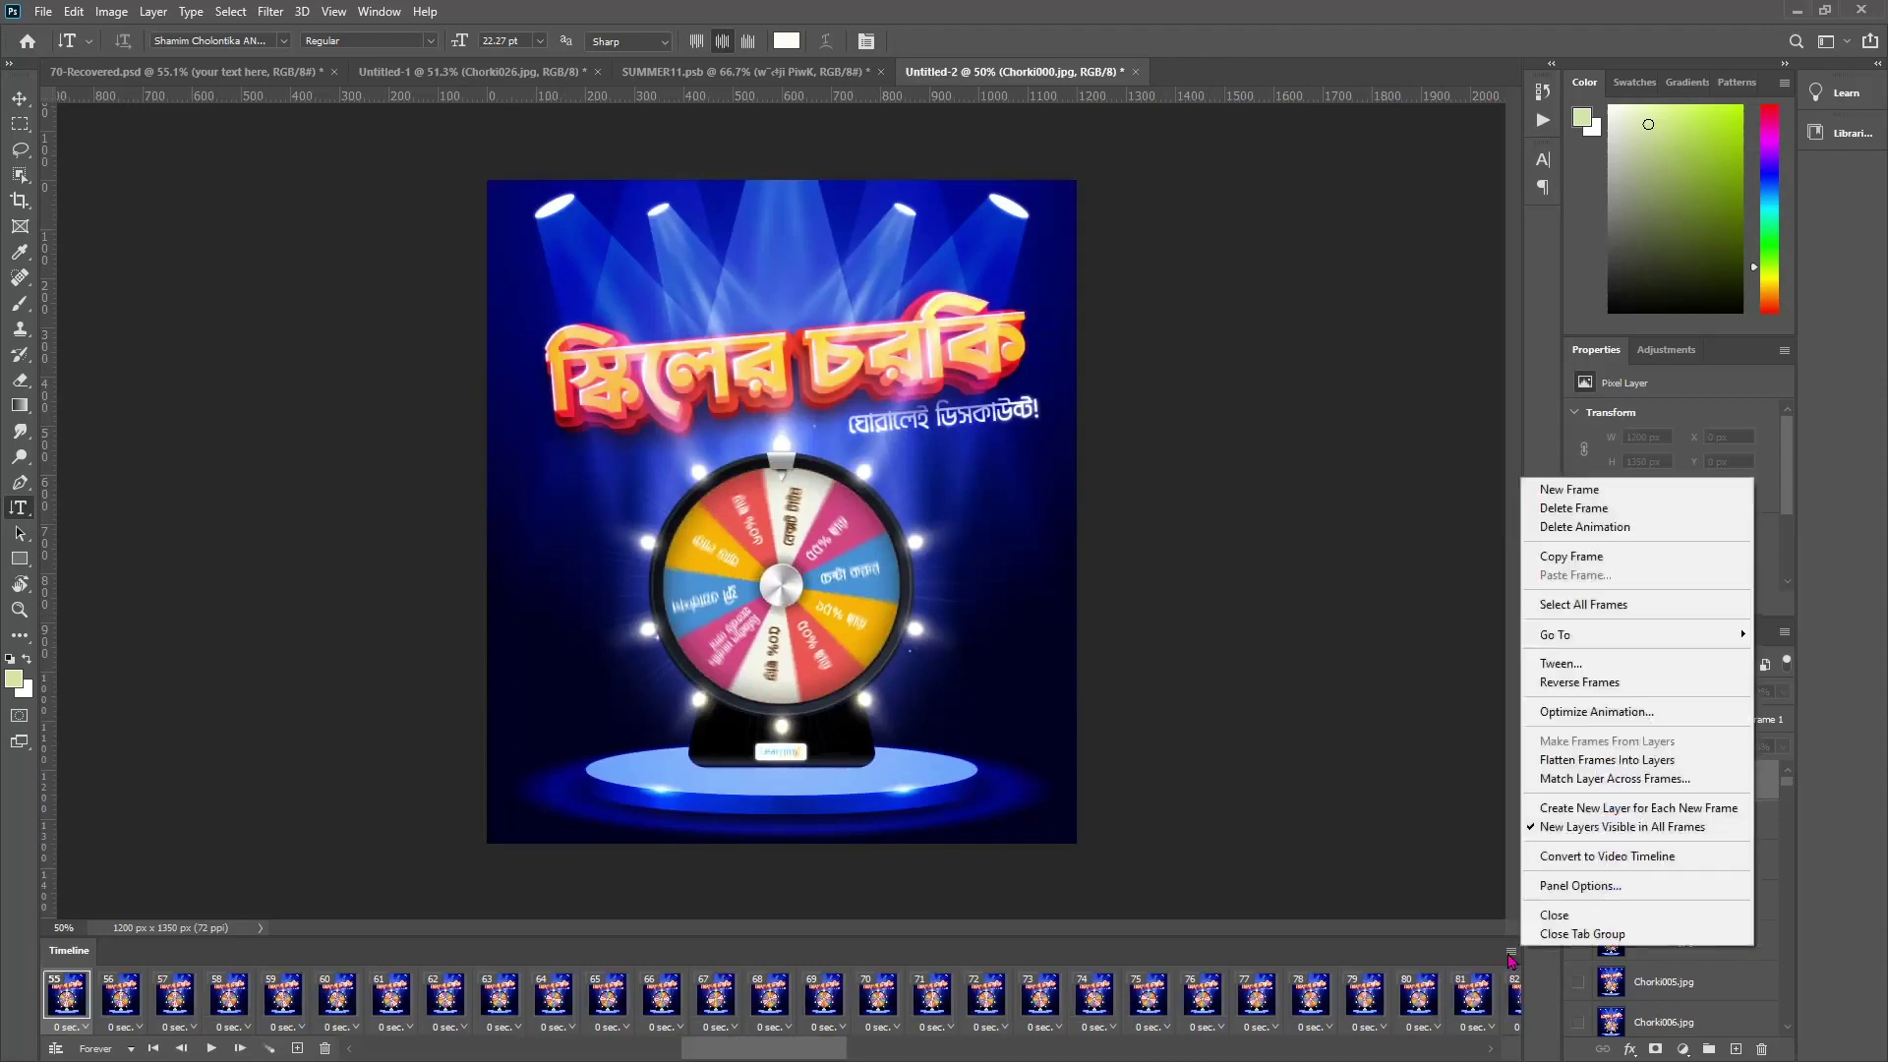
left_click(1624, 684)
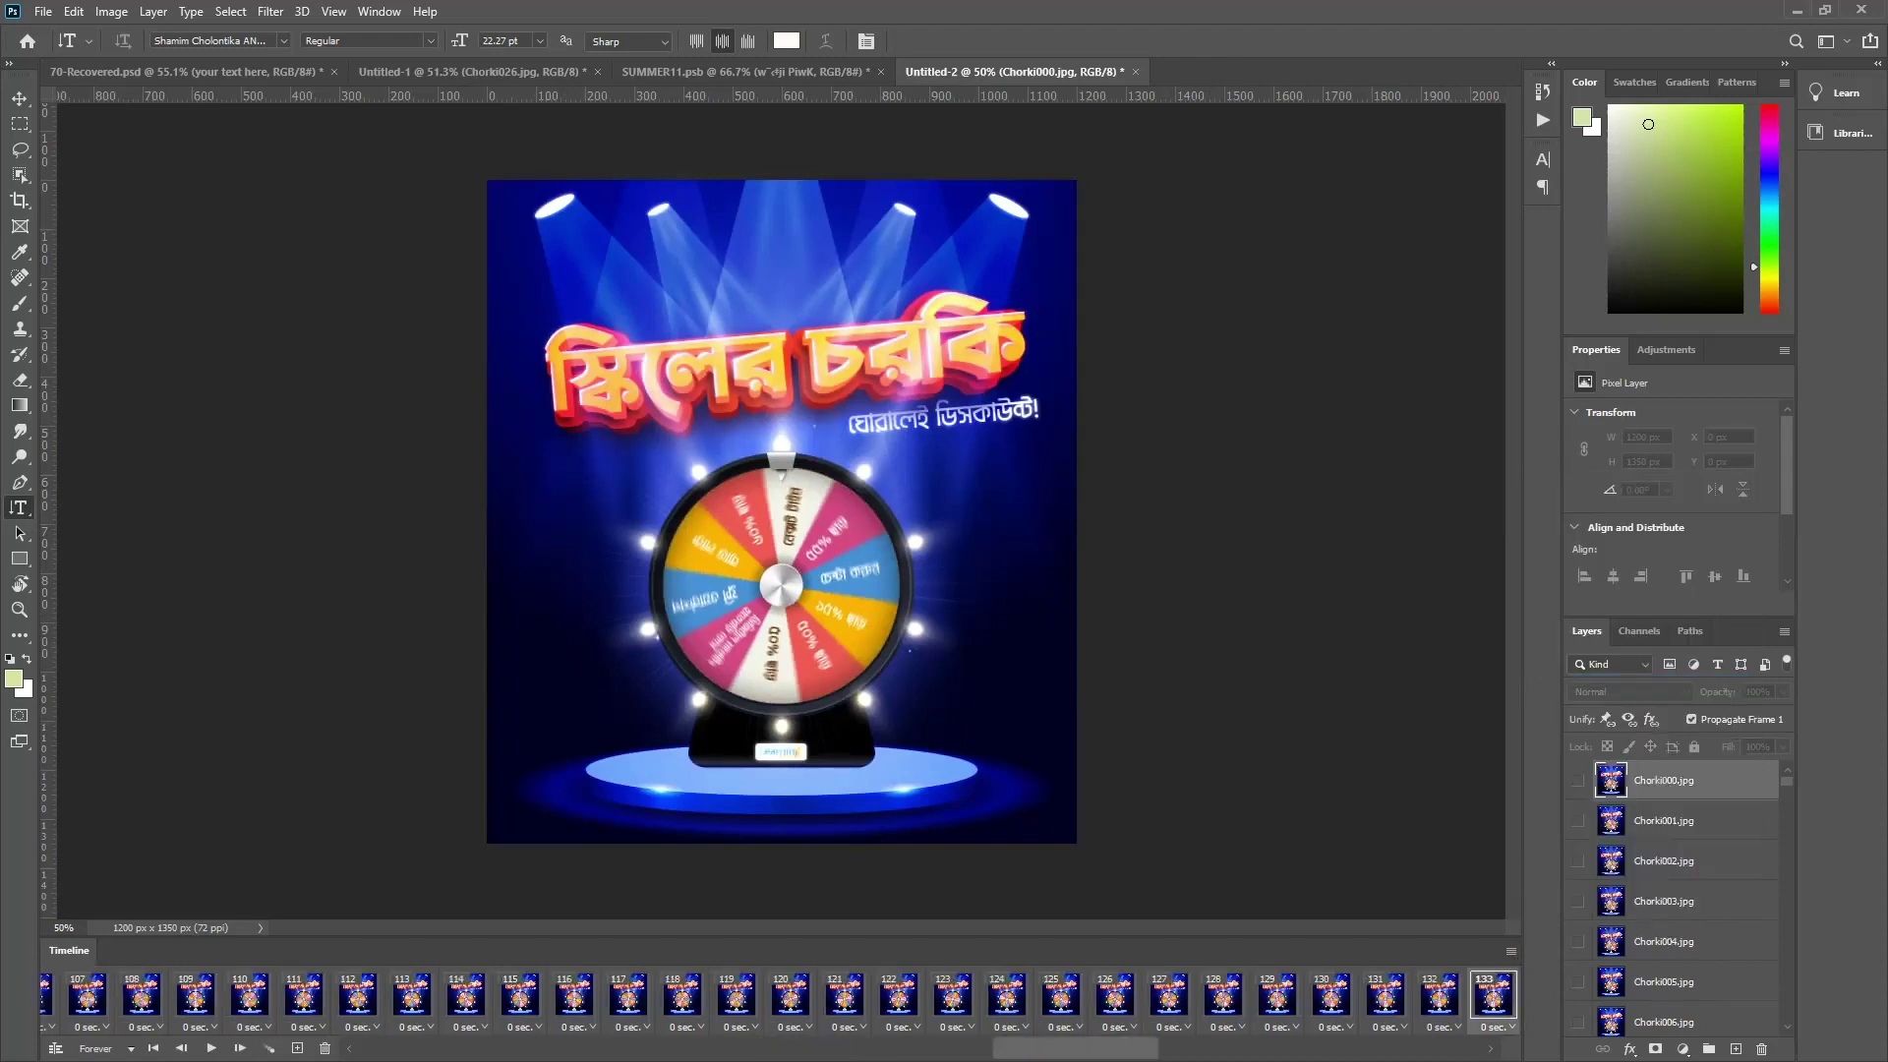
left_click(211, 1048)
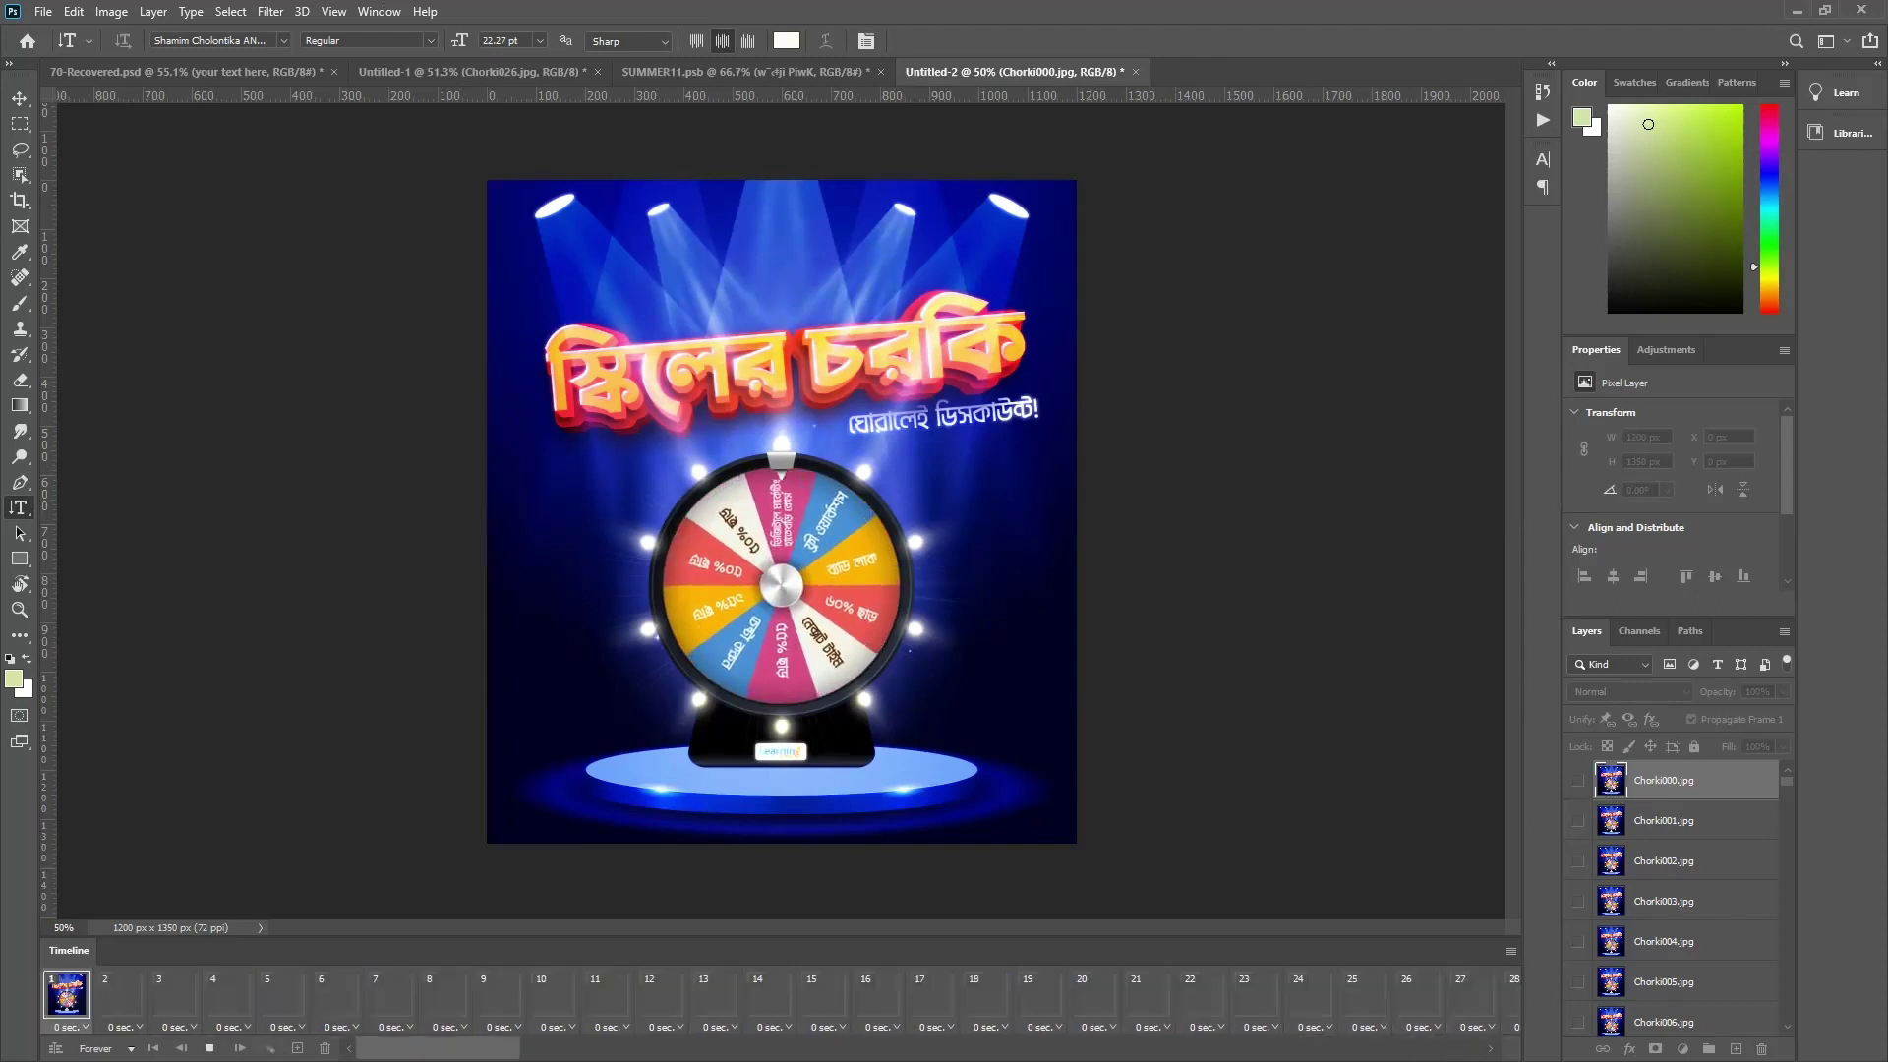
key("space")
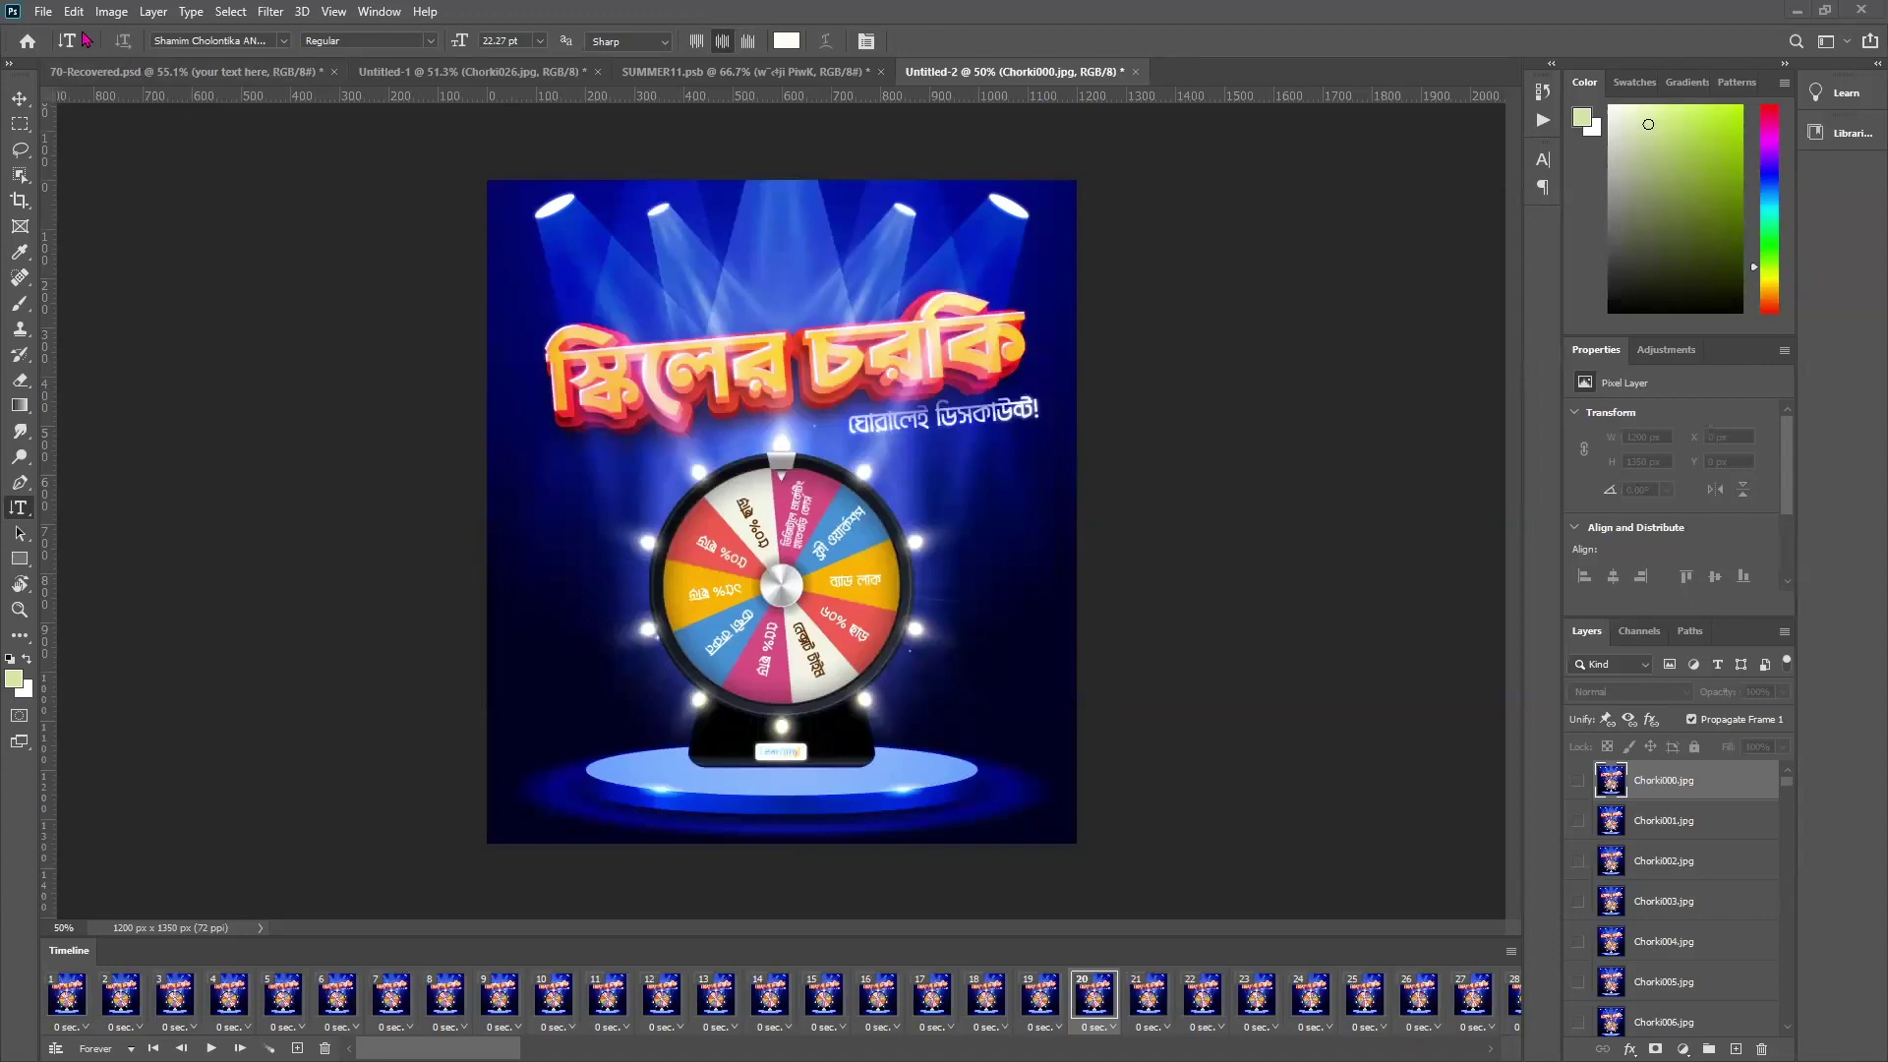
Open Save for Web (Legacy) for the animation, with GIF as the format and Adaptive as the color palette
left_click(54, 11)
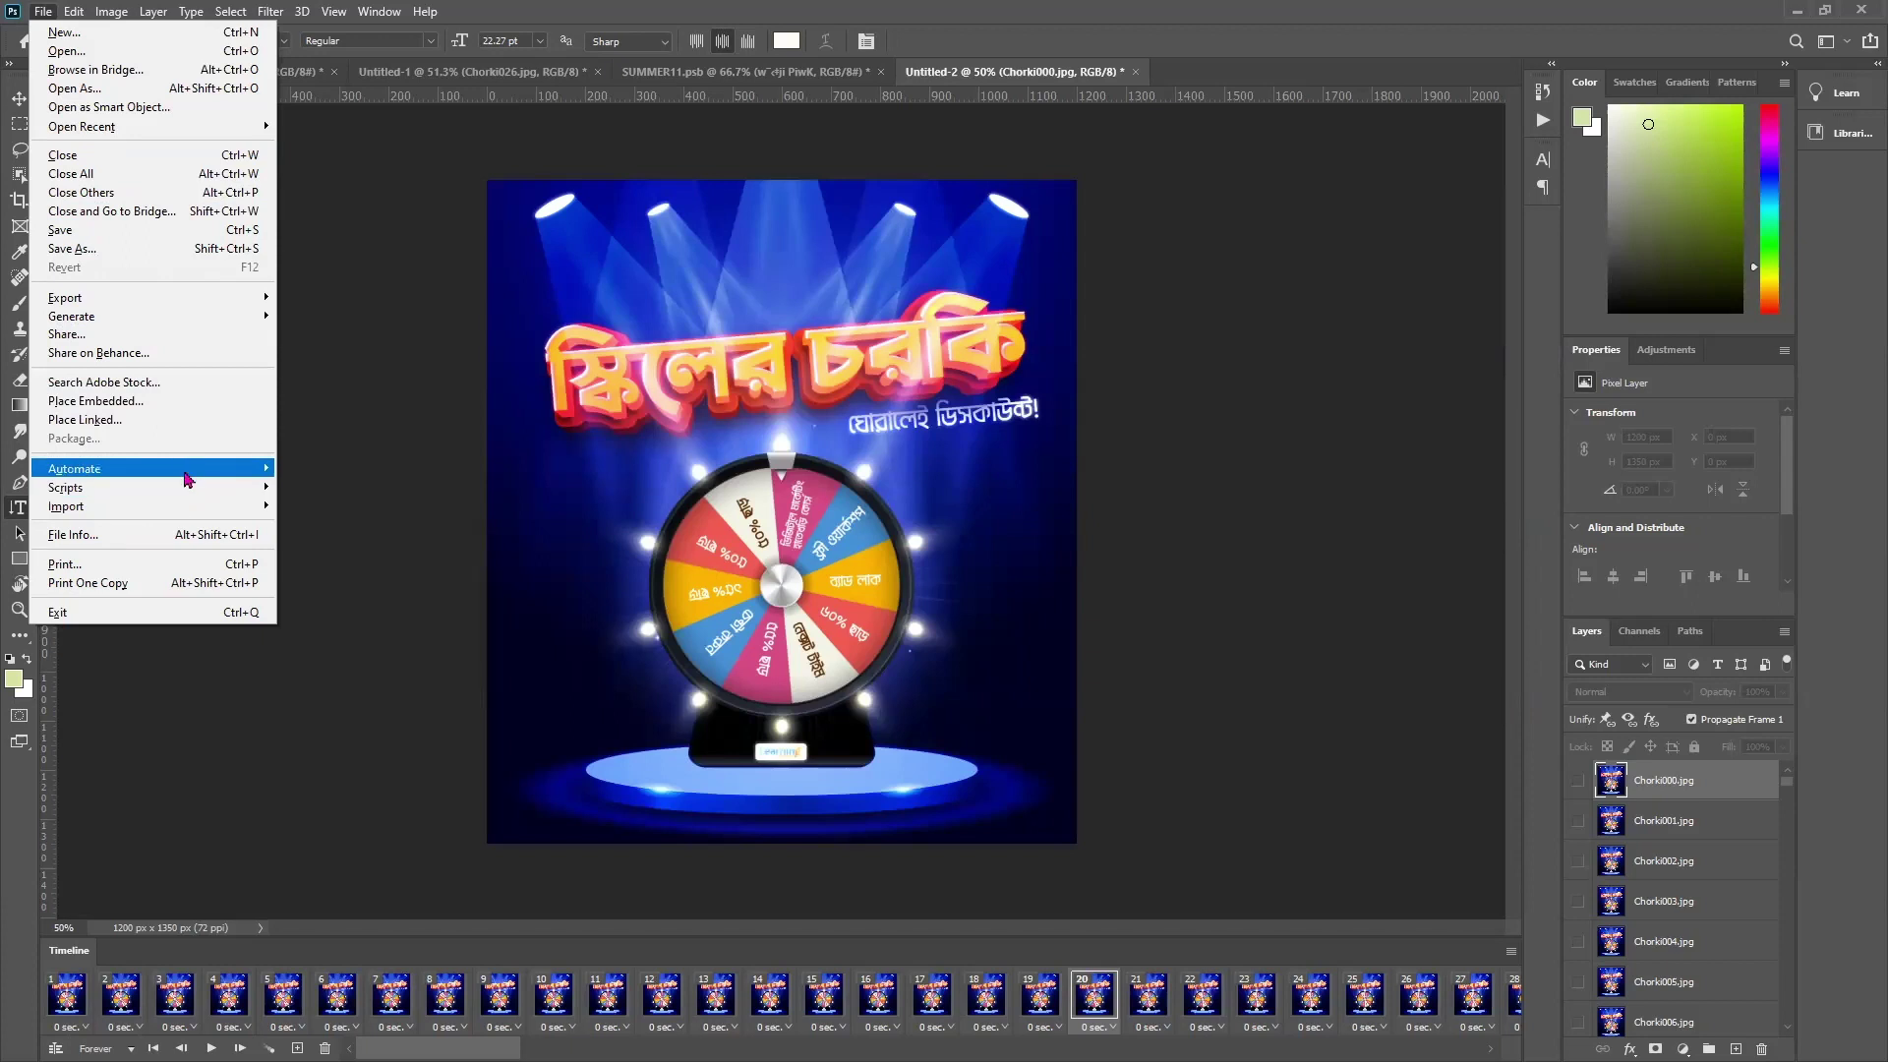
mouse_move(135, 300)
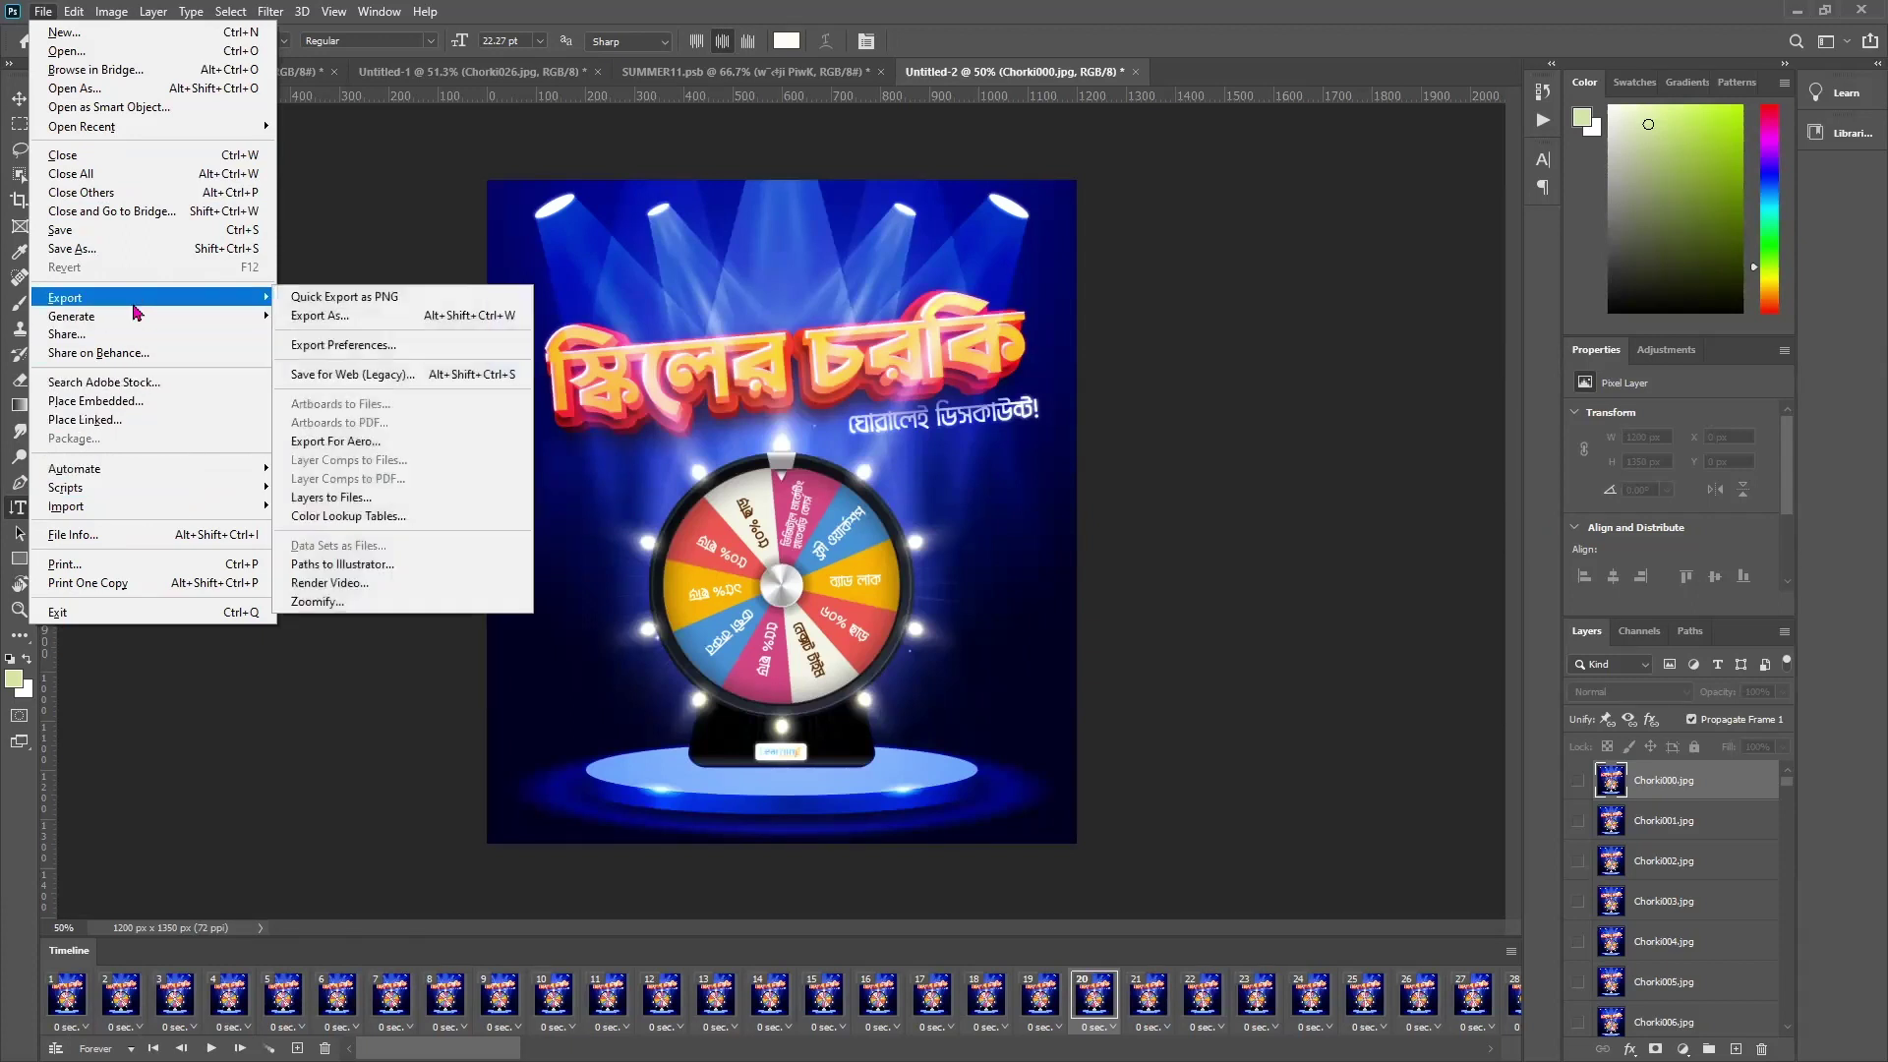
left_click(373, 379)
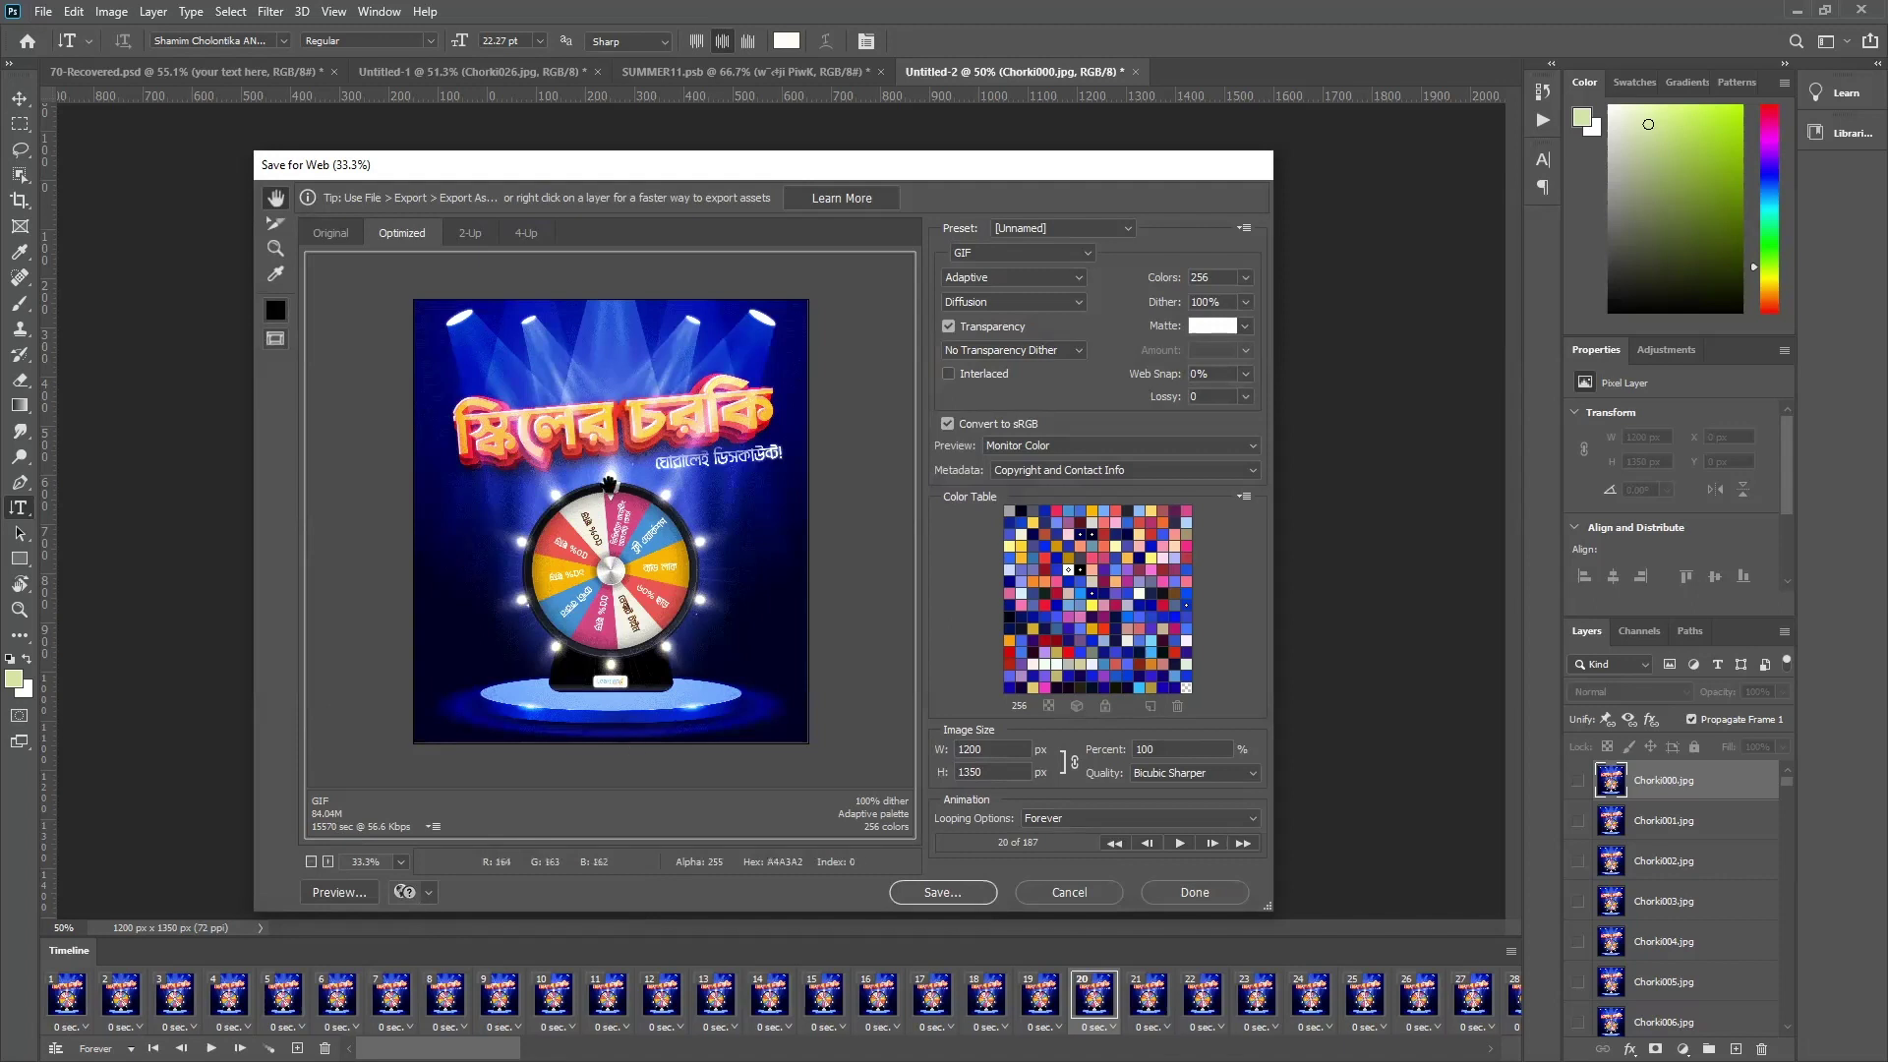
left_click(995, 254)
left_click(1161, 272)
left_click(1013, 277)
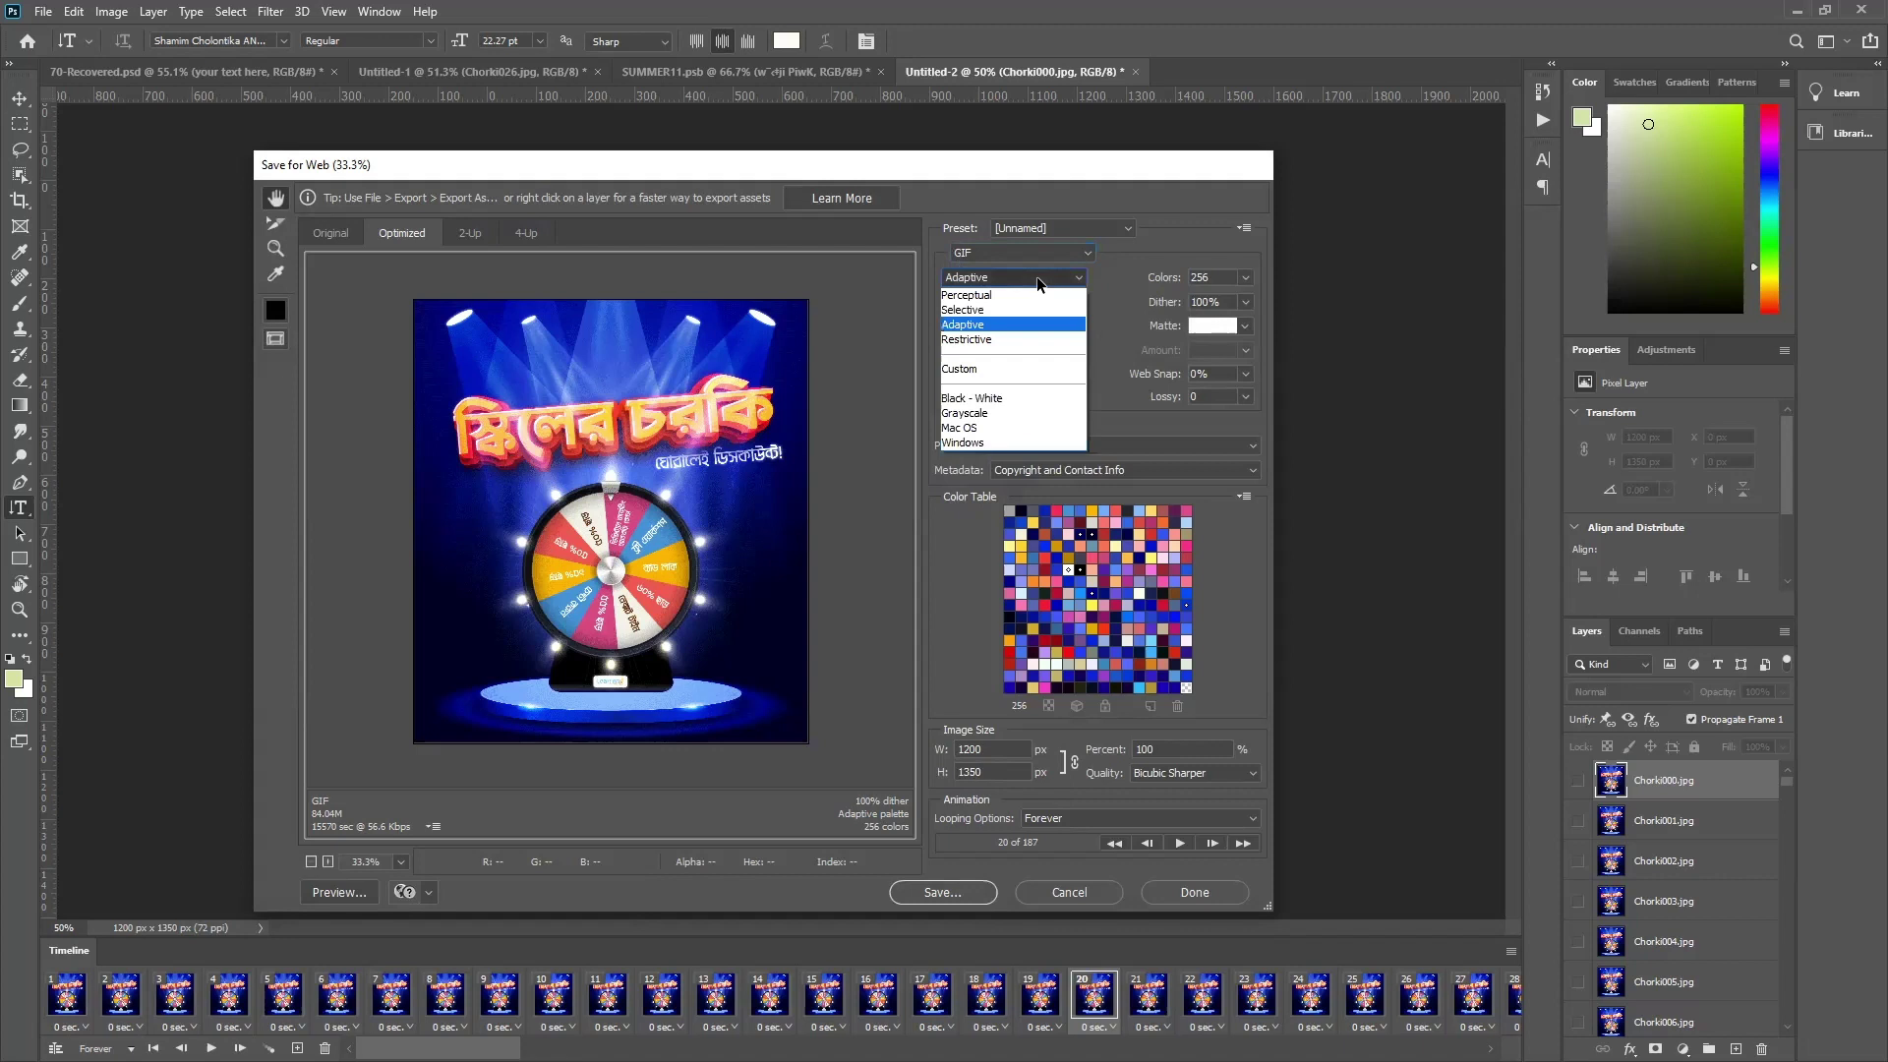
left_click(1002, 326)
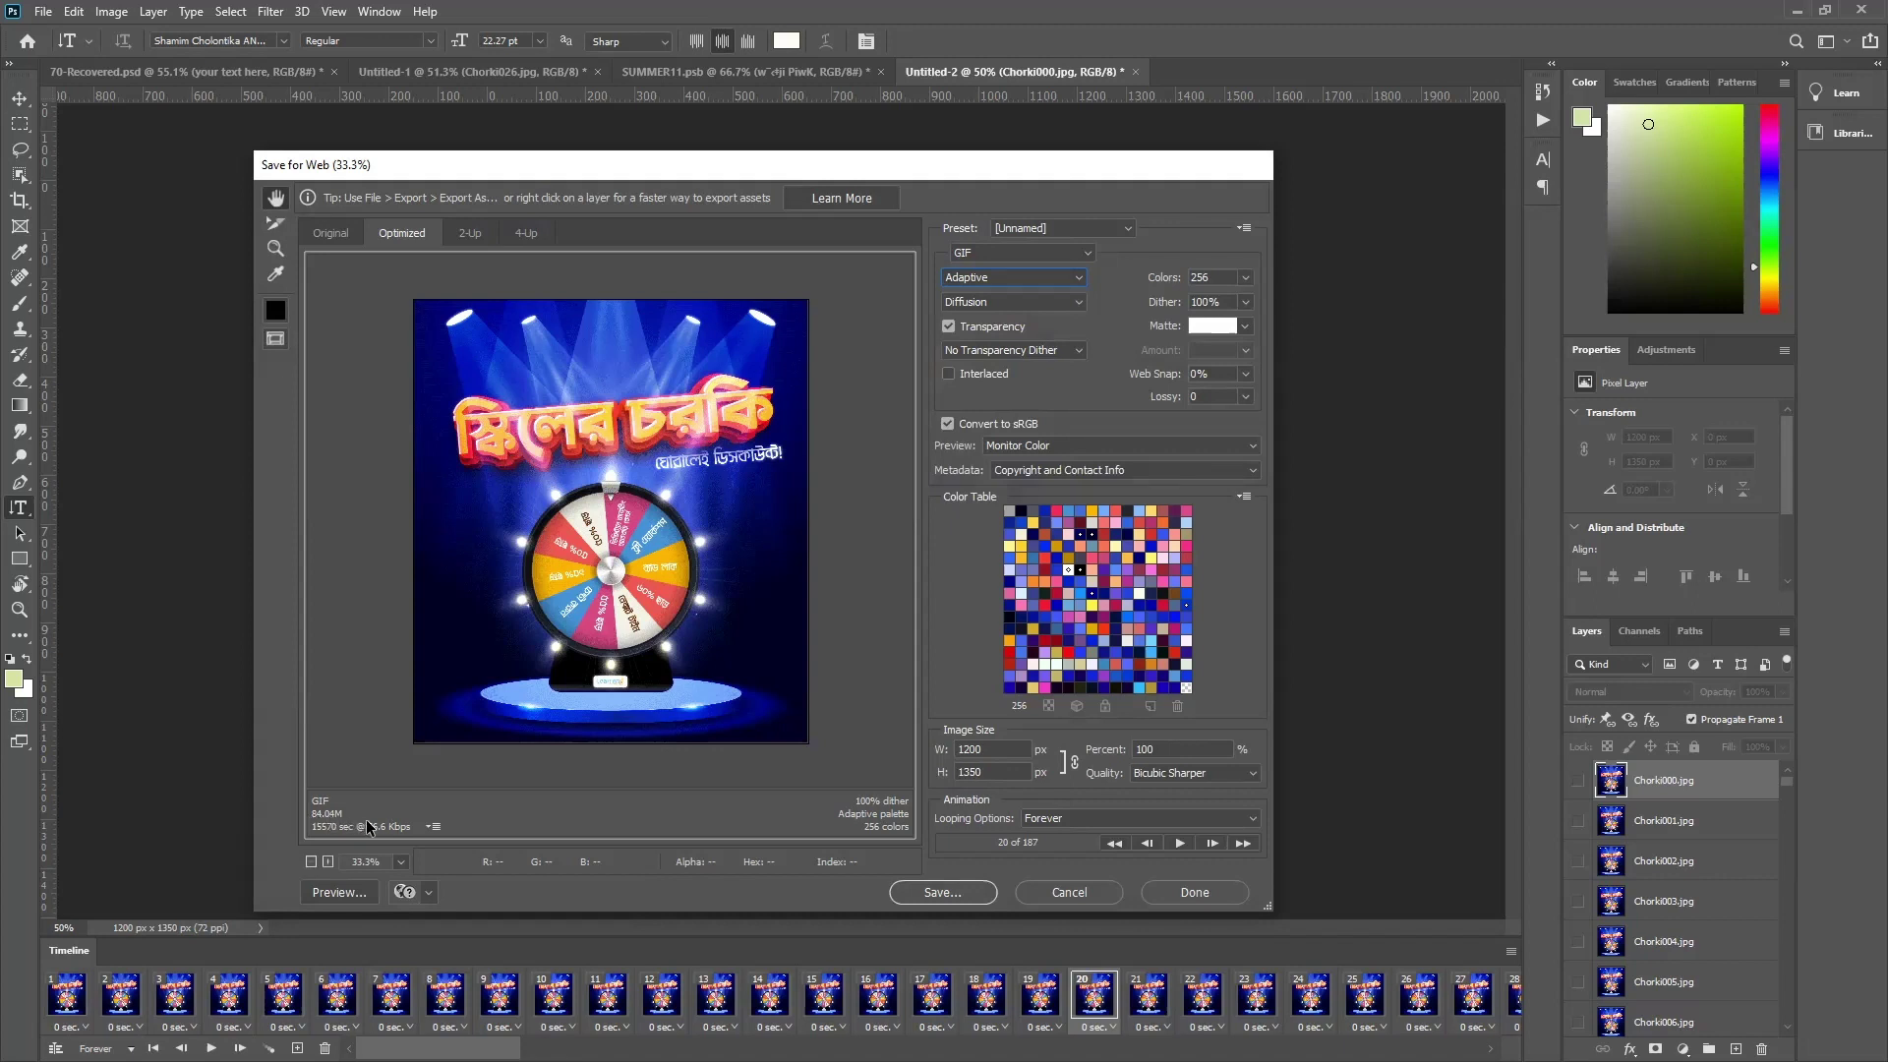
Examine the optimized GIF preview around the wheel and title at 50% and 66.7% magnification
left_click(640, 538, "ctrl")
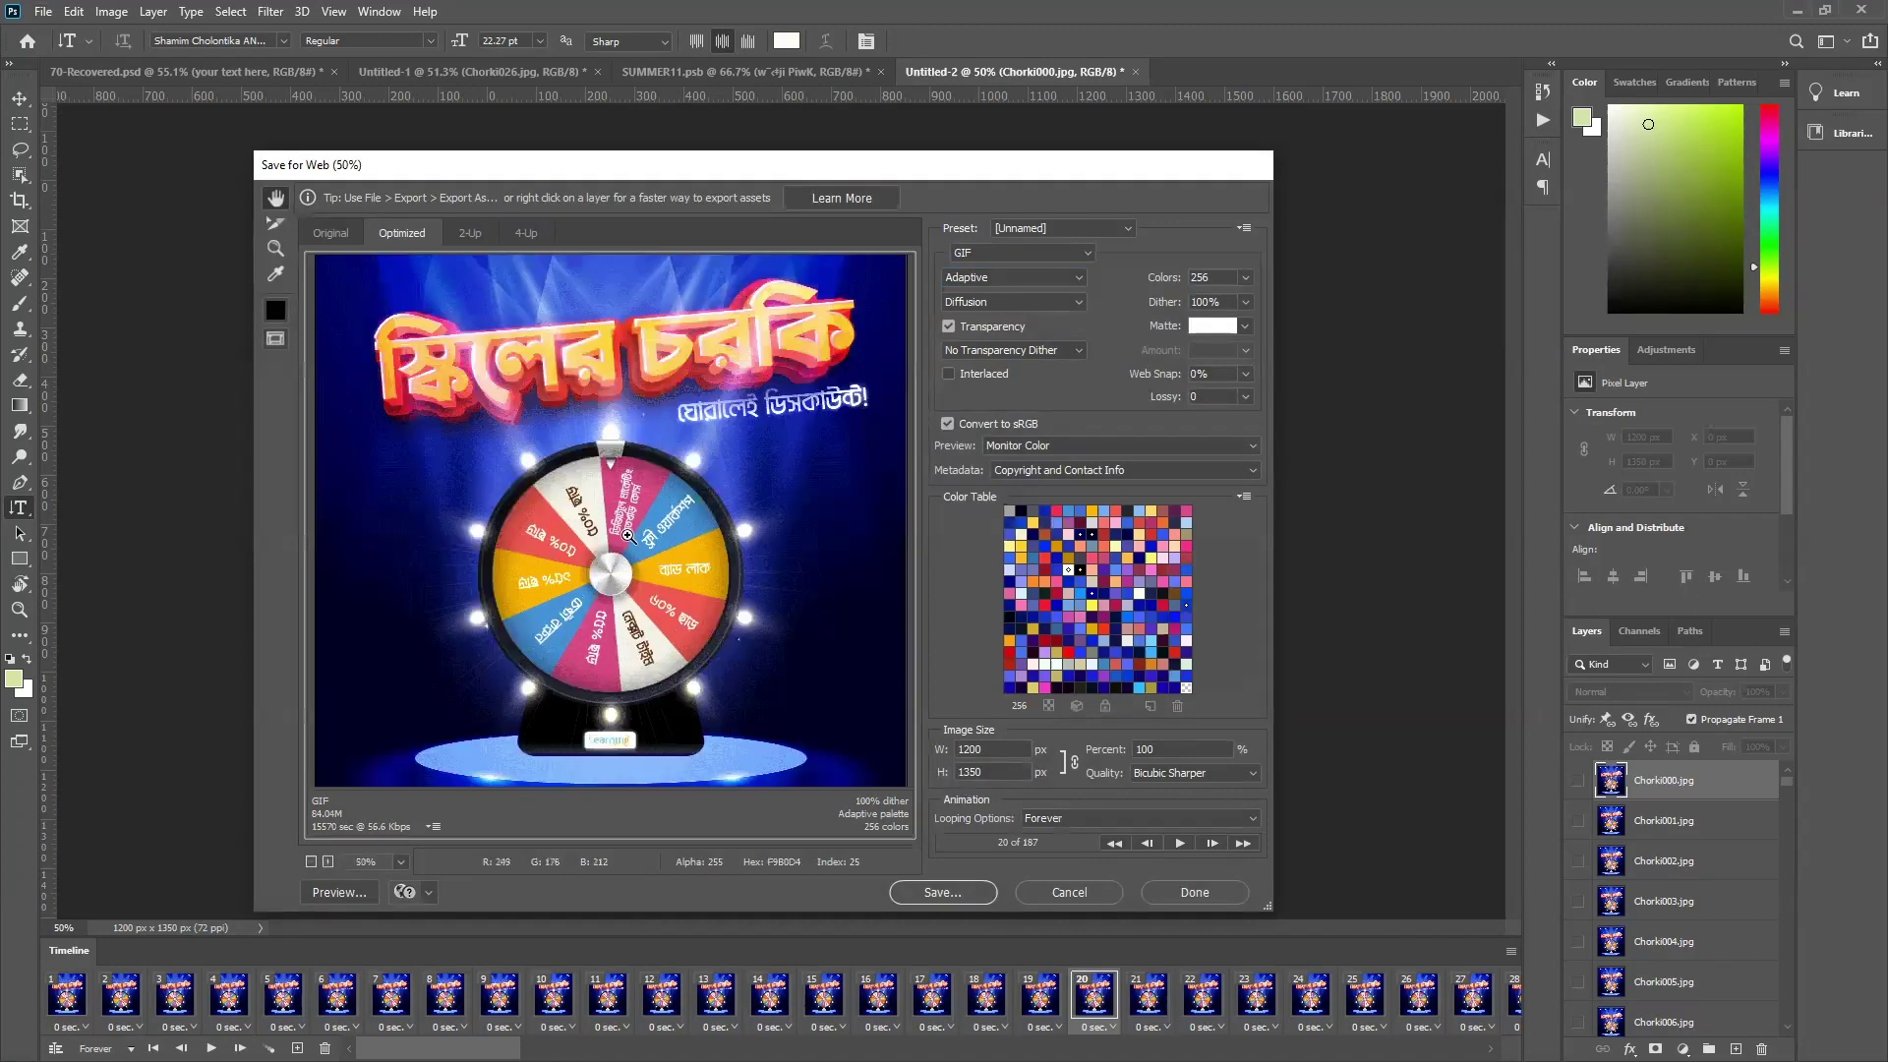
left_click(556, 531, "ctrl")
left_click(613, 539, "ctrl+alt")
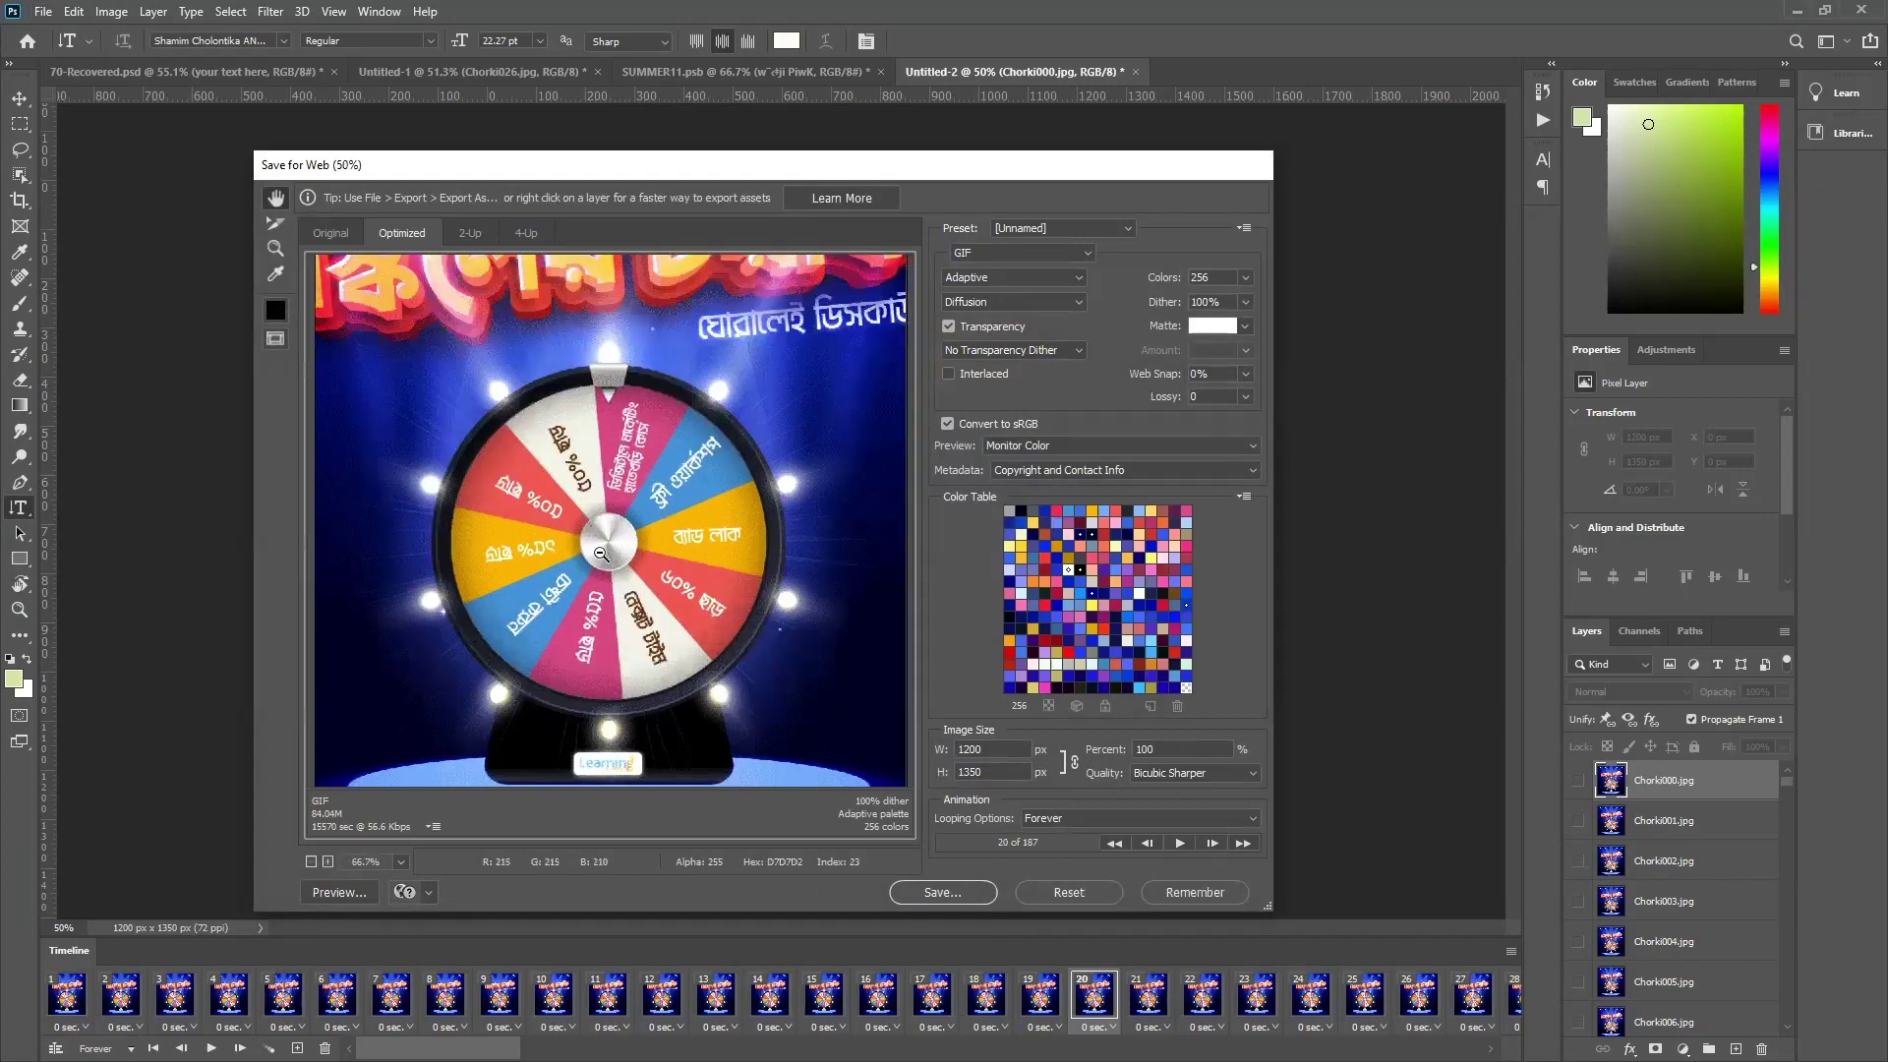
key("alt")
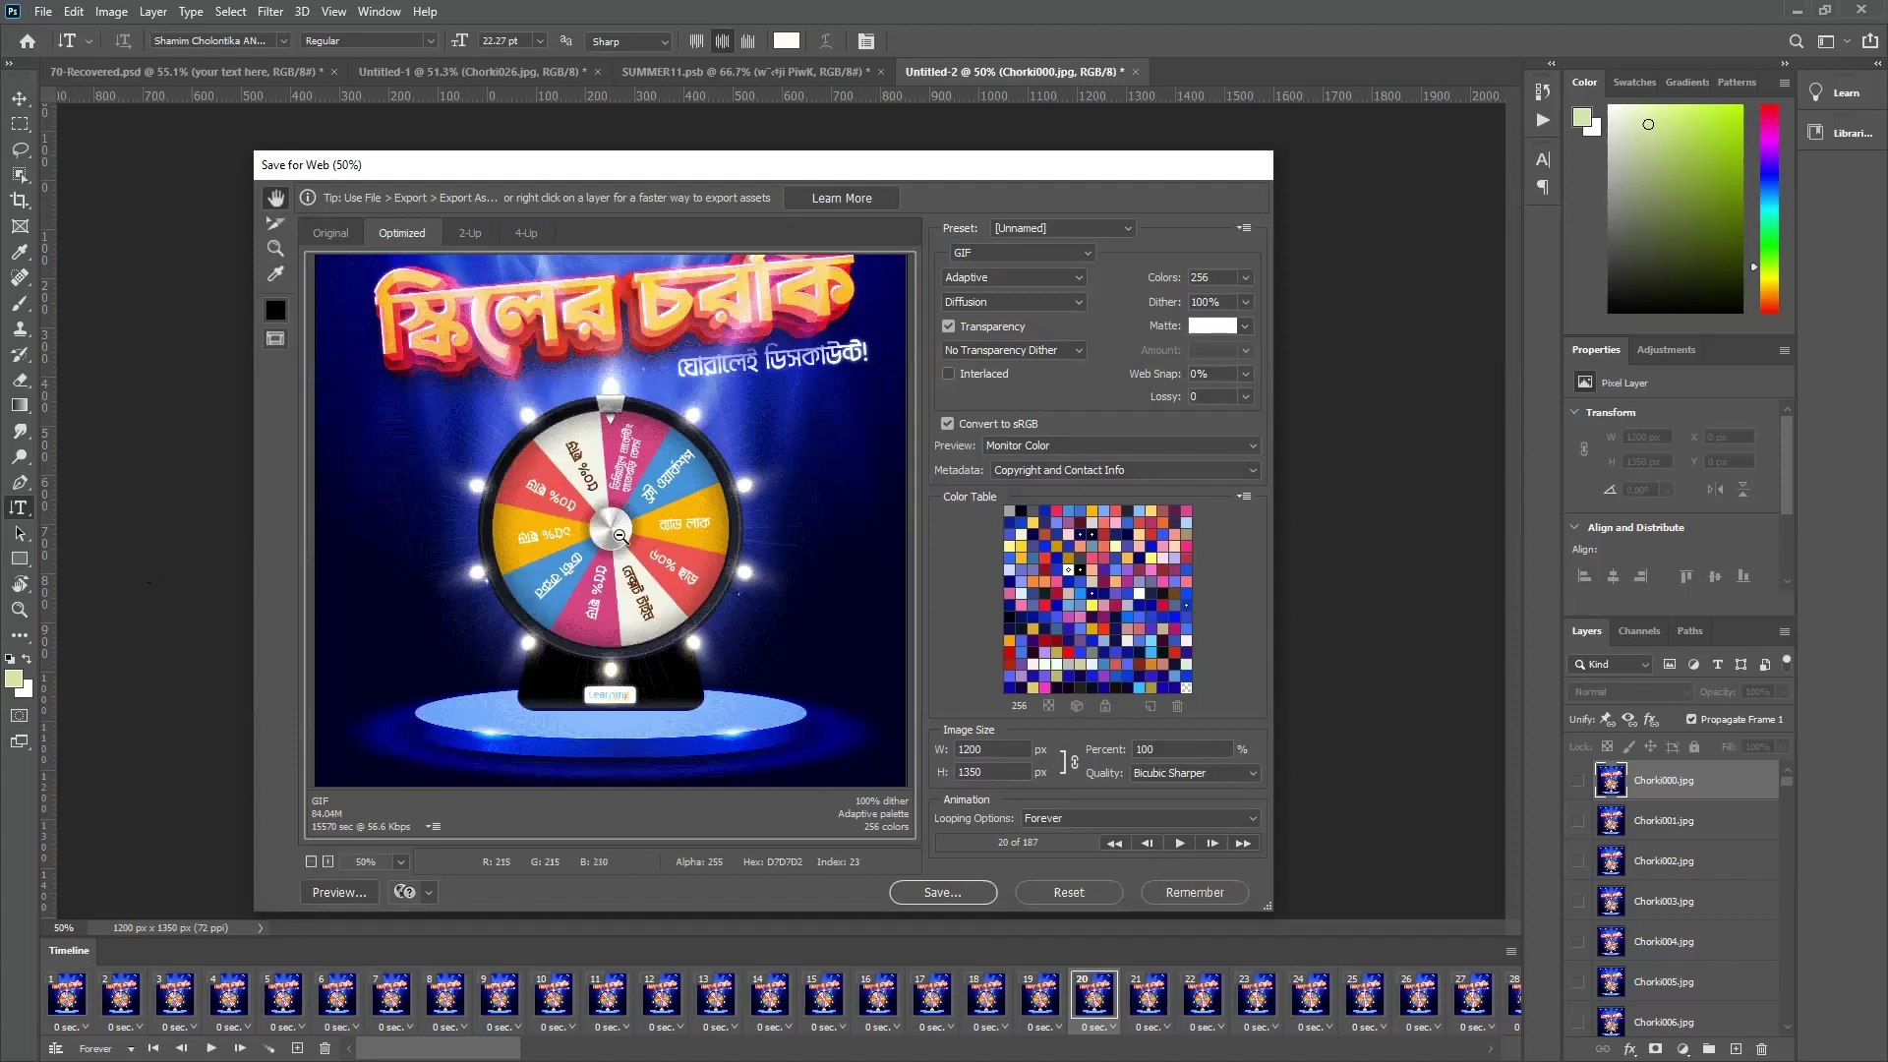
left_click(760, 620, "alt")
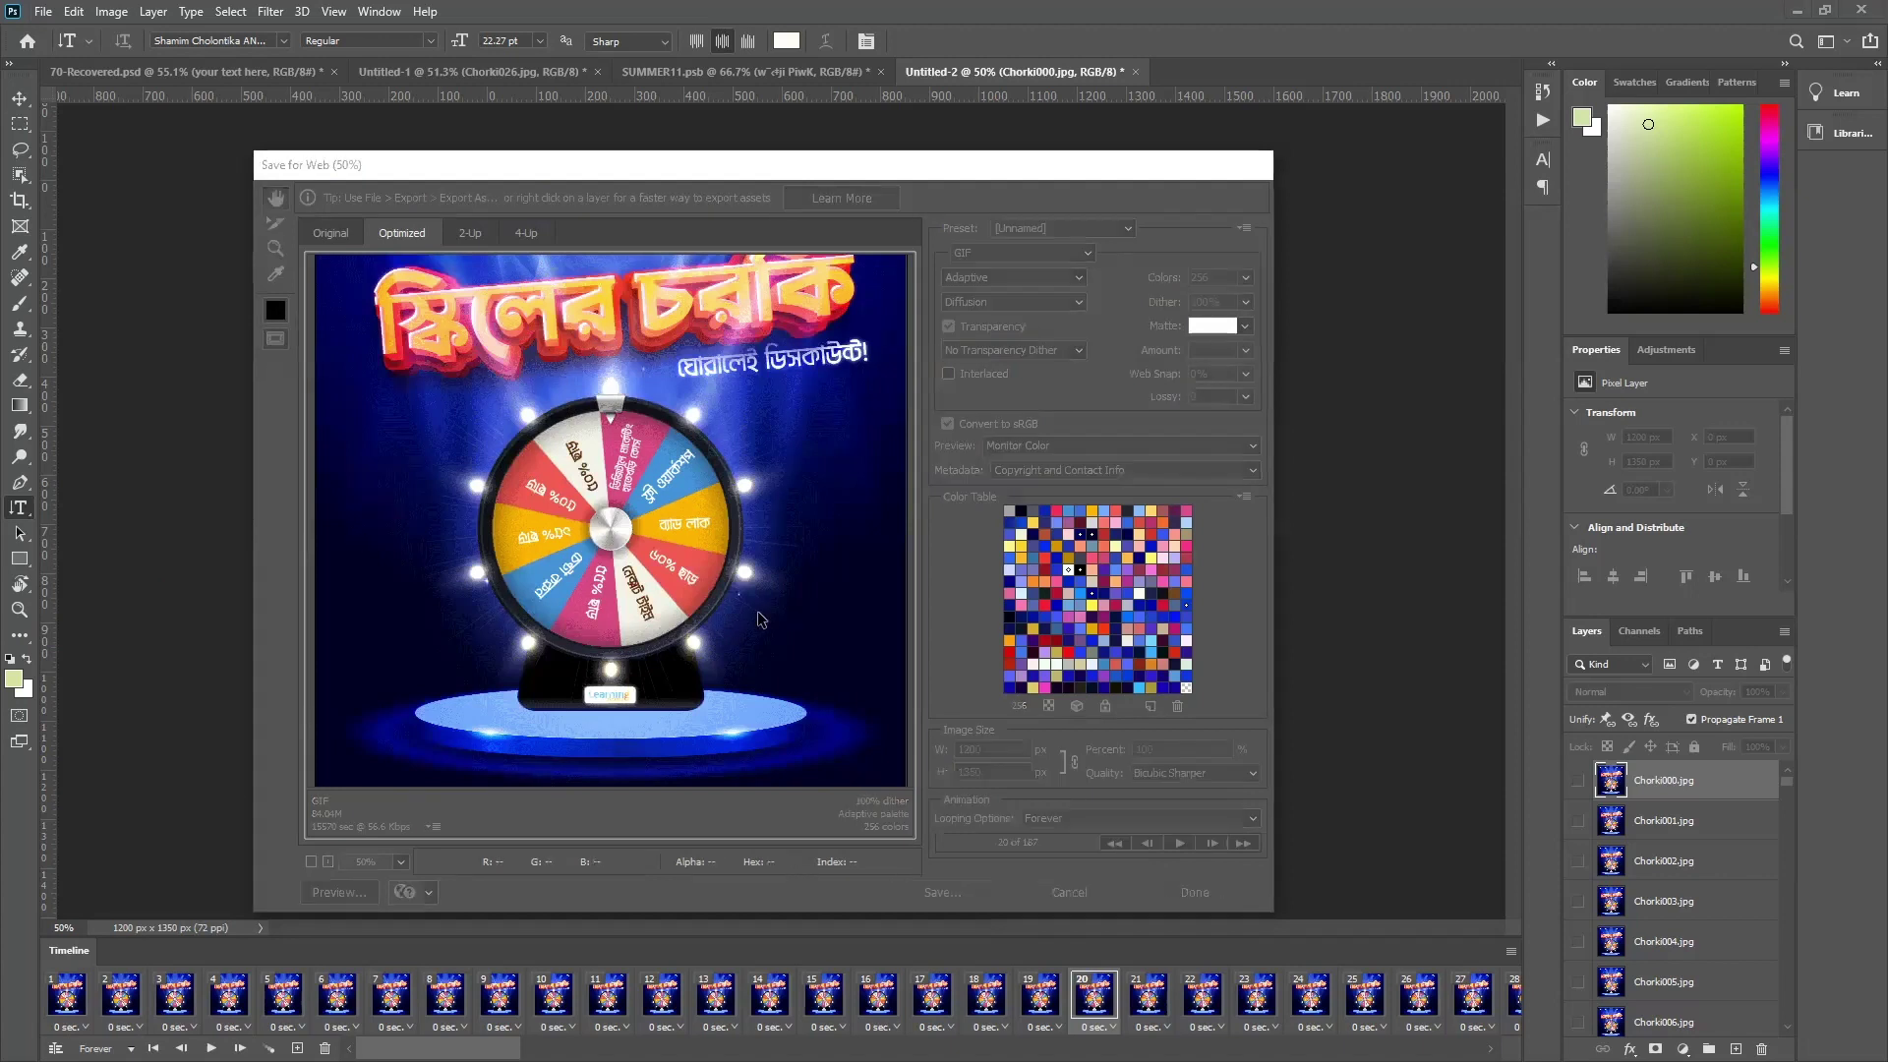
Start saving the optimized GIF in the Chorki folder, cancel the save, and open the existing Chorki.gif from File Explorer
left_click(942, 892)
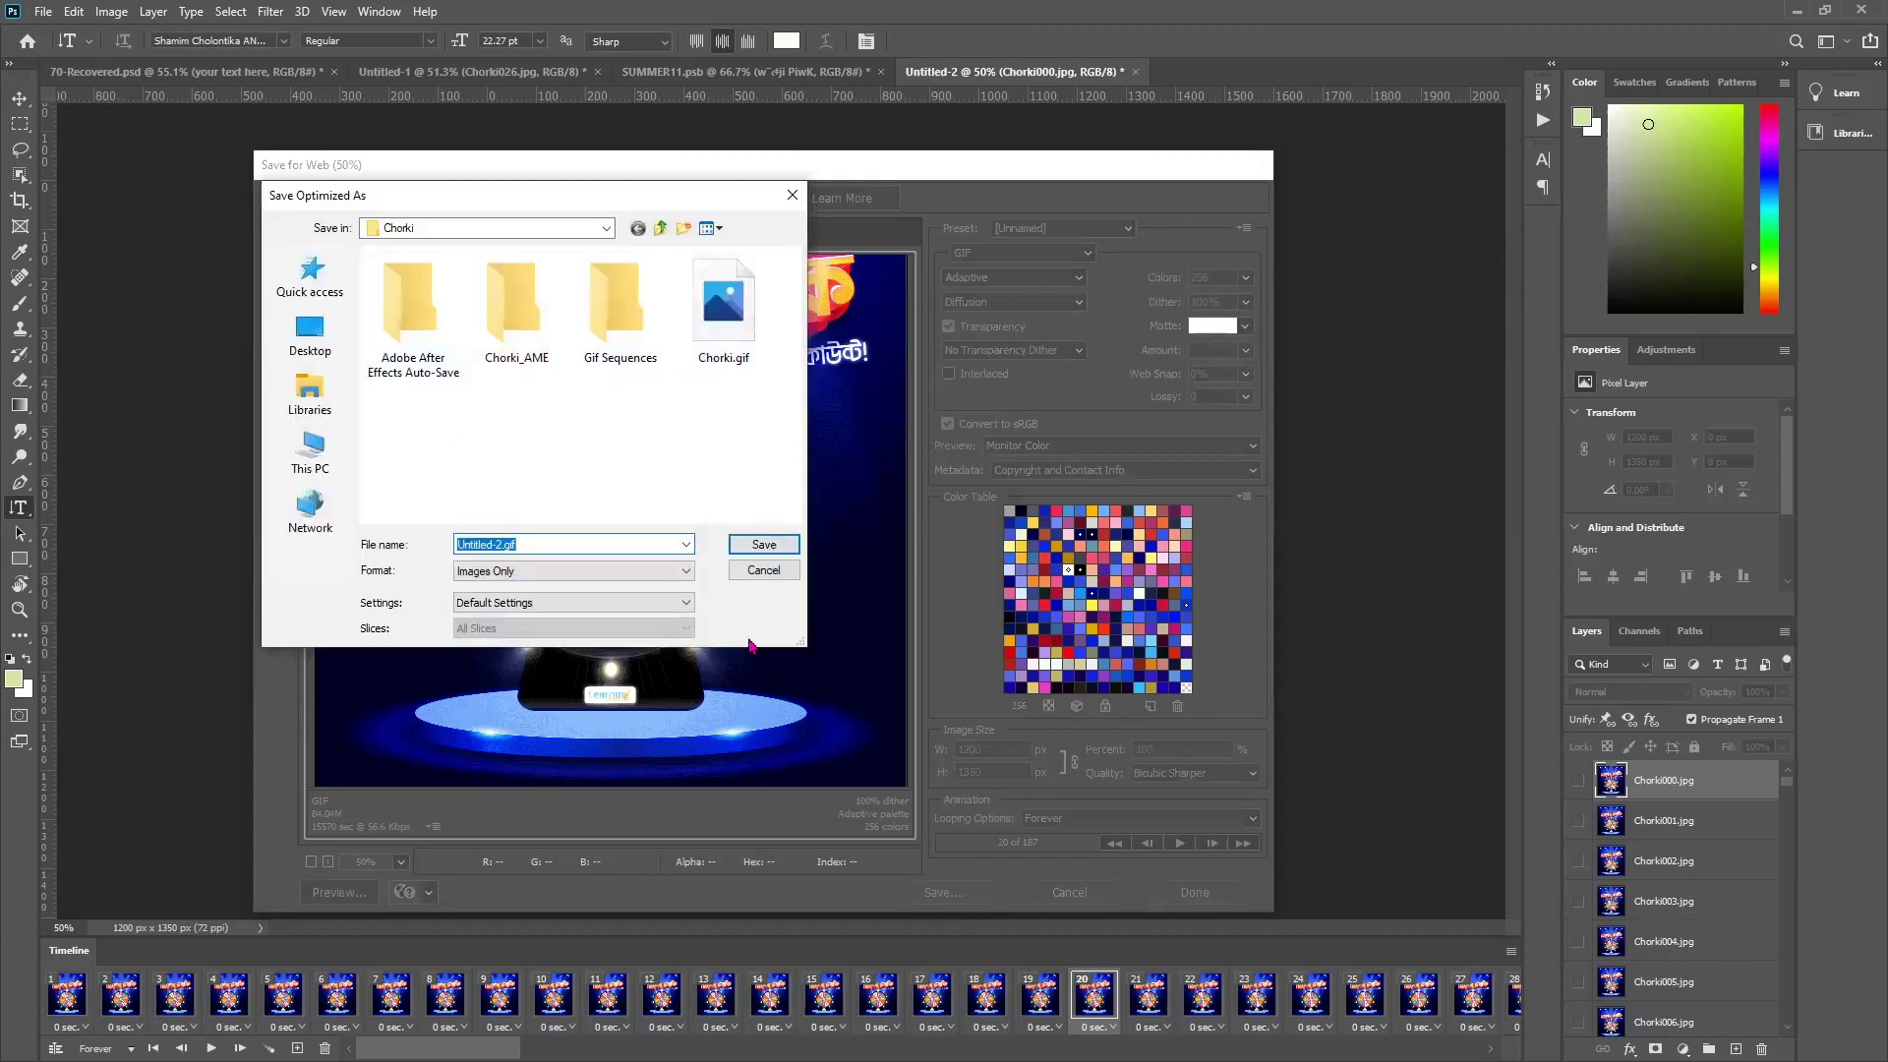
left_click(763, 570)
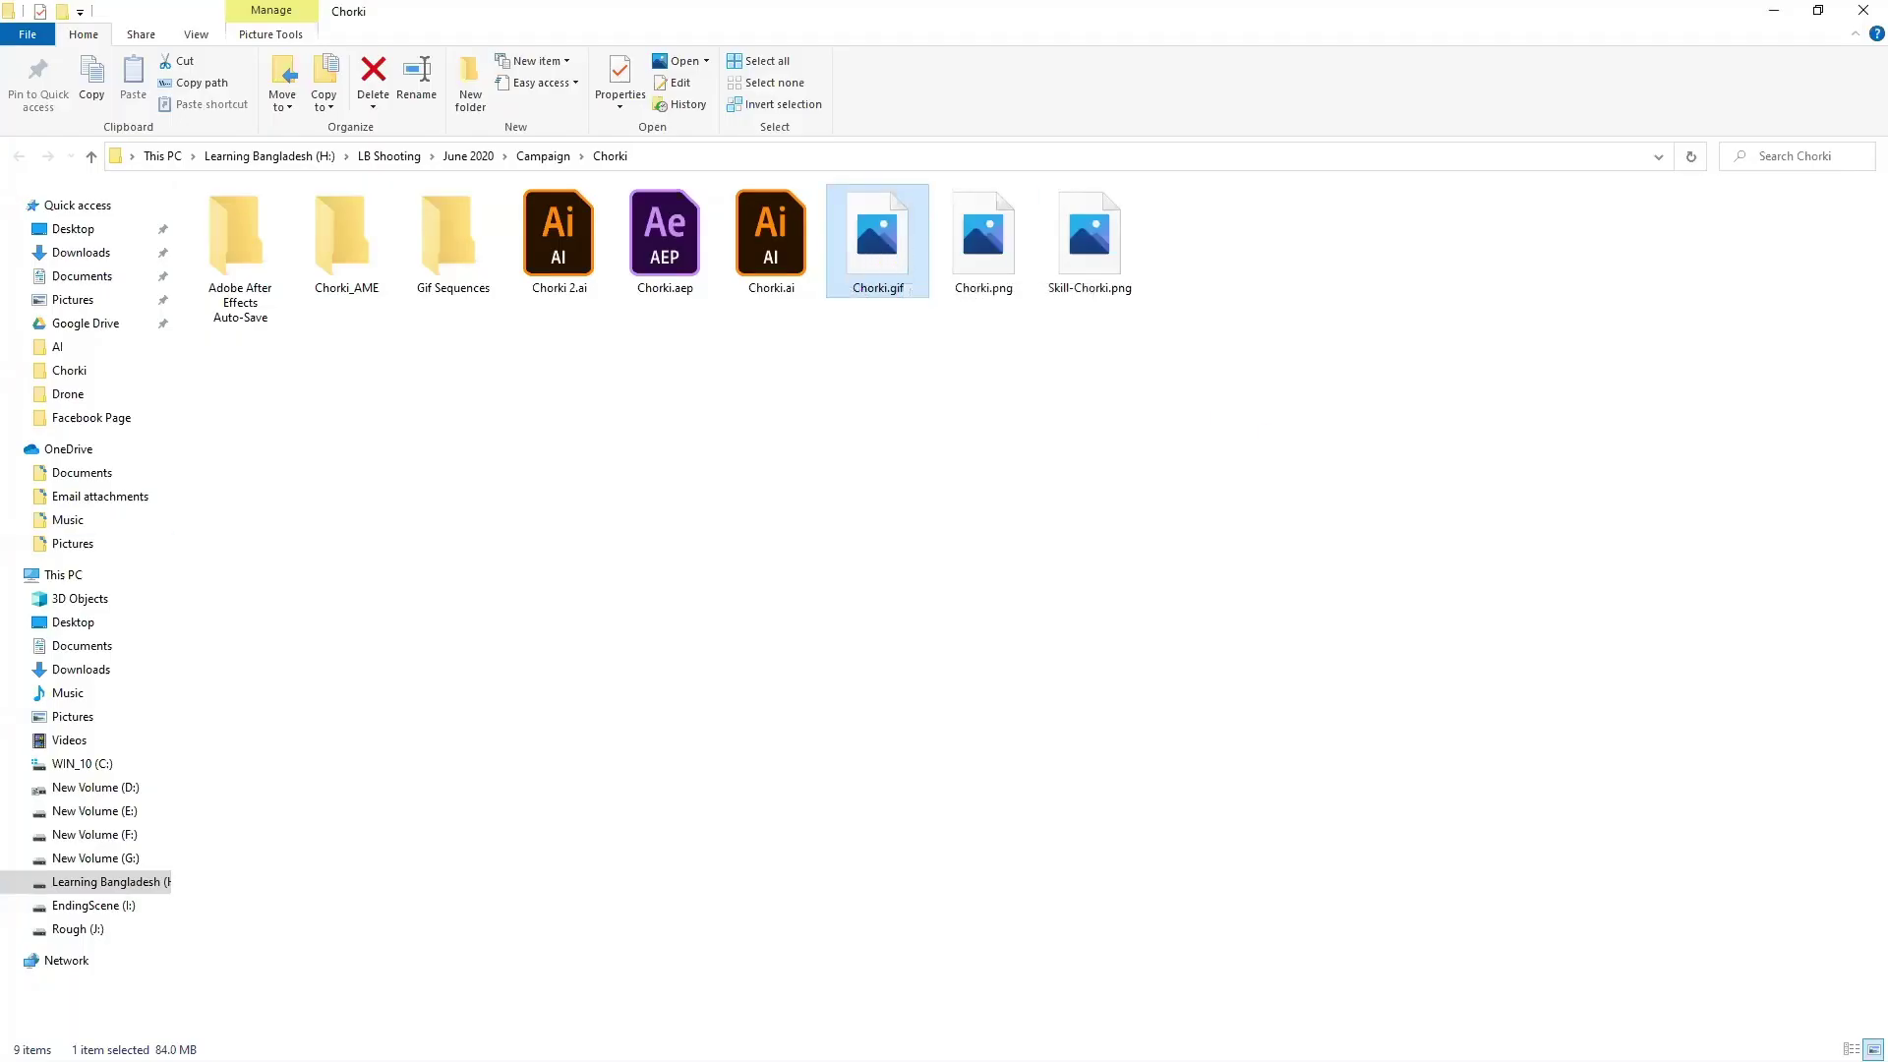
double_click(896, 271)
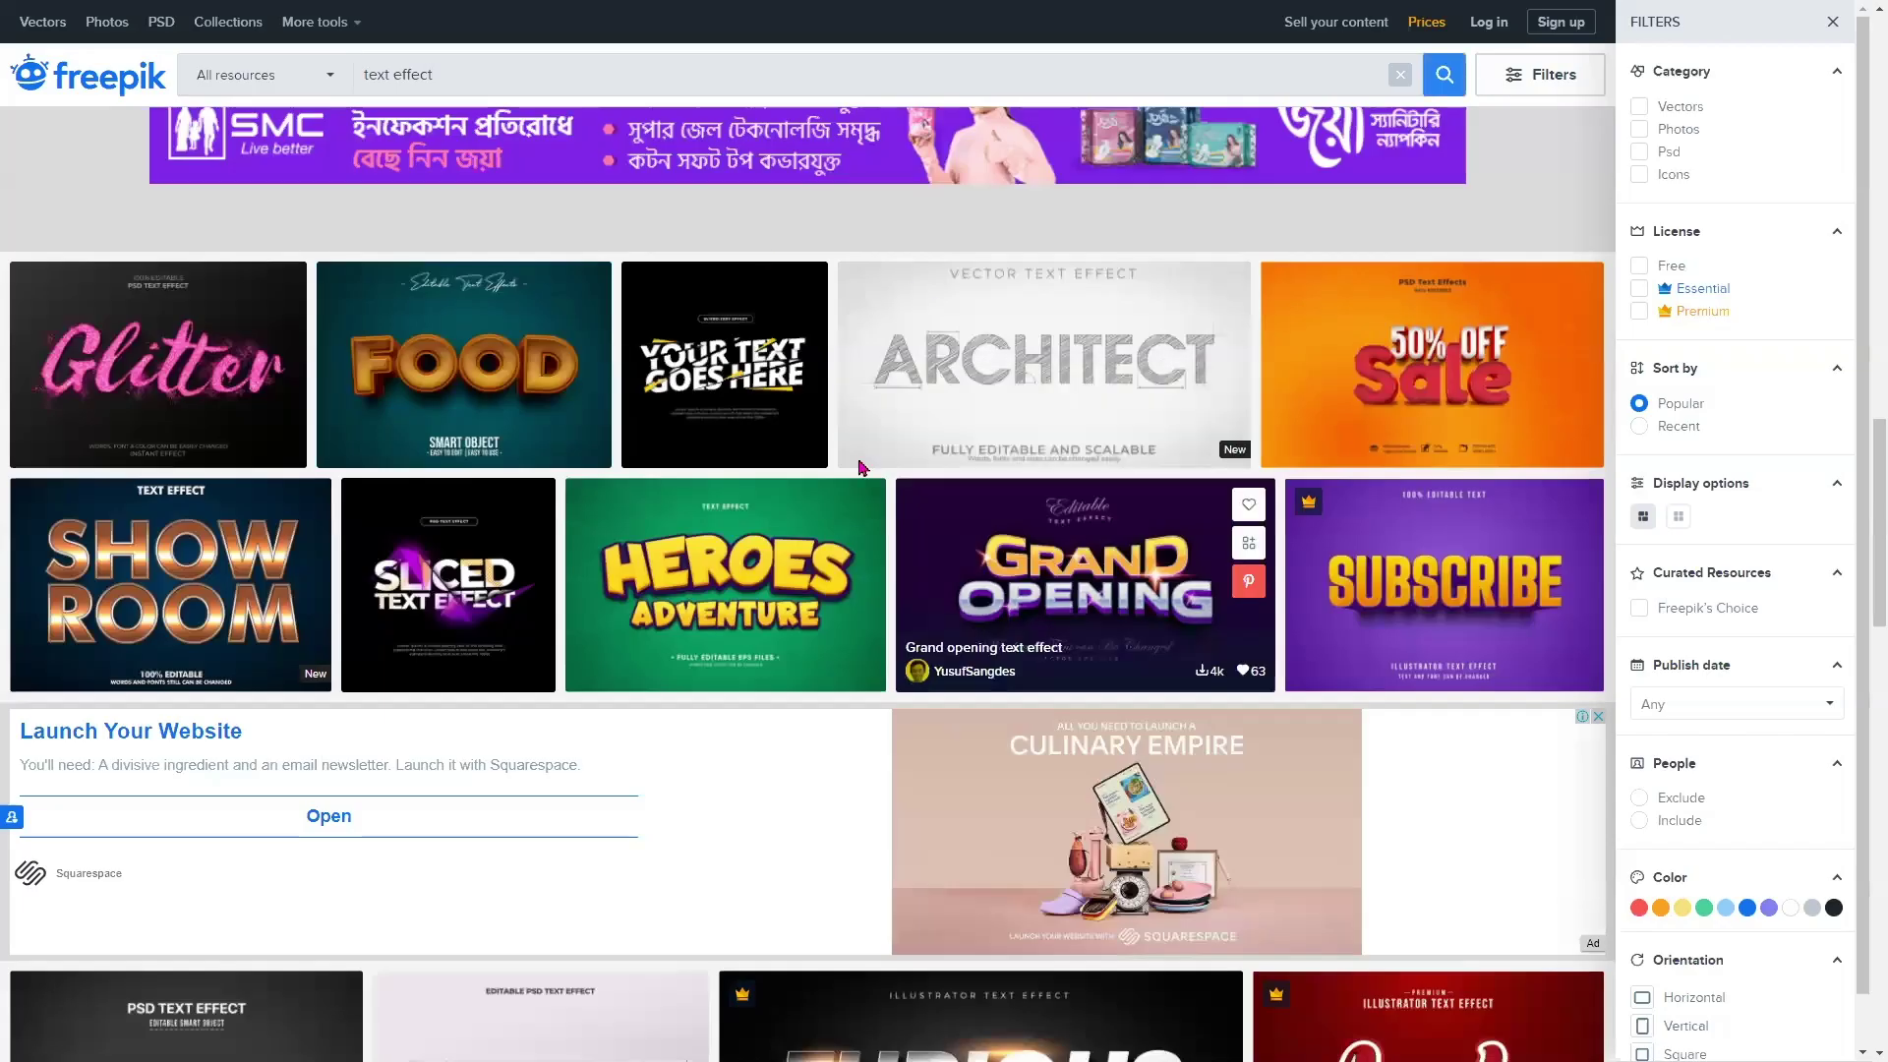
Switch to the Learning Bangladesh Facebook page and attach Chorki.gif from the Chorki folder to a new photo/video post
scroll(515, 316, "up", 10)
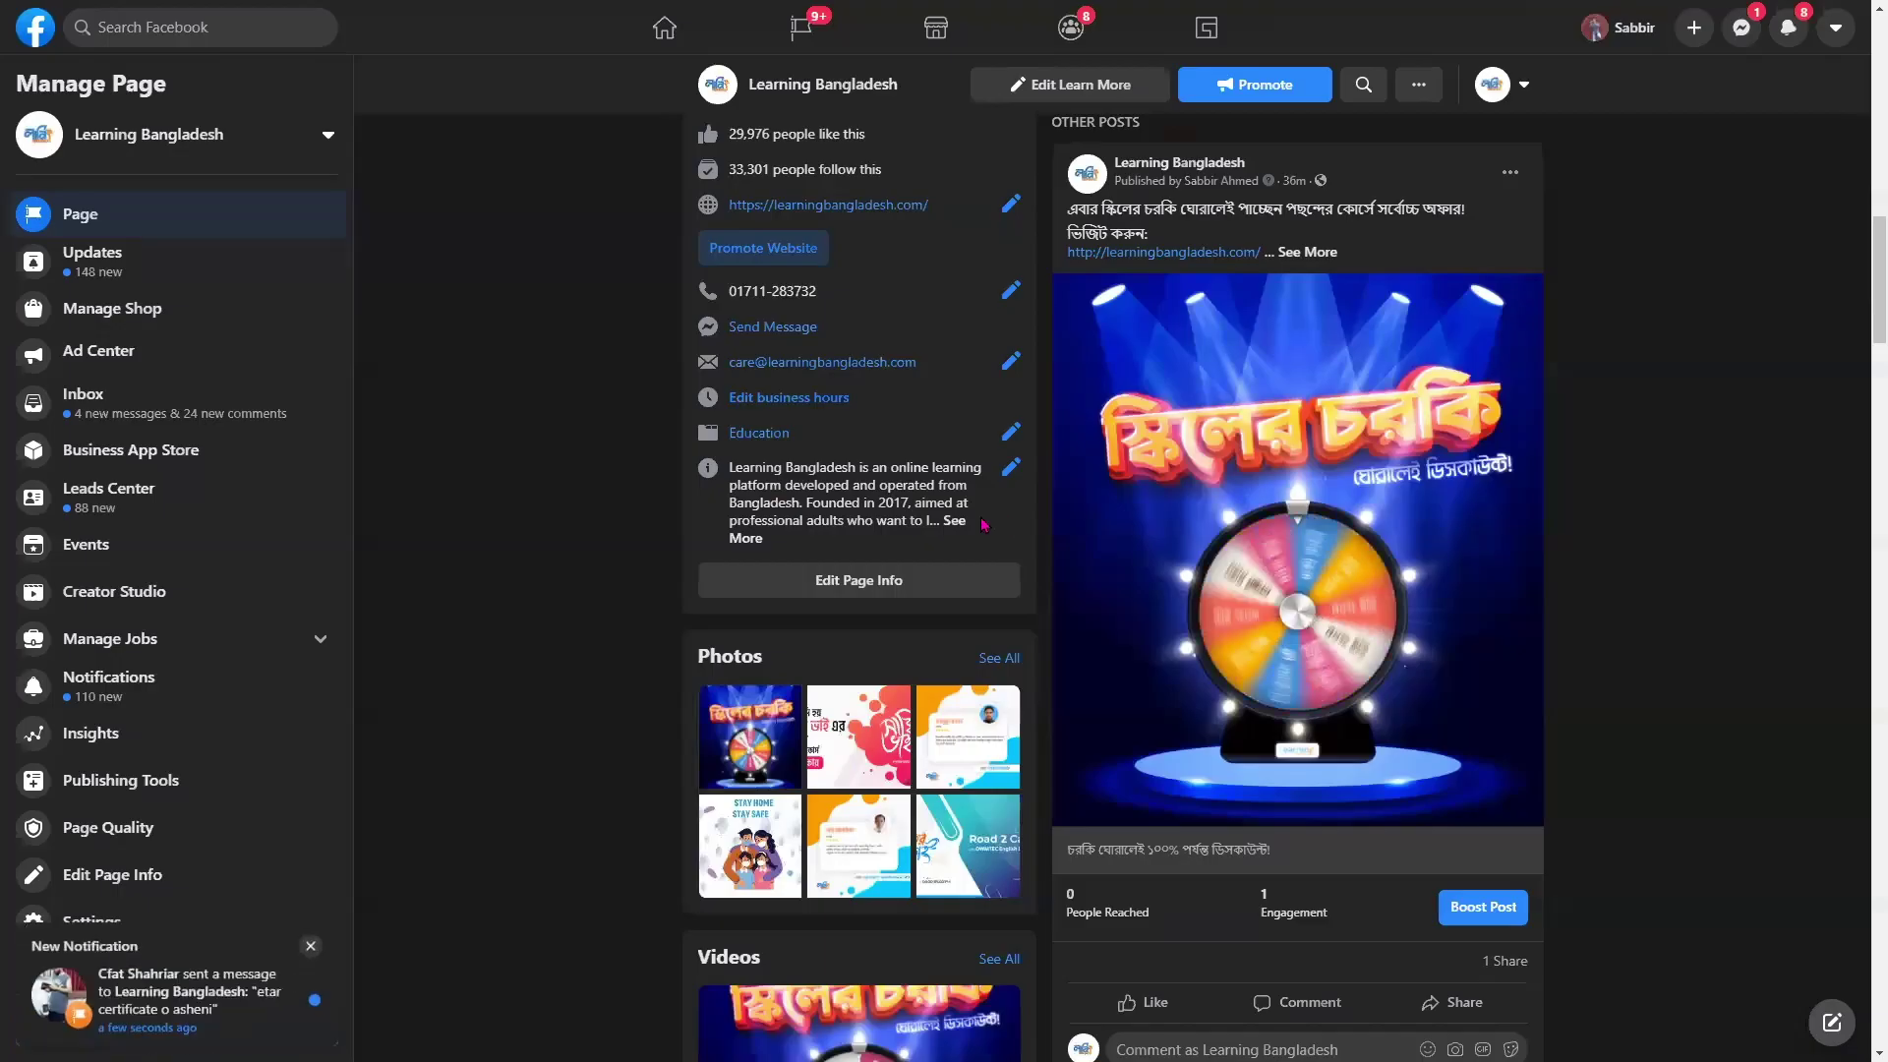
scroll(1249, 506, "up", 5)
scroll(1249, 507, "up", 9)
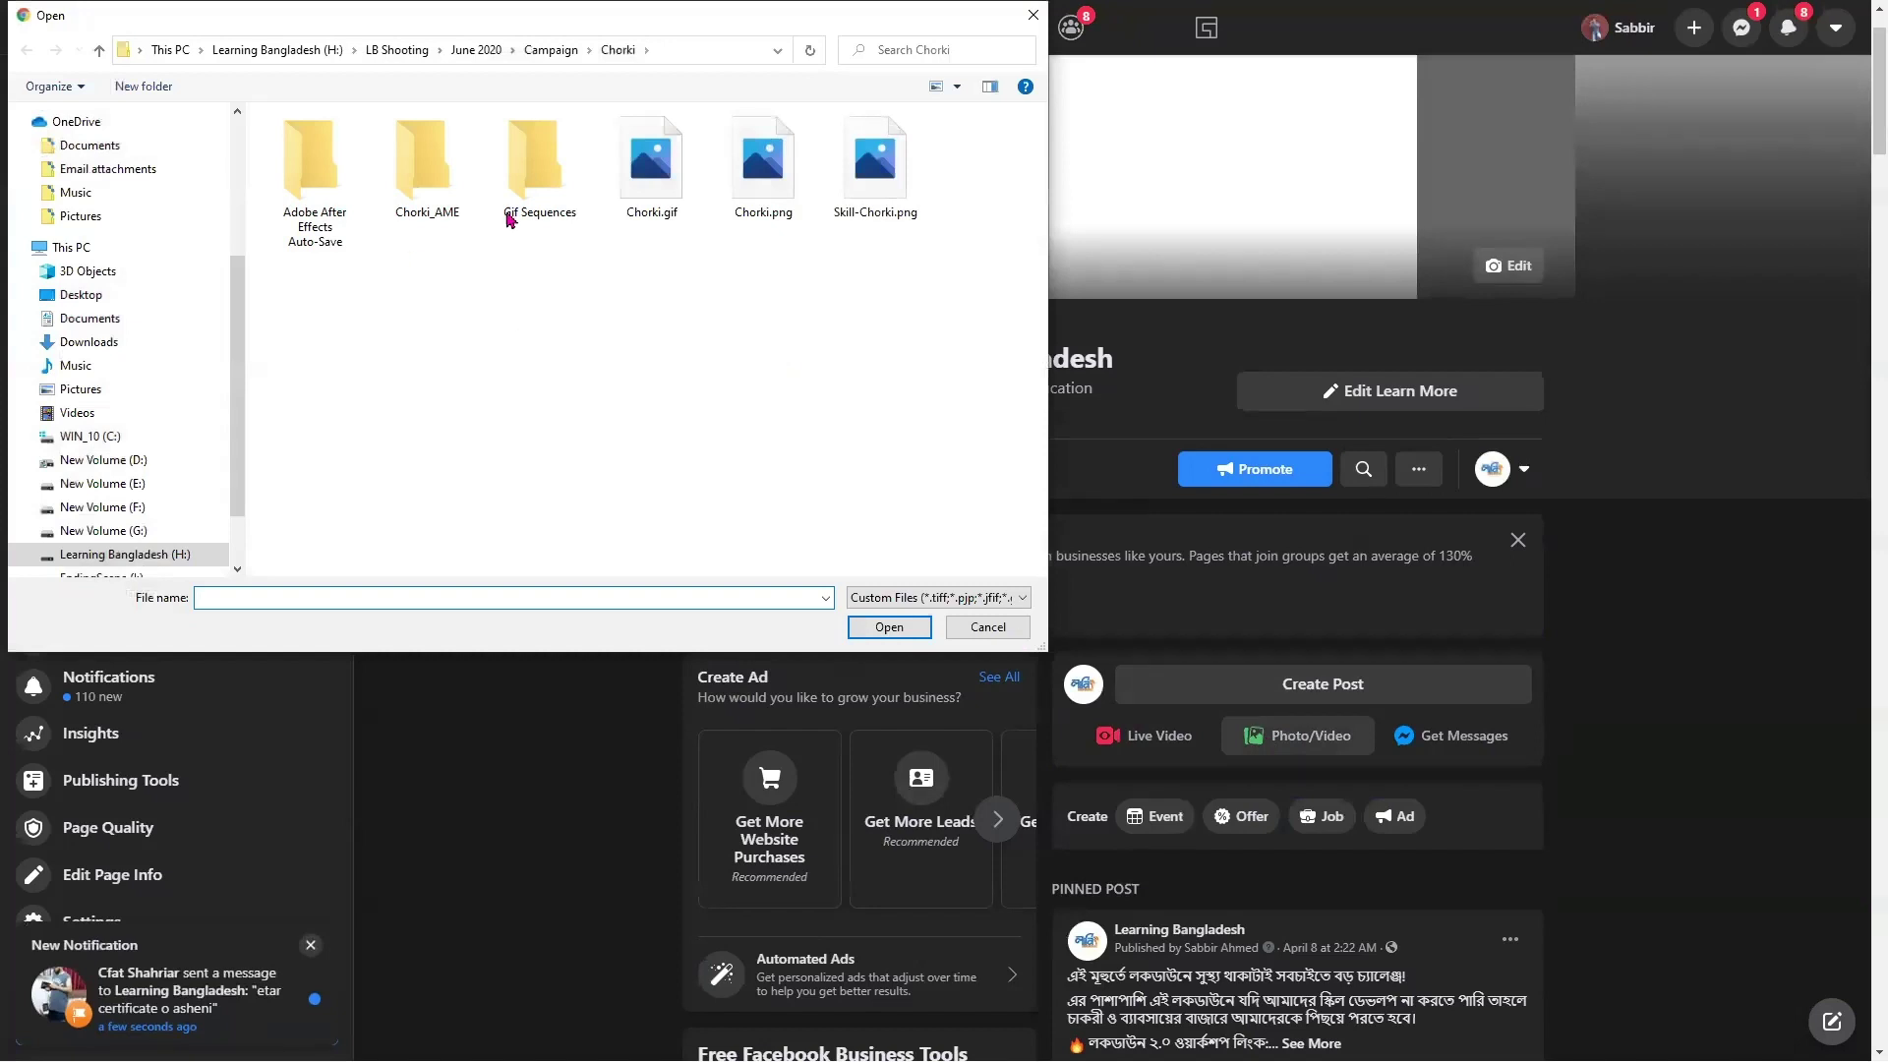
left_click(641, 187)
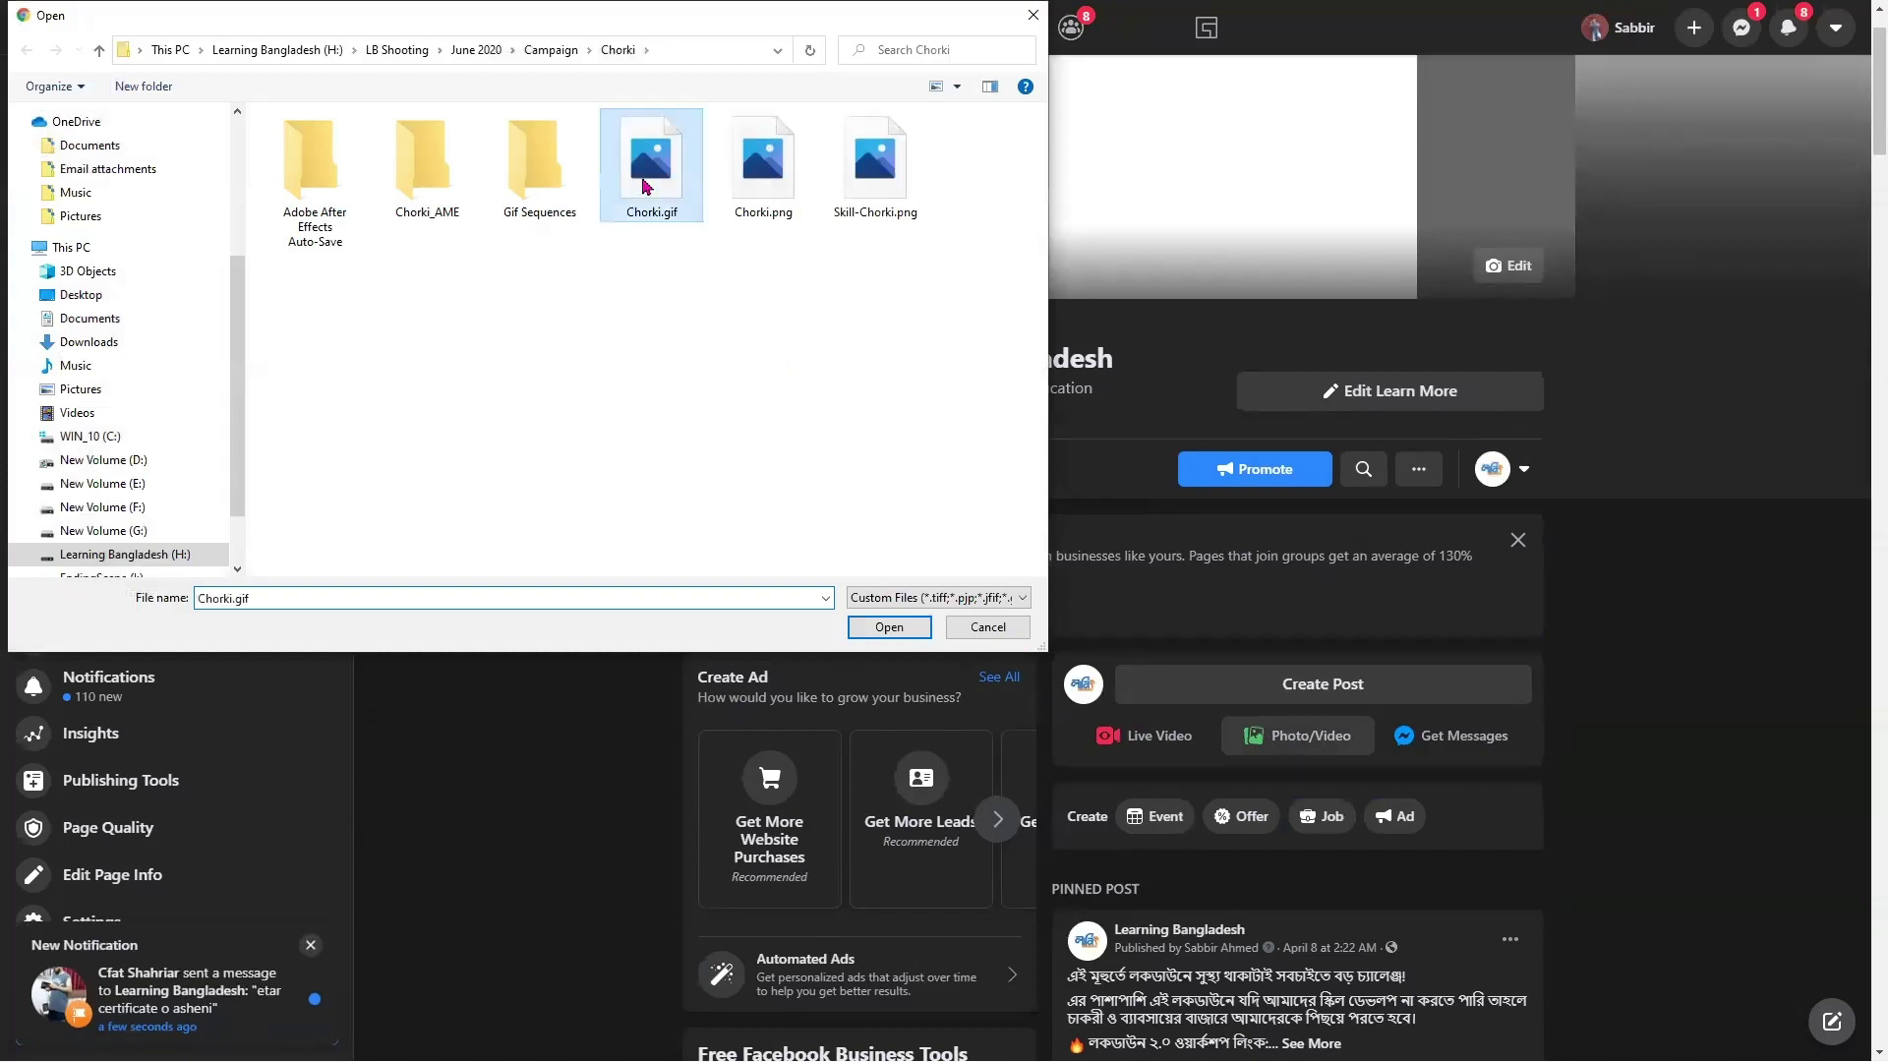
left_click(869, 629)
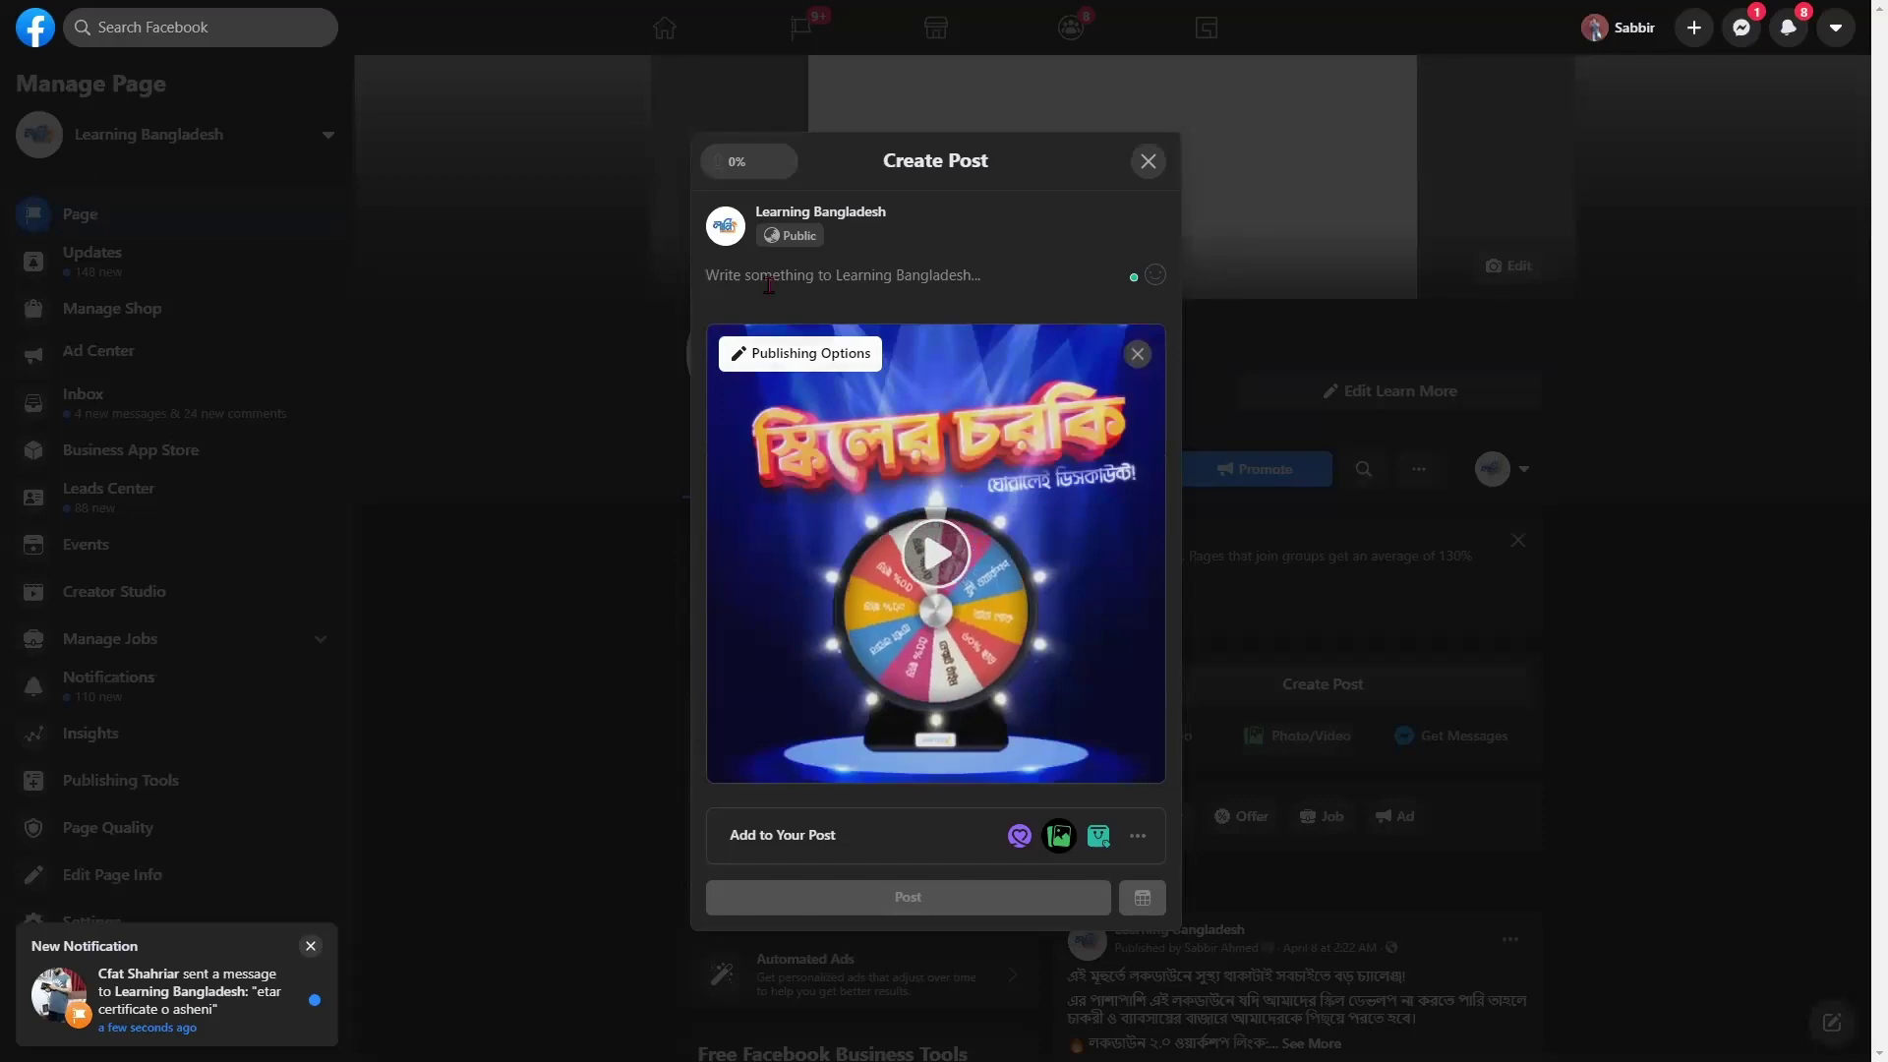
Try entering a video title starting with "B" in Publishing Options, cancel it, and discard the draft post
left_click(763, 356)
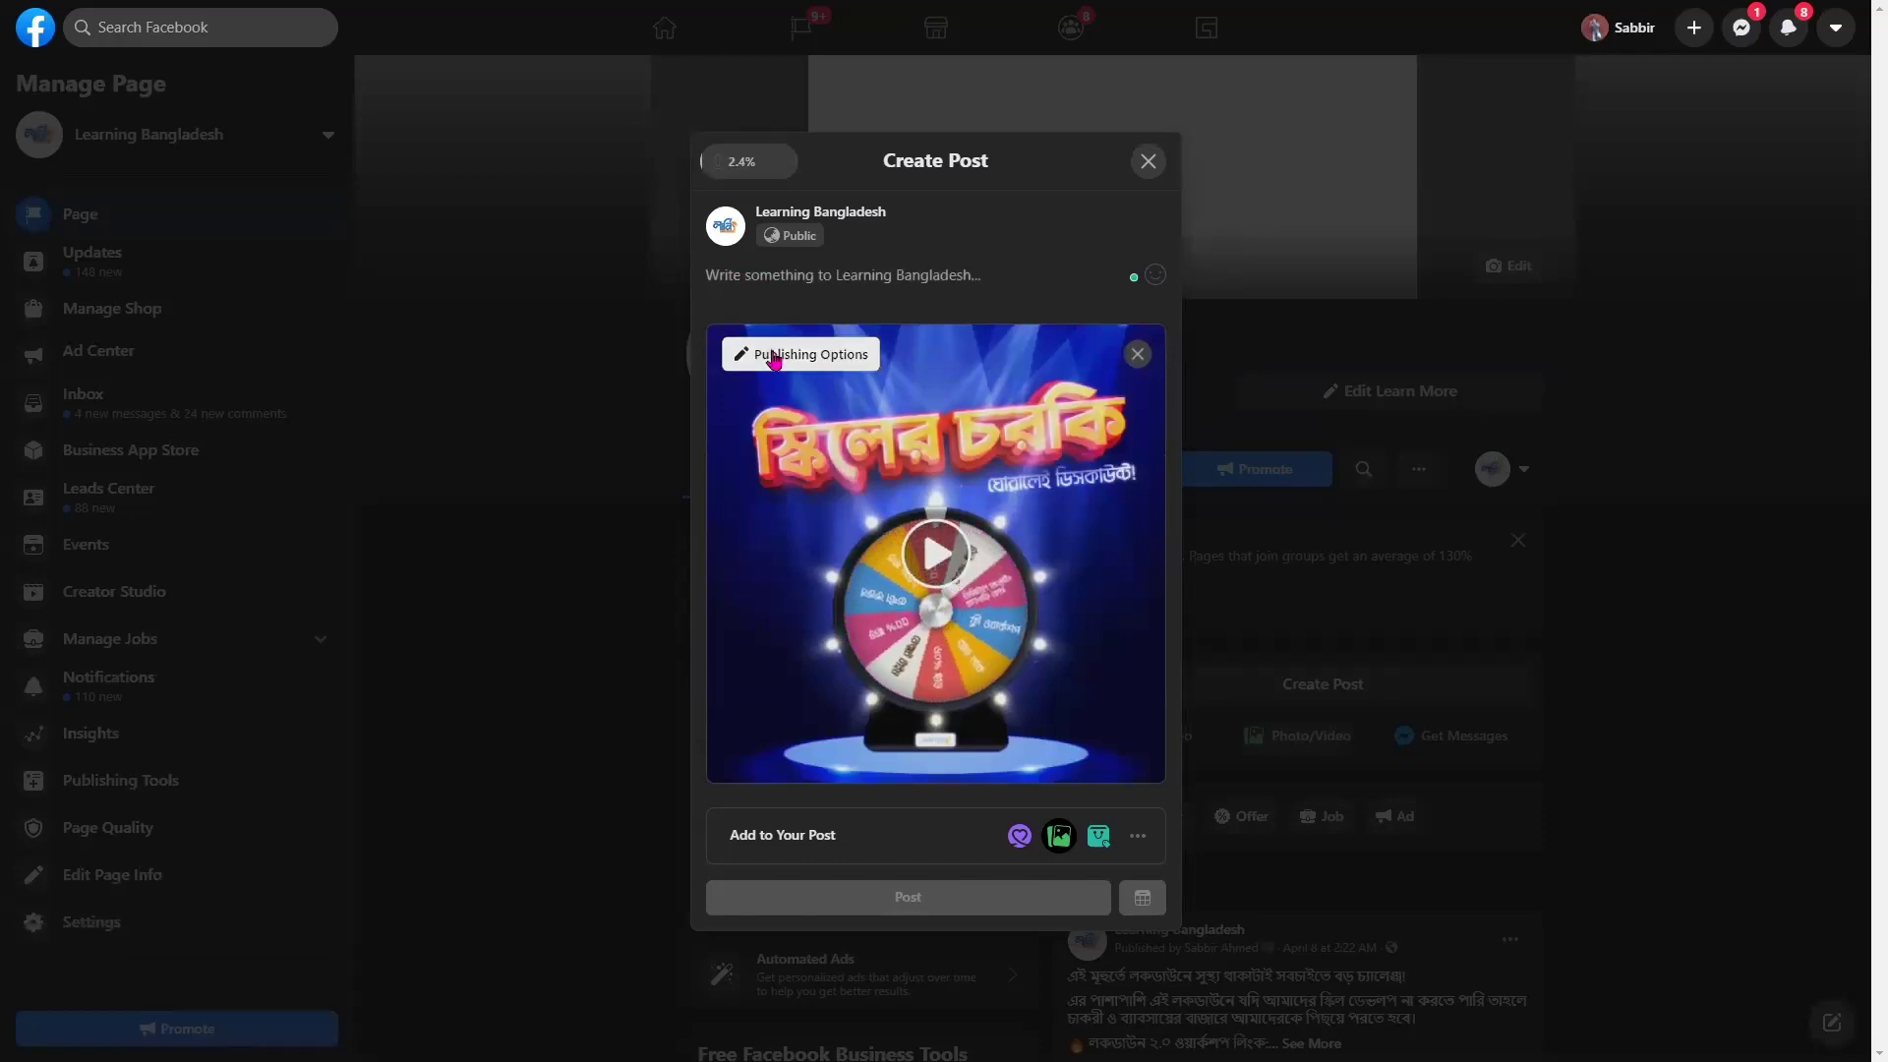
type("B")
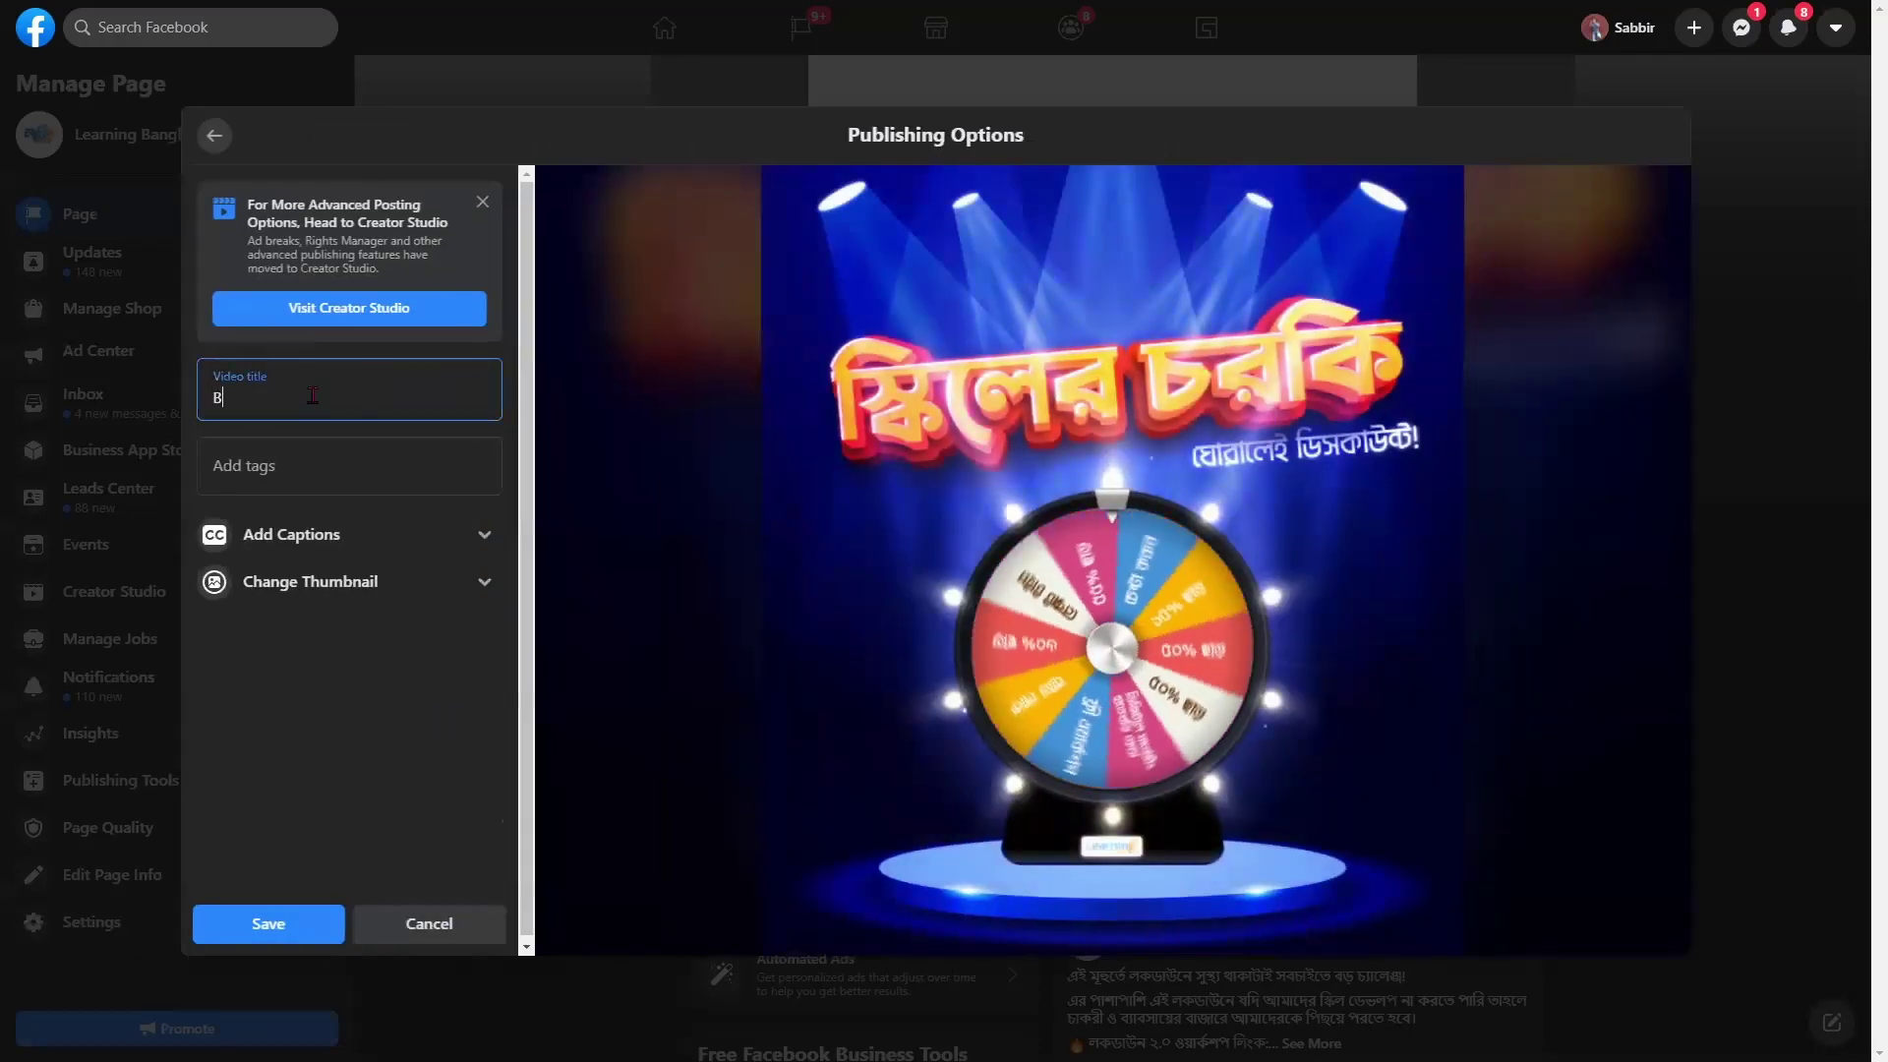
left_click(472, 934)
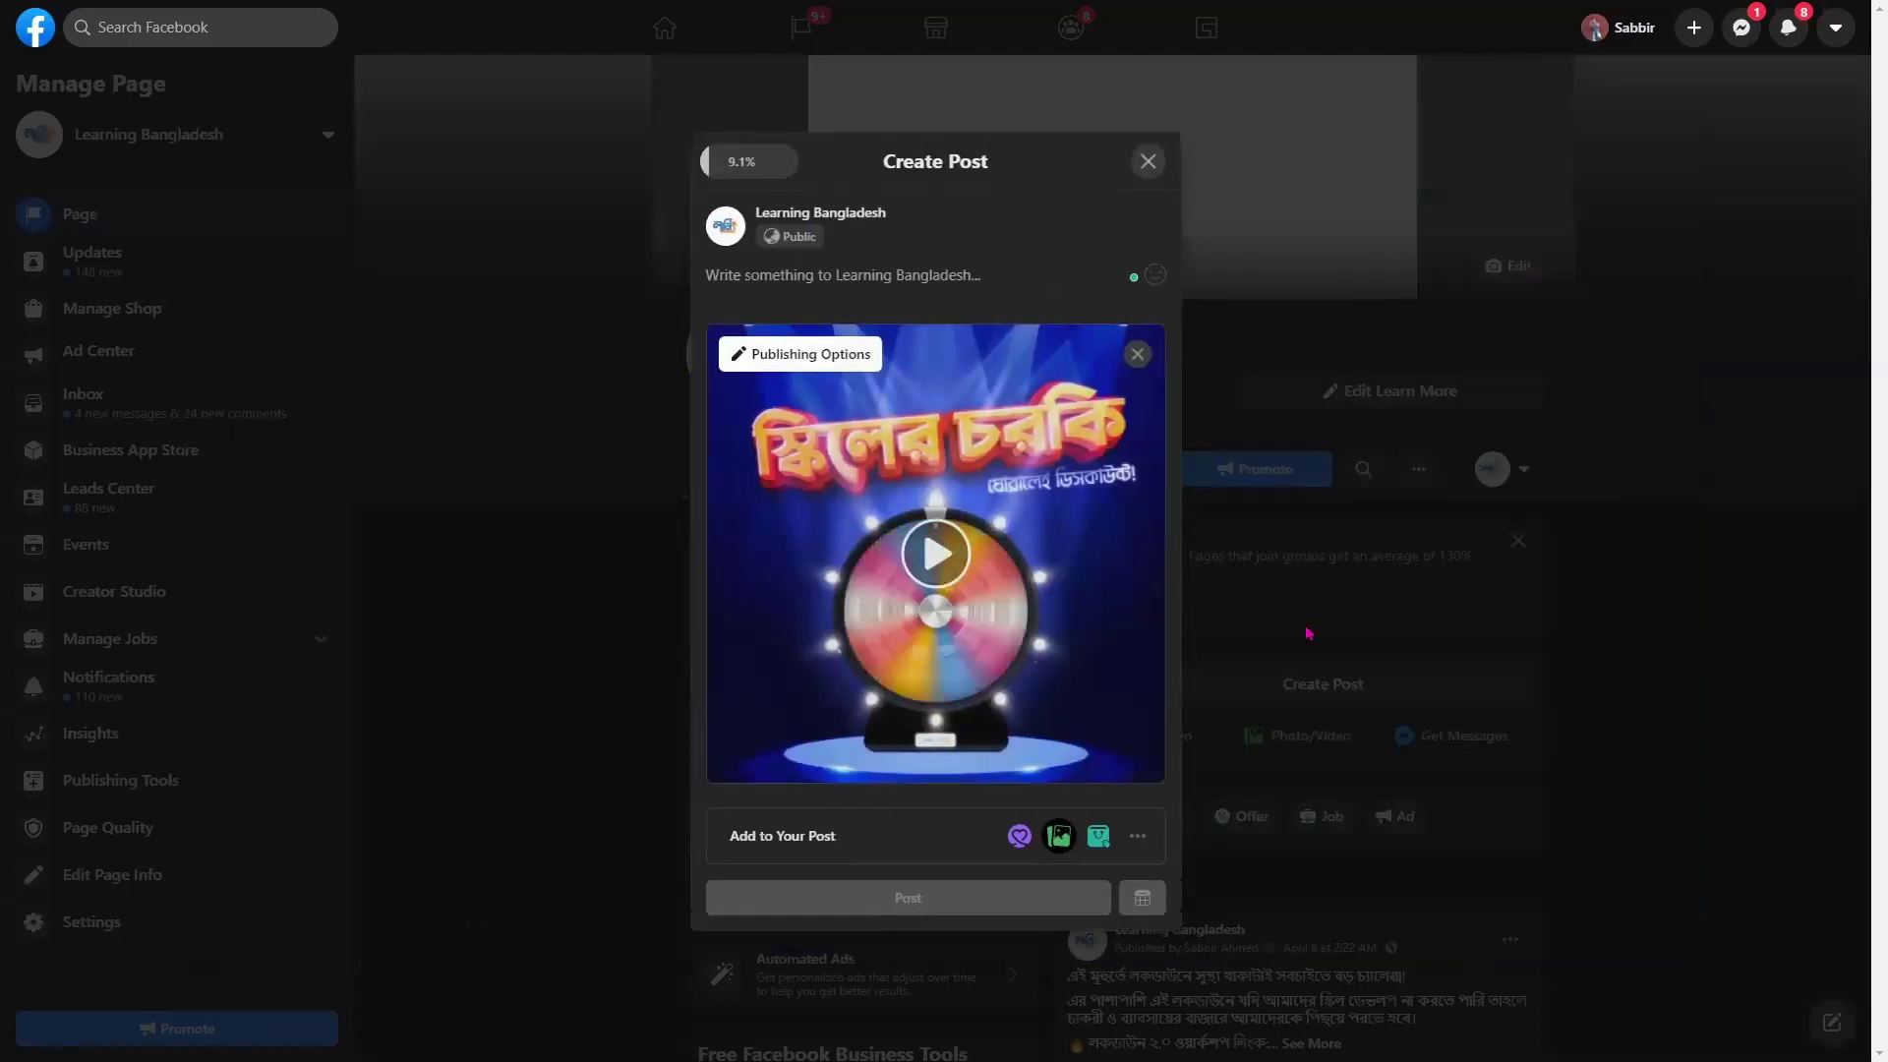
left_click(1147, 161)
left_click(1137, 577)
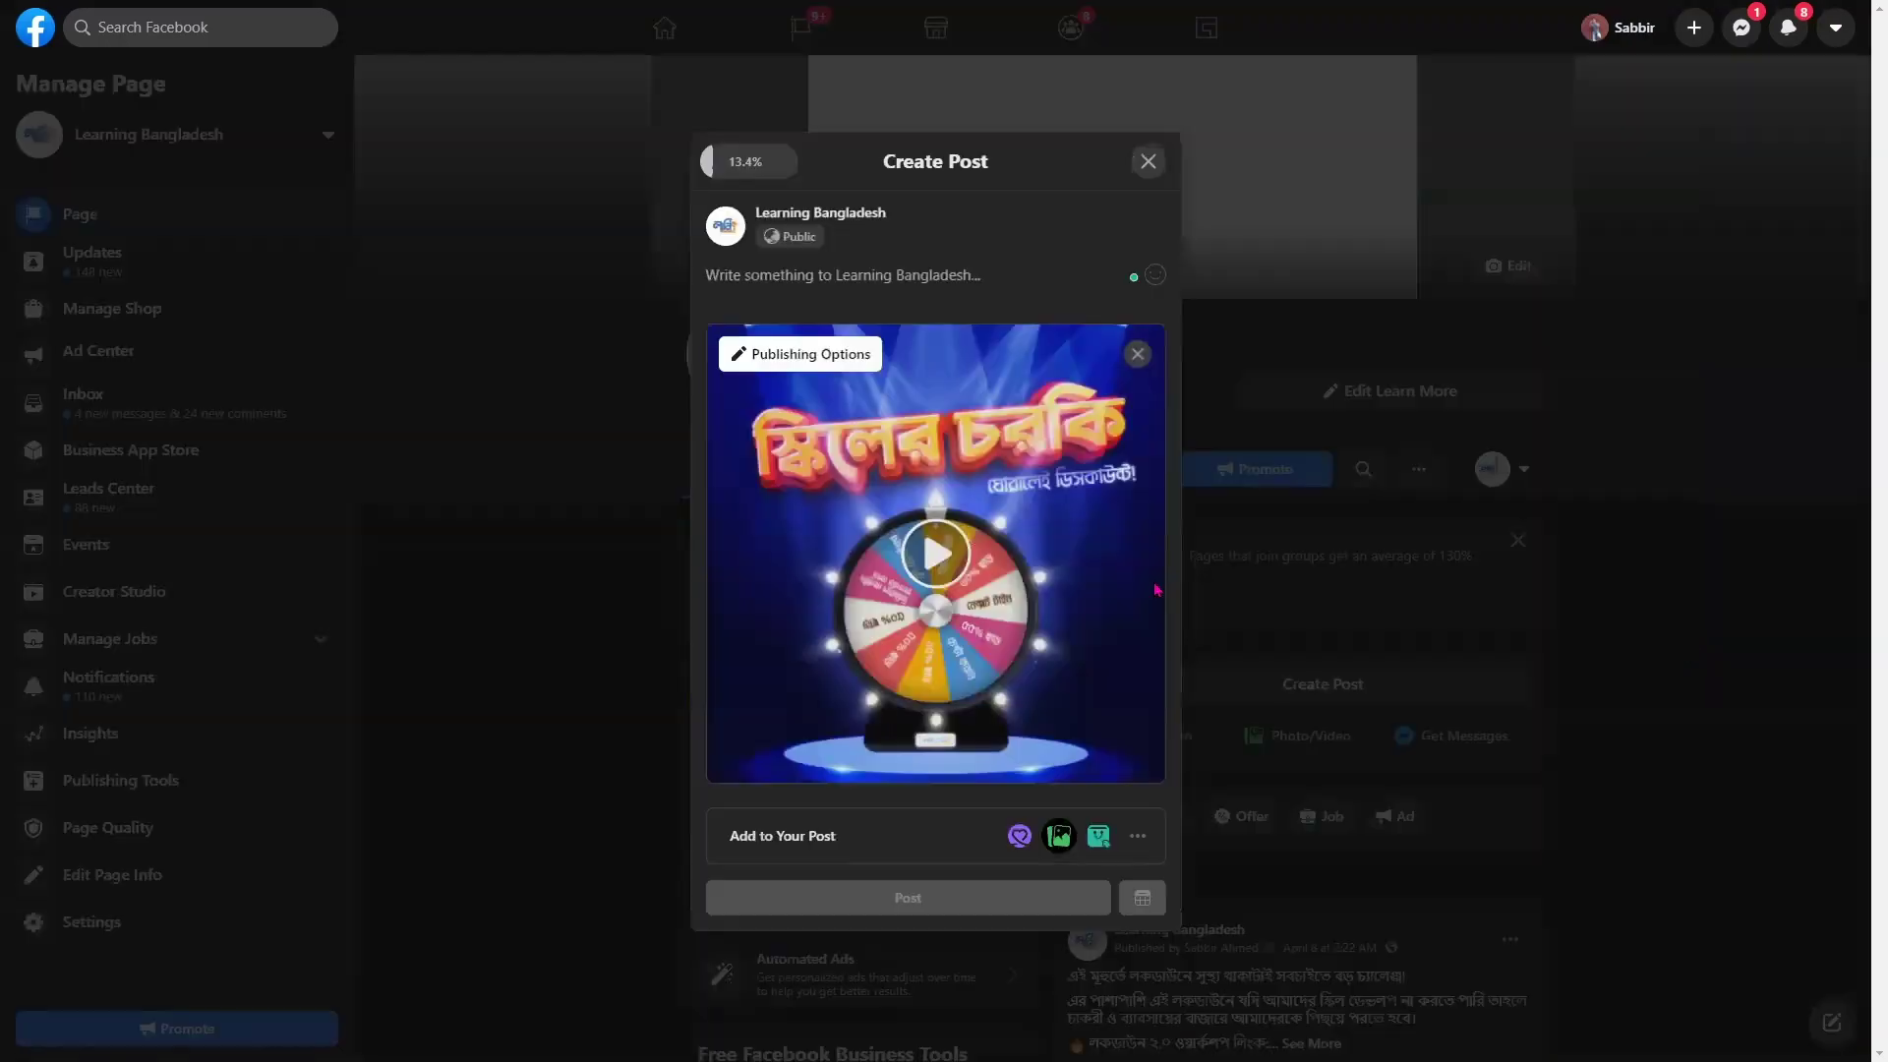
Review the published wheel promo post on the Facebook page and the Freepik results for "text effect"
scroll(1291, 777, "down", 7)
scroll(1291, 777, "down", 1)
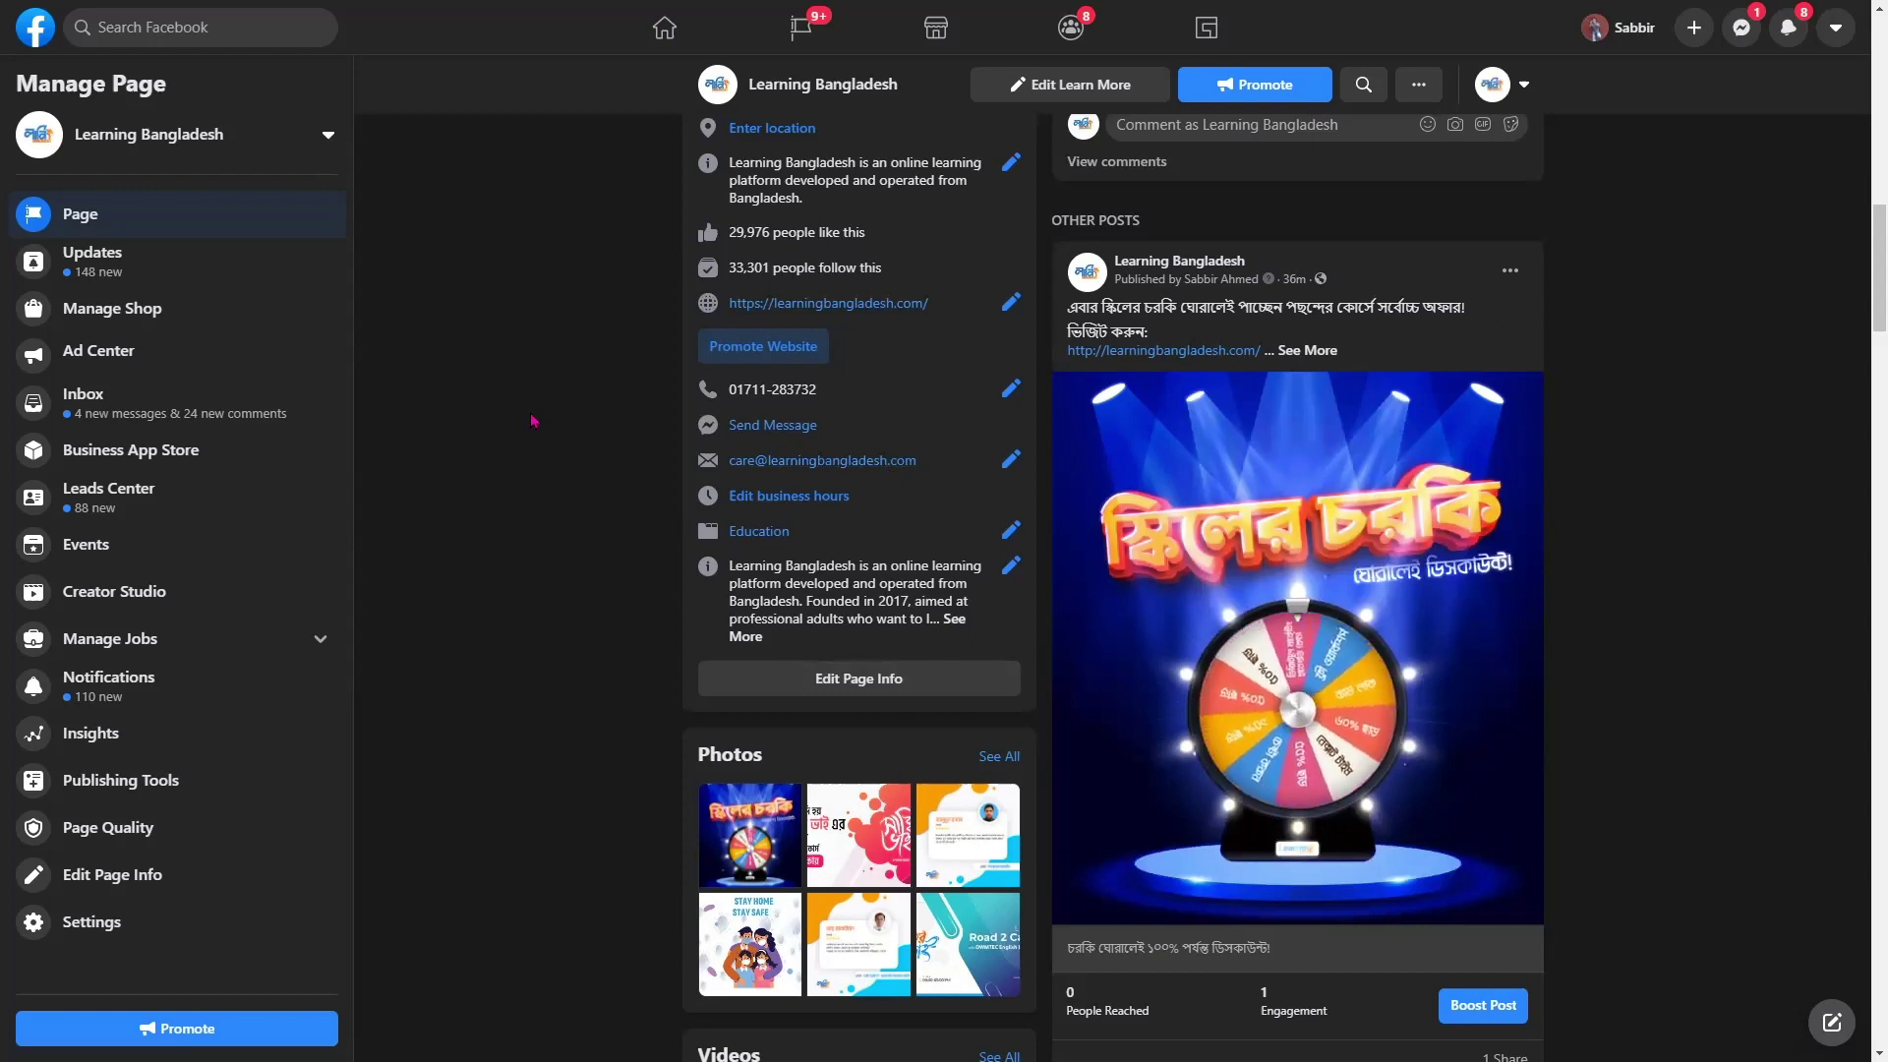
key("ctrl+Tab")
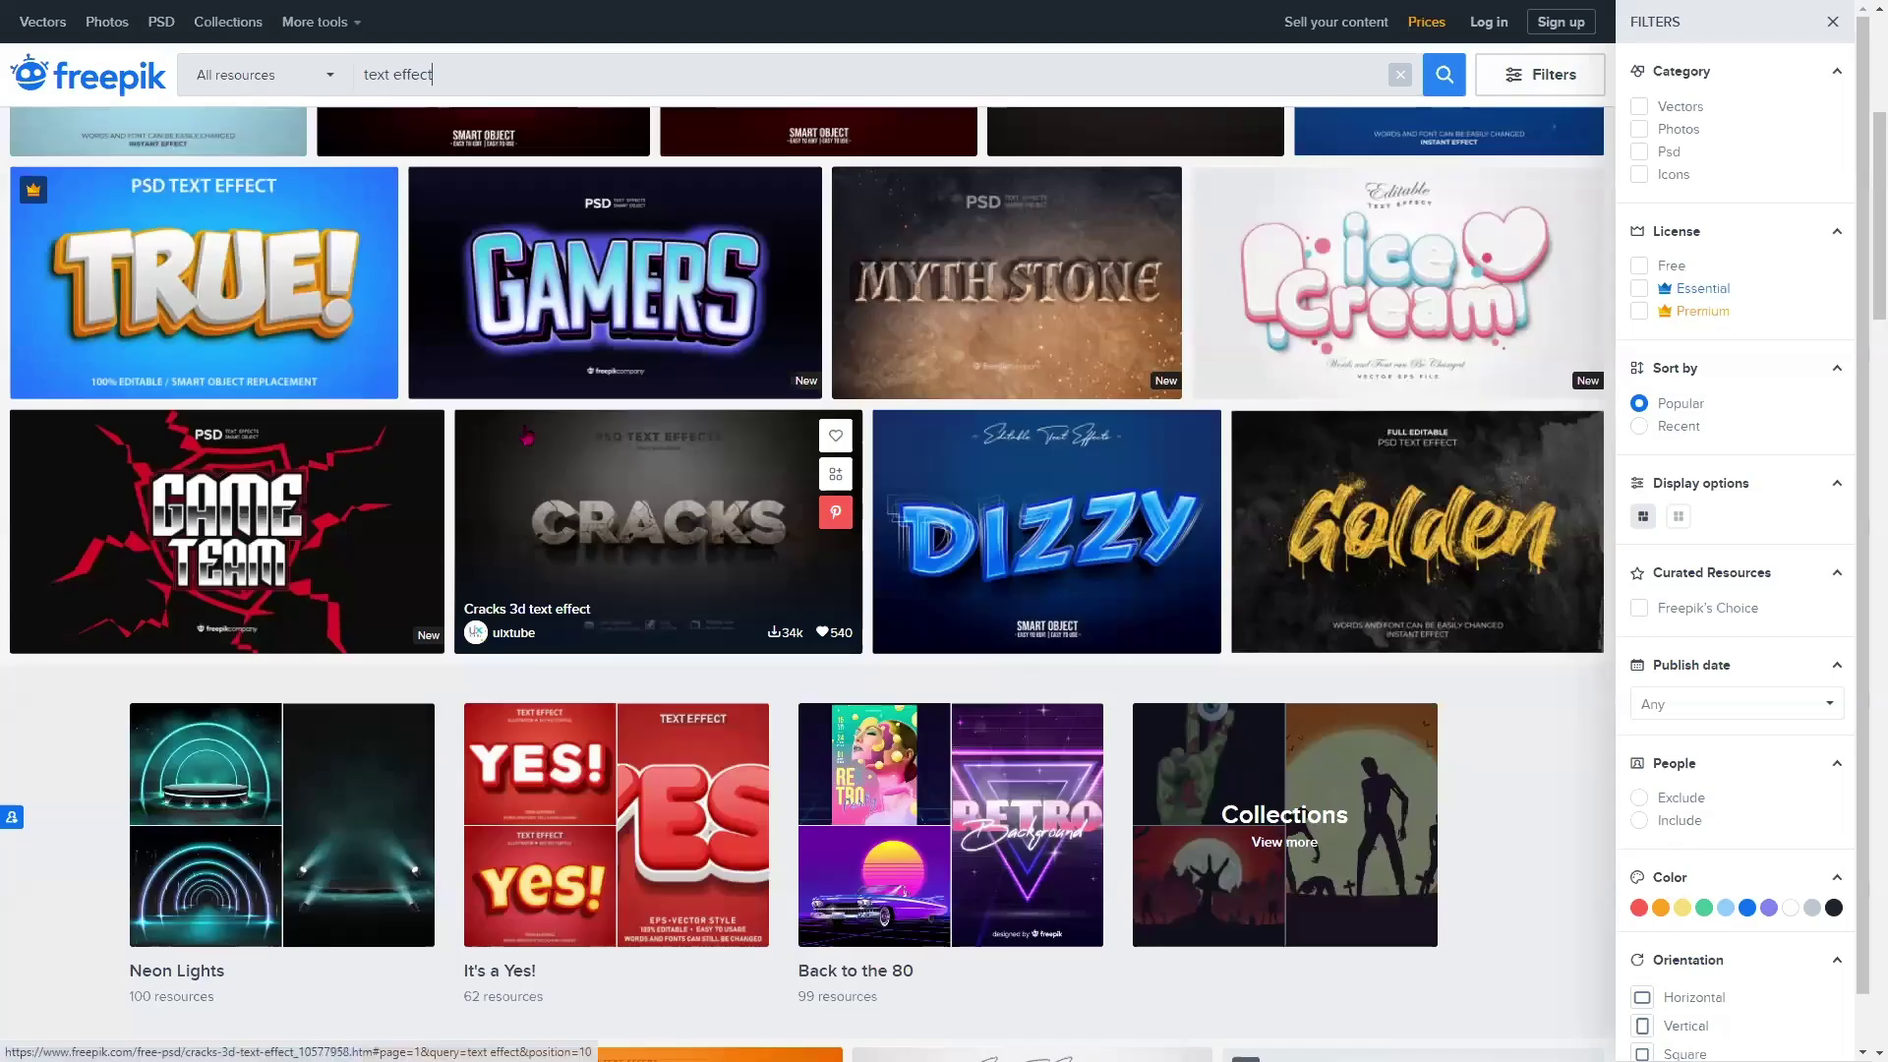
scroll(531, 432, "up", 5)
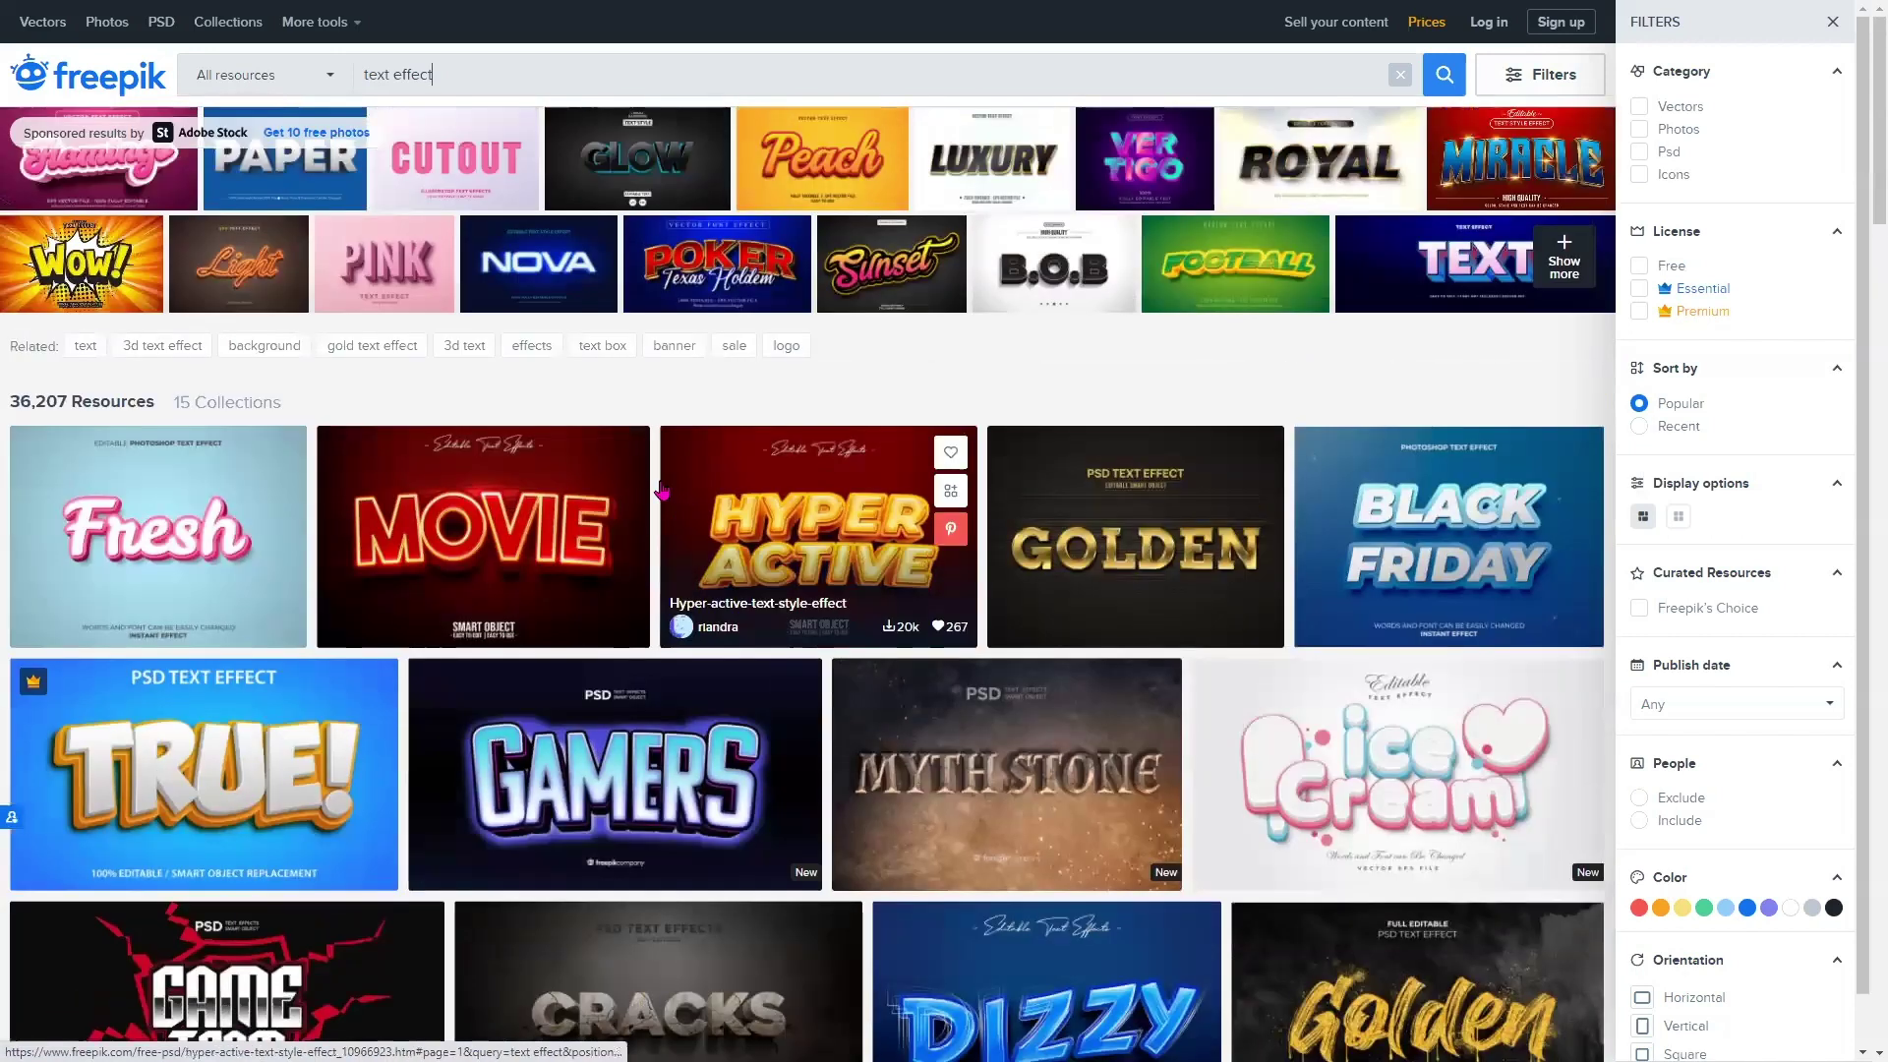
mouse_move(577, 426)
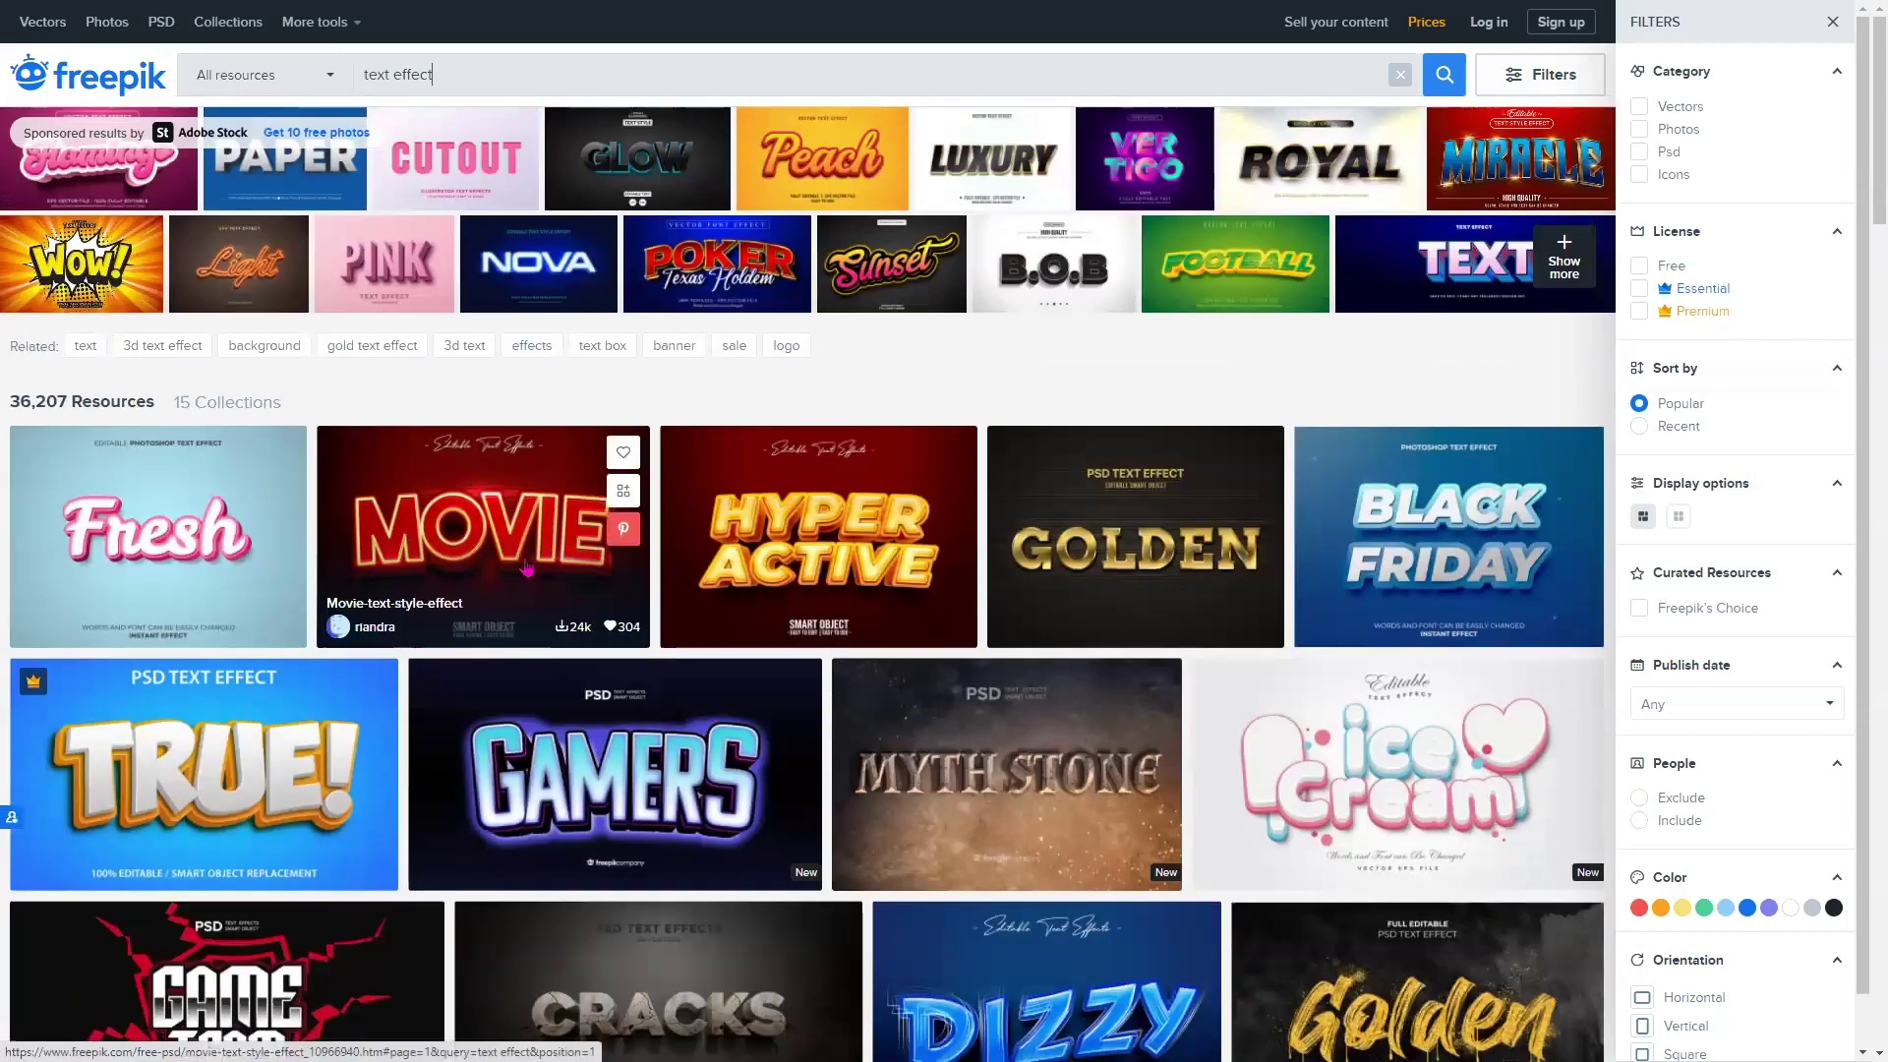
Switch to the creative content and promo video design course page and highlight its title
key("ctrl+Tab")
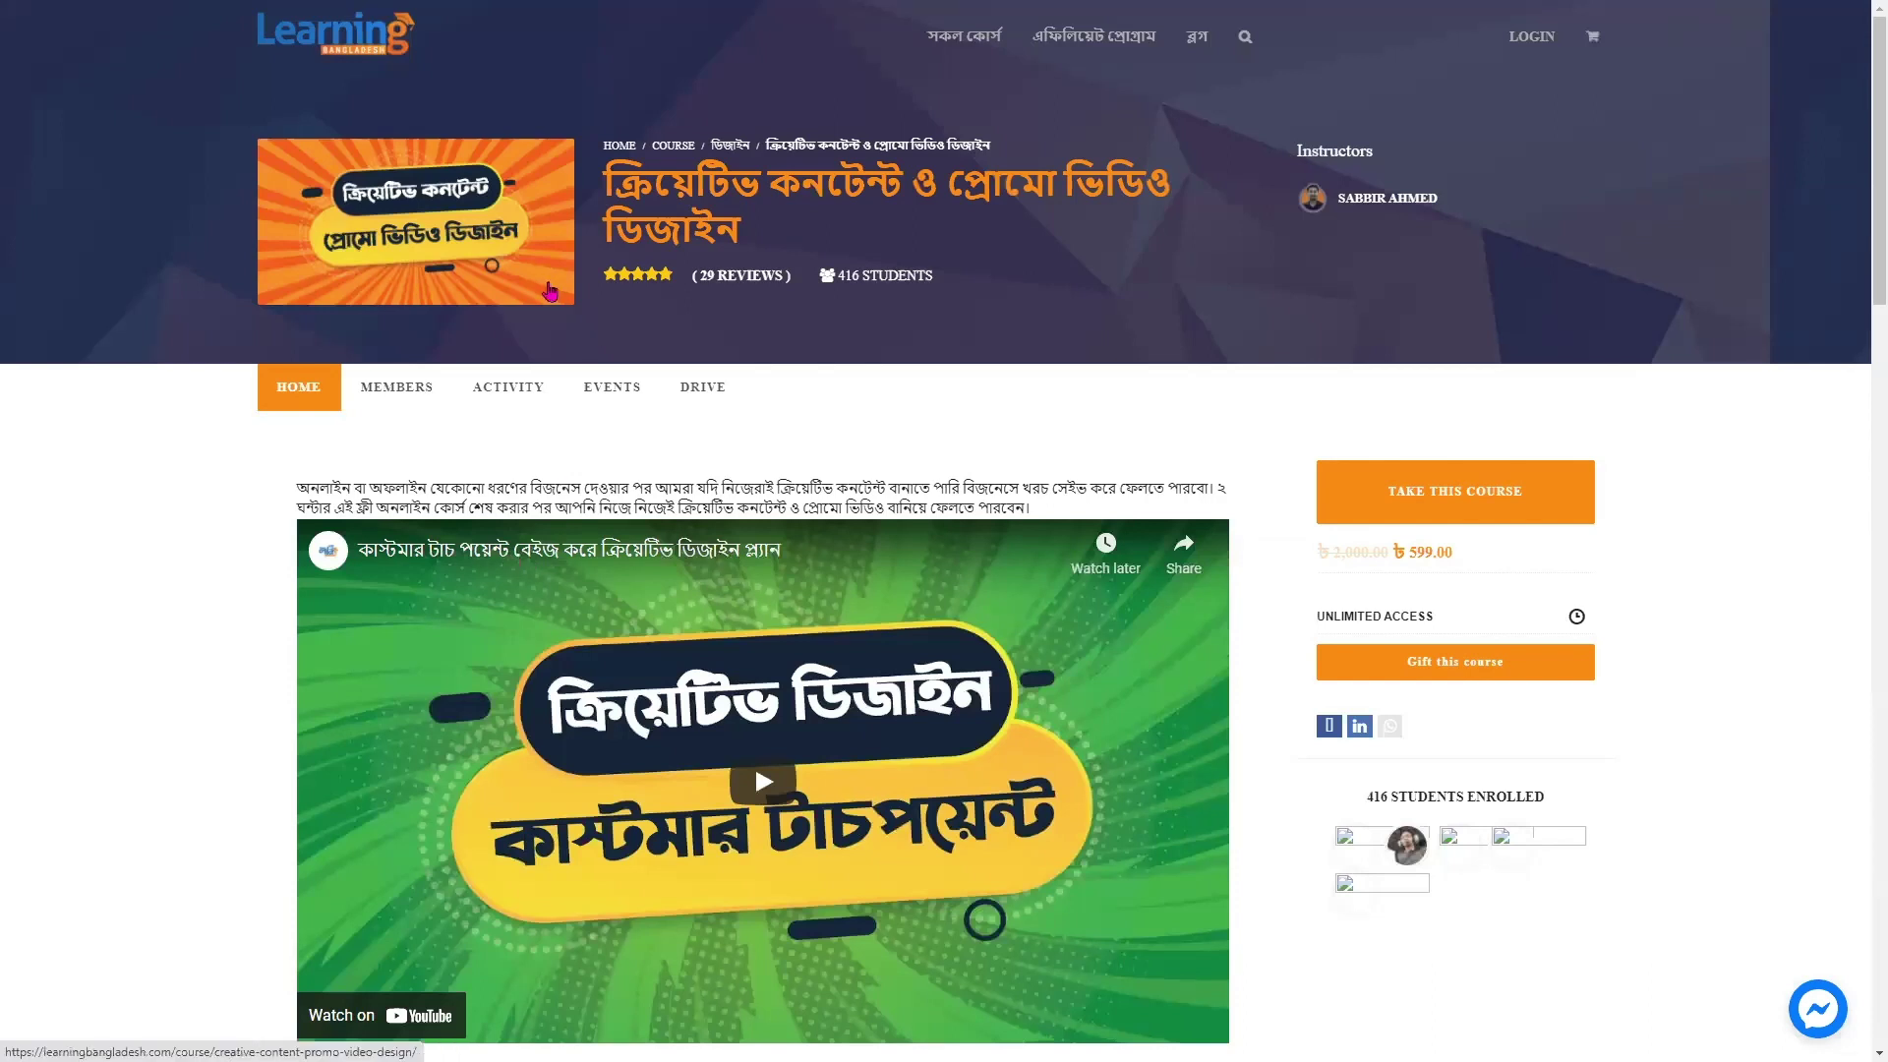
left_click_drag(606, 167, 749, 236)
scroll(894, 442, "down", 2)
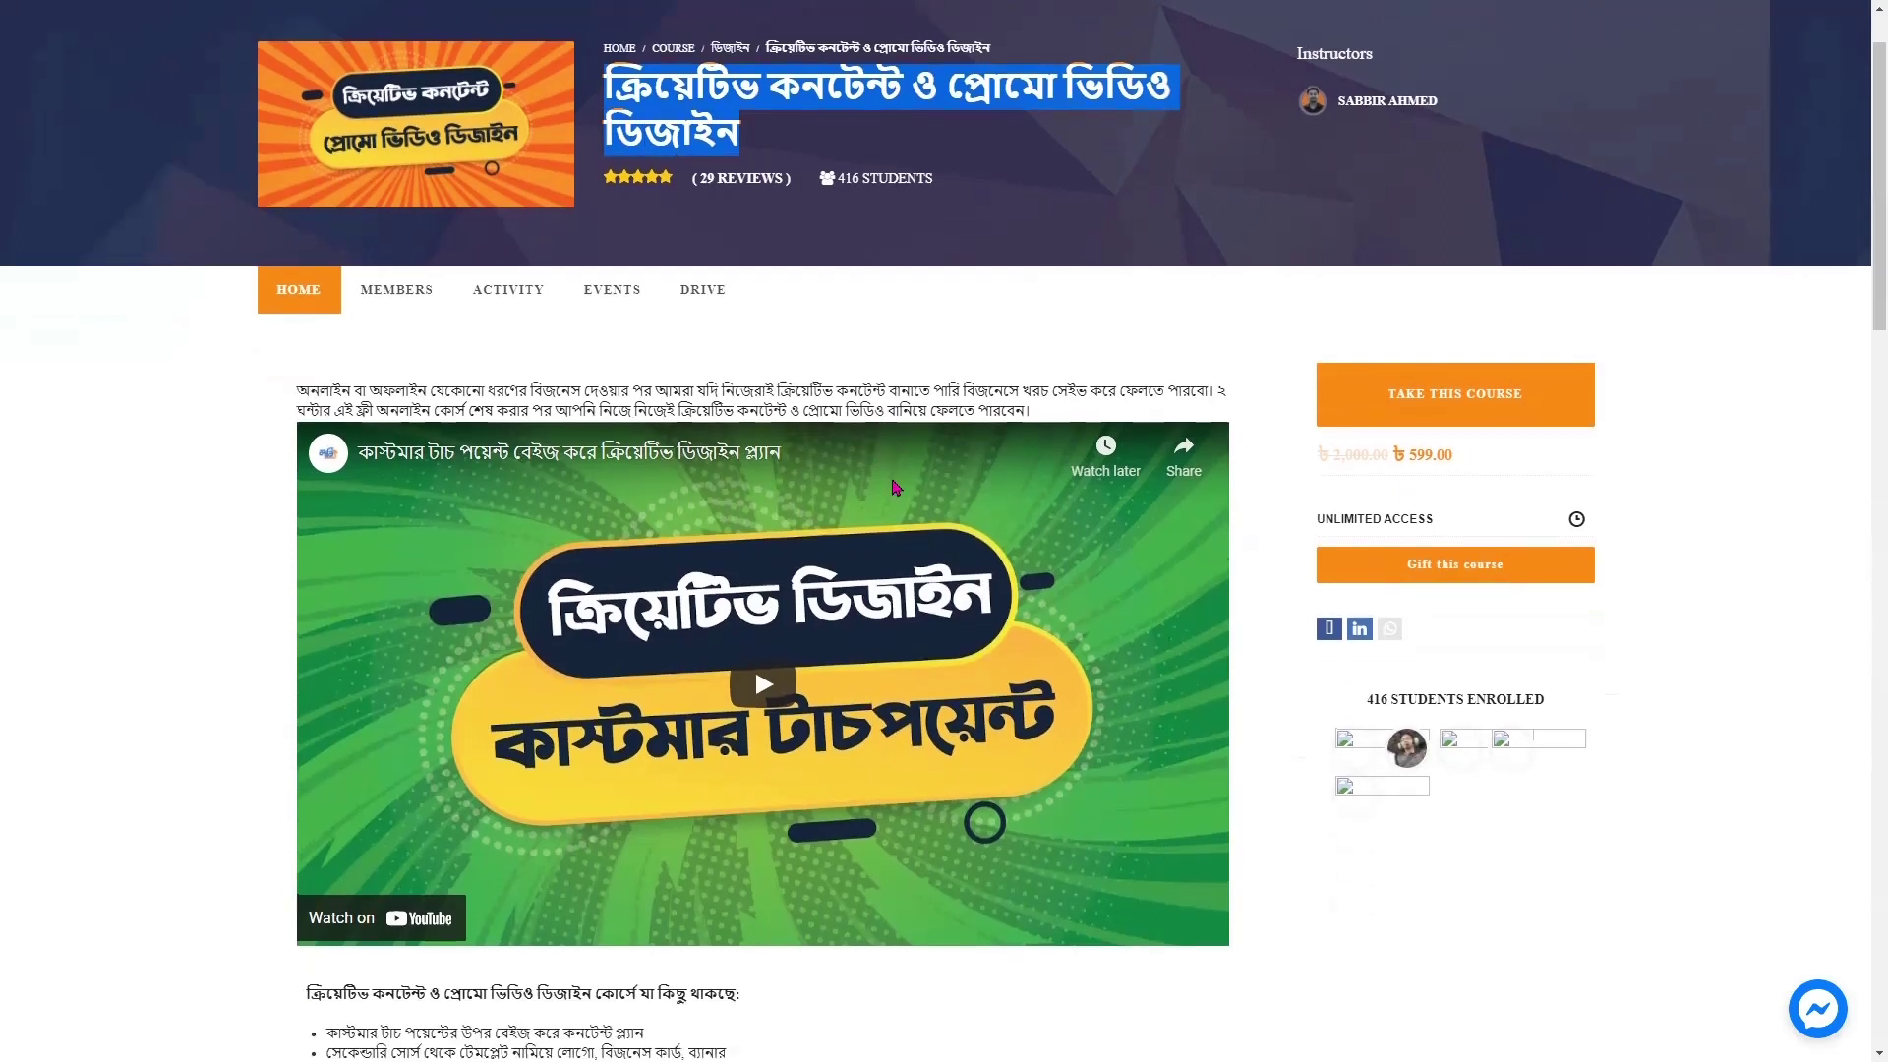
scroll(757, 260, "up", 2)
left_click(790, 228)
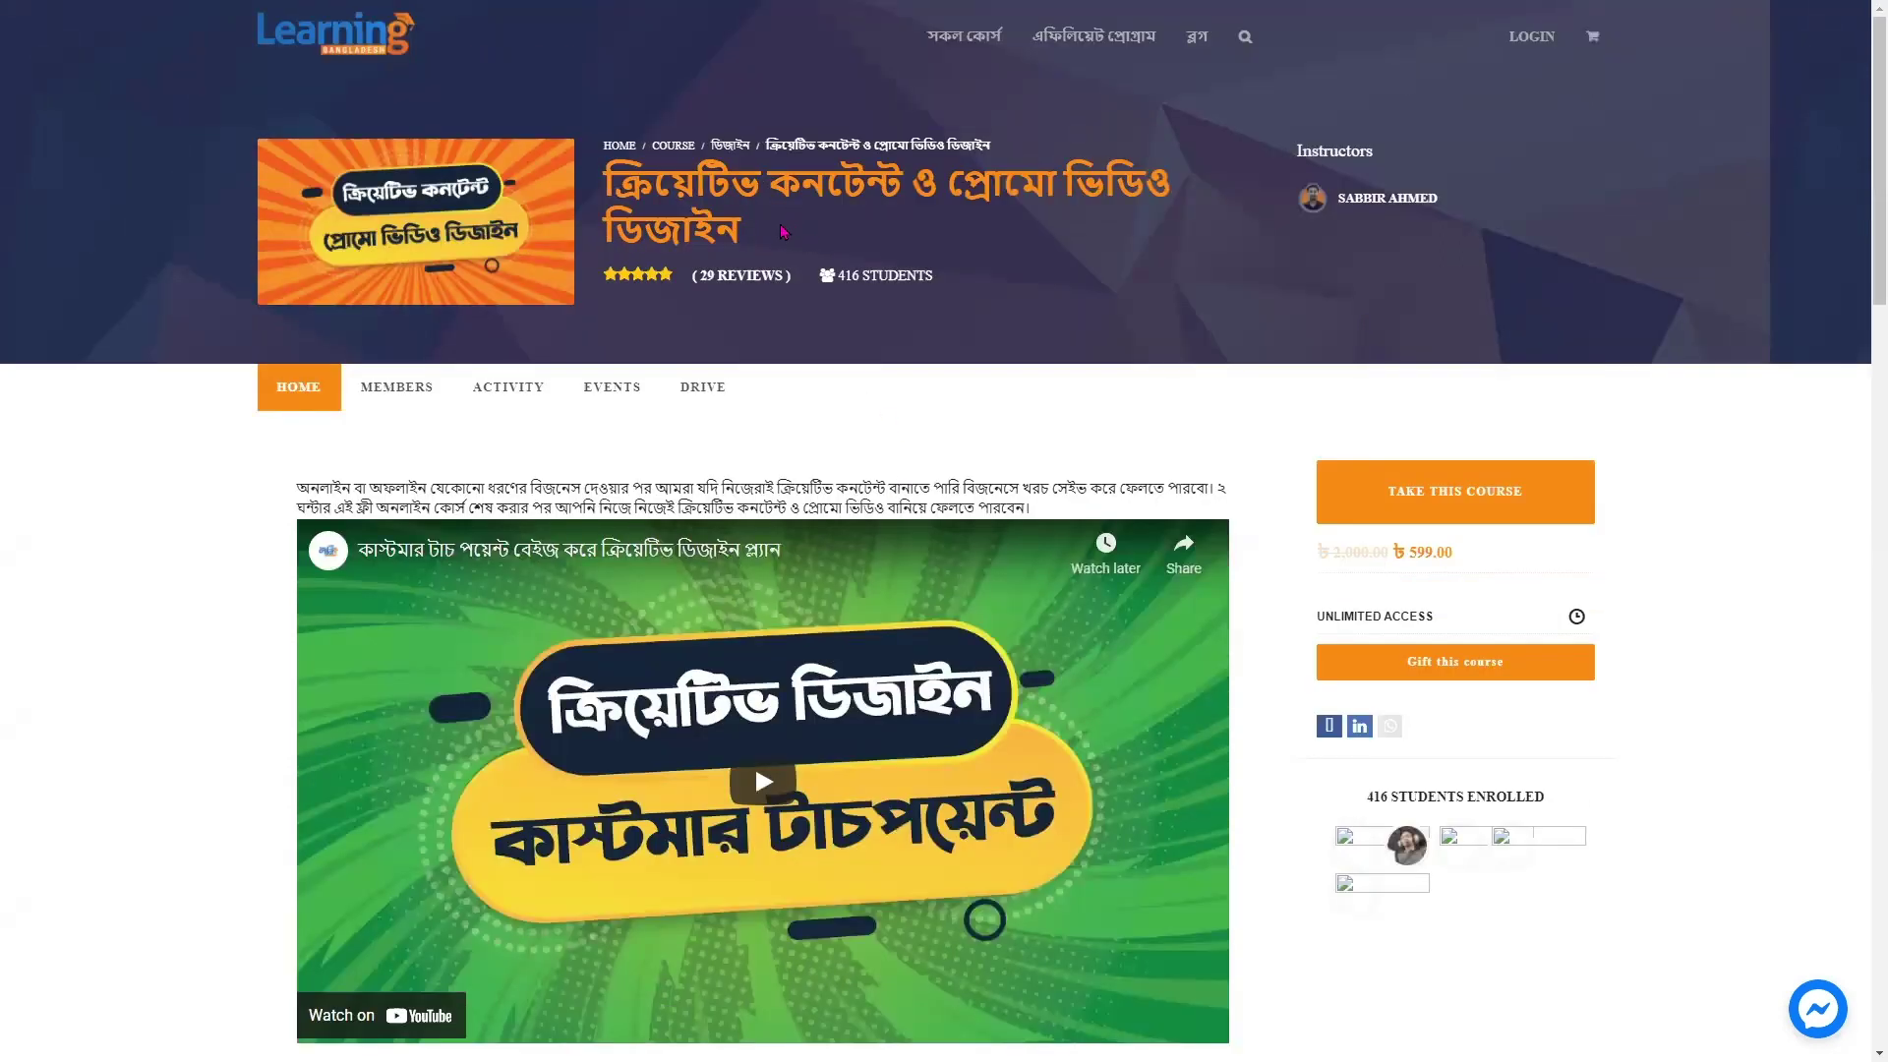
left_click_drag(598, 178, 858, 173)
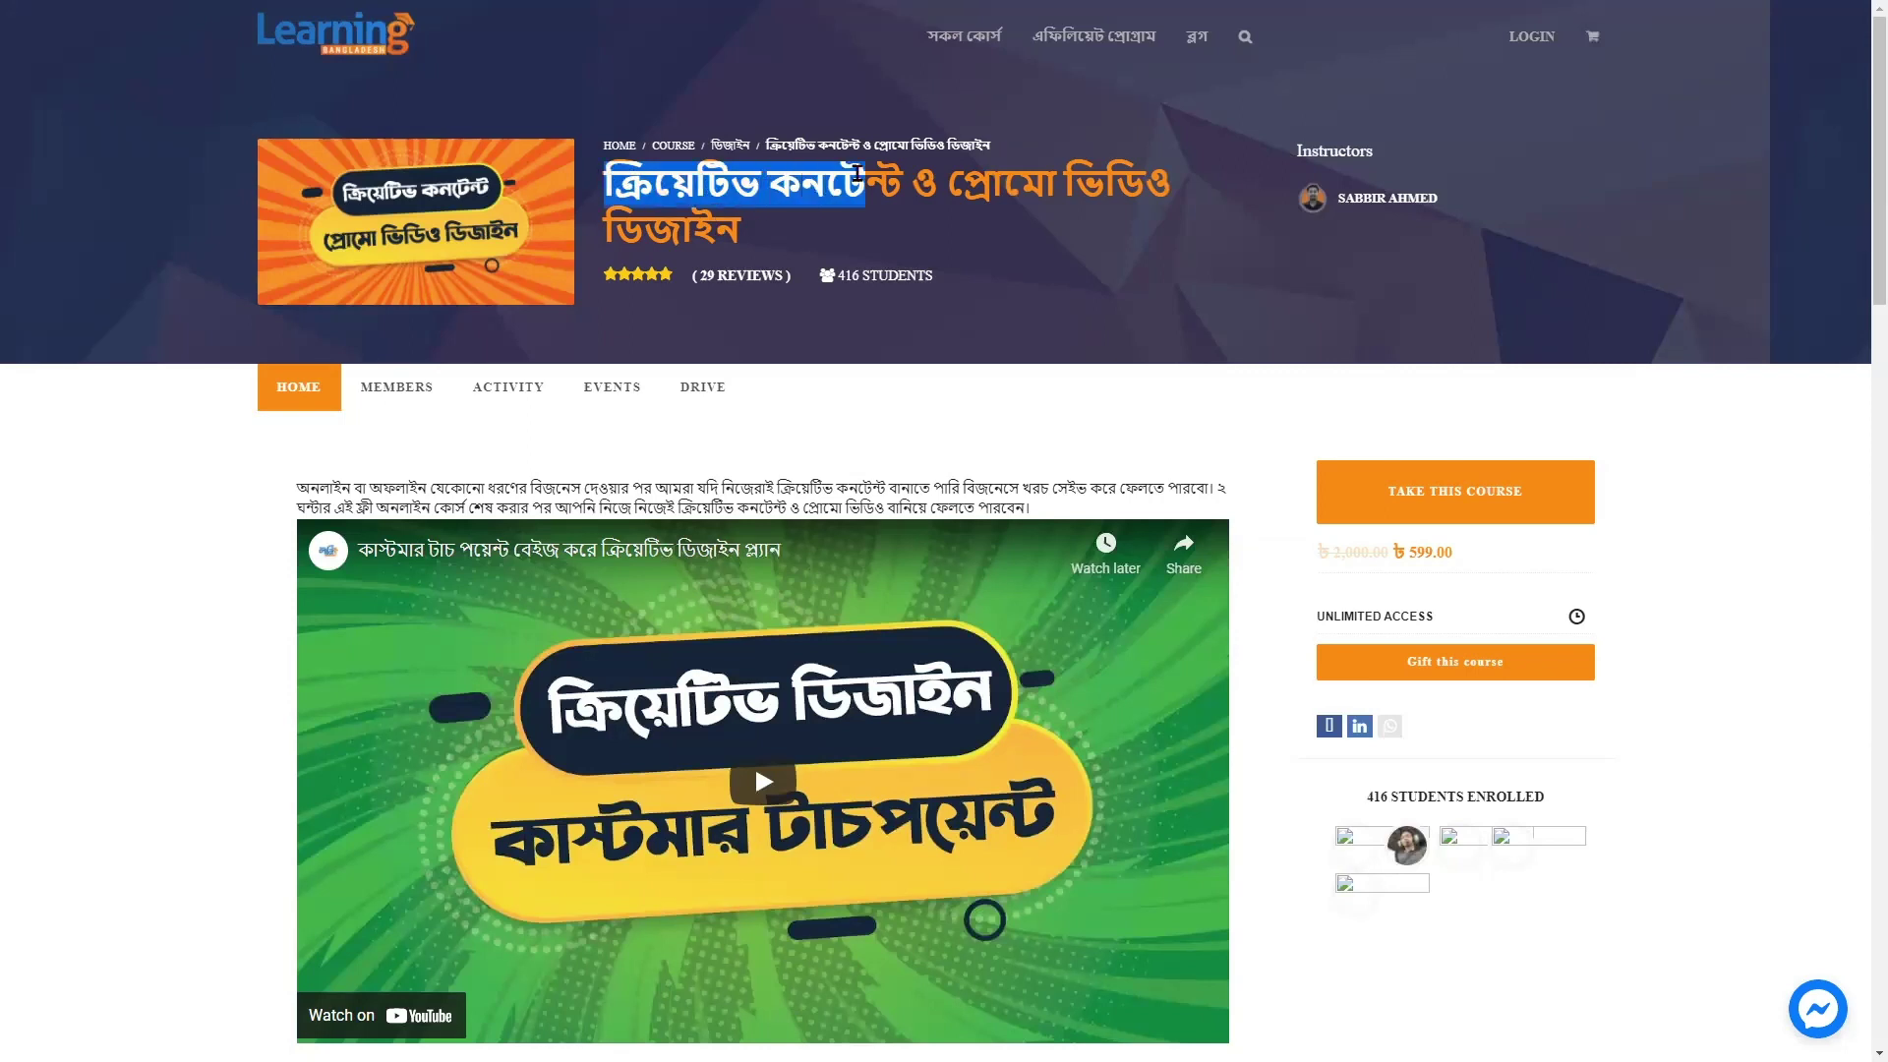
Highlight the creative content course's discounted price and examine its description and curriculum
scroll(1306, 417, "down", 2)
double_click(1410, 552)
scroll(1148, 753, "down", 10)
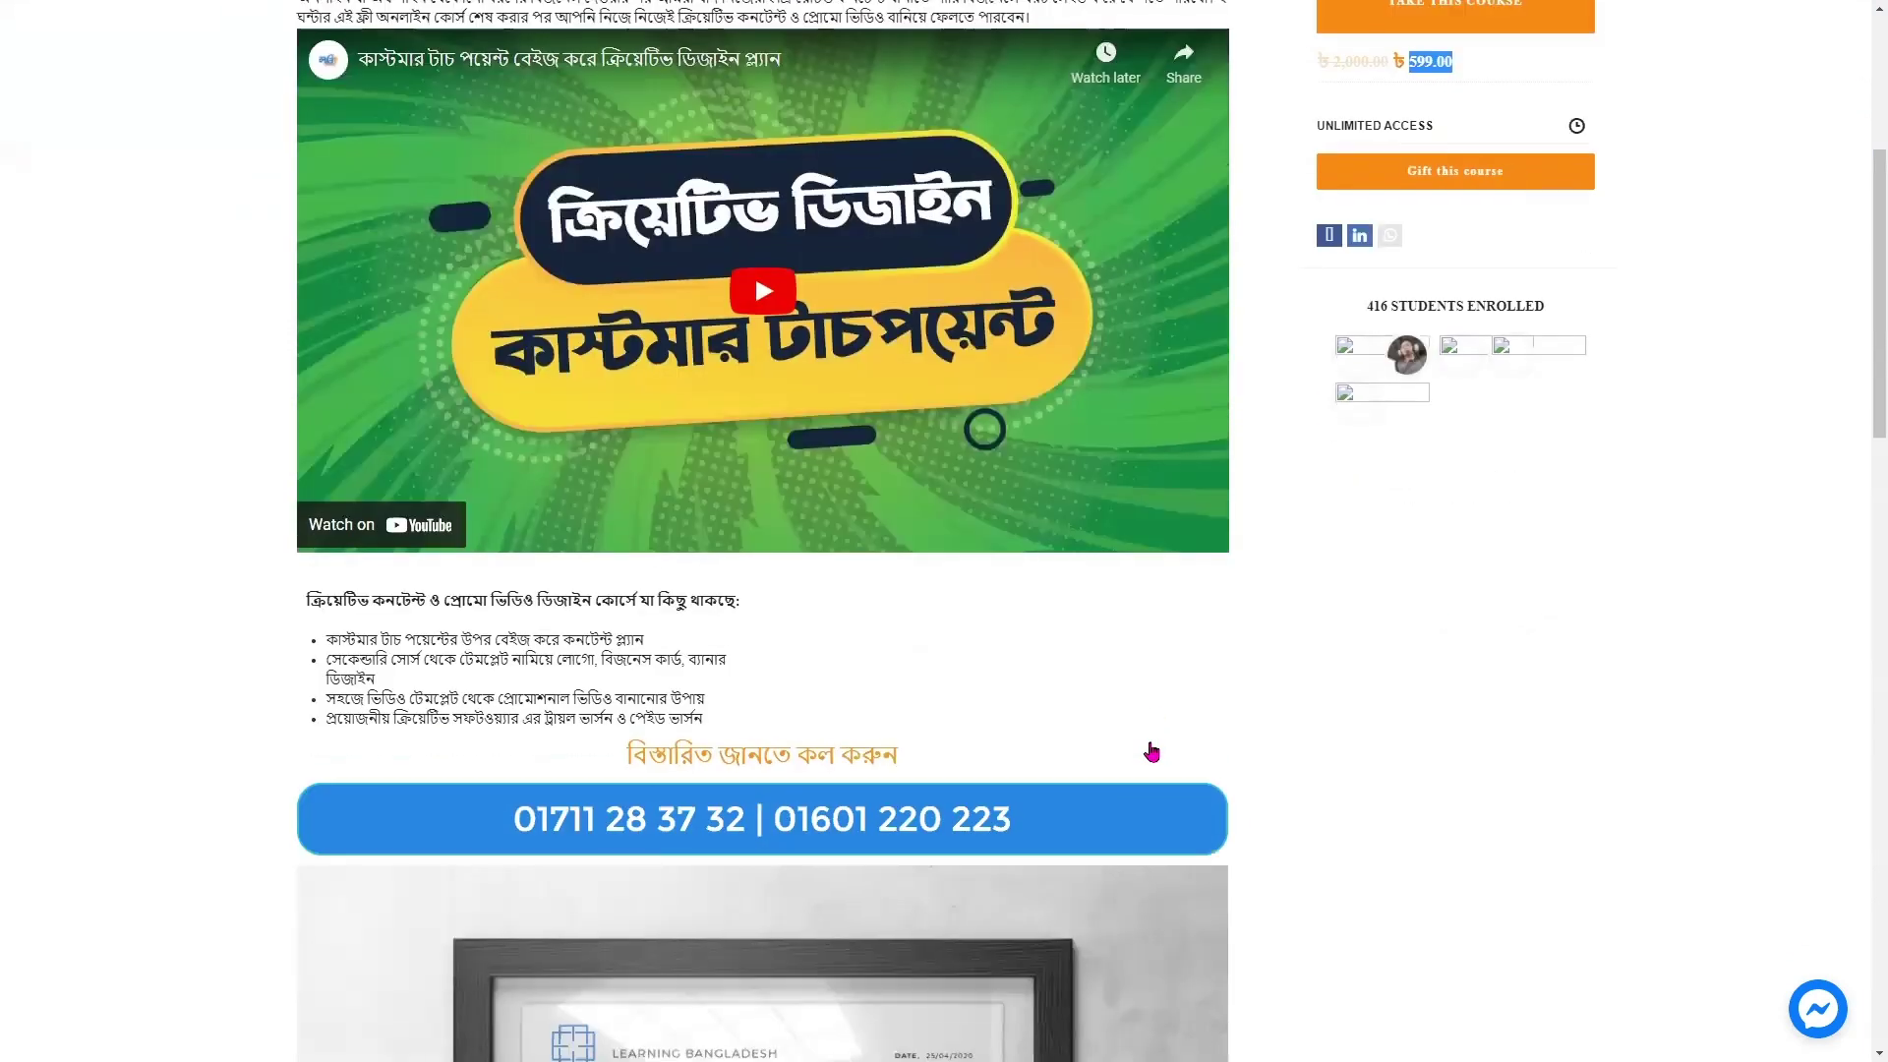
scroll(1151, 753, "down", 10)
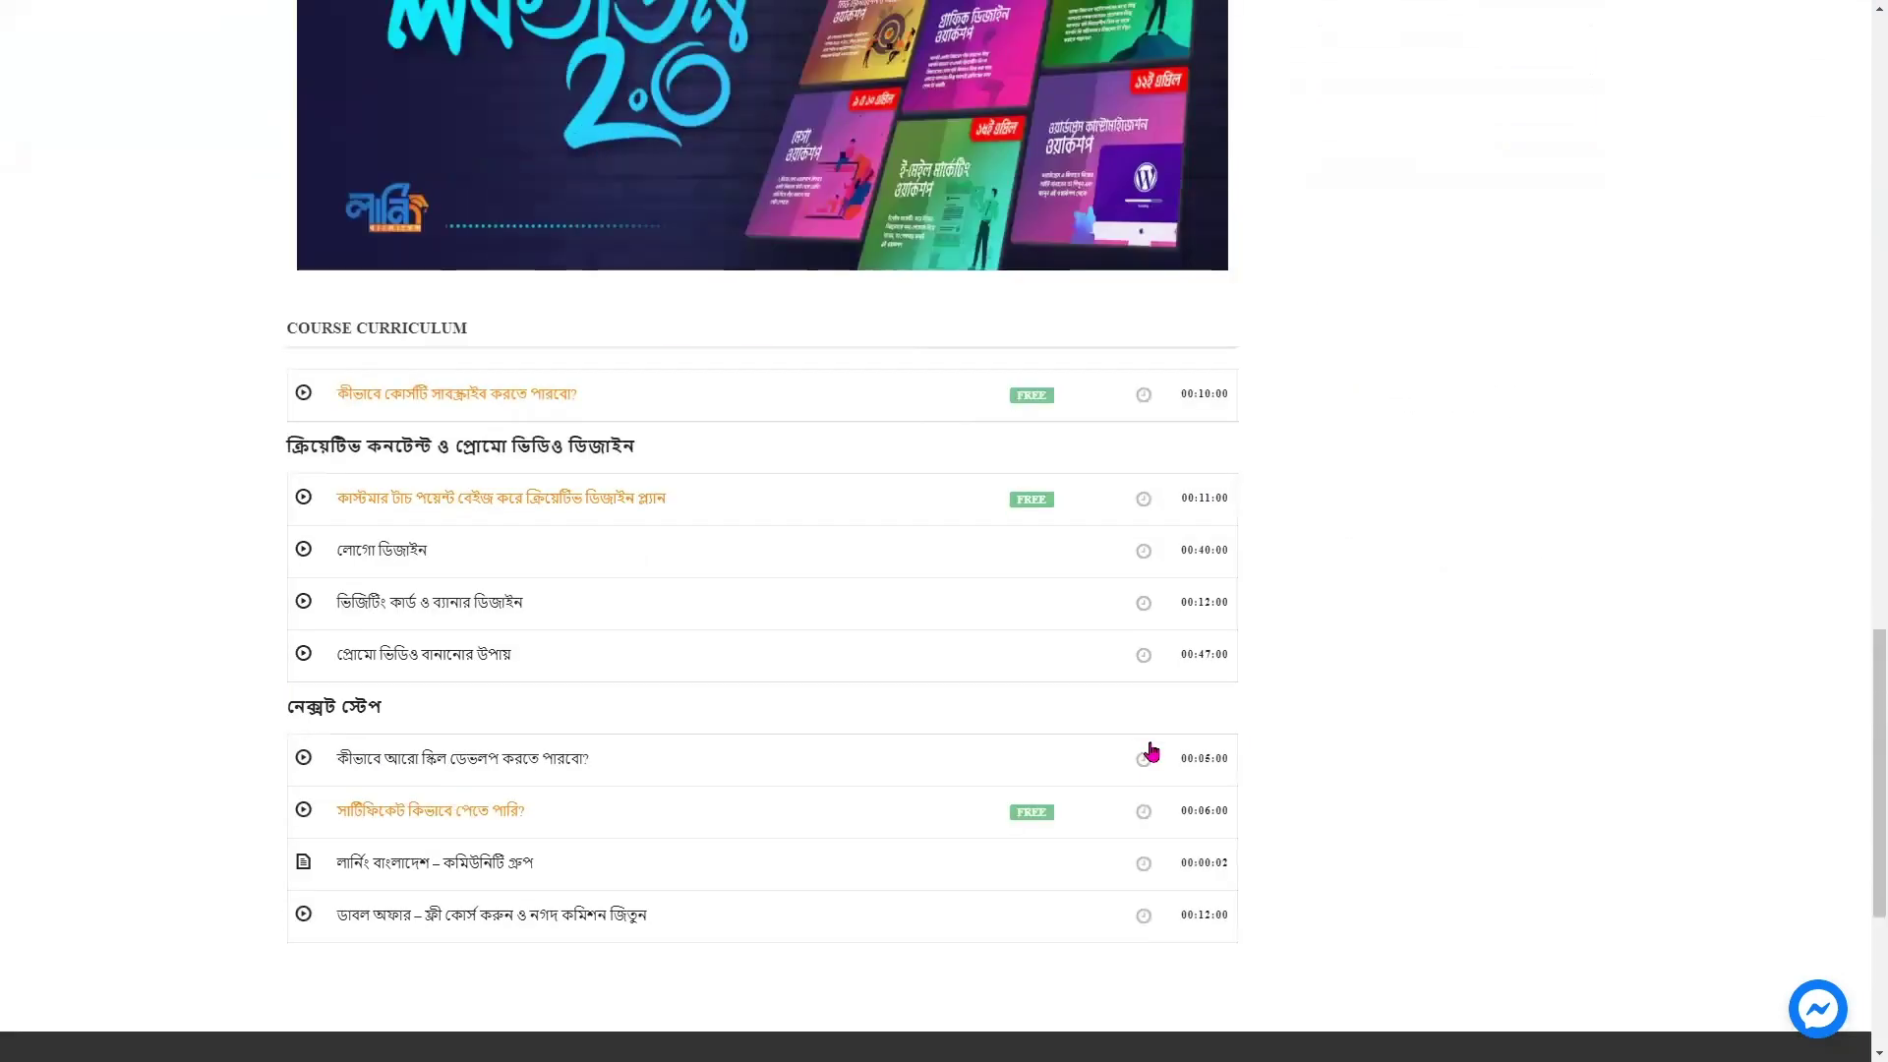
scroll(1152, 752, "up", 13)
scroll(1152, 752, "down", 3)
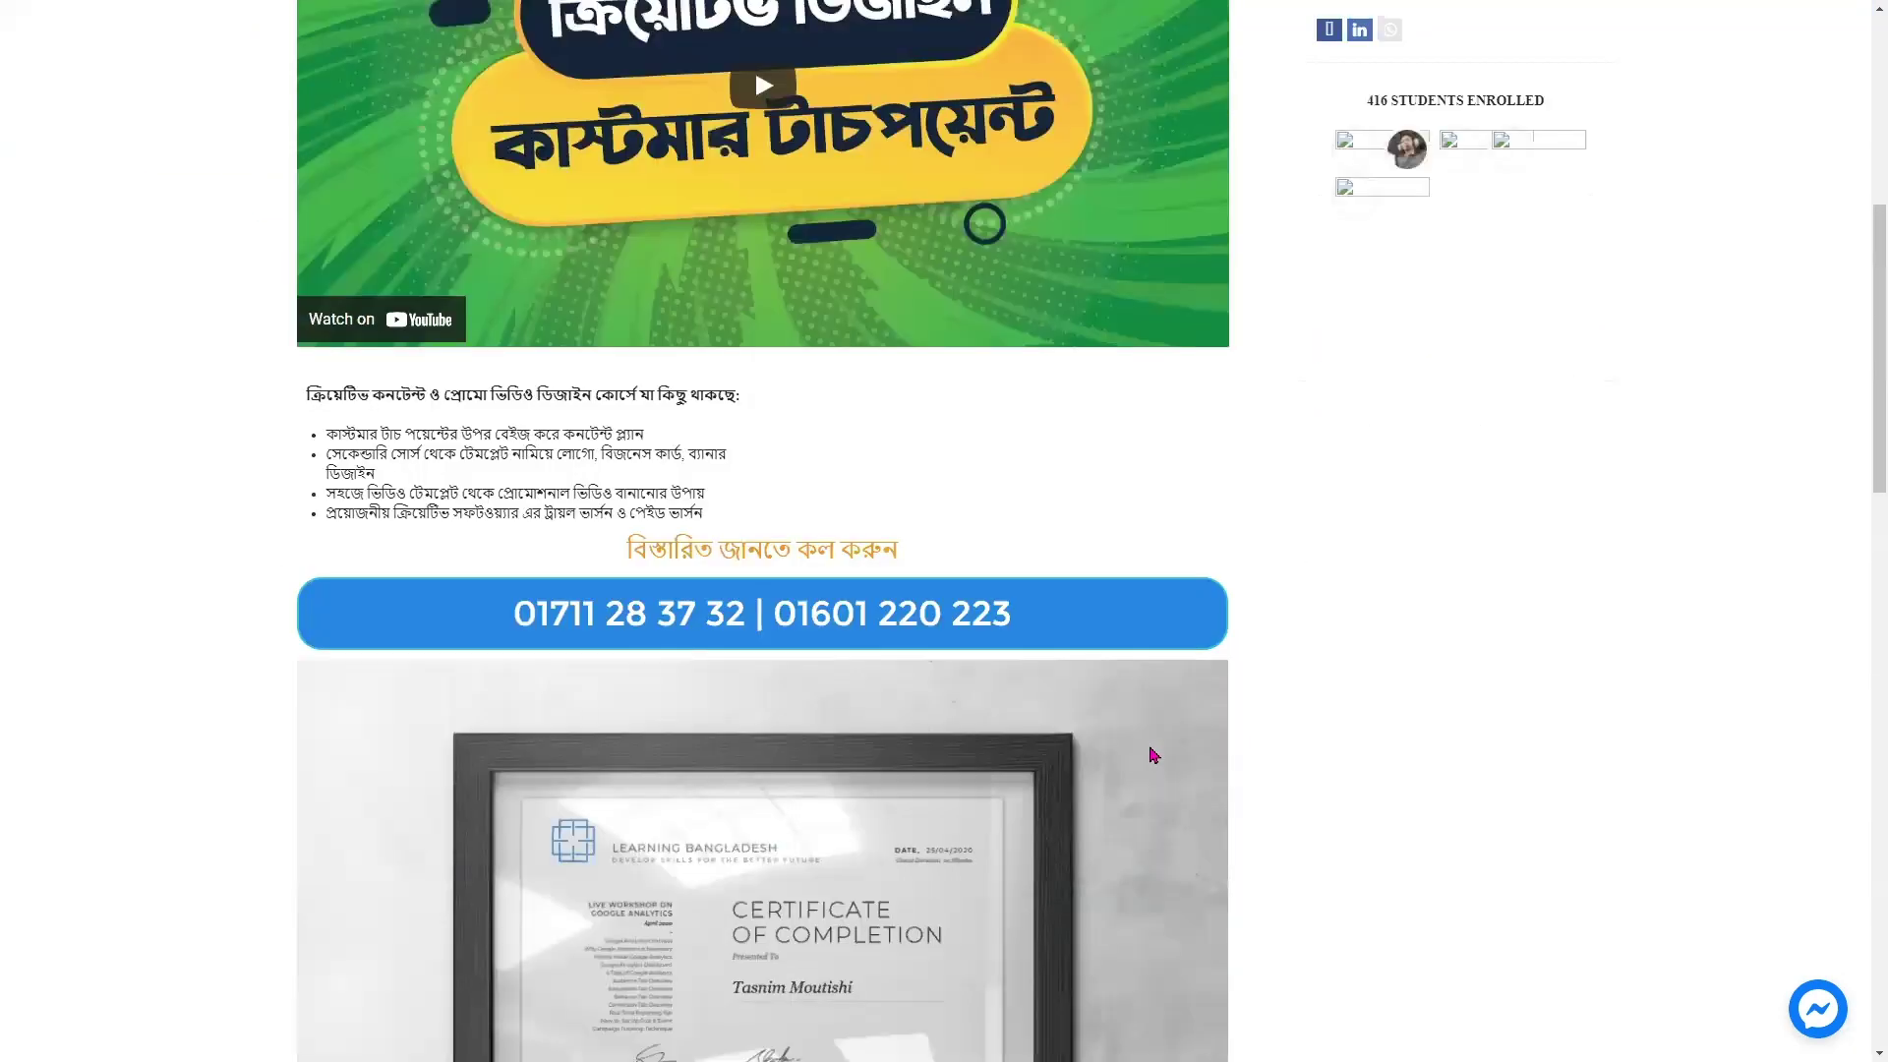
scroll(1153, 756, "up", 7)
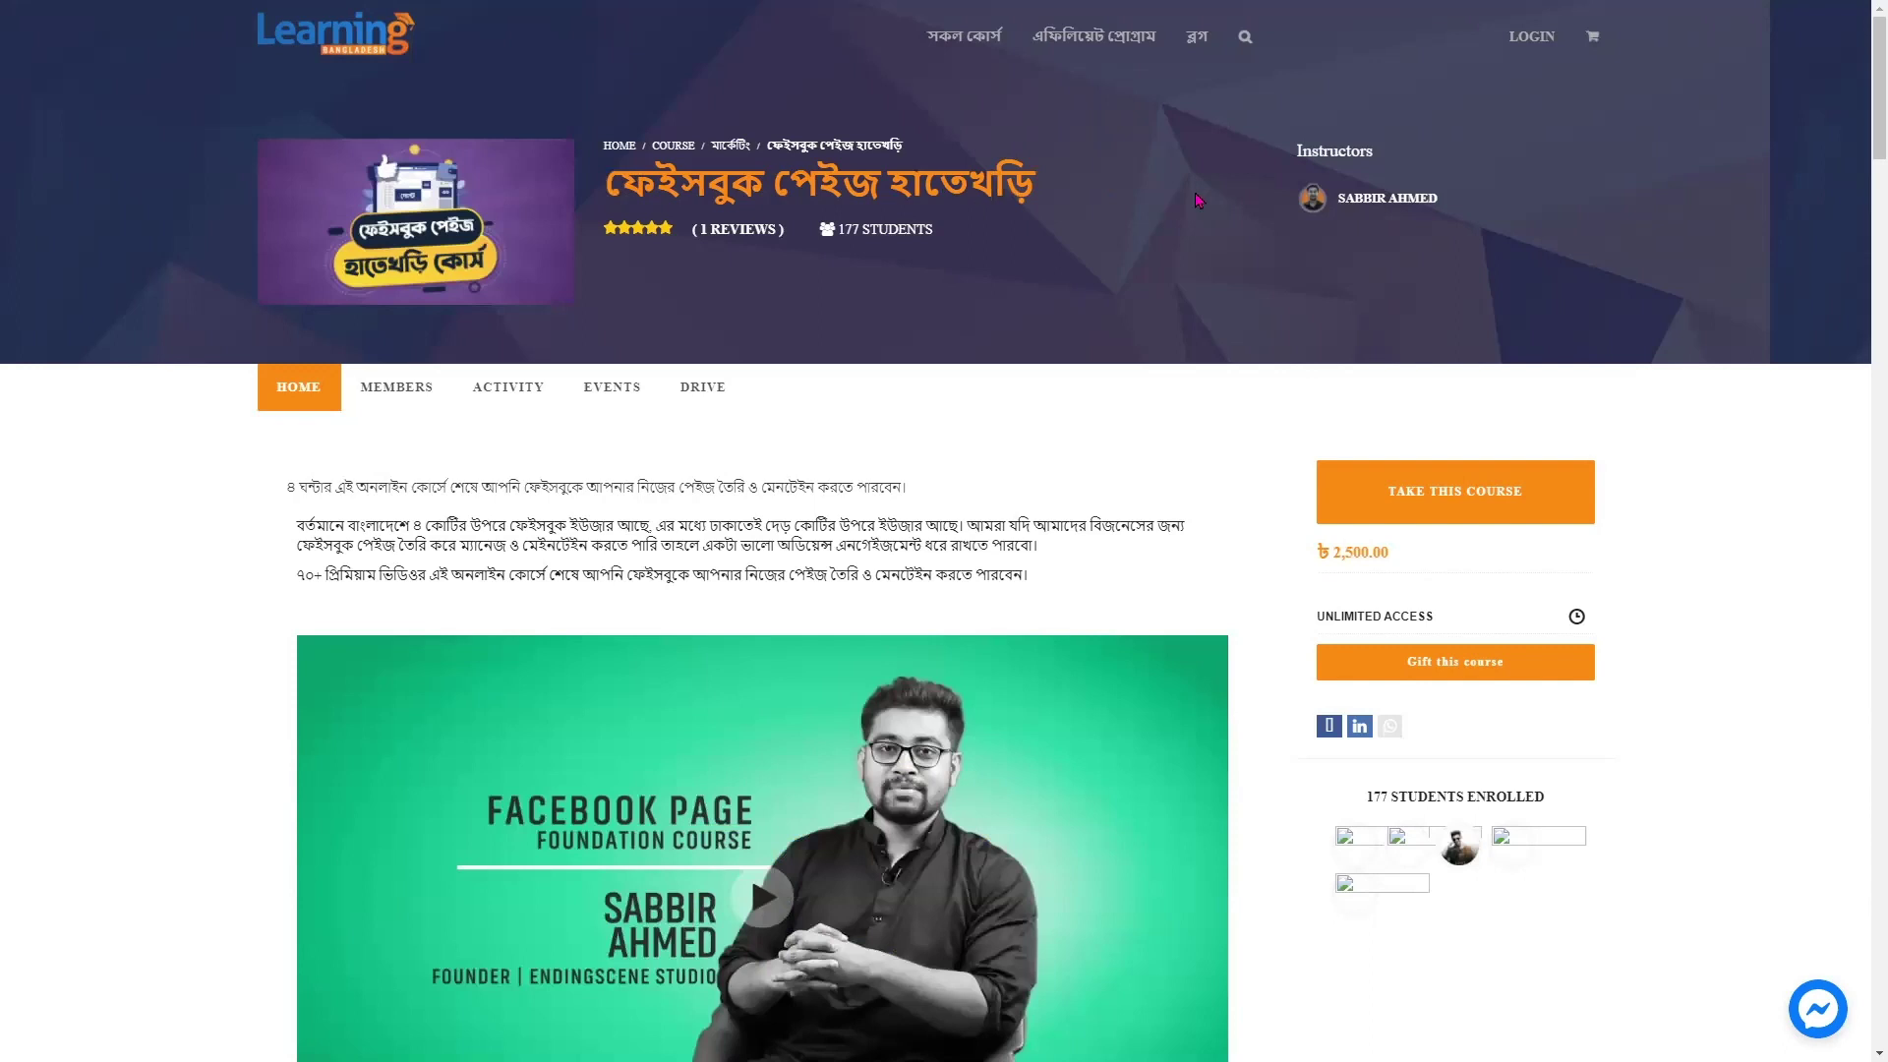
Examine the Facebook page foundation course's description and lesson list
scroll(1119, 451, "down", 20)
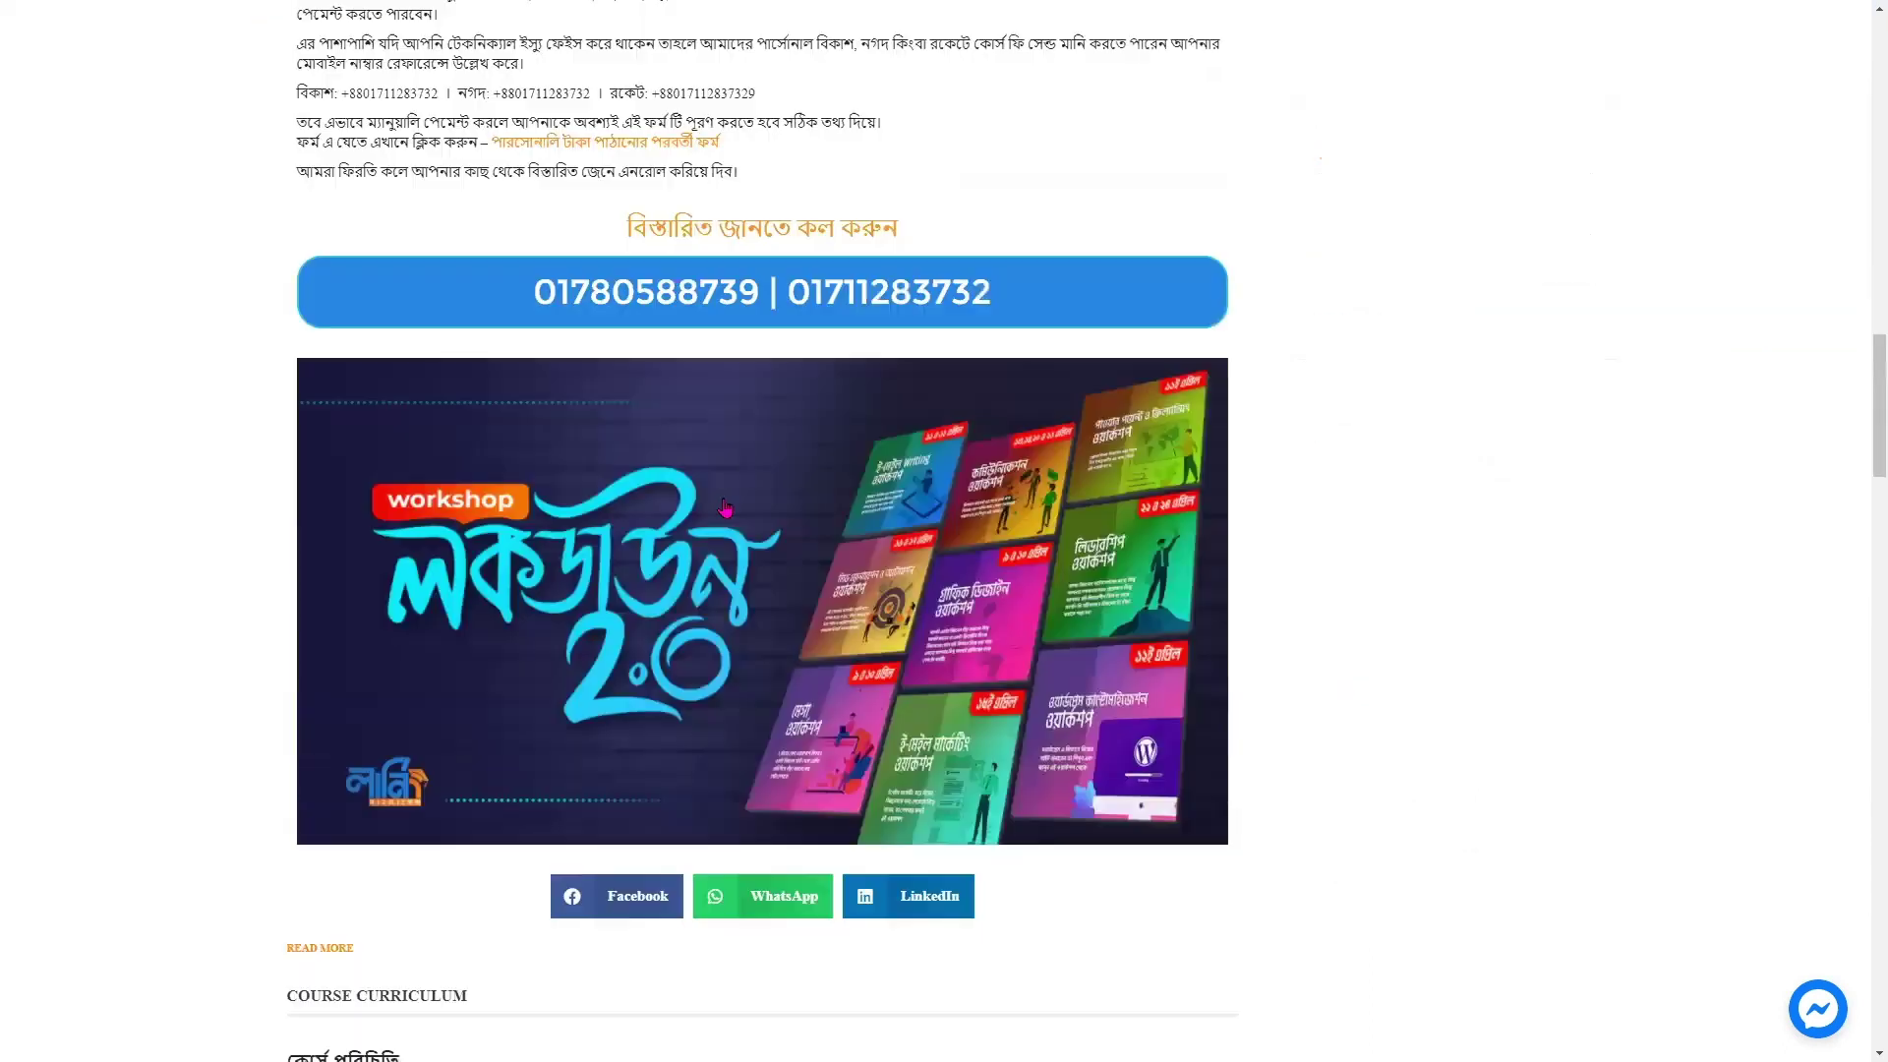
scroll(518, 463, "down", 15)
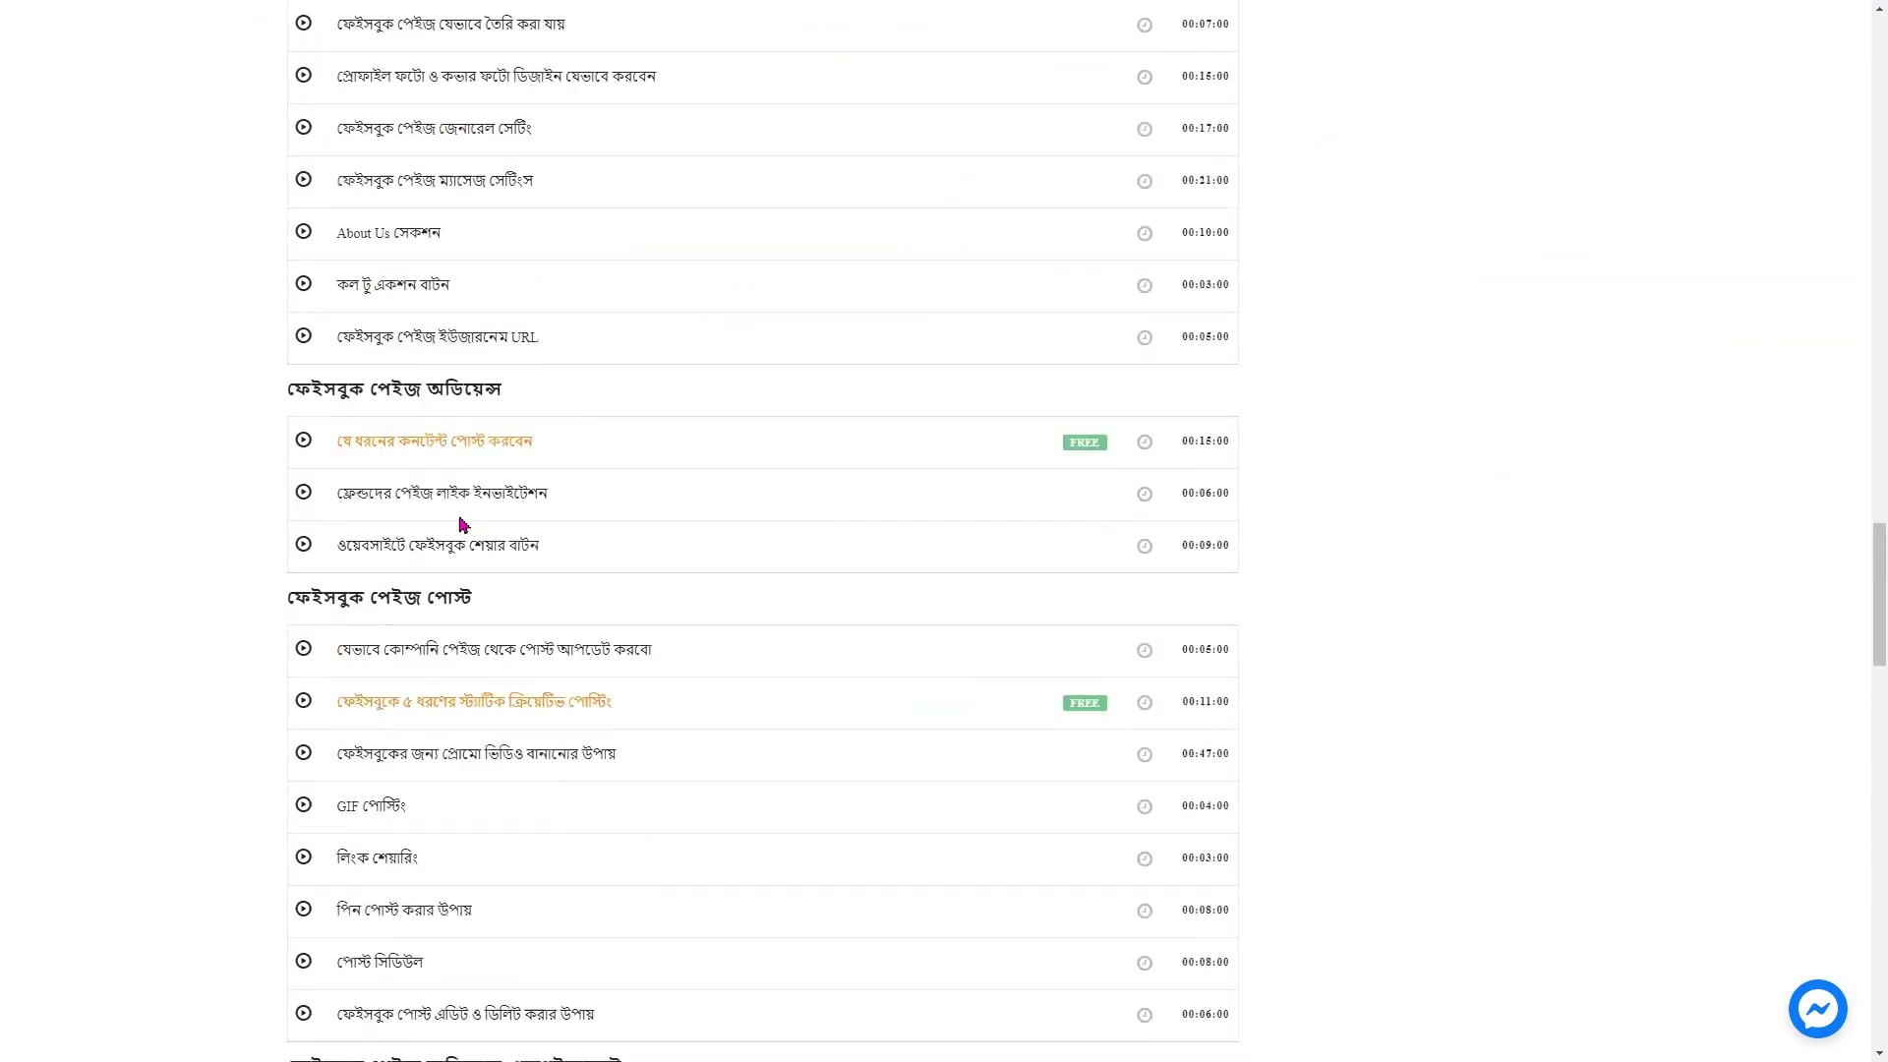
scroll(463, 524, "down", 14)
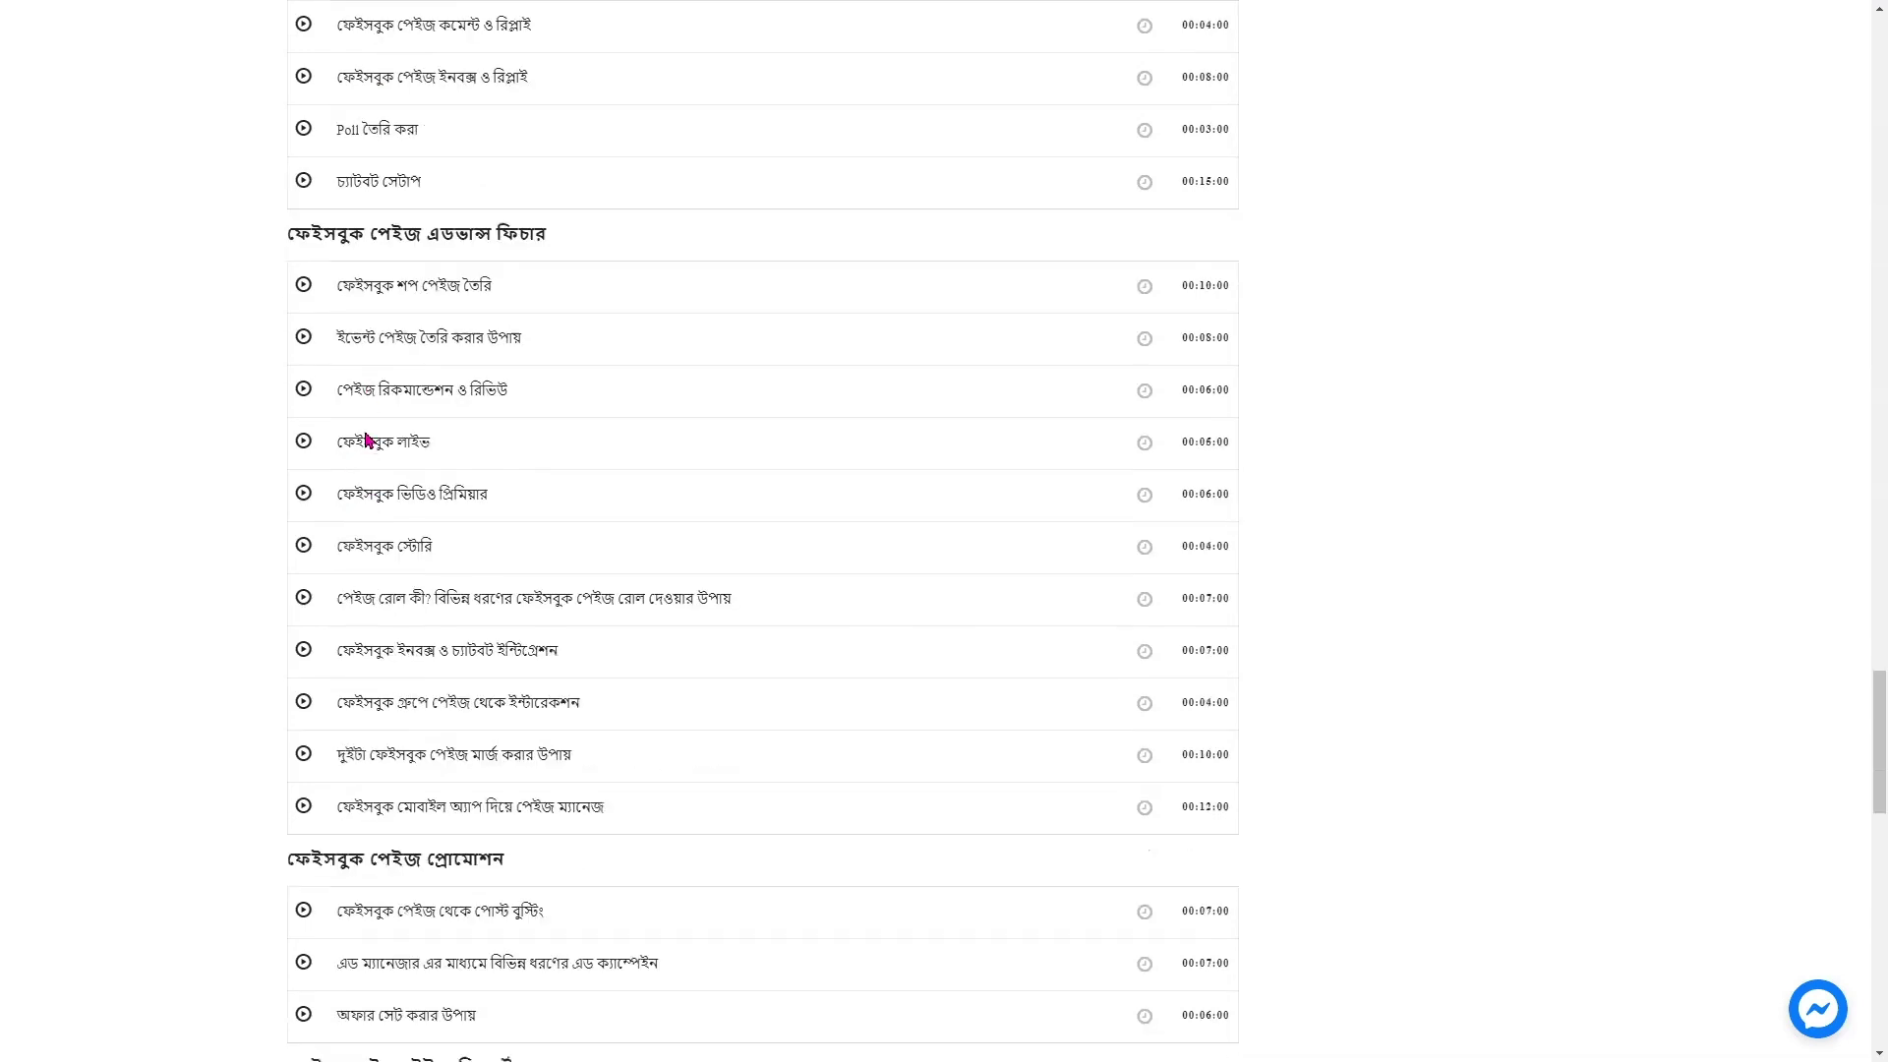
scroll(392, 439, "down", 5)
scroll(704, 446, "up", 20)
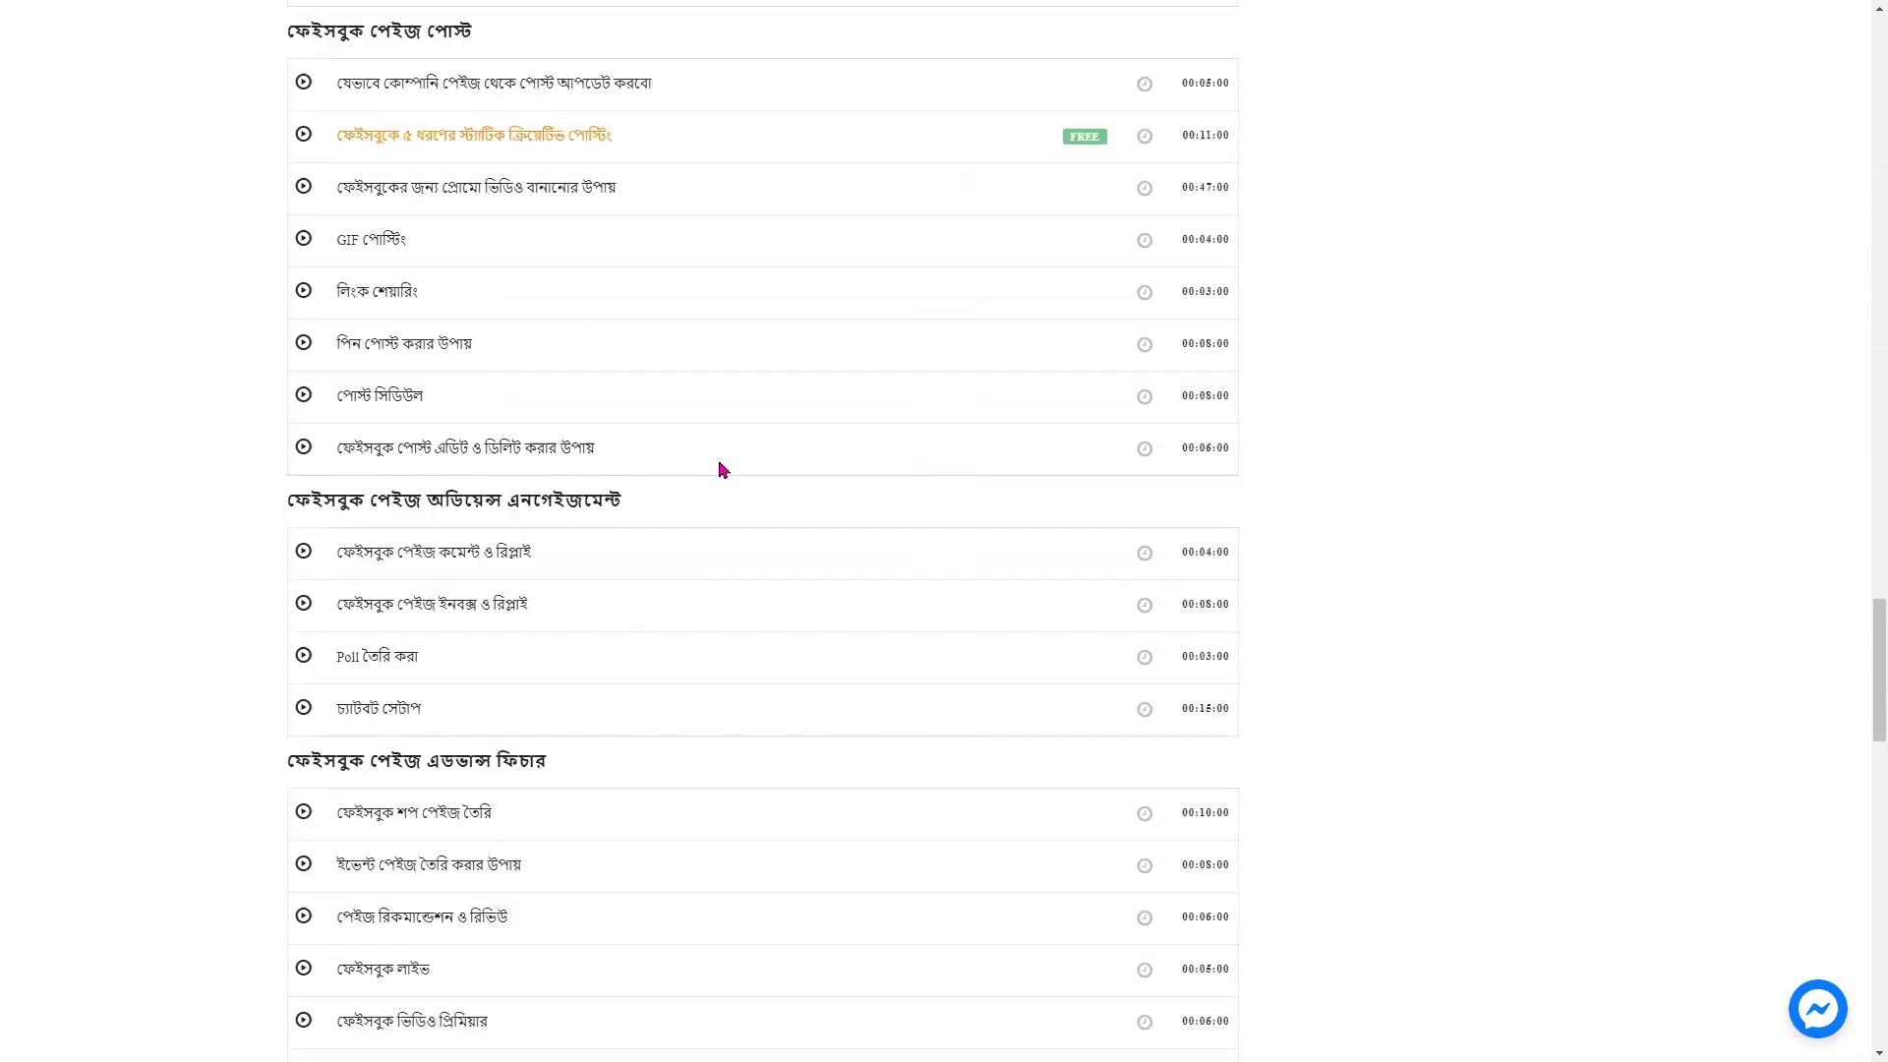
scroll(689, 552, "up", 15)
scroll(762, 630, "down", 3)
scroll(759, 630, "up", 3)
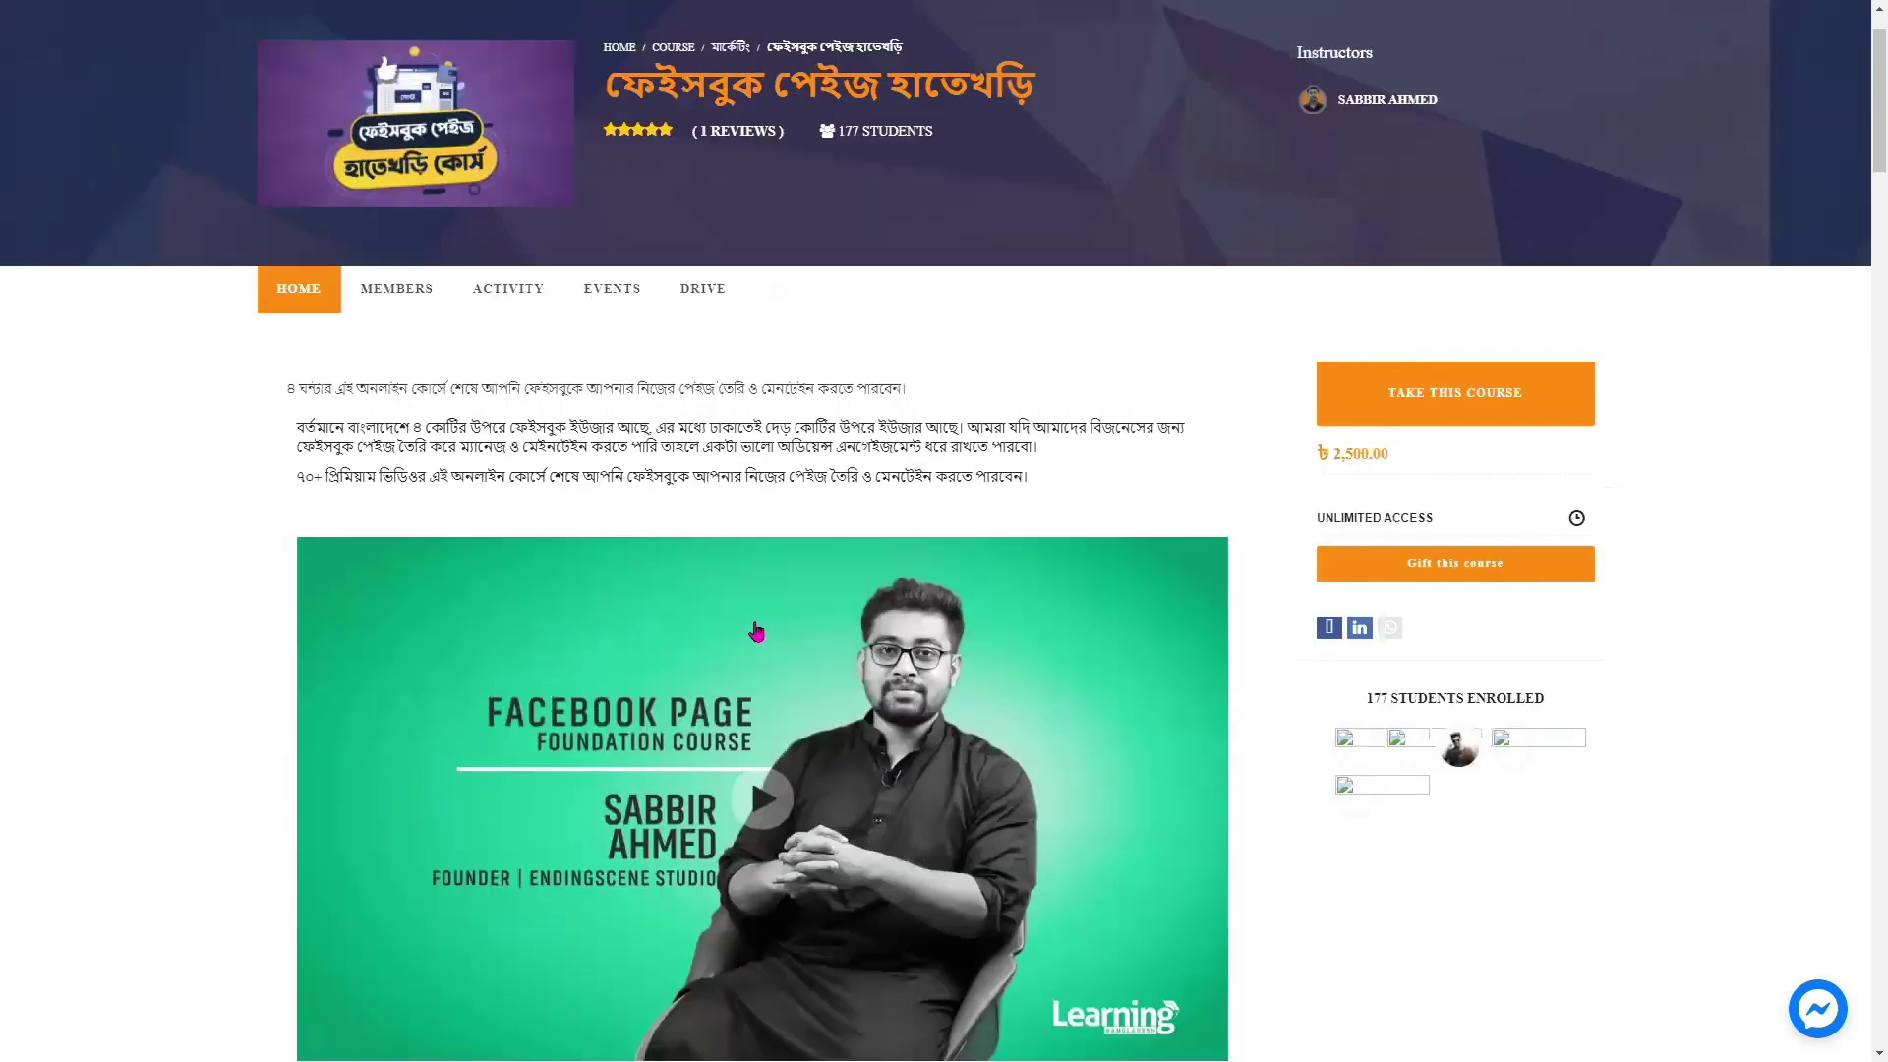
Examine the motion graphics course page and highlight the first word of its title
scroll(757, 629, "down", 15)
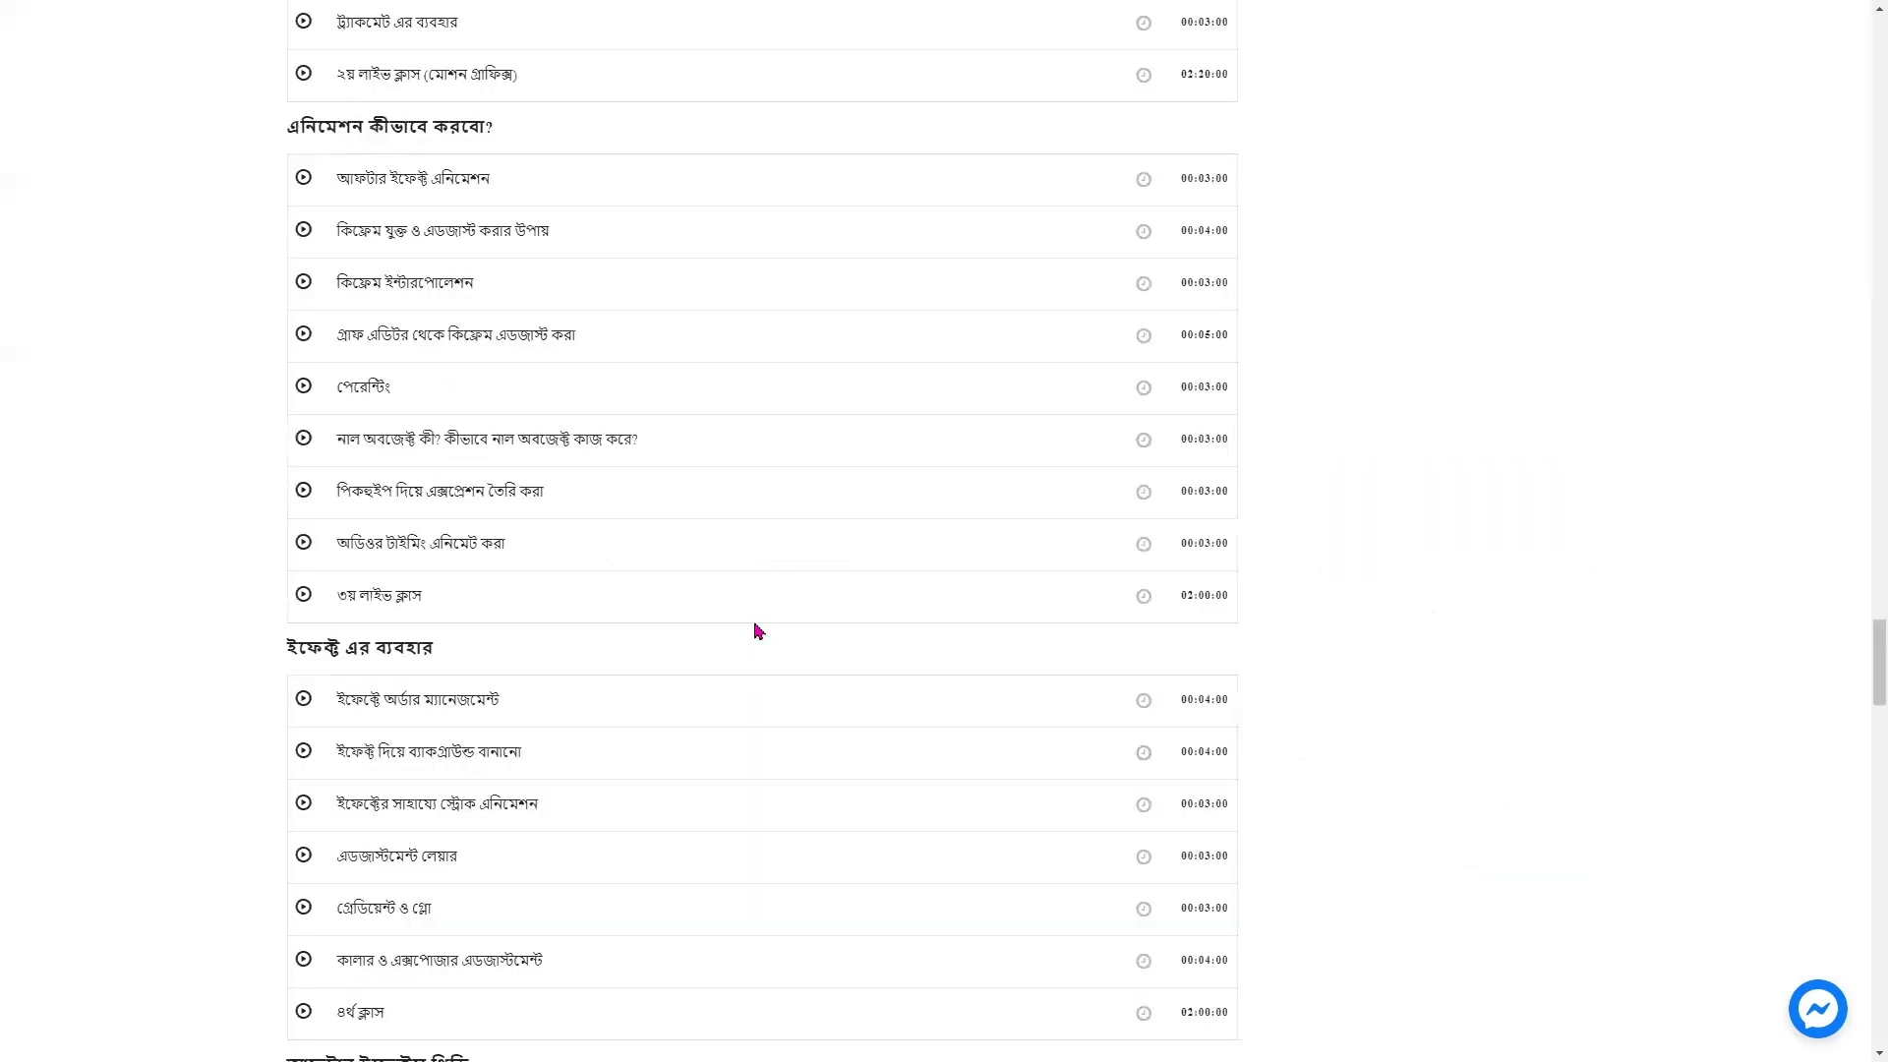
scroll(864, 561, "up", 8)
scroll(956, 608, "up", 20)
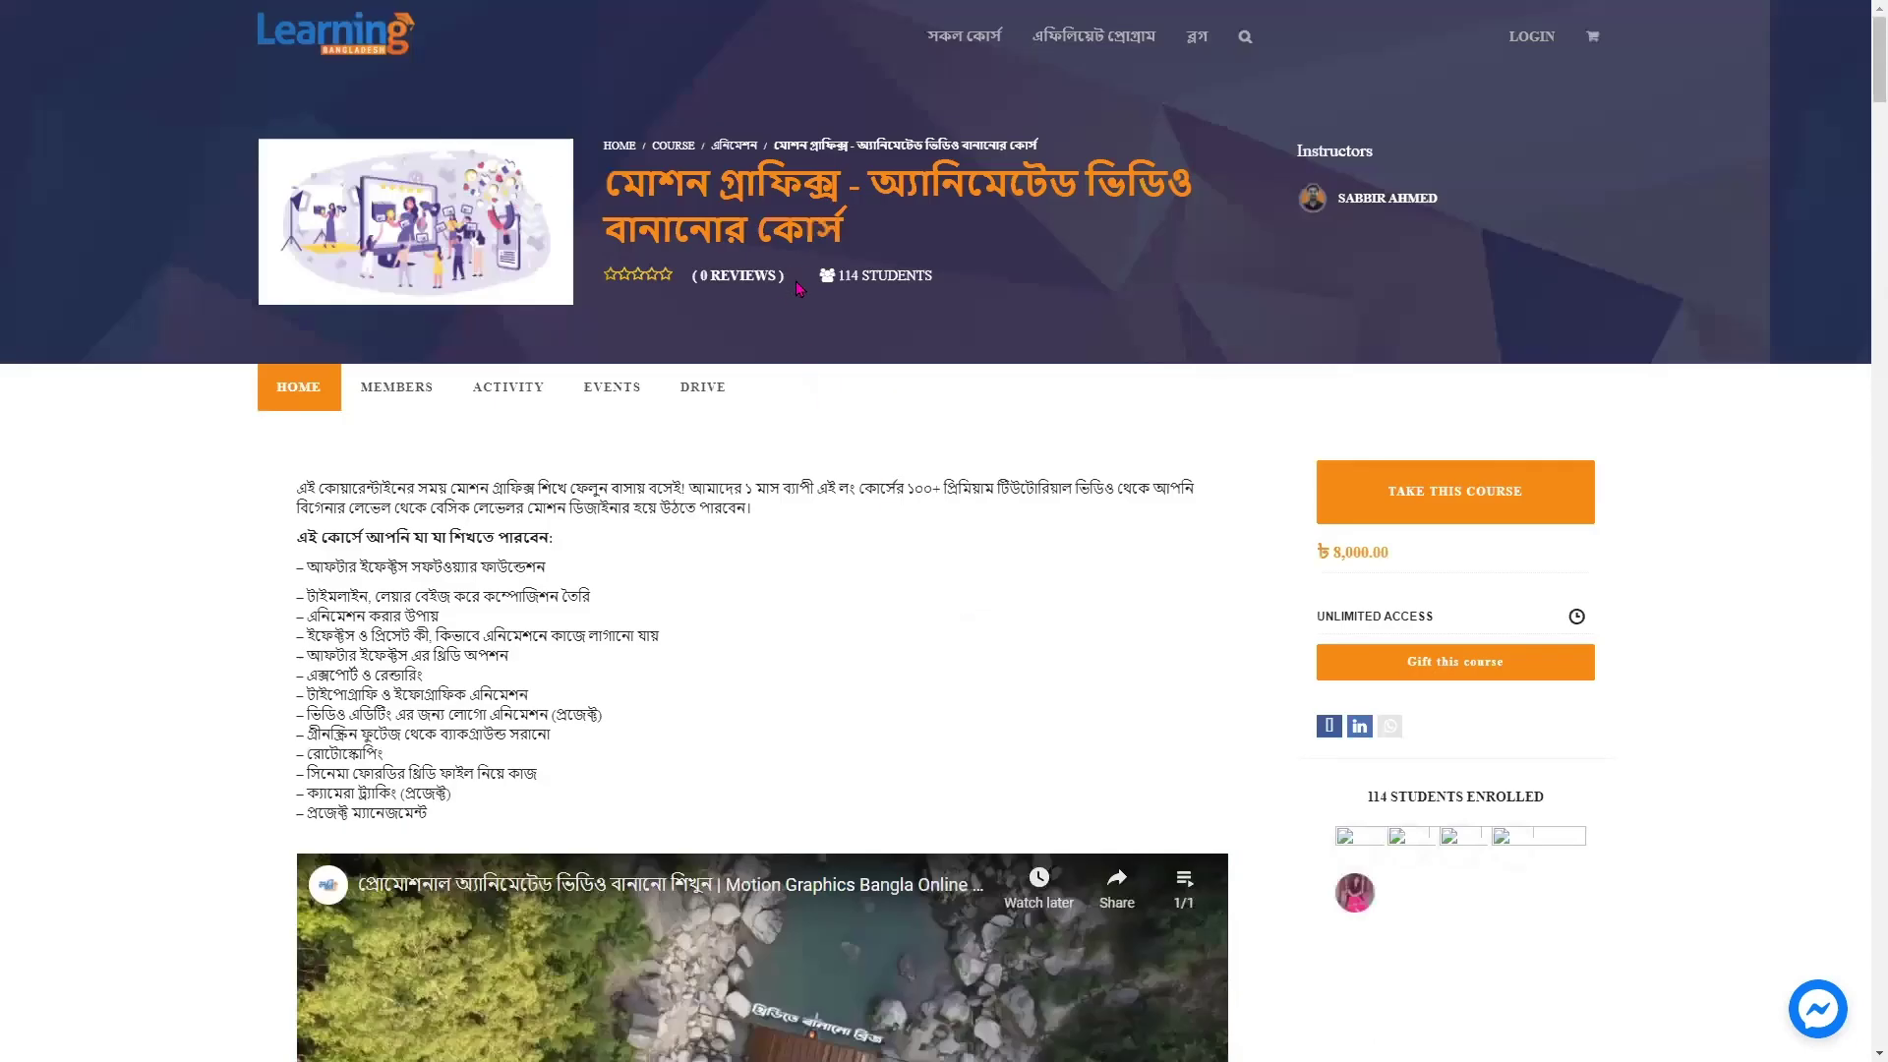
double_click(616, 185)
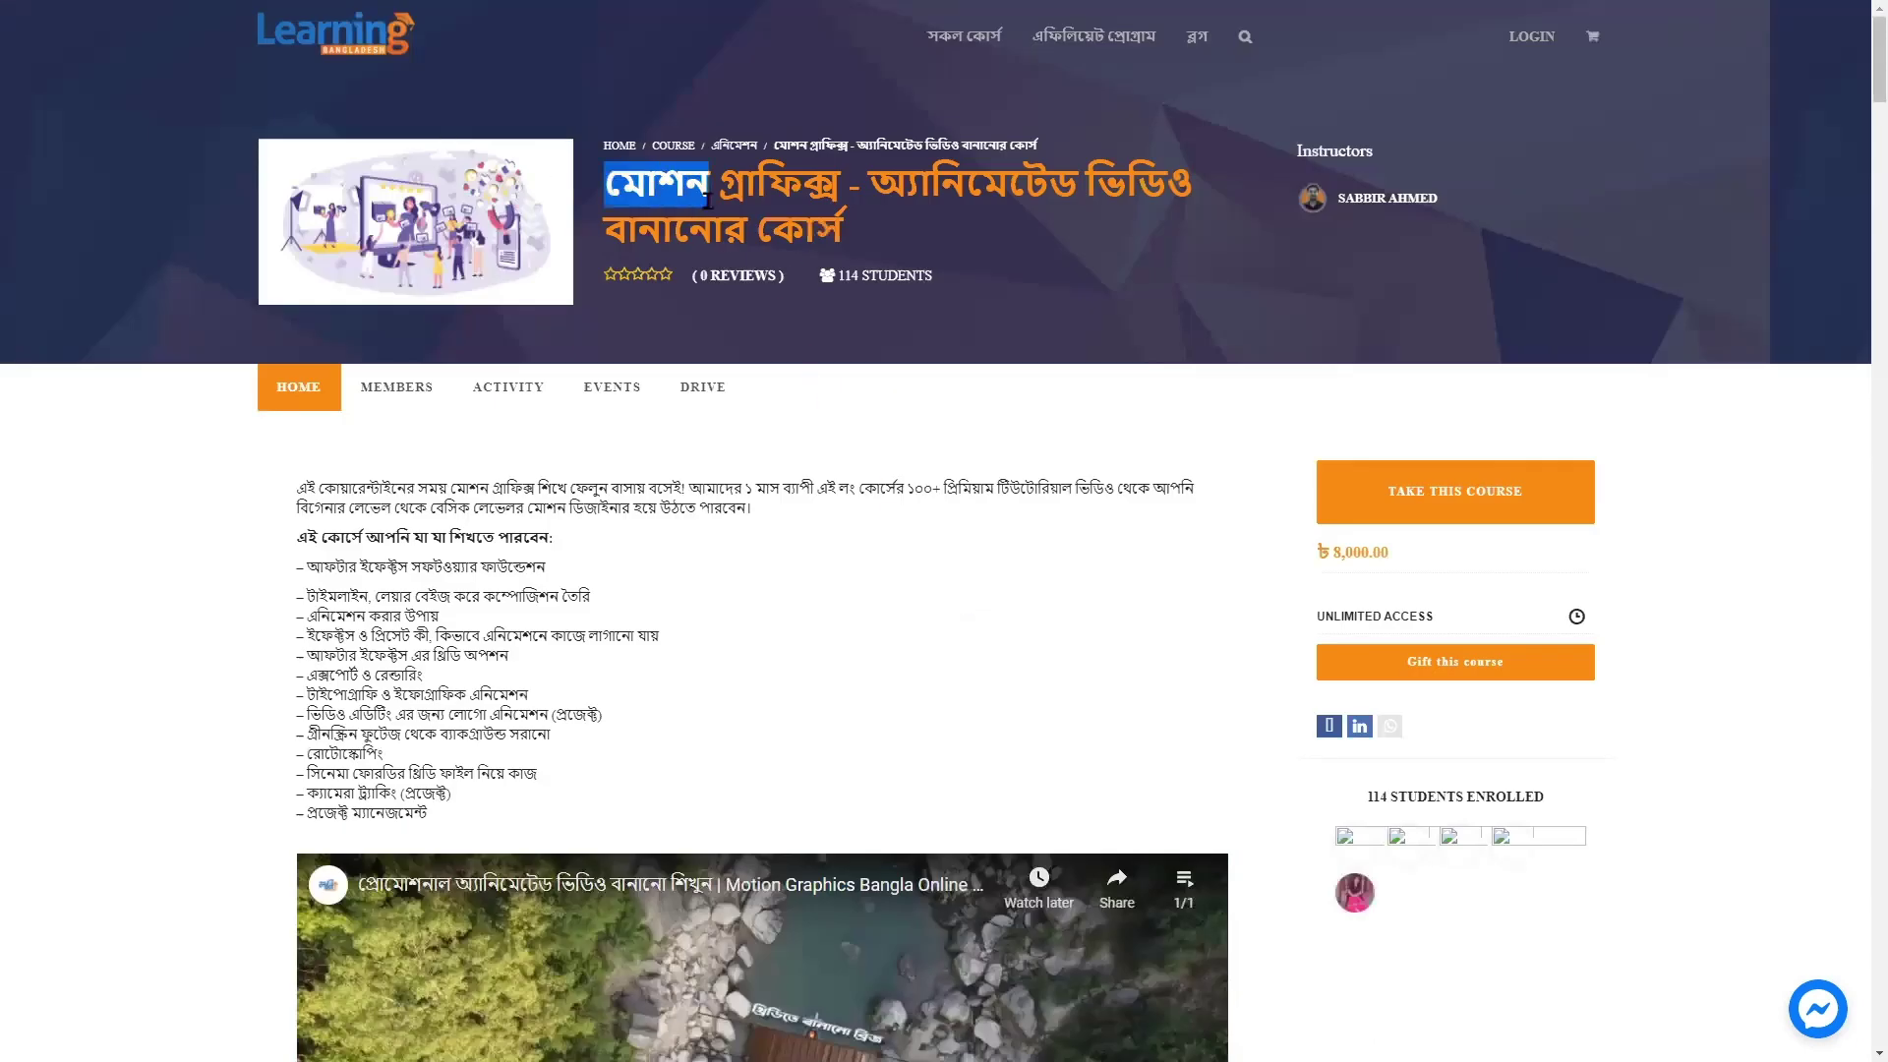
scroll(1861, 71, "down", 1)
scroll(1861, 71, "down", 2)
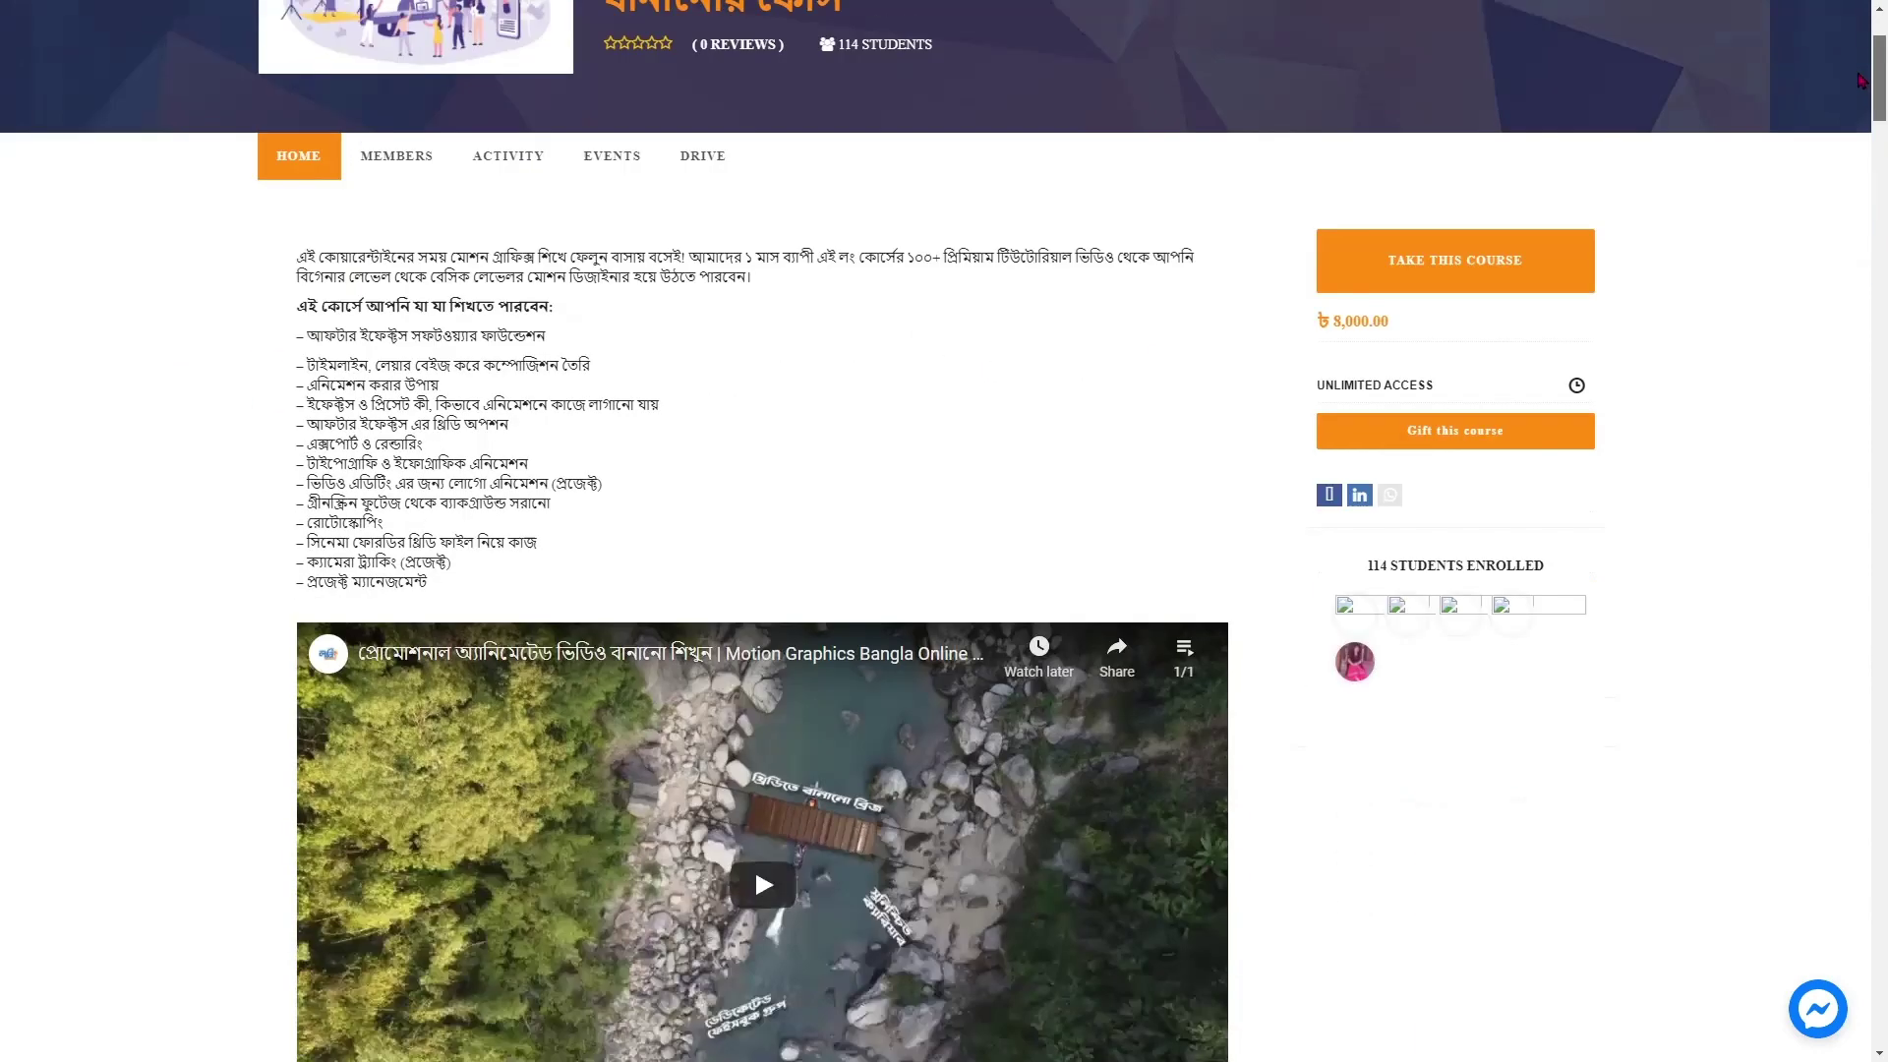
Highlight the animation pipeline, local client and project-start lessons in the motion graphics curriculum, and return to the page's beginning
left_click_drag(1861, 81, 1821, 942)
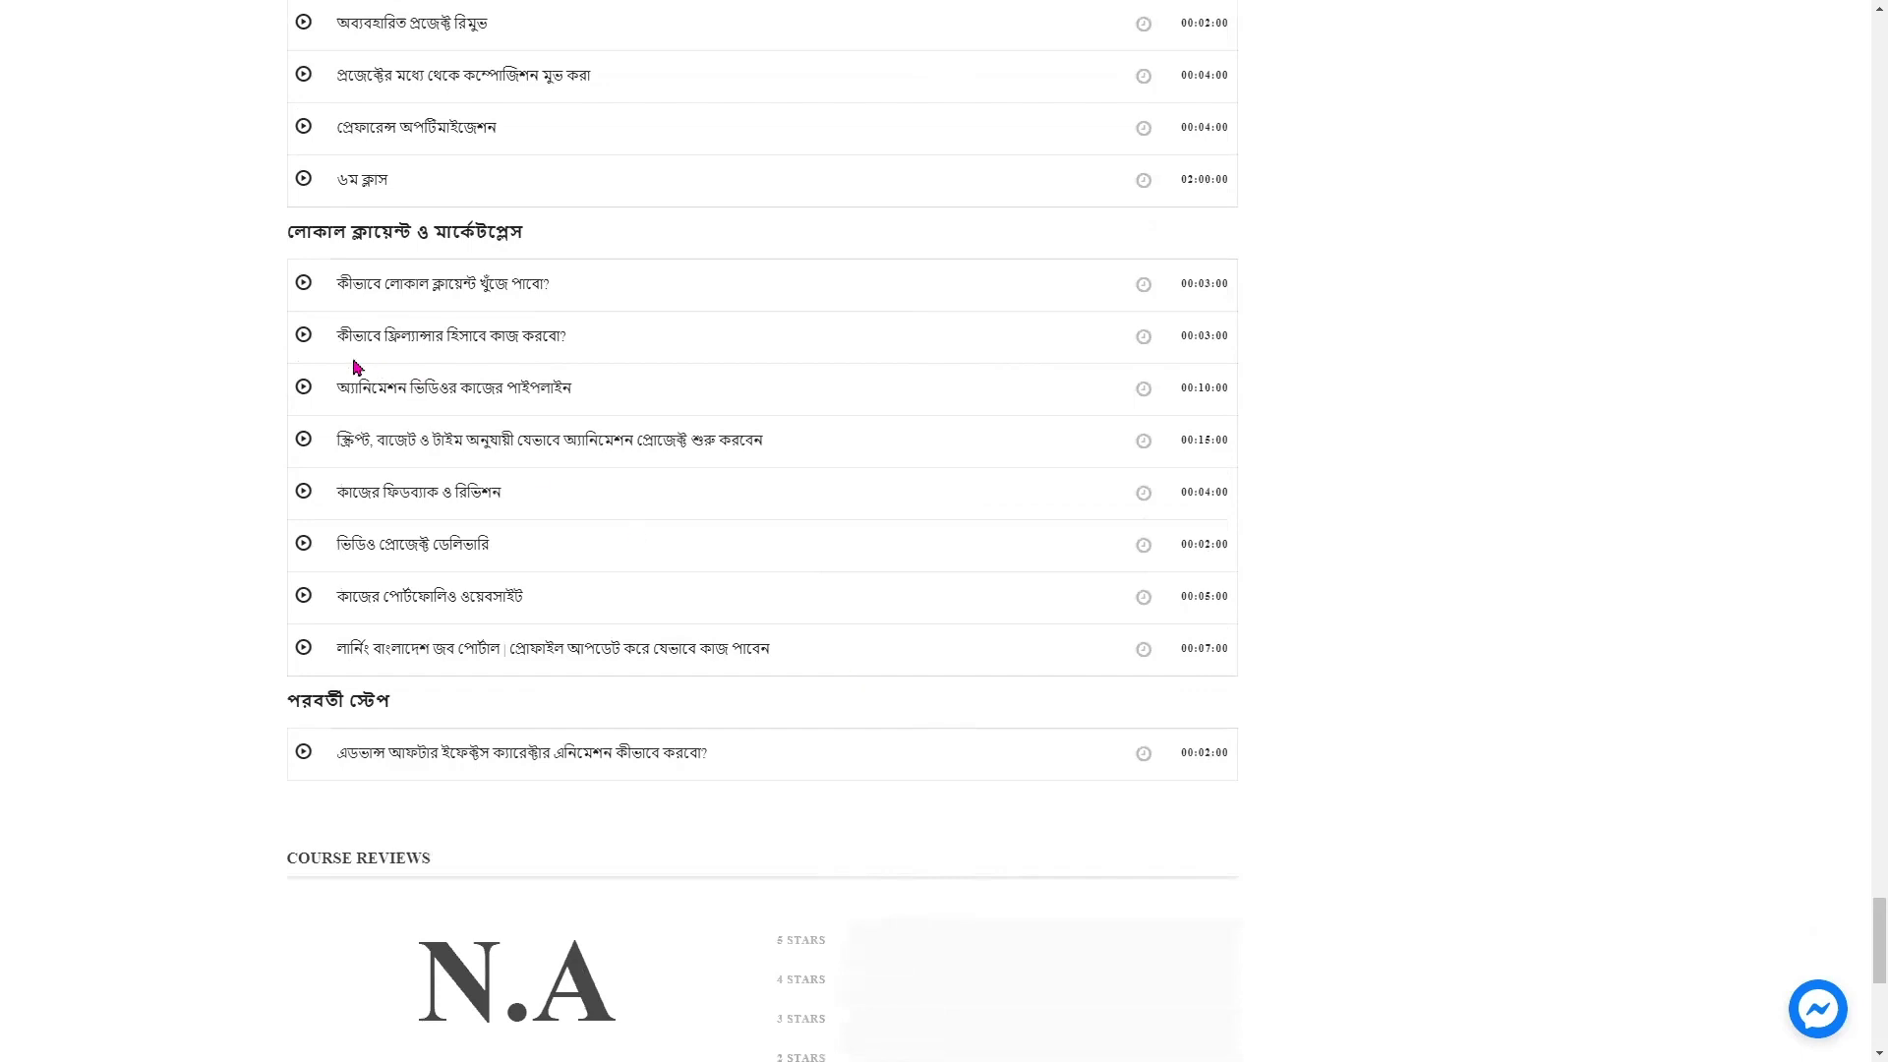
left_click_drag(334, 394, 653, 409)
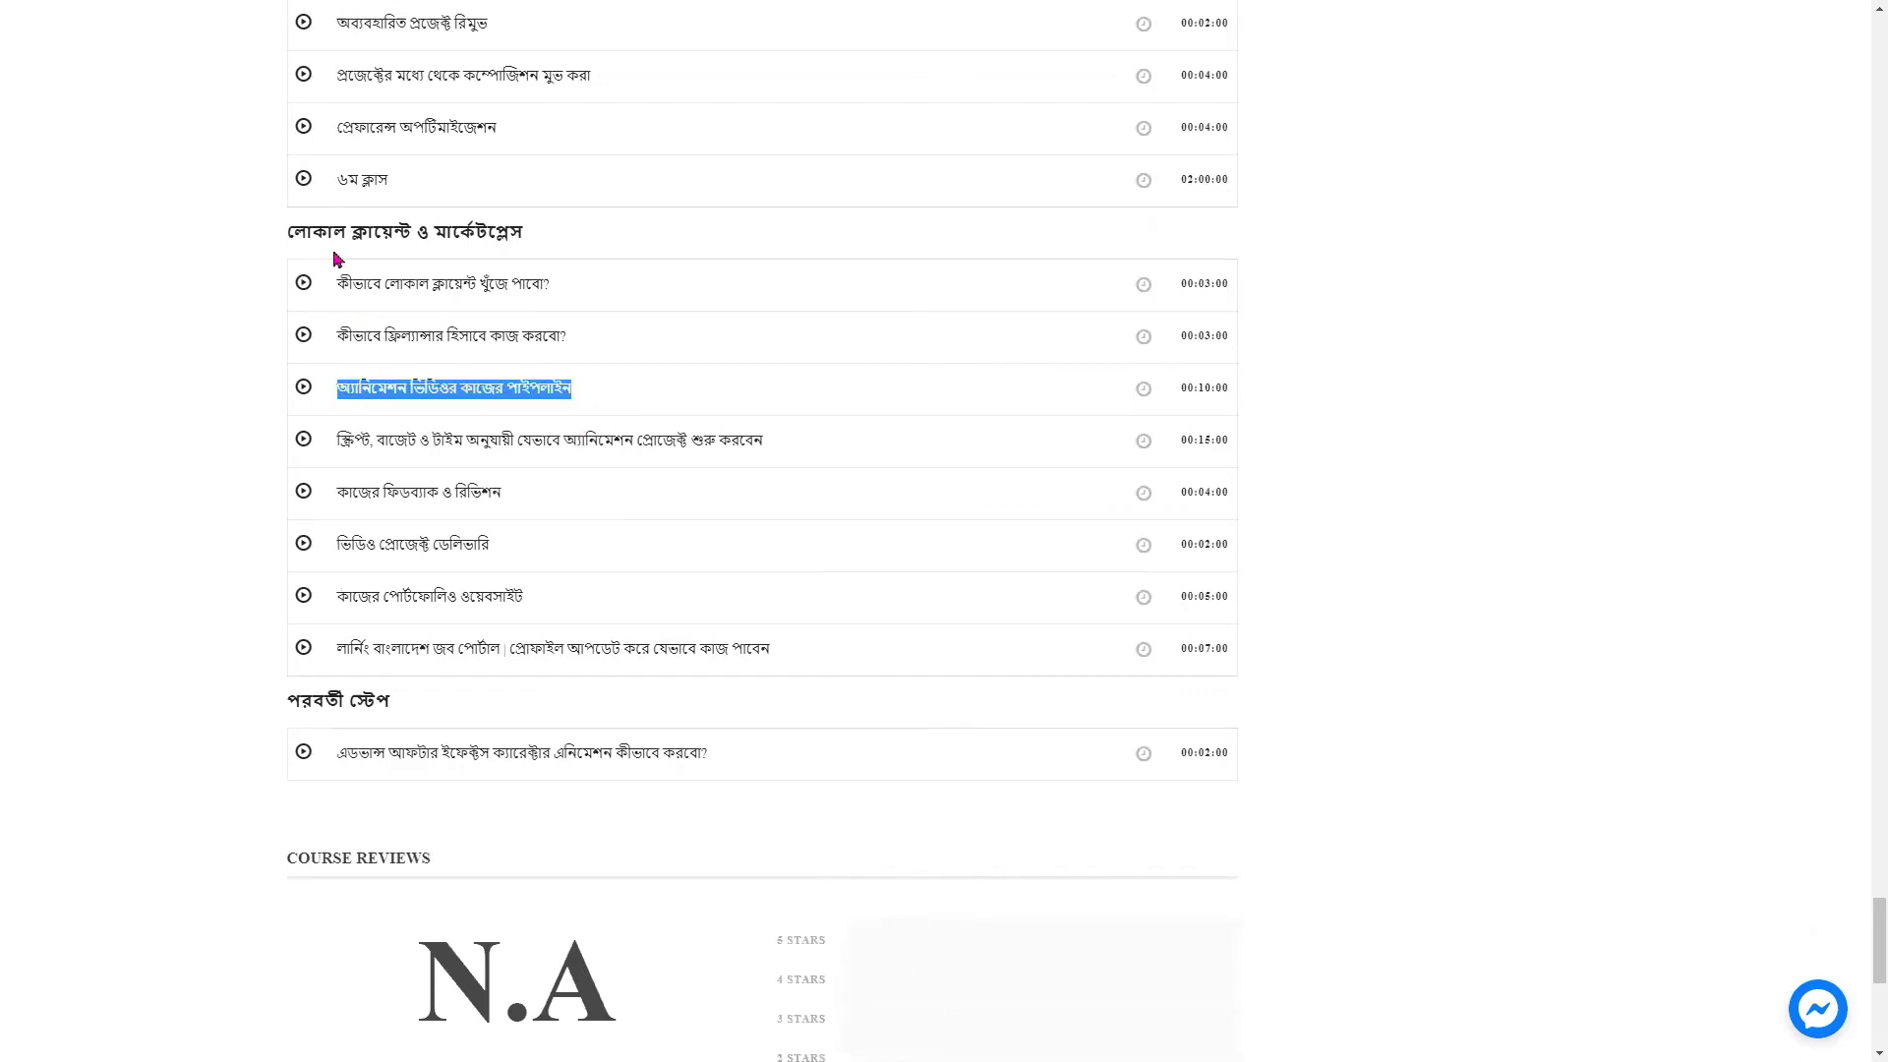
left_click_drag(339, 276, 428, 283)
left_click(337, 443)
left_click_drag(337, 443, 758, 434)
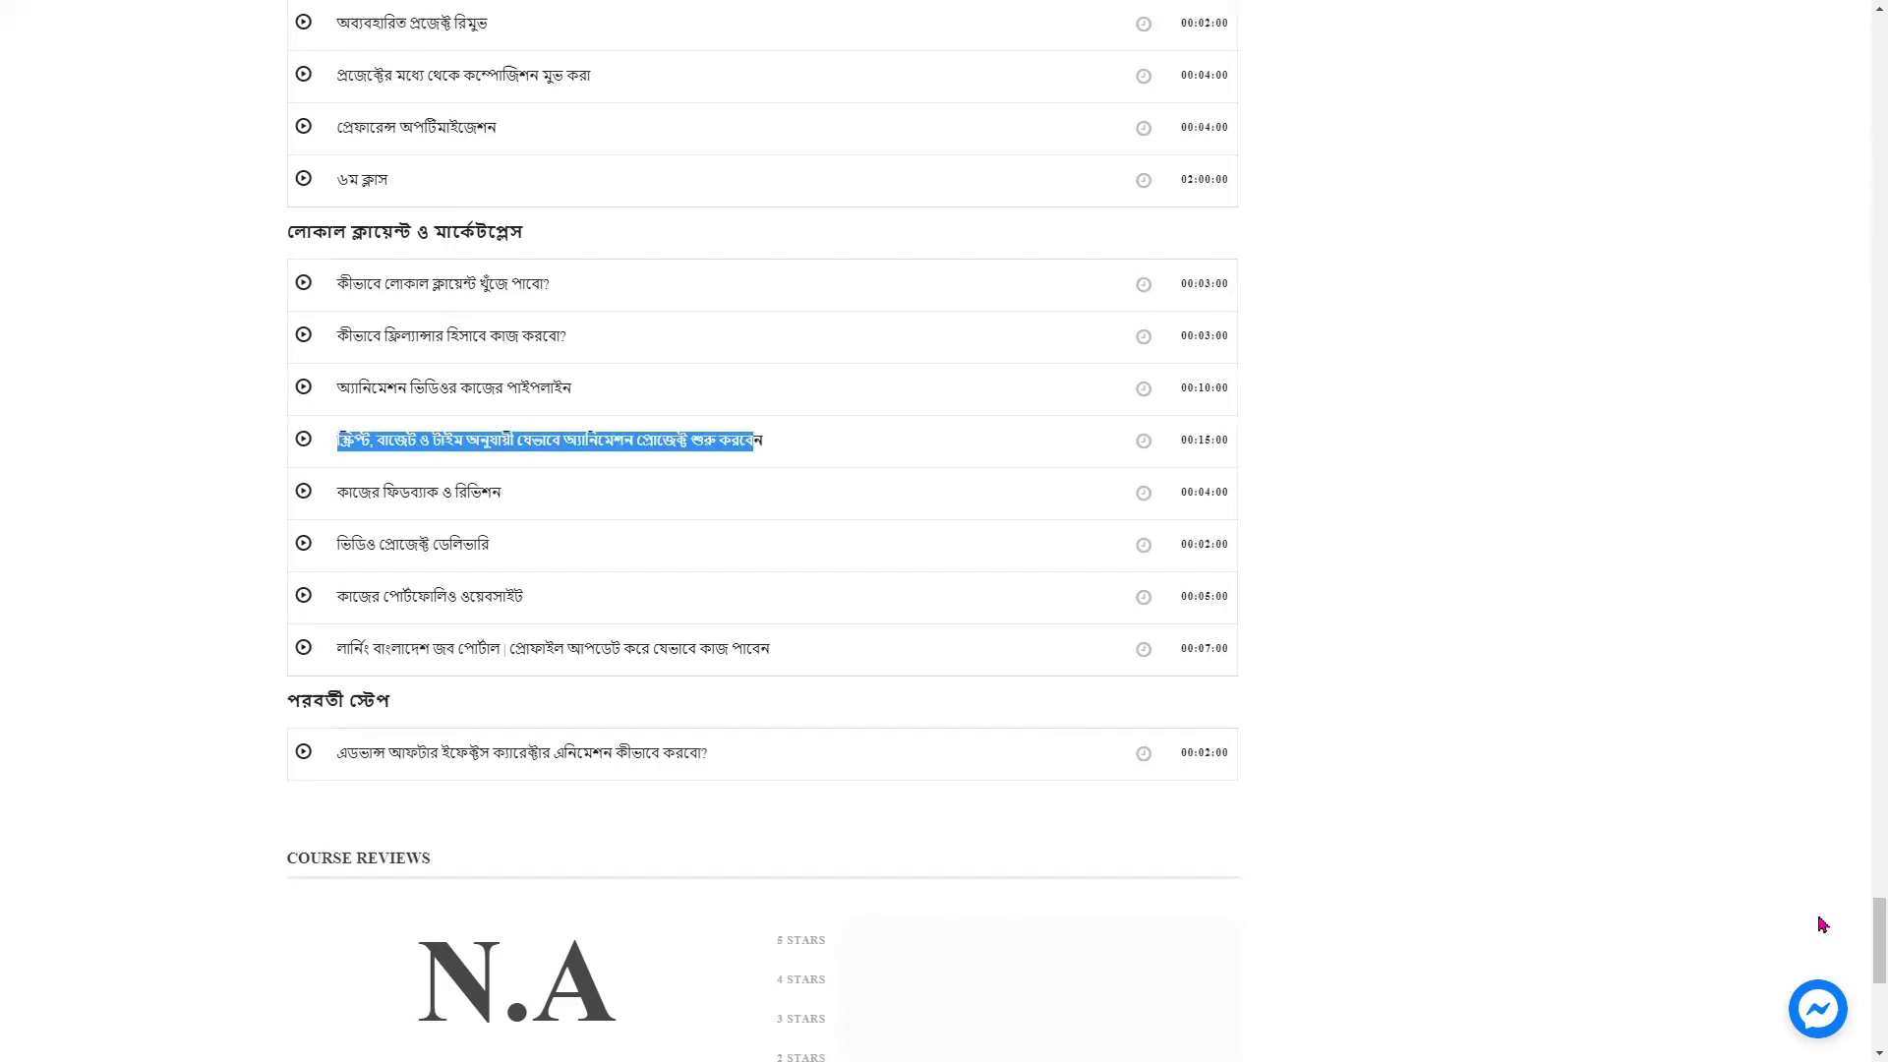
left_click_drag(1861, 946, 1861, 10)
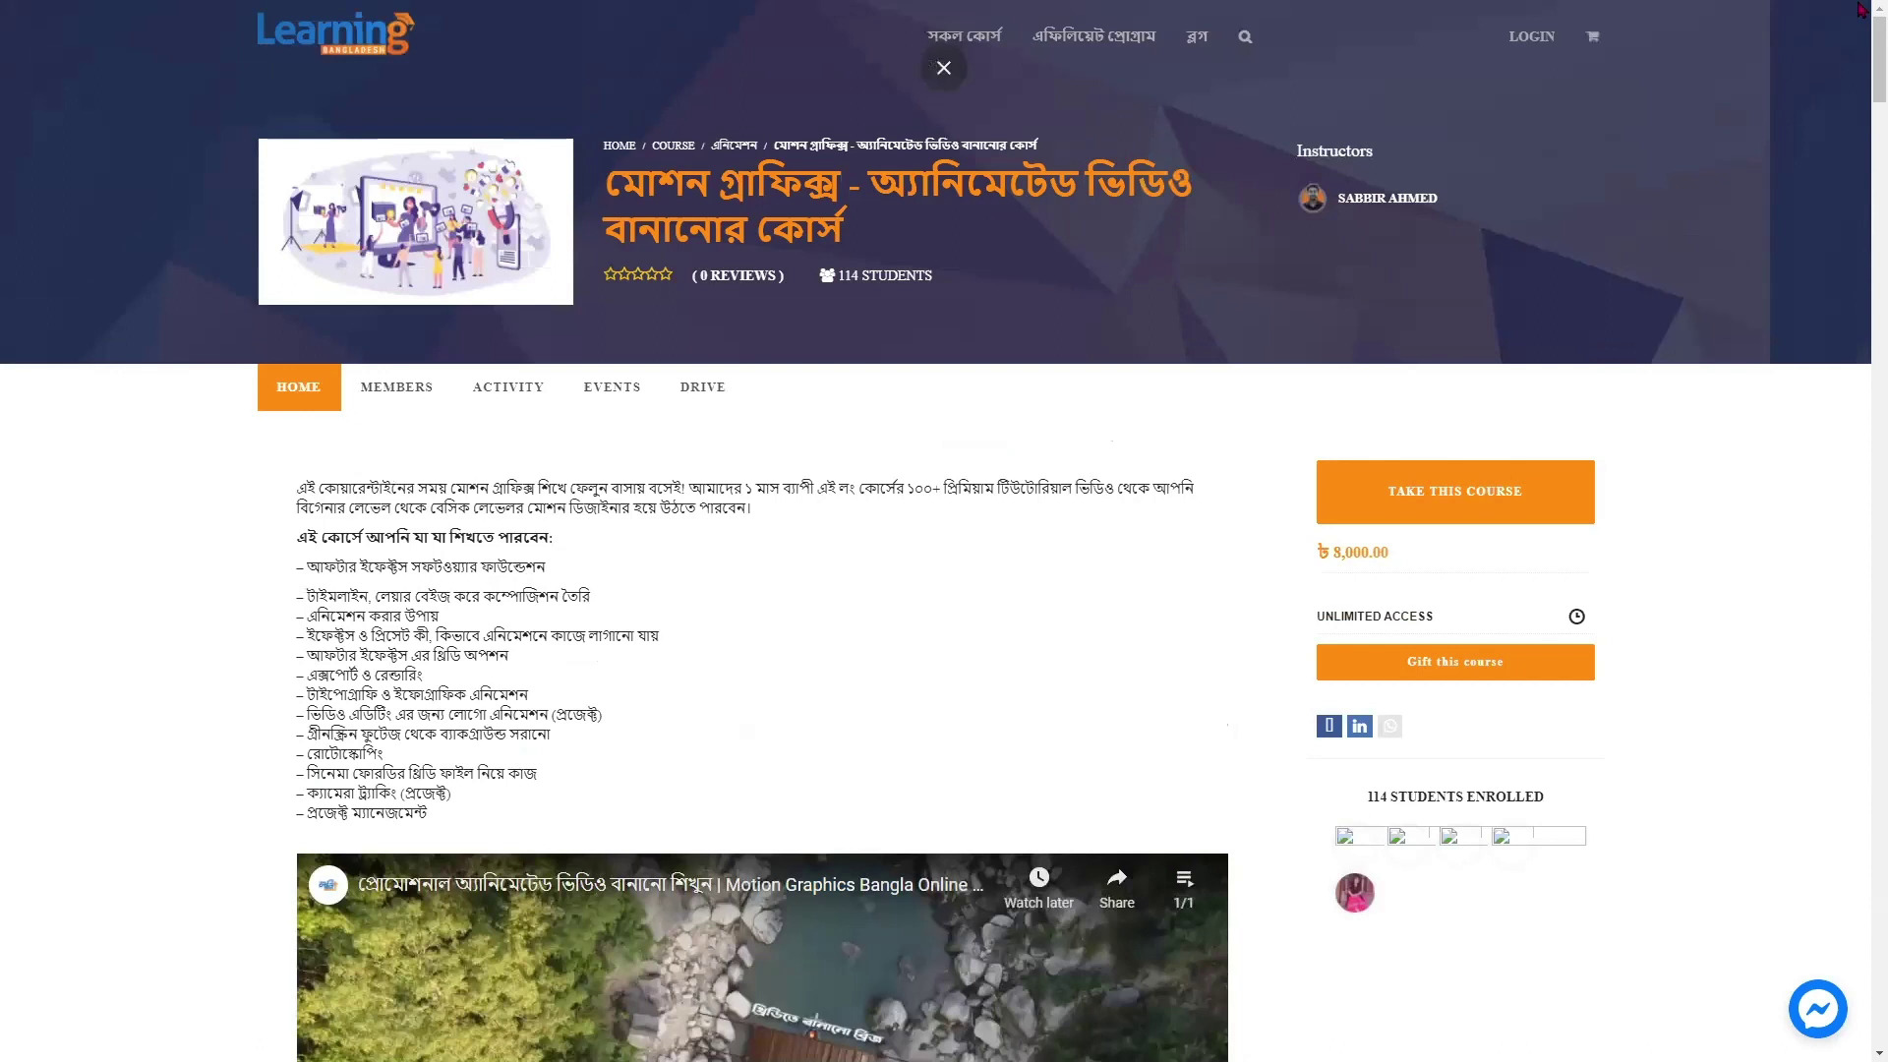